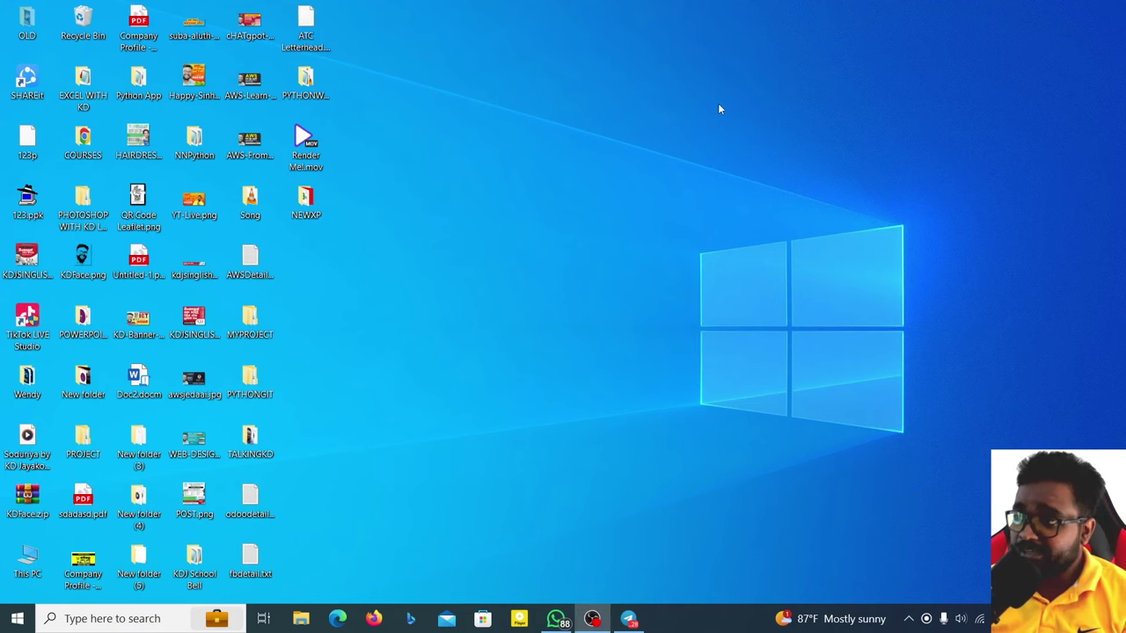
- Refresh the desktop icons and briefly open then close the existing NEWXP folder
right_click(719, 109)
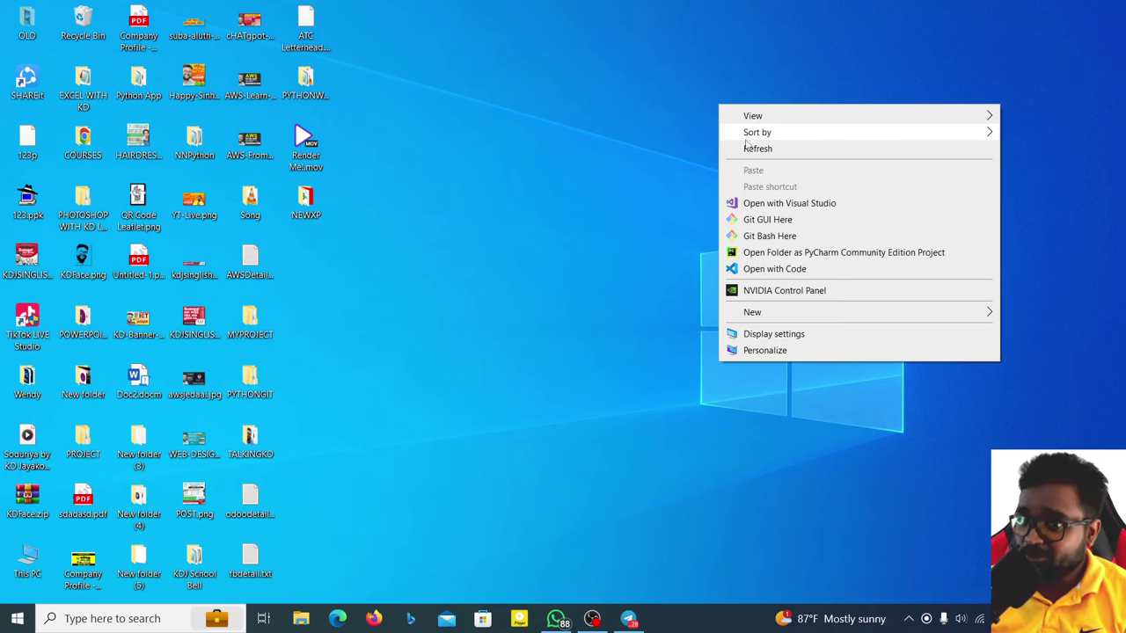
left_click(735, 146)
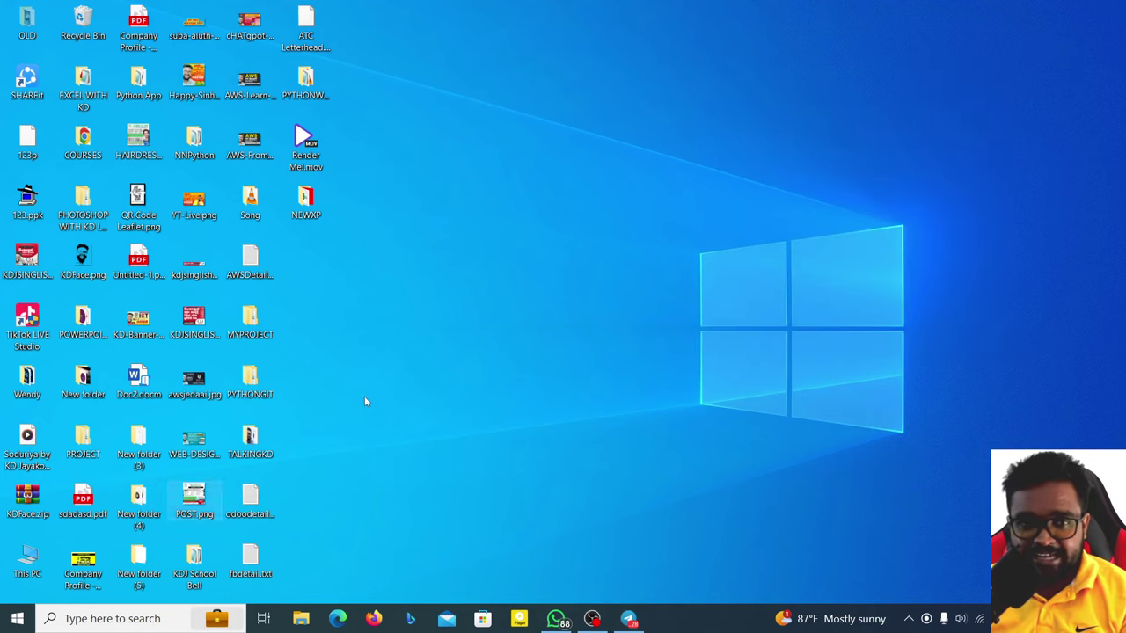
right_click(395, 300)
left_click(328, 234)
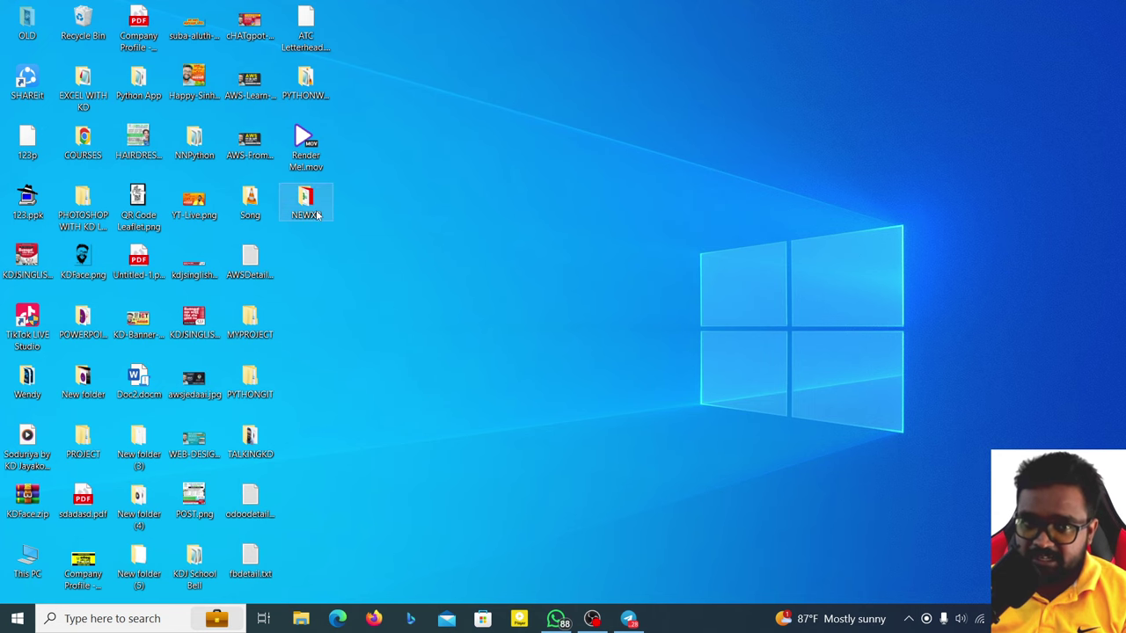
double_click(306, 203)
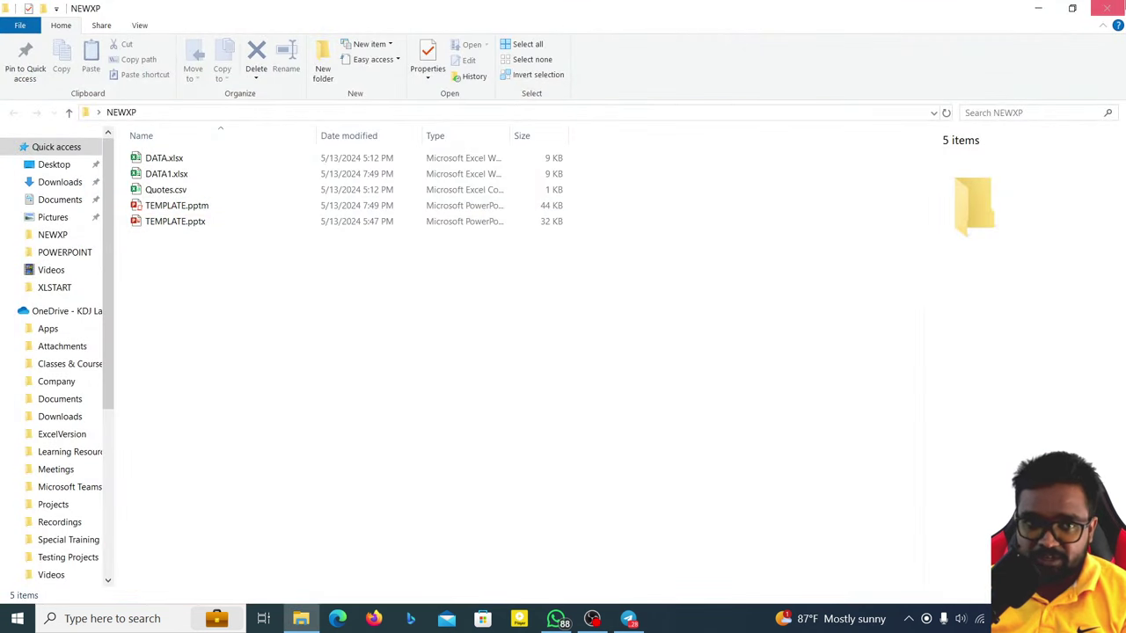
left_click(1105, 10)
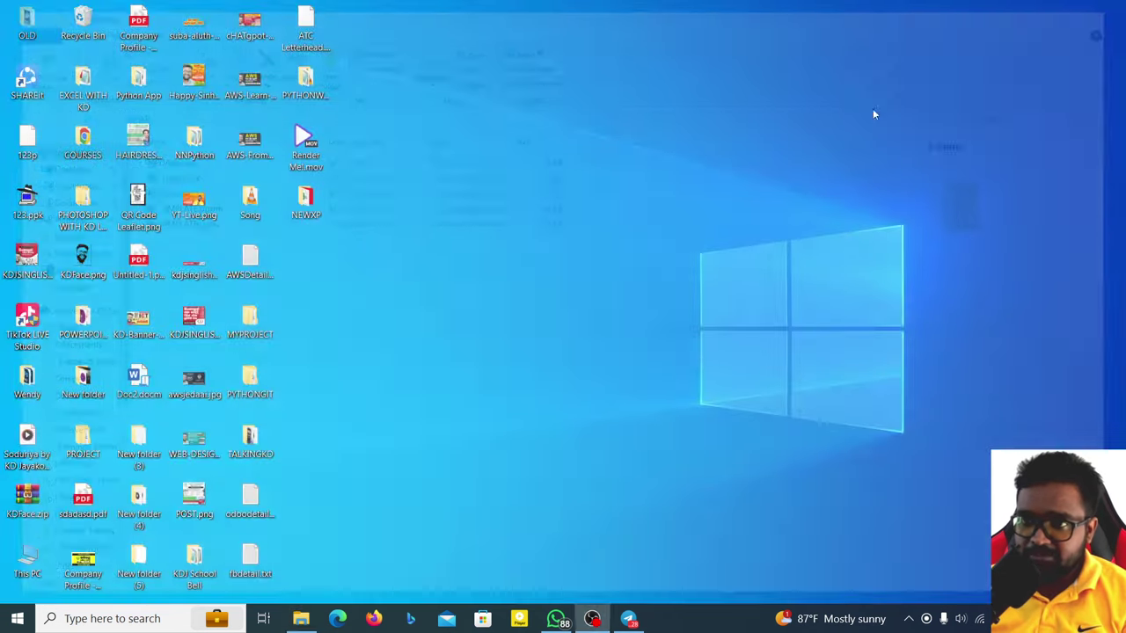
- Create a new desktop folder named NEWXP1 and open it
key("ctrl+shift+n")
type("new")
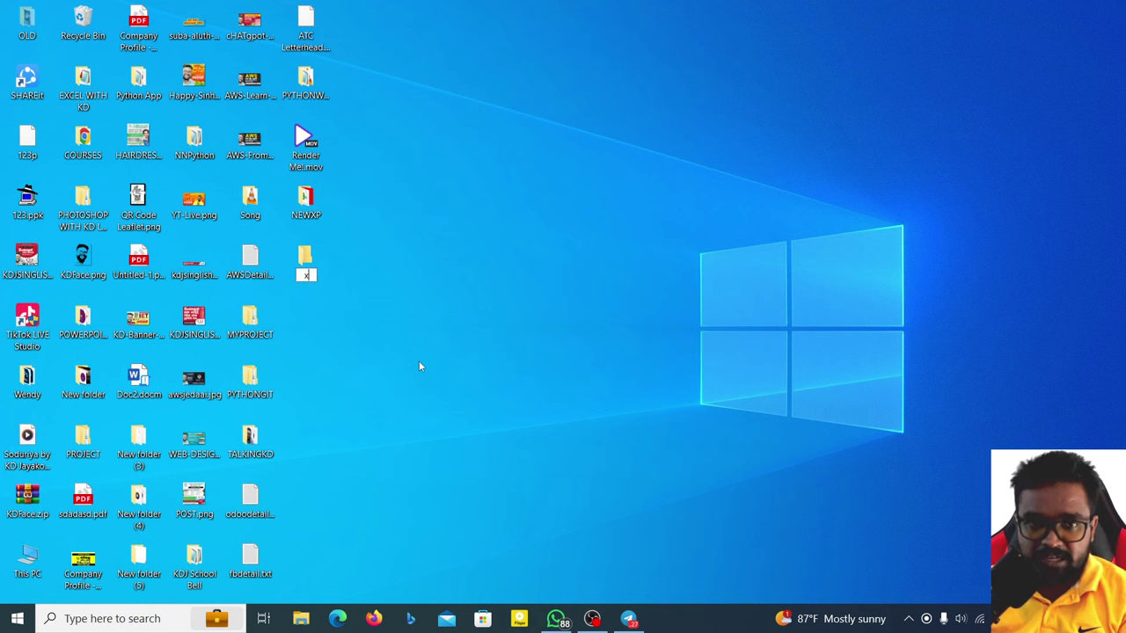
key("BackSpace")
key("BackSpace")
key("BackSpace")
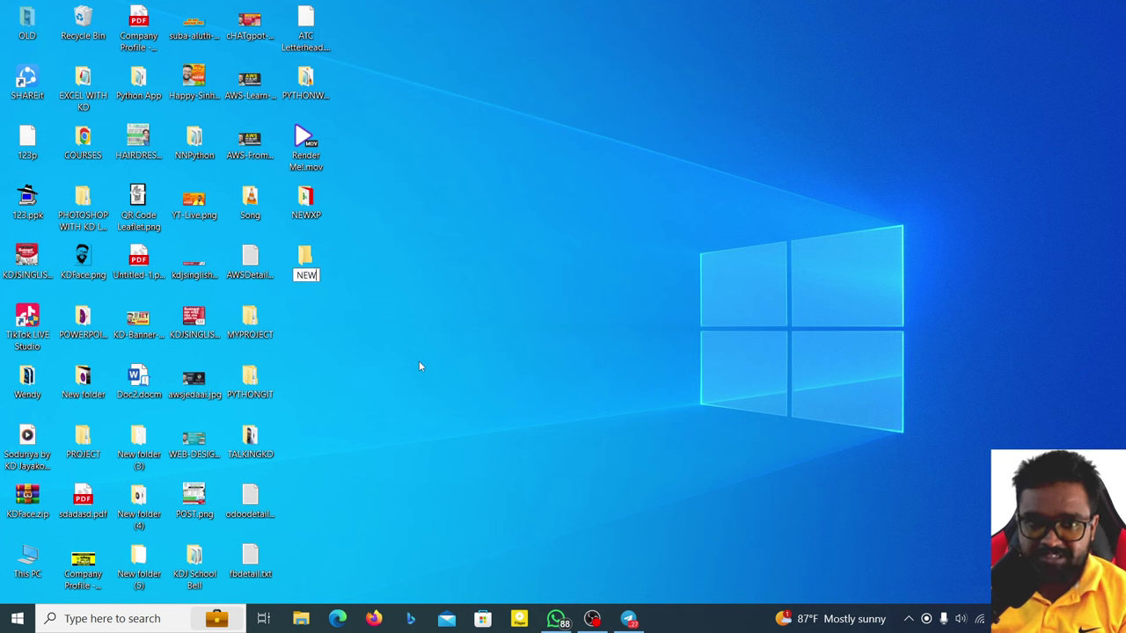
type("NEWXP1")
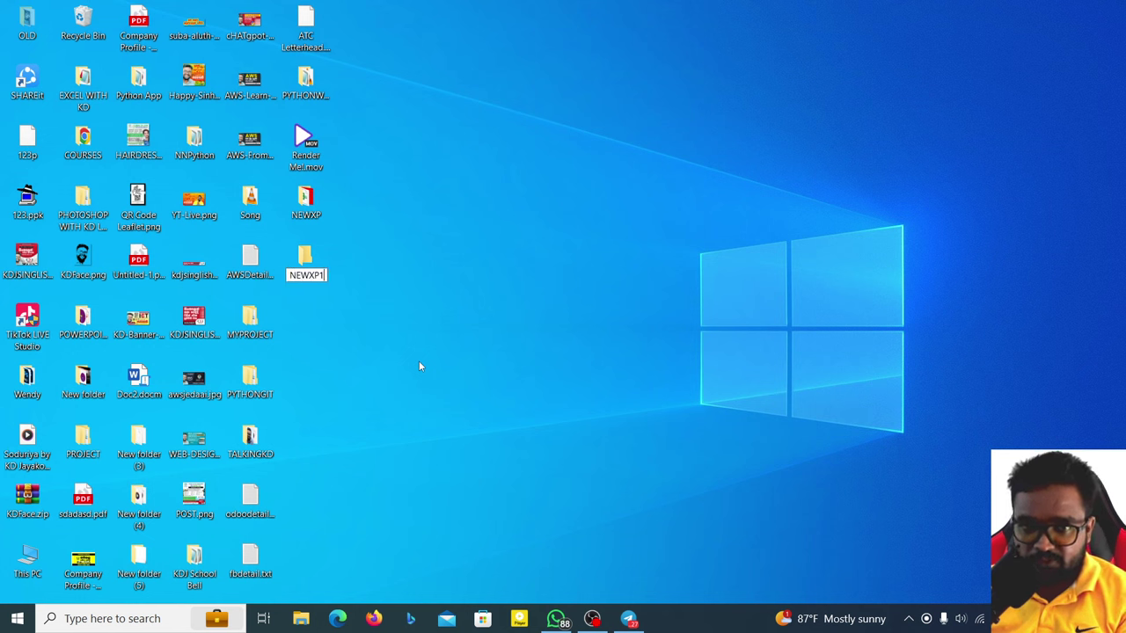
key("Return")
key("Return")
- Add a new Microsoft Excel Worksheet named EX01 to the folder
right_click(449, 284)
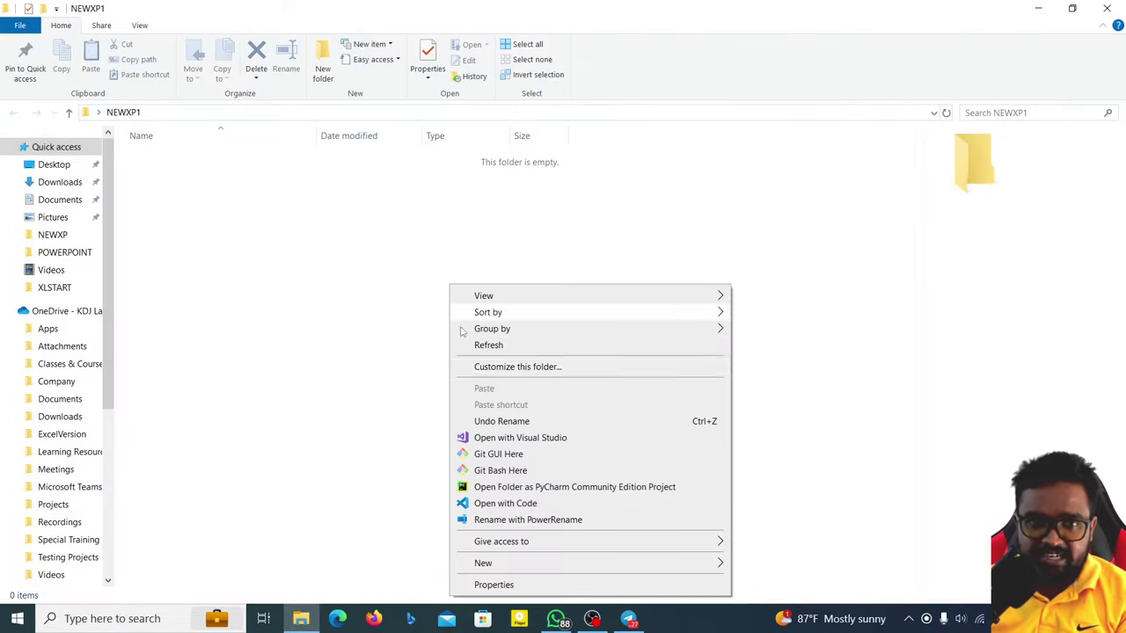
mouse_move(505, 563)
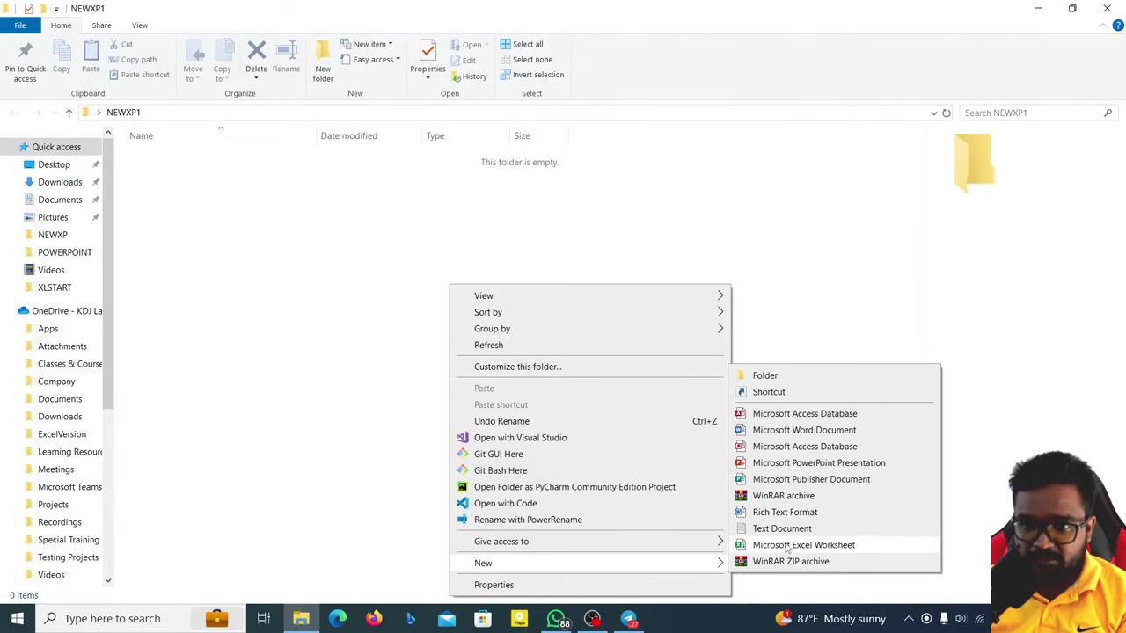
left_click(787, 546)
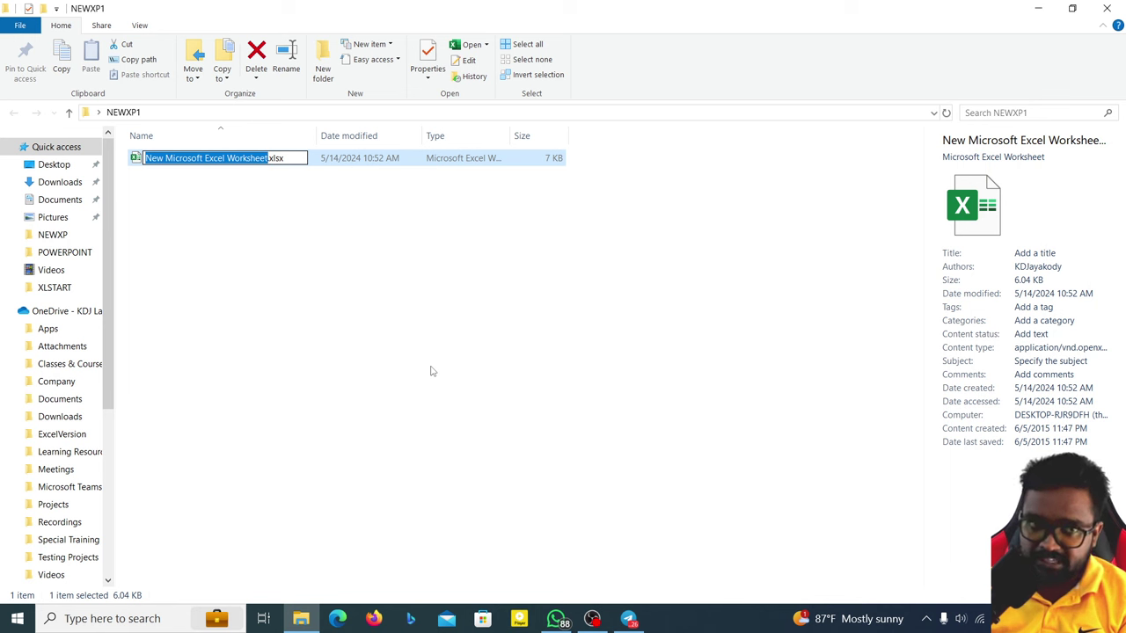
type("ex")
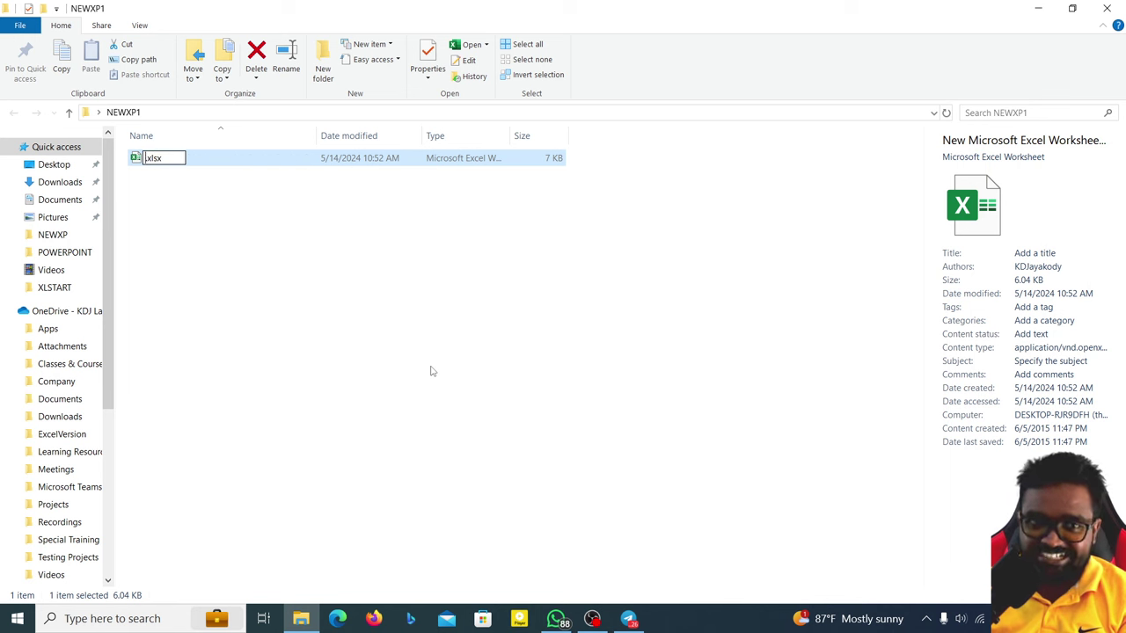
key("Return")
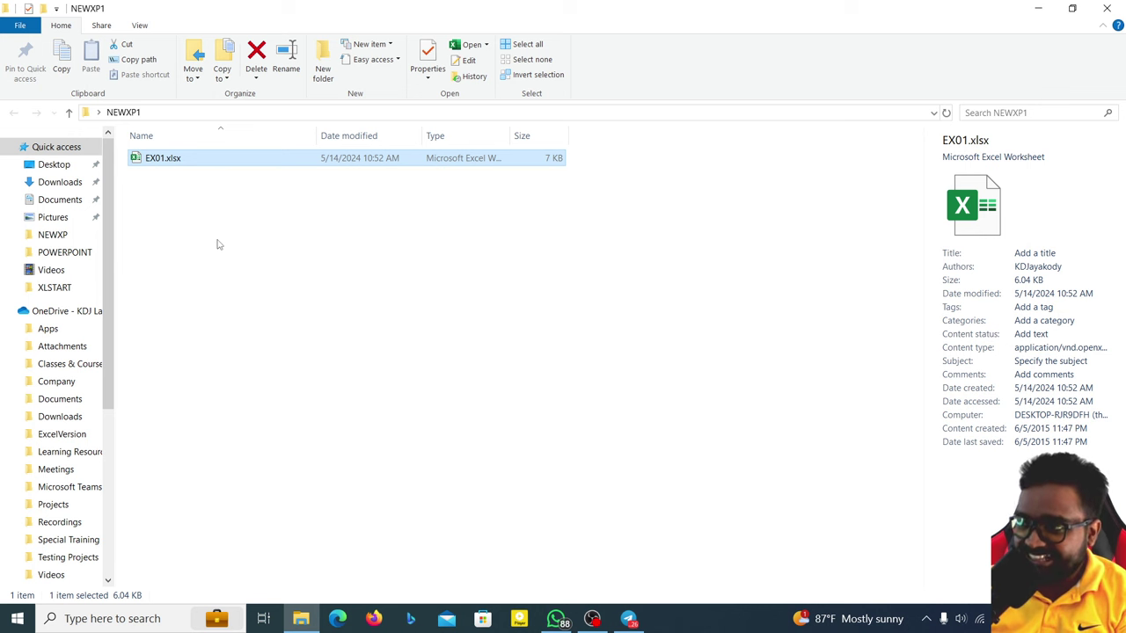
- Hide file name extensions in the View options and select EX01
left_click(154, 28)
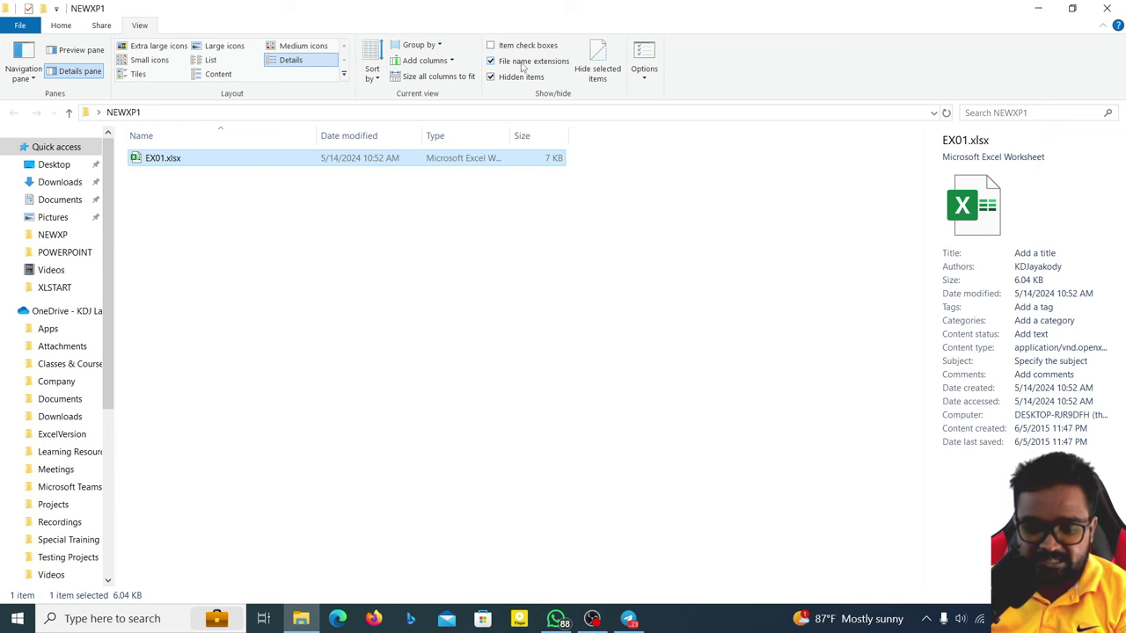
left_click(525, 62)
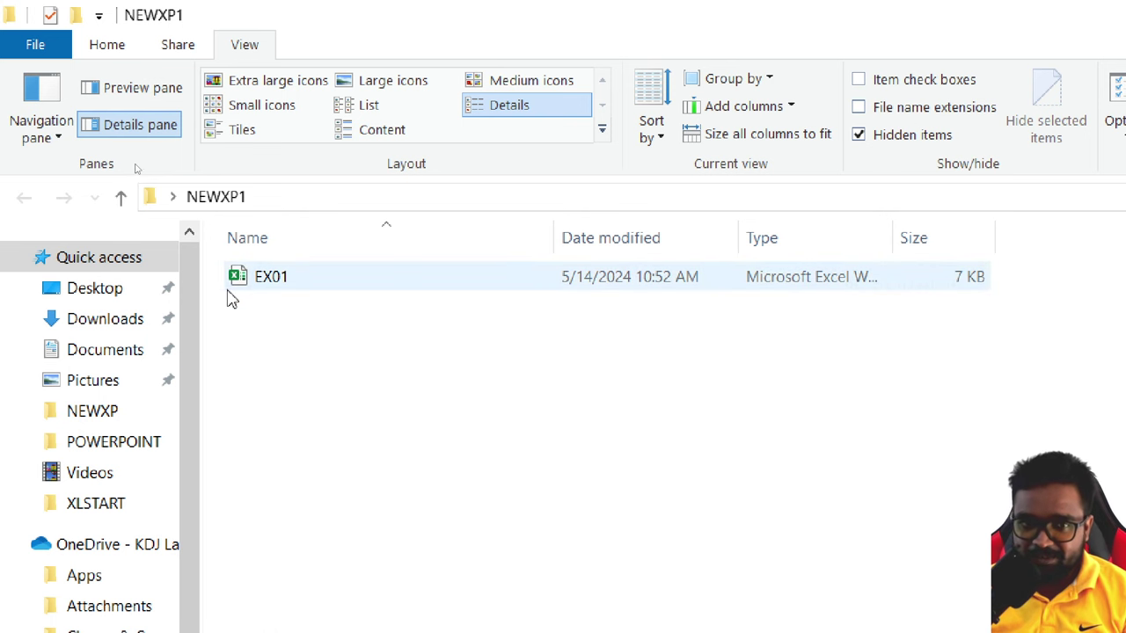
left_click(279, 295)
- Open EX01 in Excel, dismiss Document Recovery, and peek at the Developer tab before returning Home
double_click(280, 295)
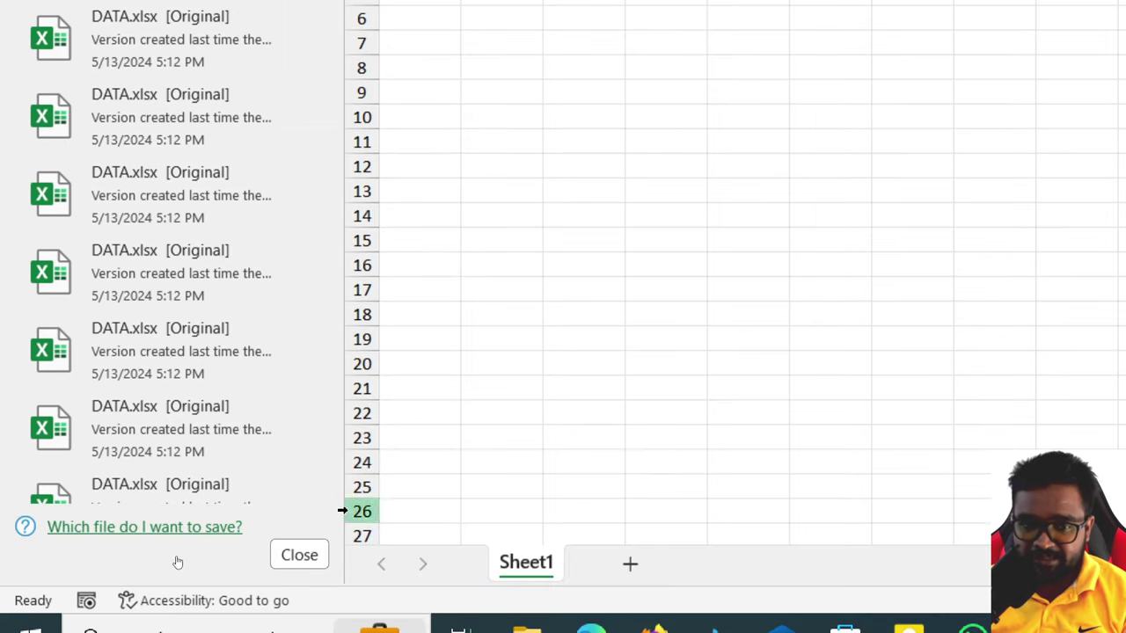
left_click(297, 554)
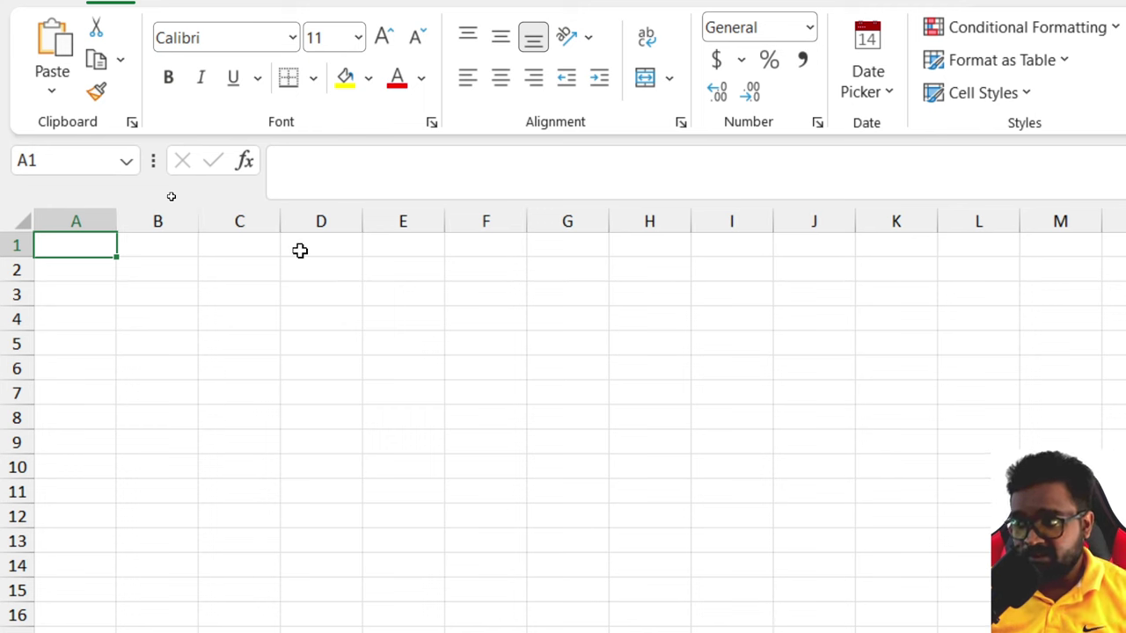
left_click(359, 296)
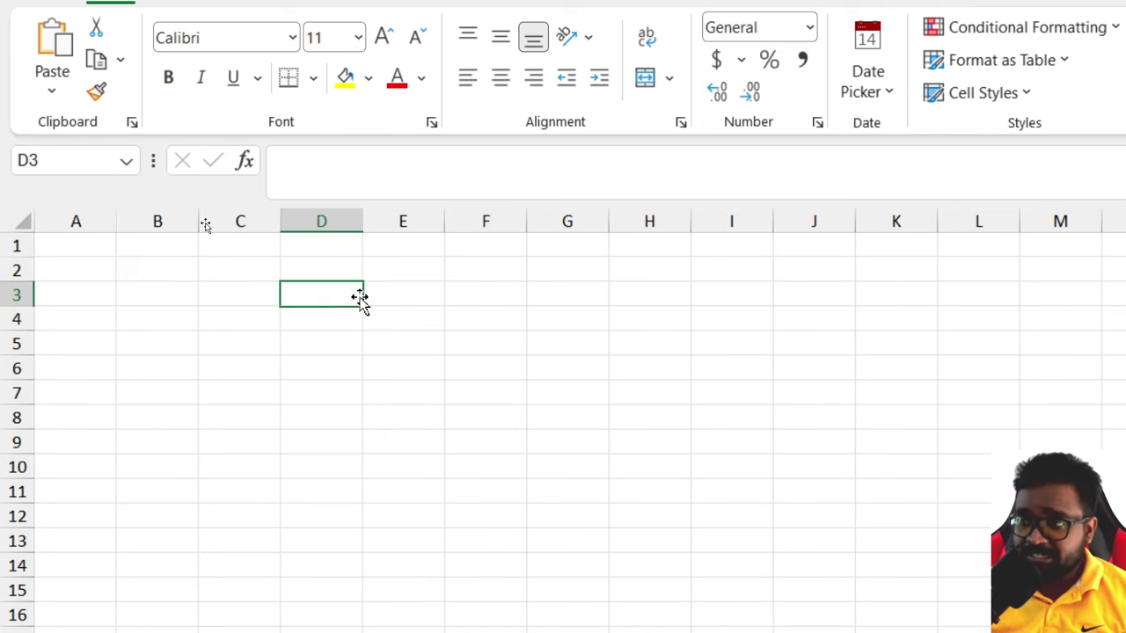
left_click(335, 361)
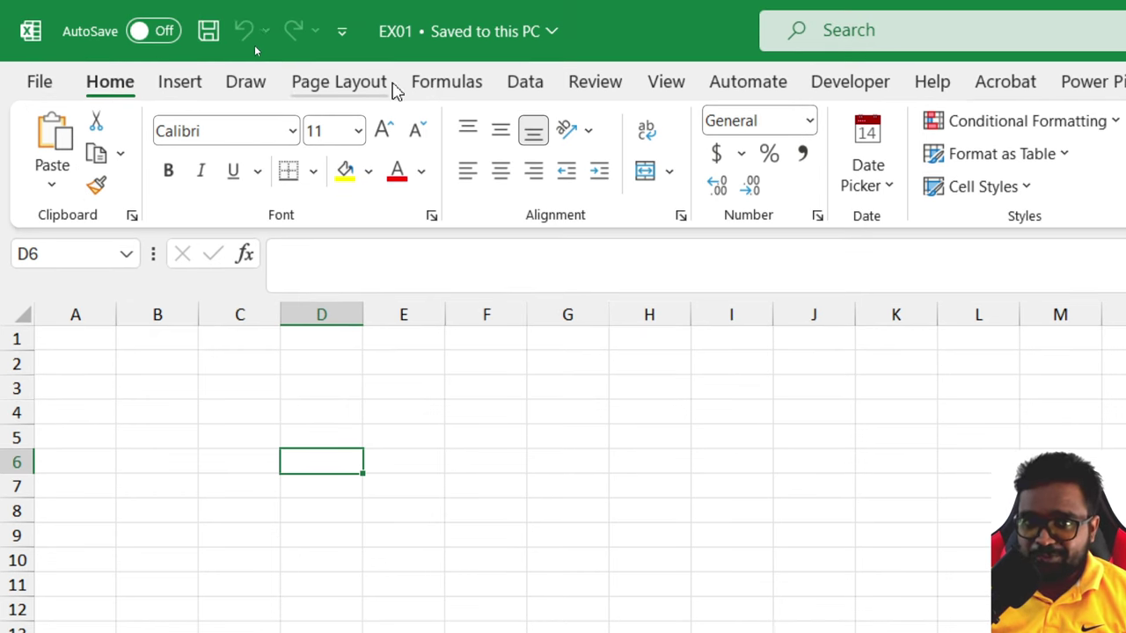
left_click(536, 408)
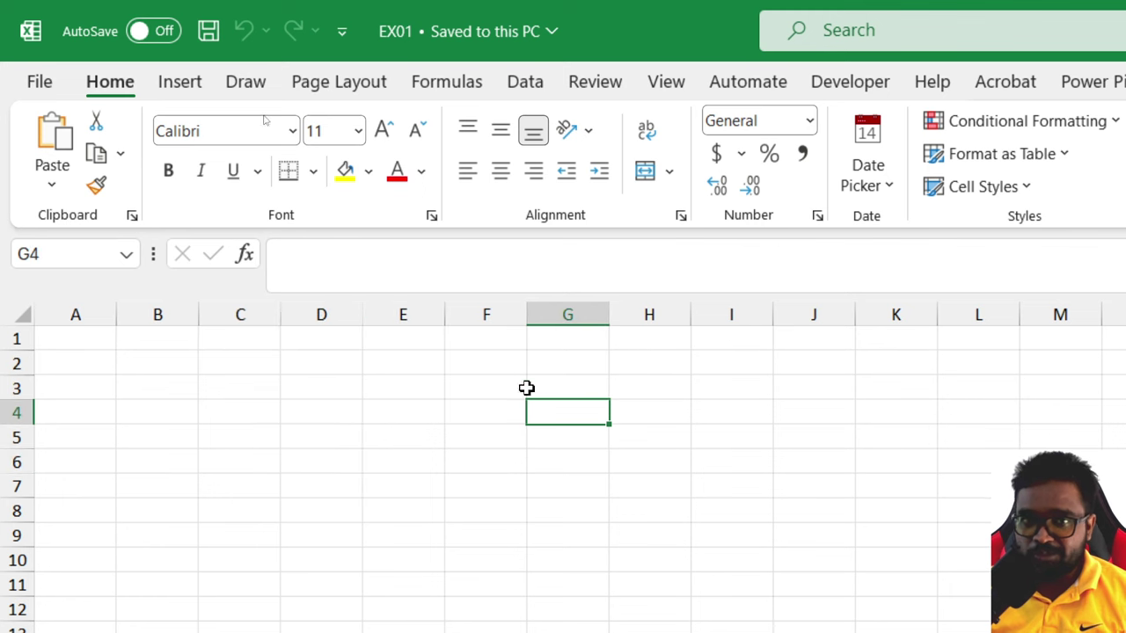
left_click(871, 97)
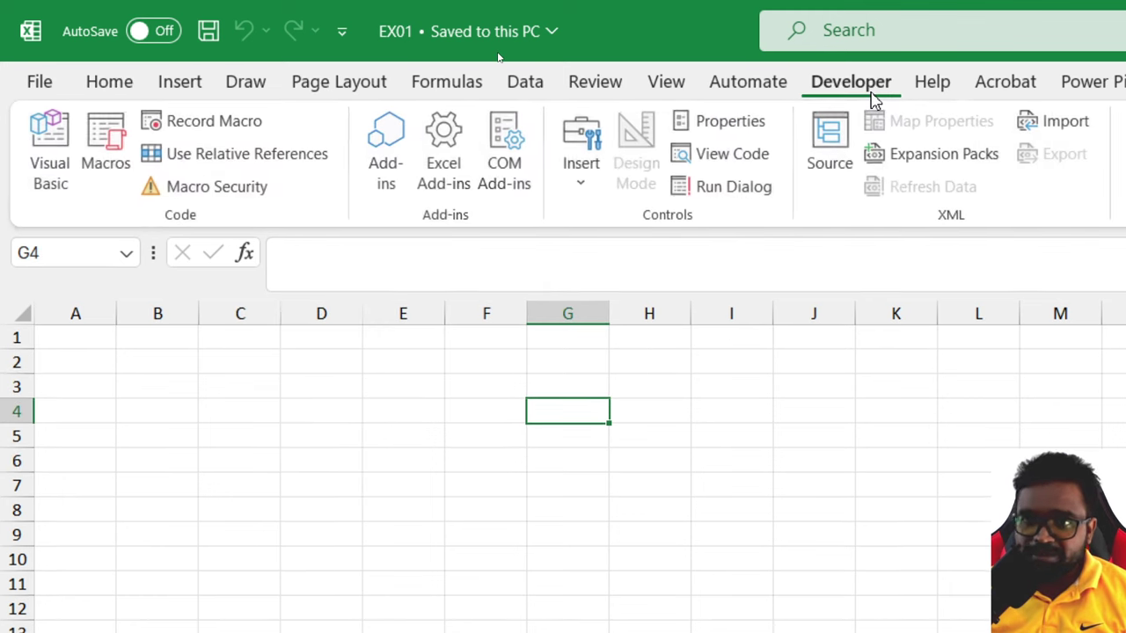
left_click(103, 84)
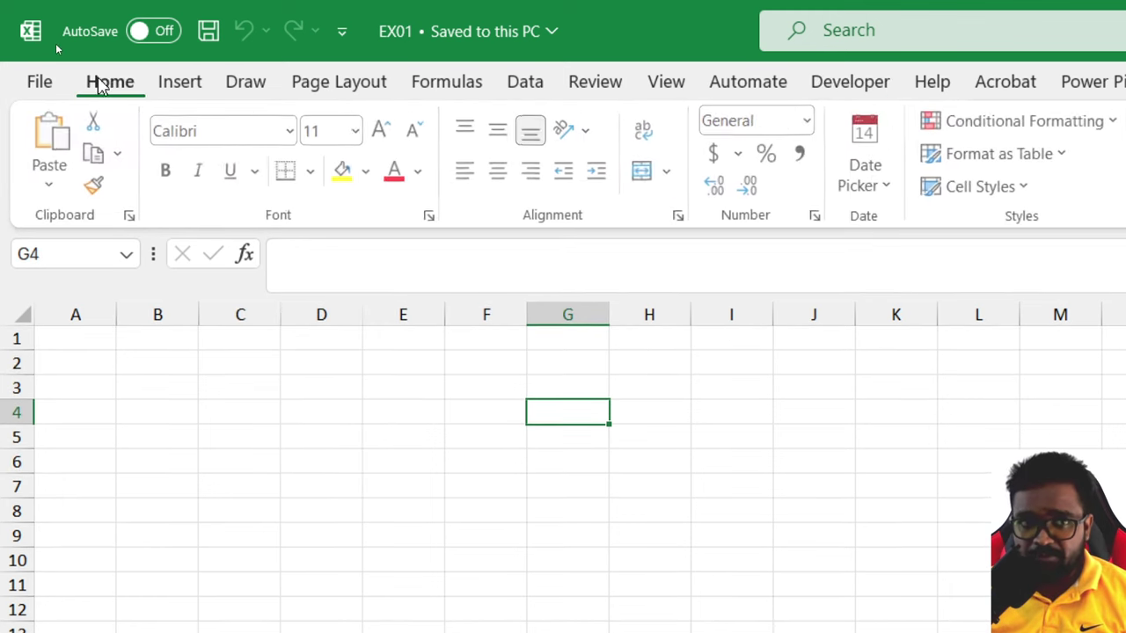
- Ensure Developer is checked under Customize the Ribbon, then show the Developer tab
right_click(103, 81)
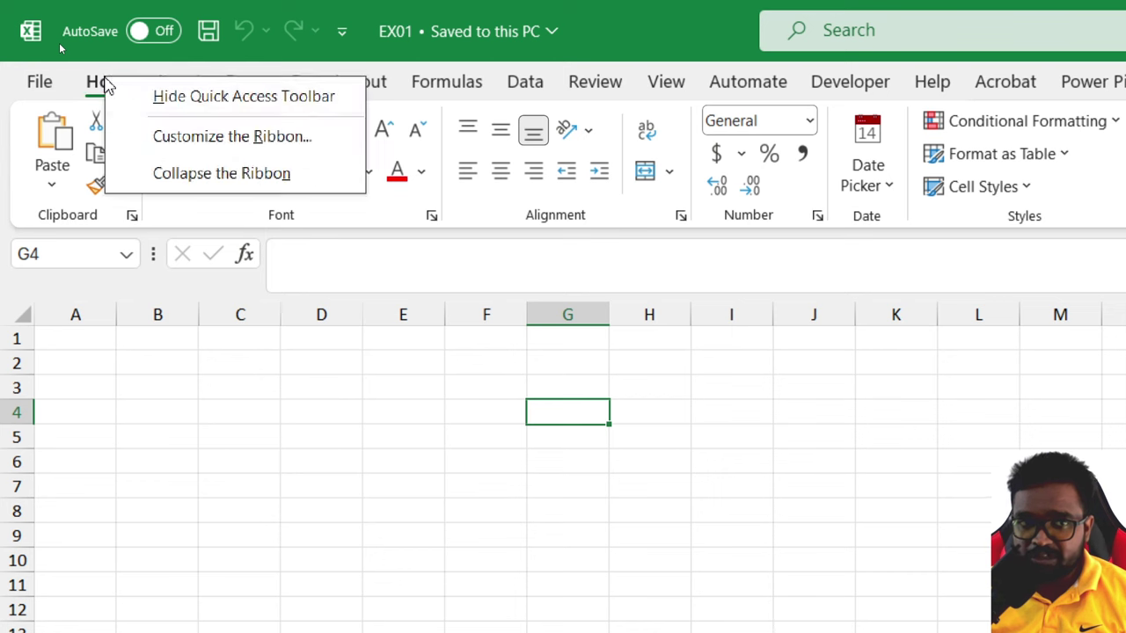
left_click(180, 139)
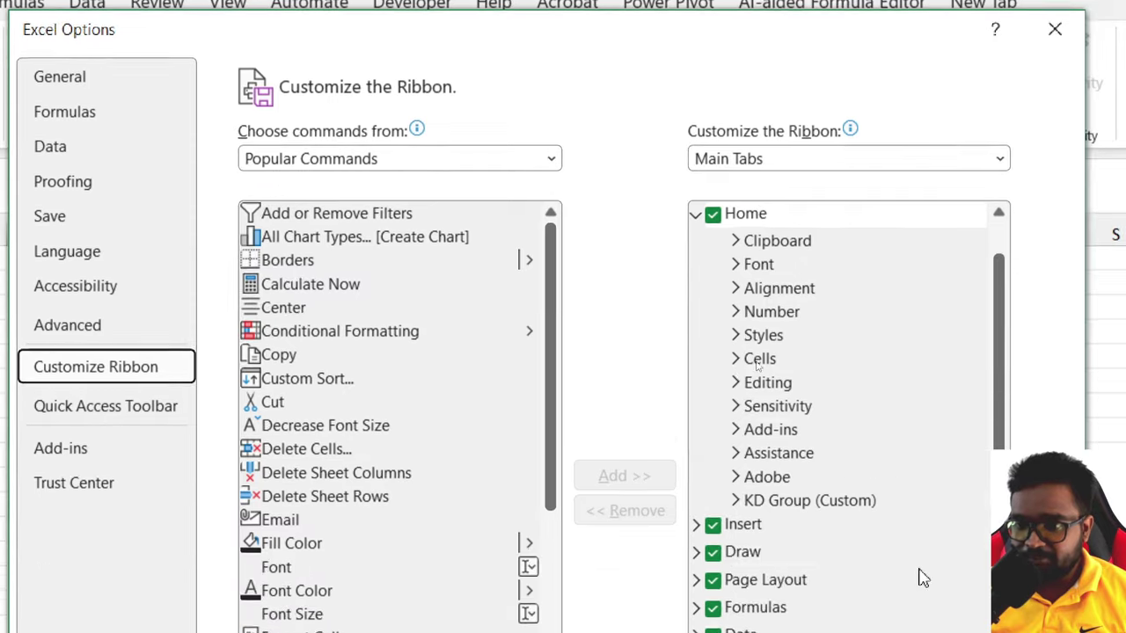
scroll(855, 413, "down", 1)
scroll(855, 413, "down", 2)
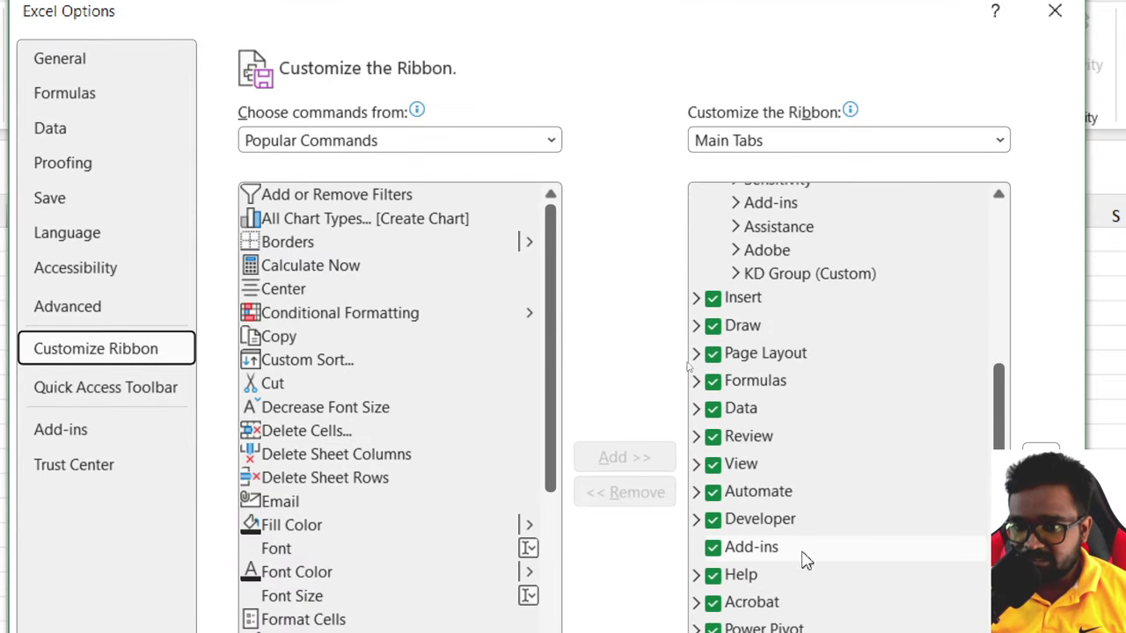
left_click(720, 519)
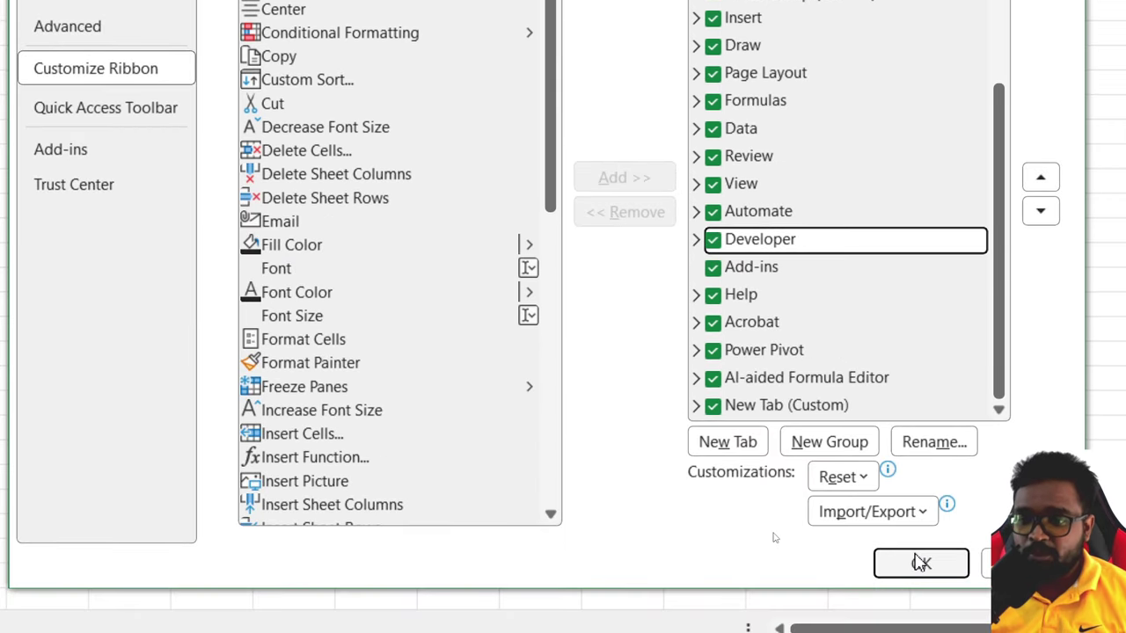
left_click(918, 561)
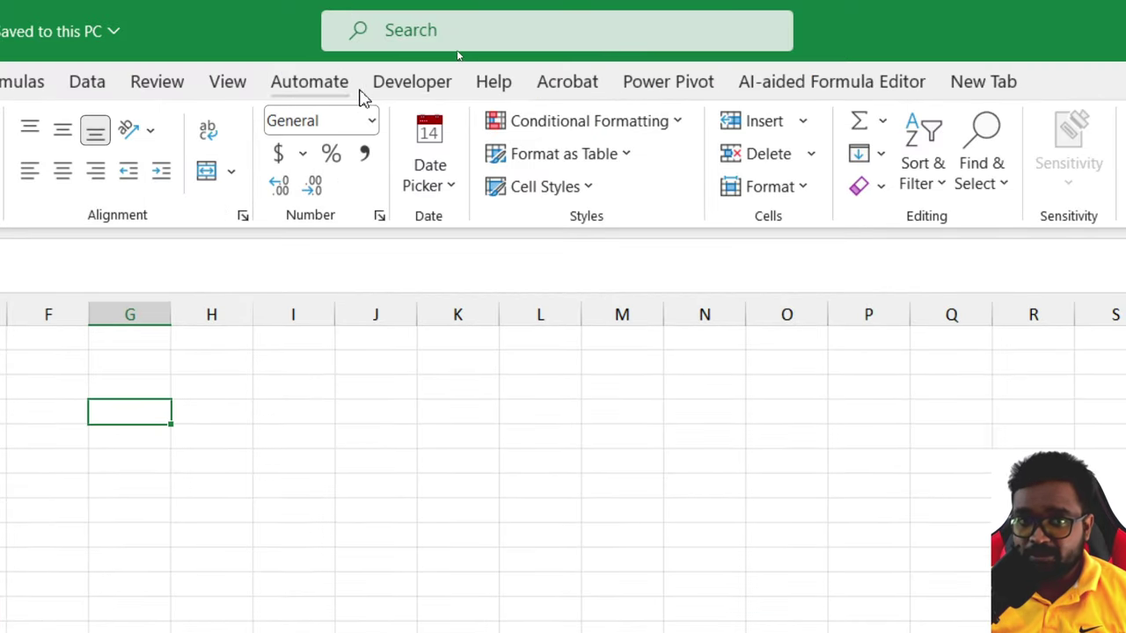
left_click(387, 86)
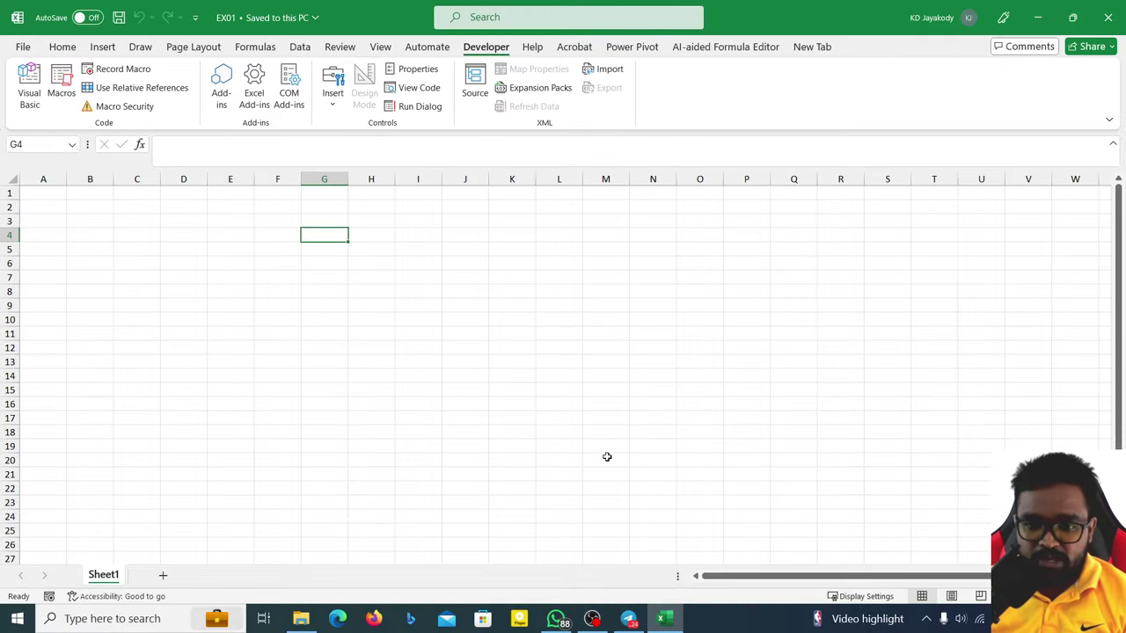
- Launch Google Chrome and go to the ChatGPT site
key("super")
type("G")
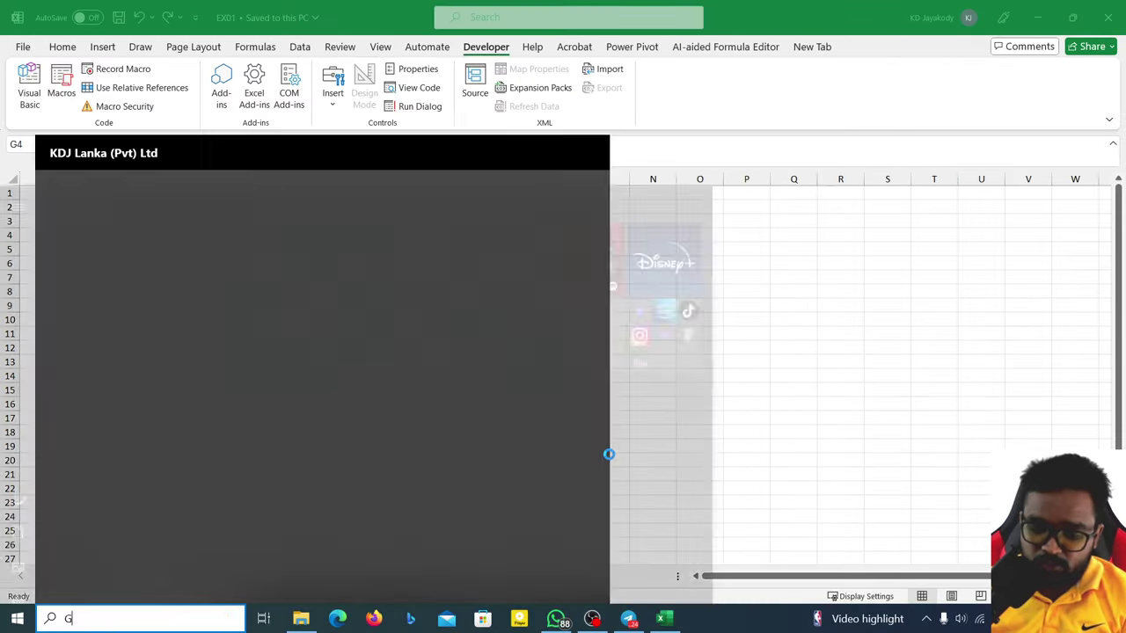
type("goog")
key("Return")
type("chat")
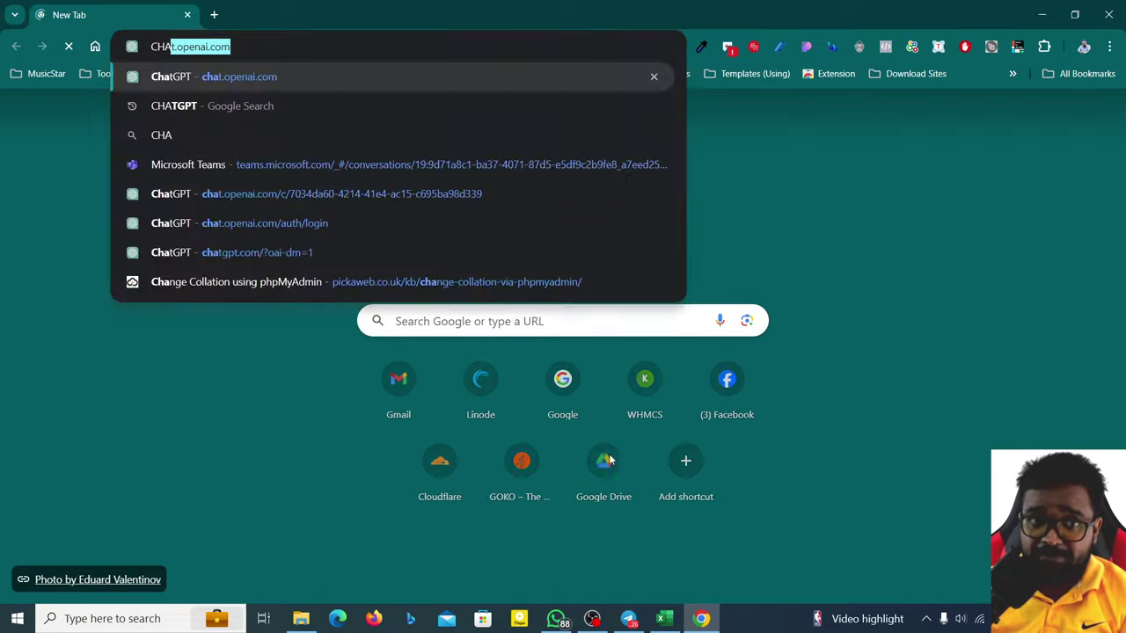
key("Return")
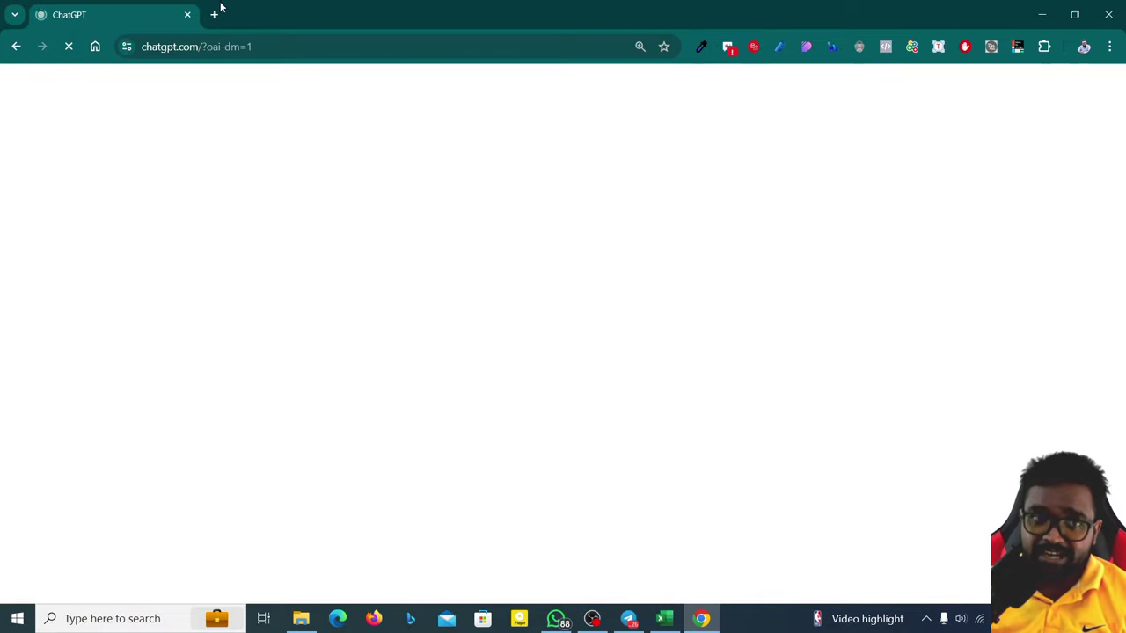
- Google 'RANDOM QUOTES FREE APIS NO LOGIN' in a new tab
left_click(212, 14)
type("googl")
key("Return")
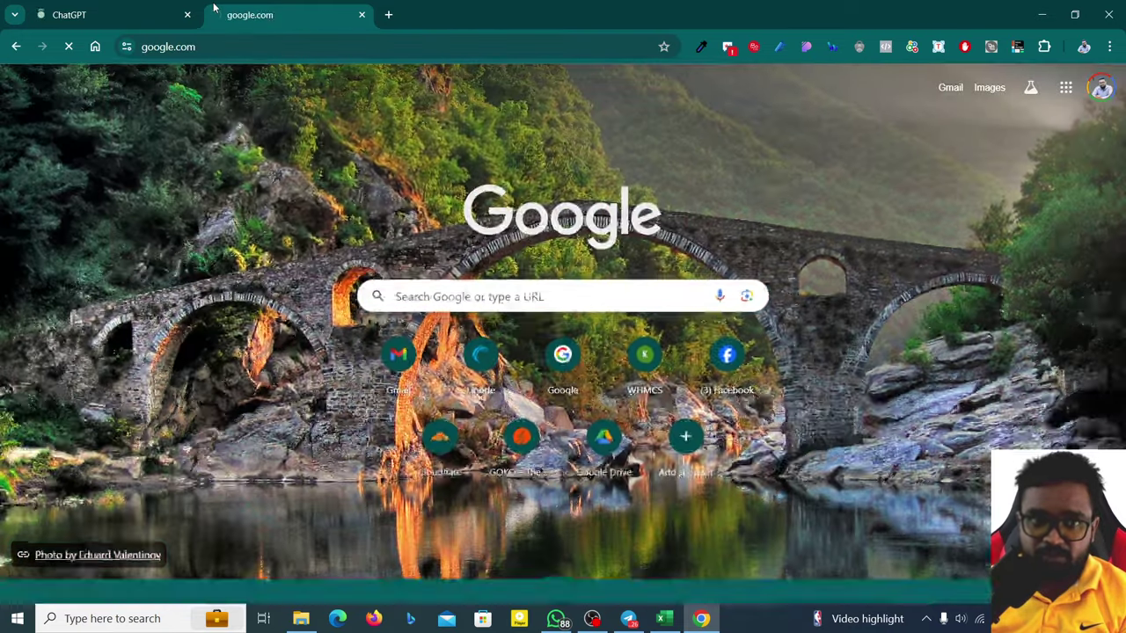
type("RANDOM Q")
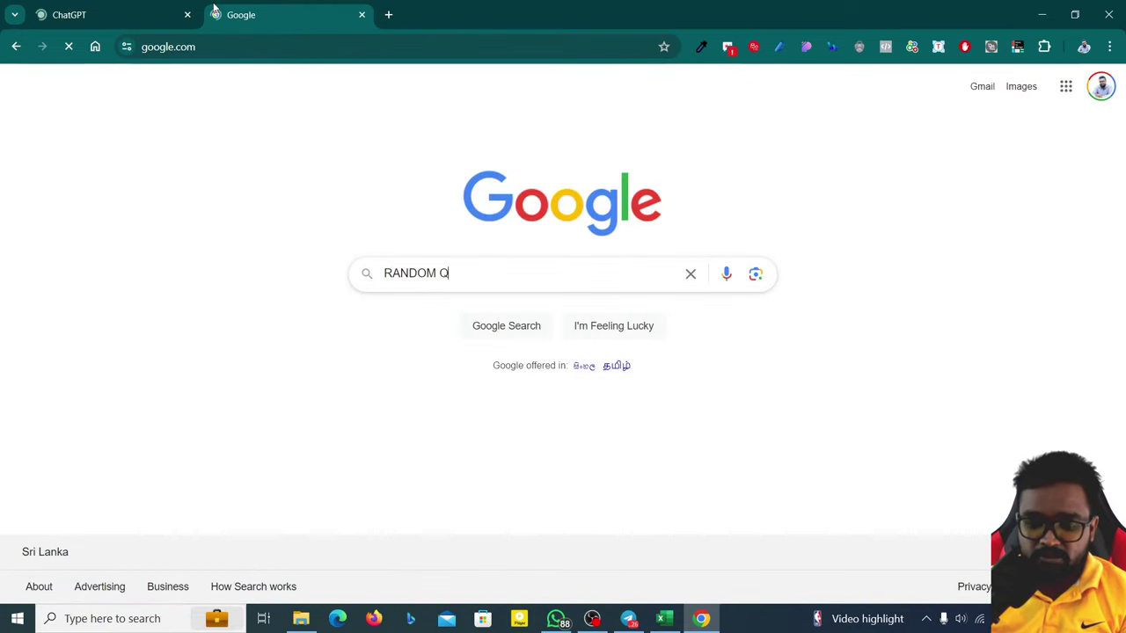
type("UOTES FREE AP")
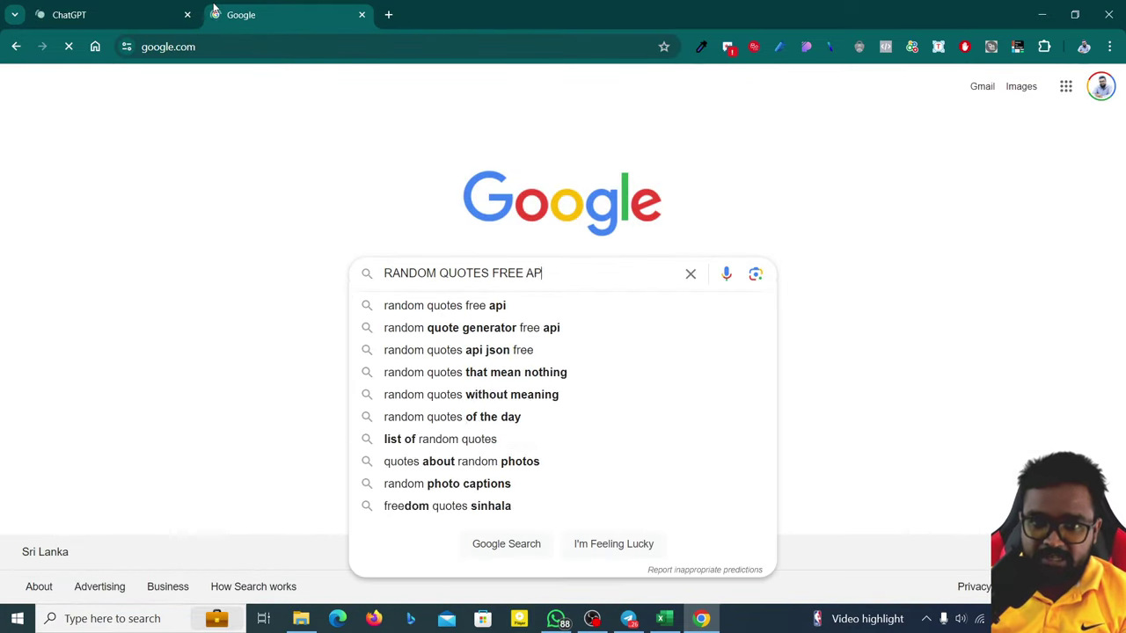
type("IS NO LOGIN")
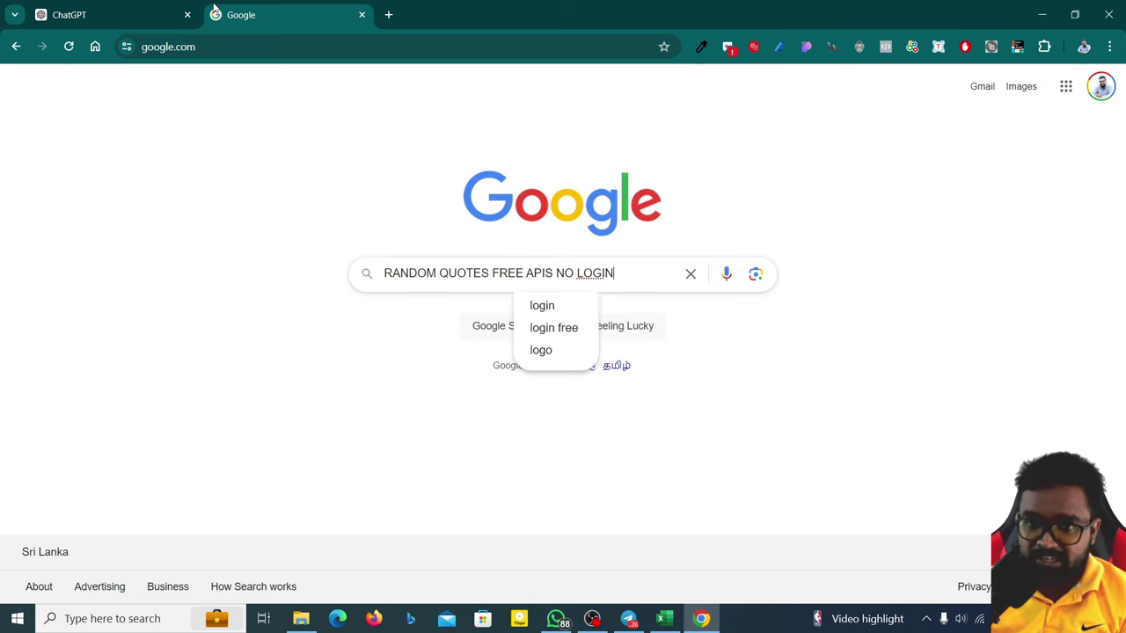
key("Return")
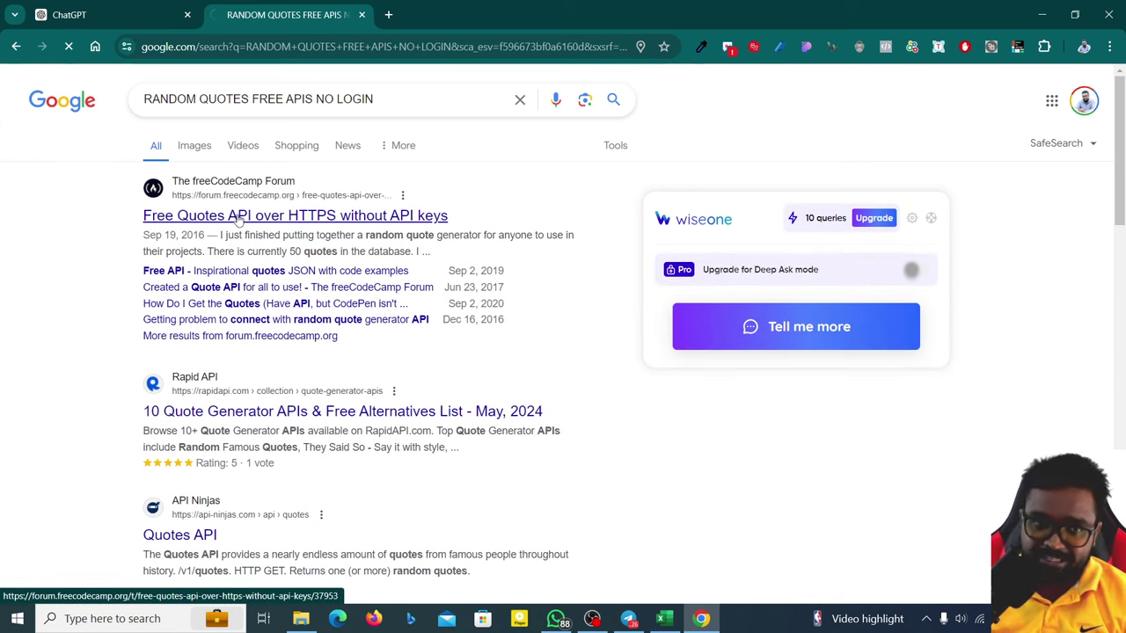
- Open the freeCodeCamp thread on free quotes APIs and scroll through it
left_click(286, 211)
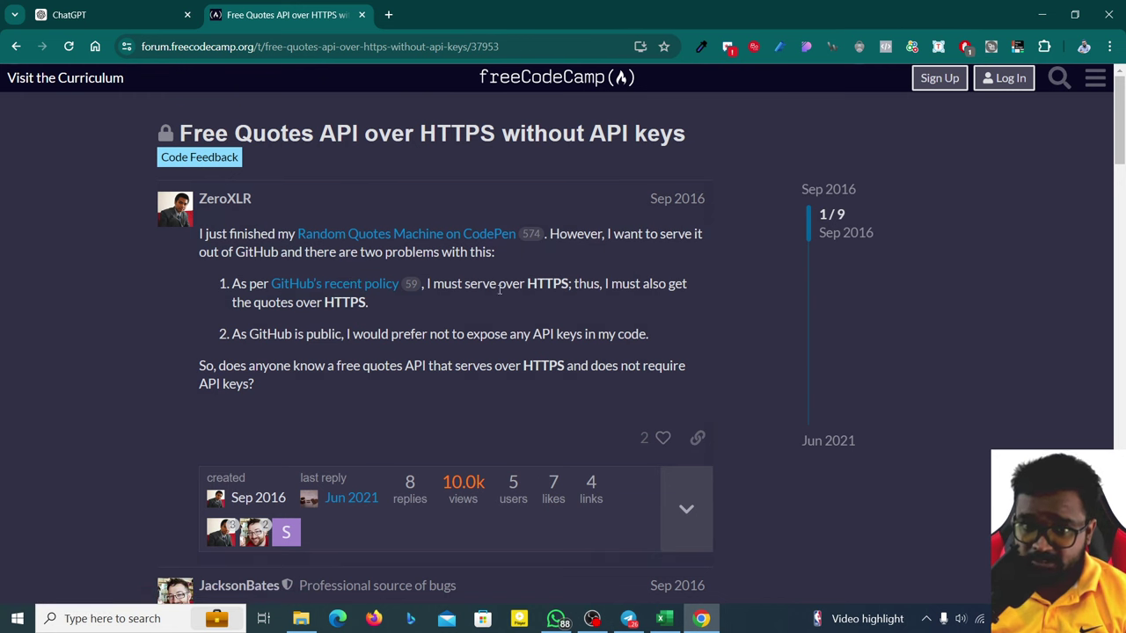
scroll(348, 351, "down", 2)
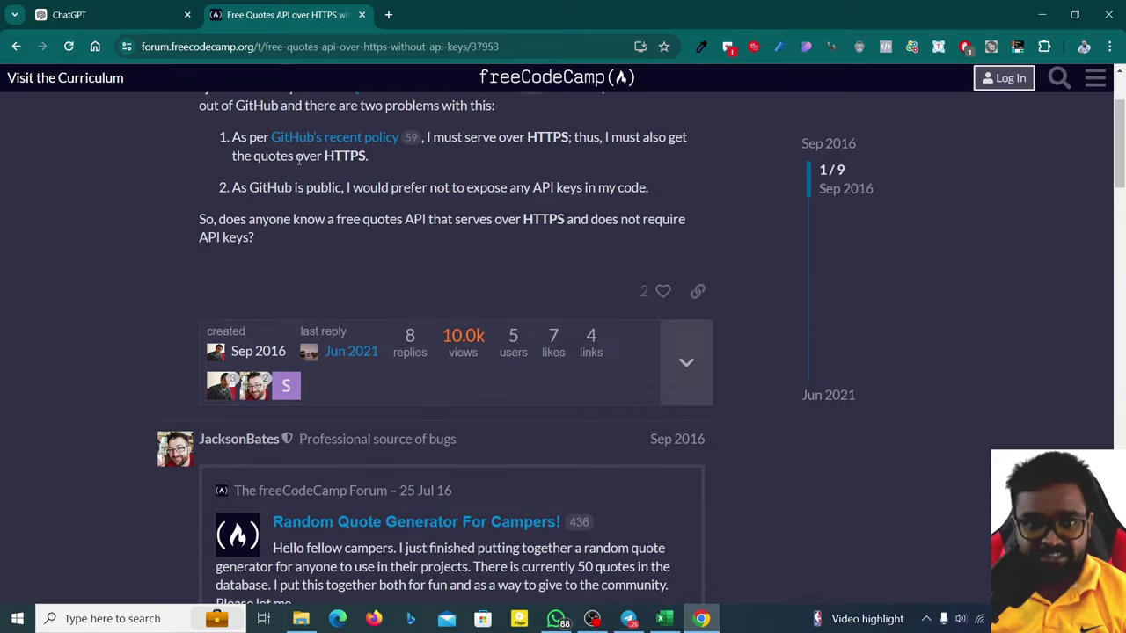
scroll(290, 290, "down", 3)
scroll(291, 290, "down", 3)
scroll(275, 273, "up", 1)
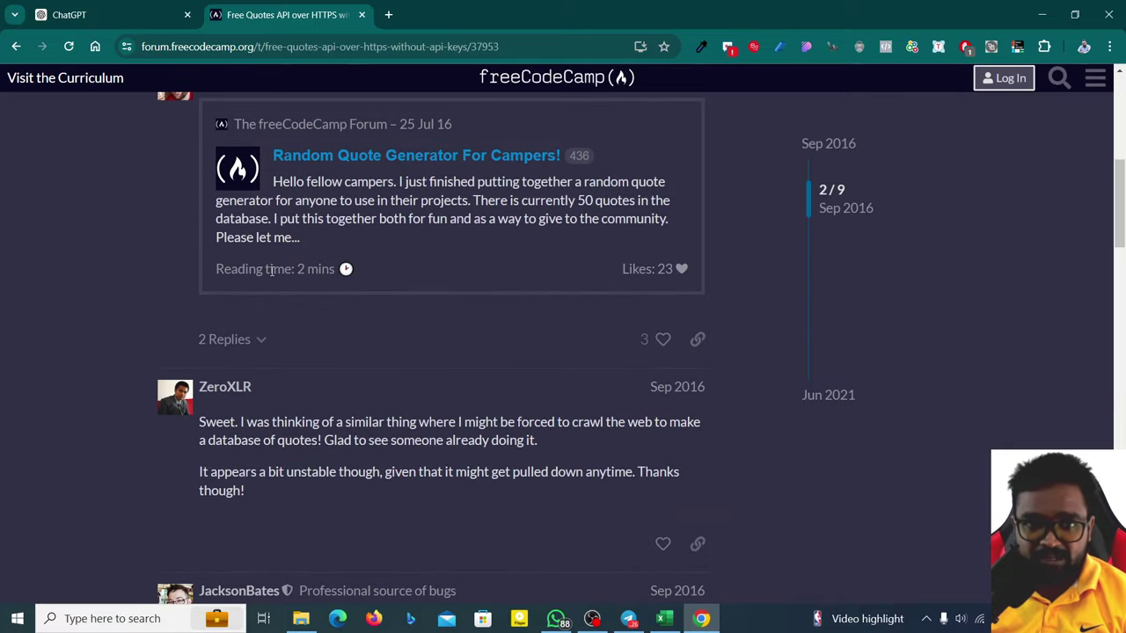
scroll(316, 374, "down", 2)
scroll(142, 372, "down", 2)
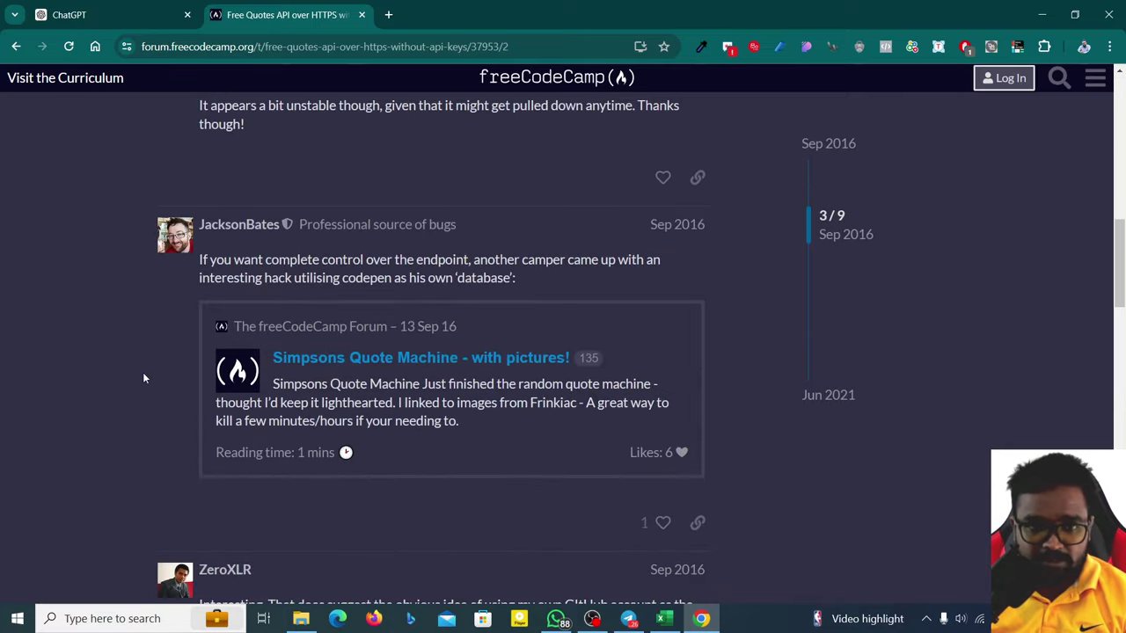
- Preview the Simpsons Quote Machine thread in a background tab, then close it
middle_click(335, 363)
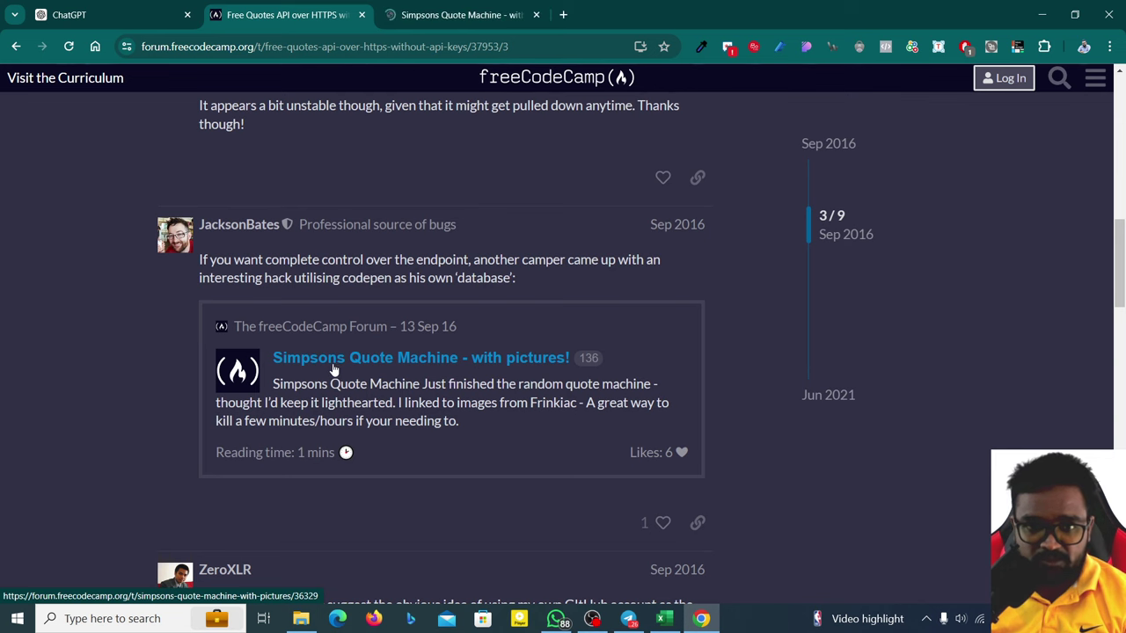
scroll(333, 367, "down", 2)
scroll(333, 363, "down", 2)
scroll(333, 363, "down", 3)
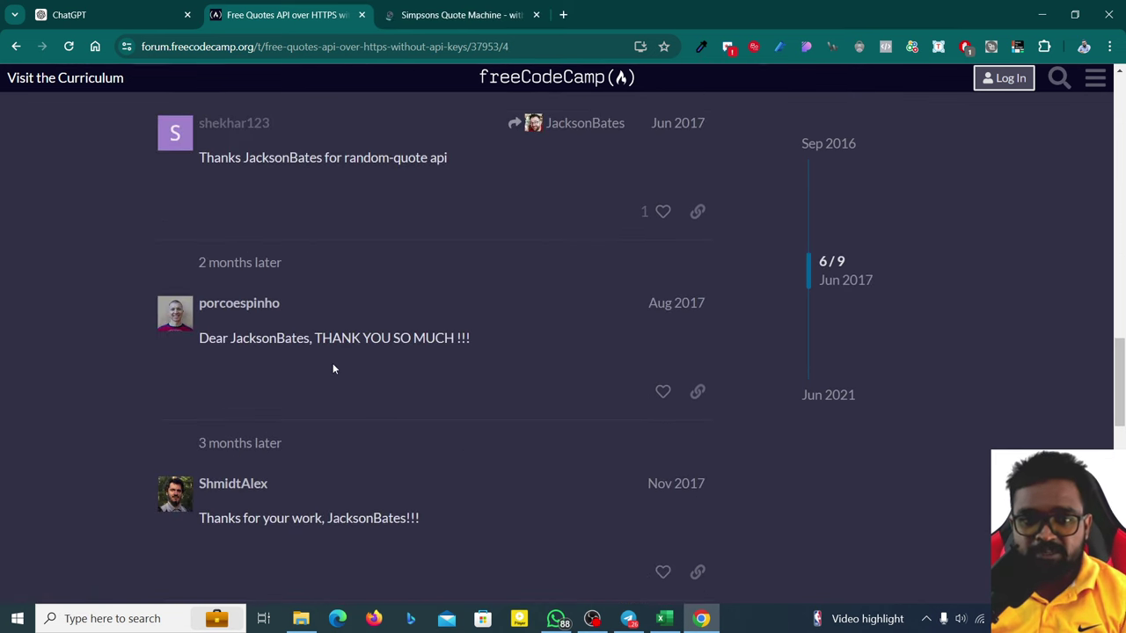
scroll(362, 349, "down", 3)
scroll(360, 348, "down", 3)
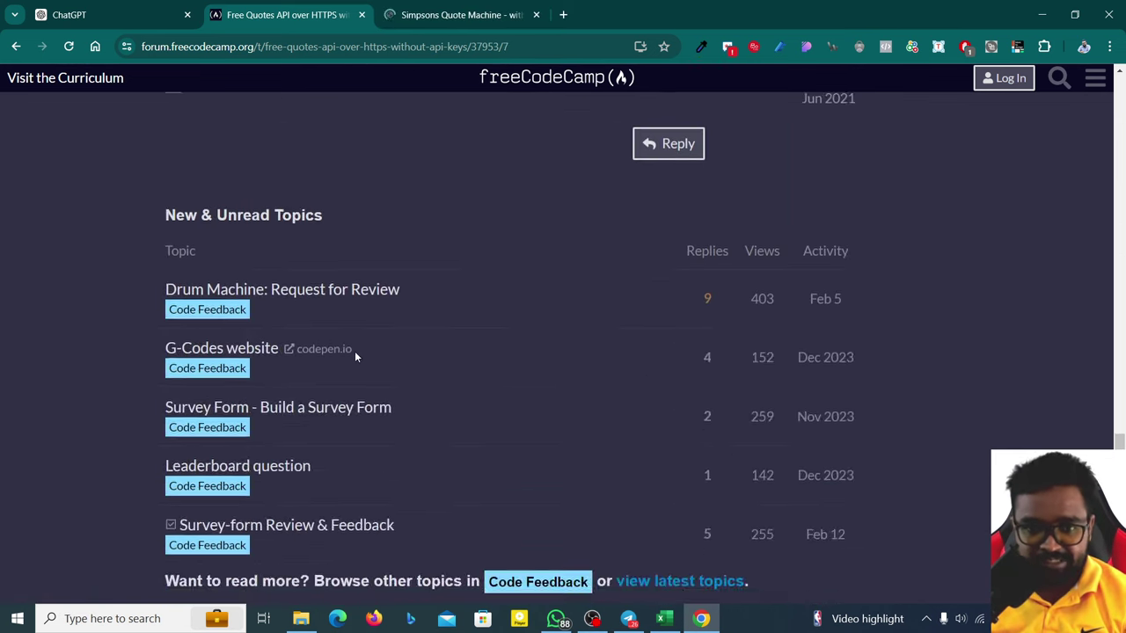
scroll(355, 351, "up", 3)
left_click(420, 14)
scroll(339, 361, "down", 3)
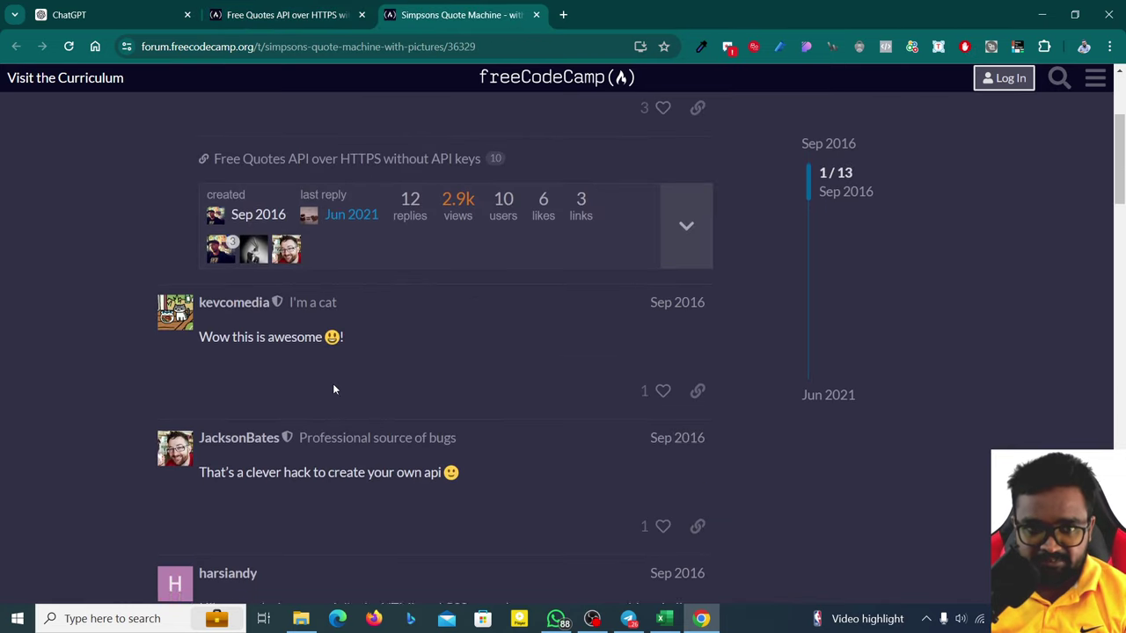
scroll(332, 383, "down", 3)
key("ctrl+w")
- Open the Random Quotes Machine CodePen link in a new tab and view it
scroll(291, 456, "up", 5)
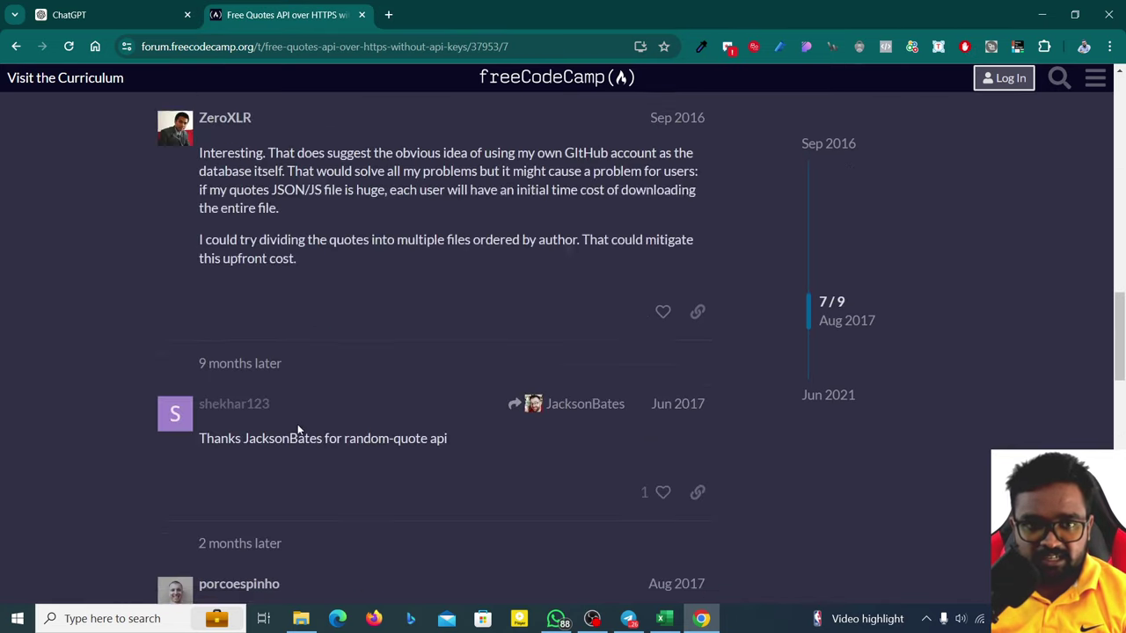
scroll(293, 450, "up", 5)
scroll(296, 445, "up", 3)
scroll(296, 445, "up", 2)
scroll(297, 445, "up", 3)
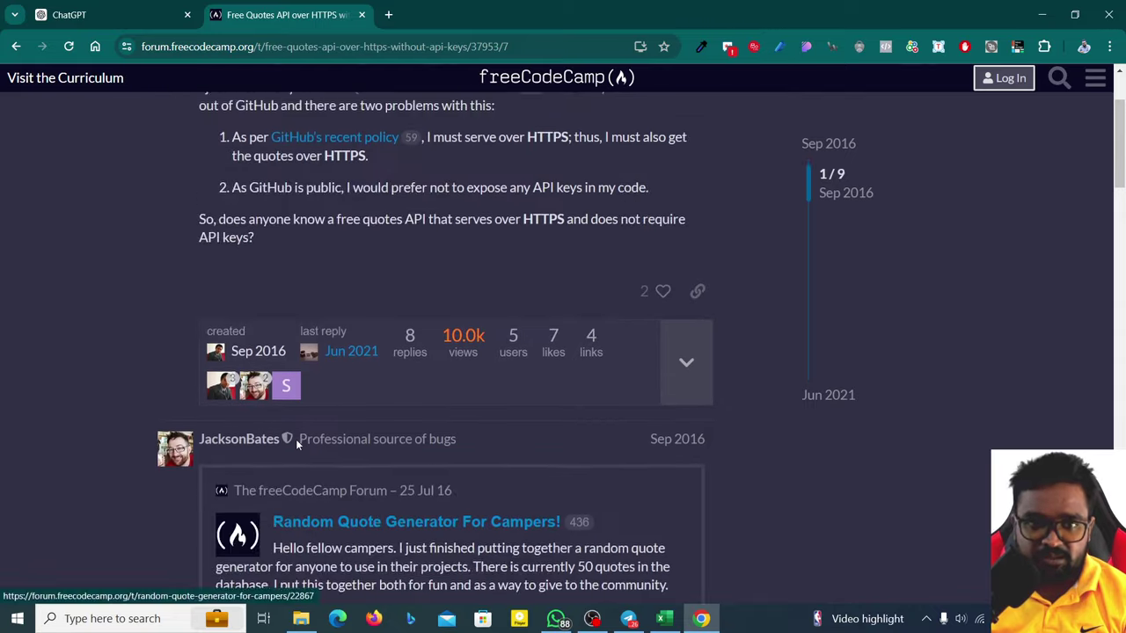
scroll(297, 445, "up", 2)
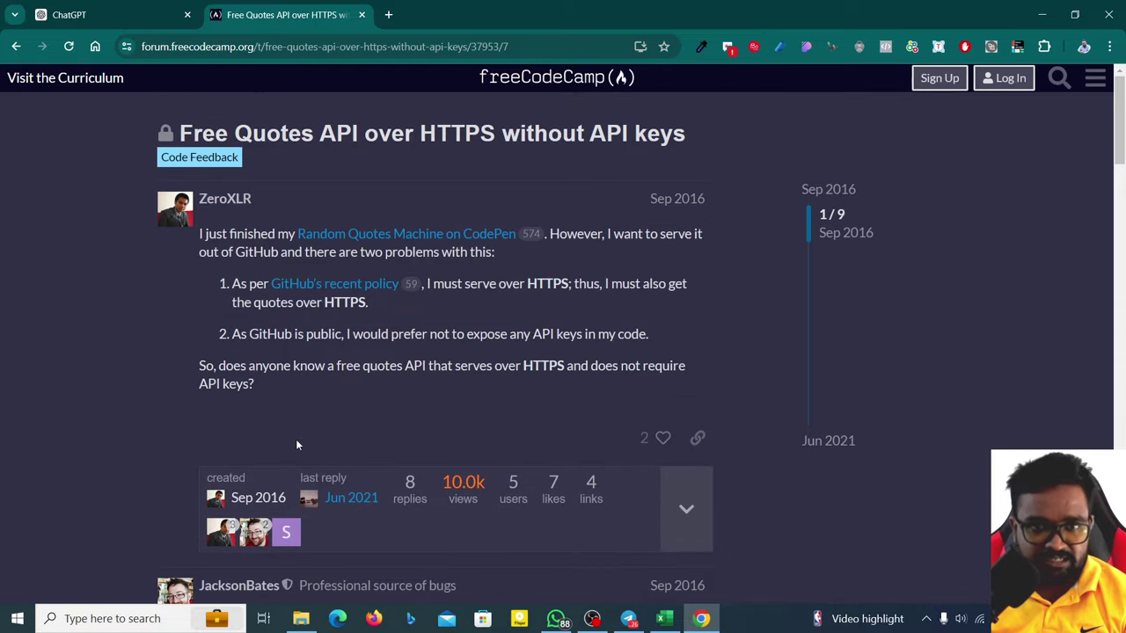
middle_click(352, 235)
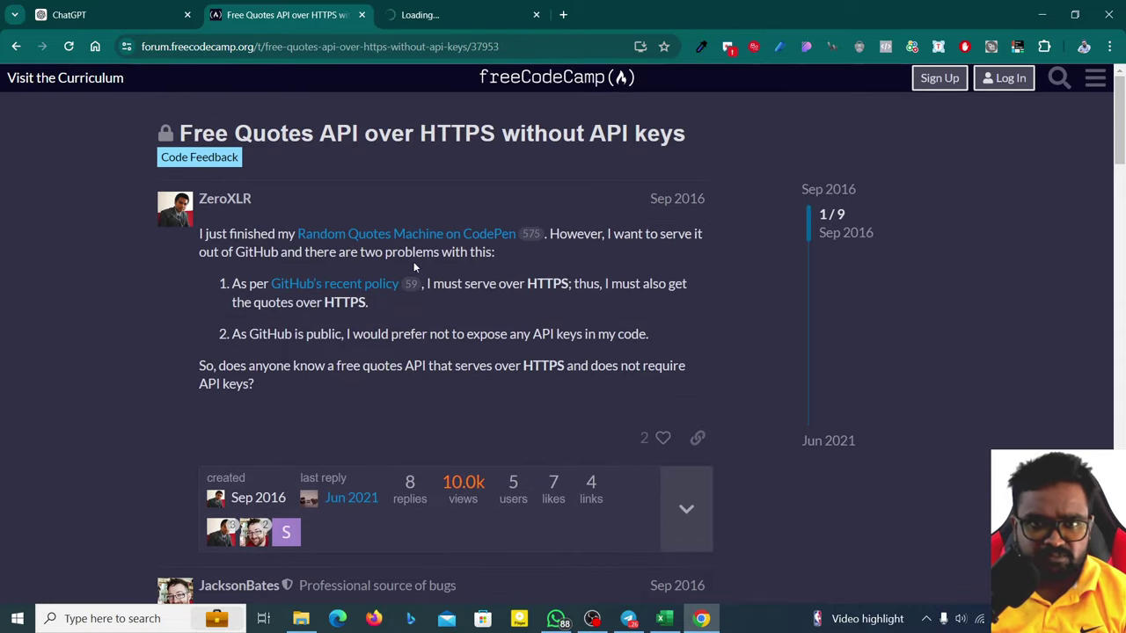
left_click(431, 14)
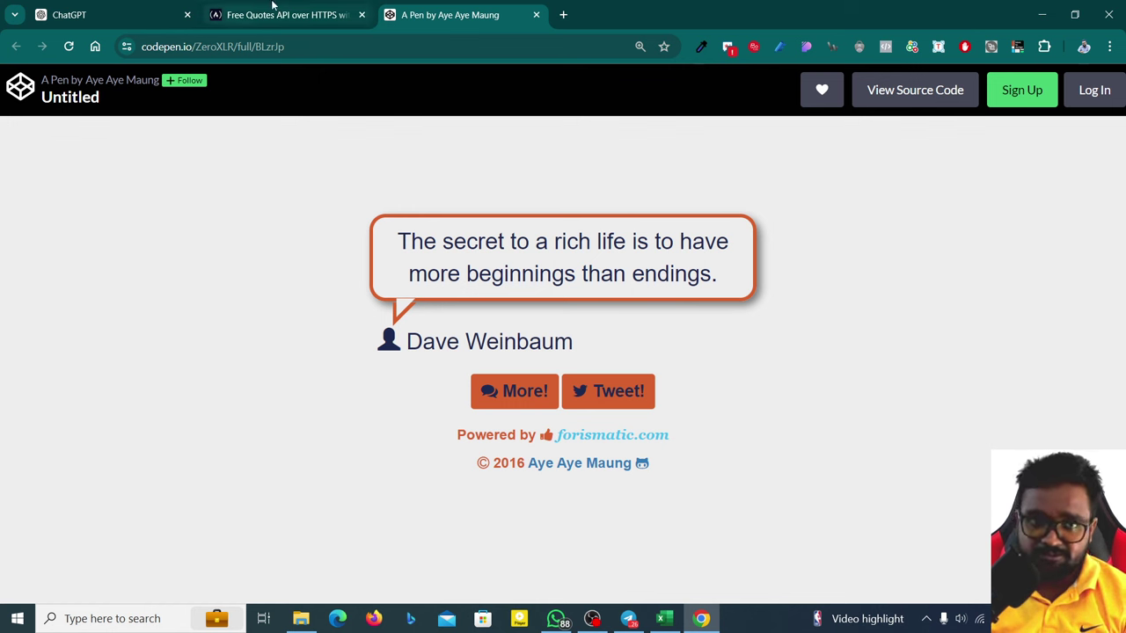
- Generate two more quotes with More! and view the pen's source code
left_click(514, 391)
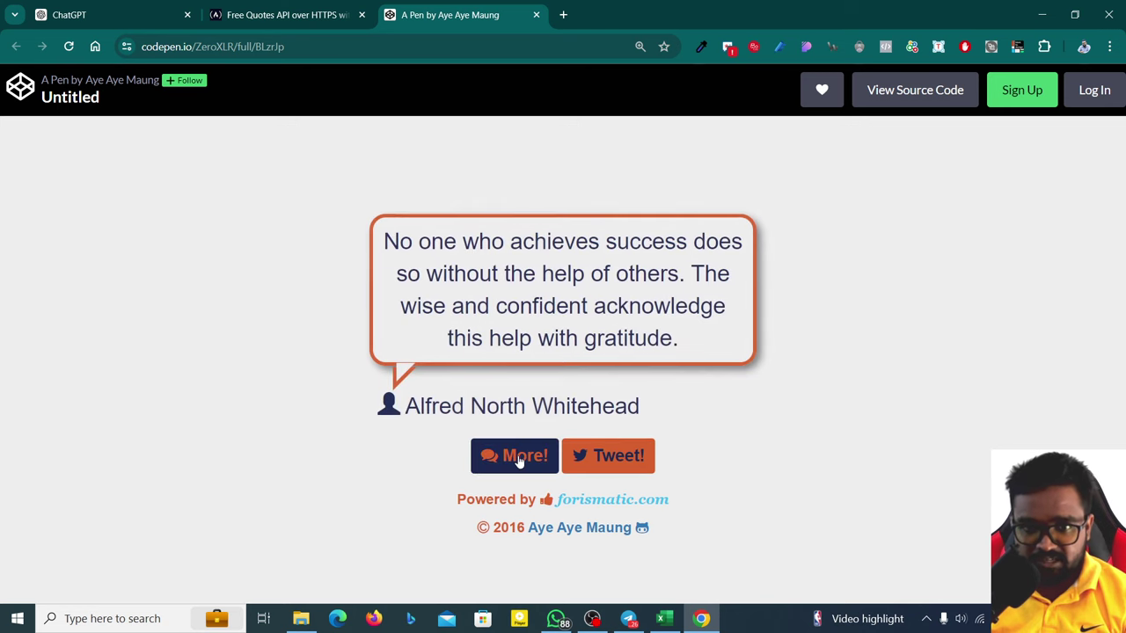
left_click(519, 455)
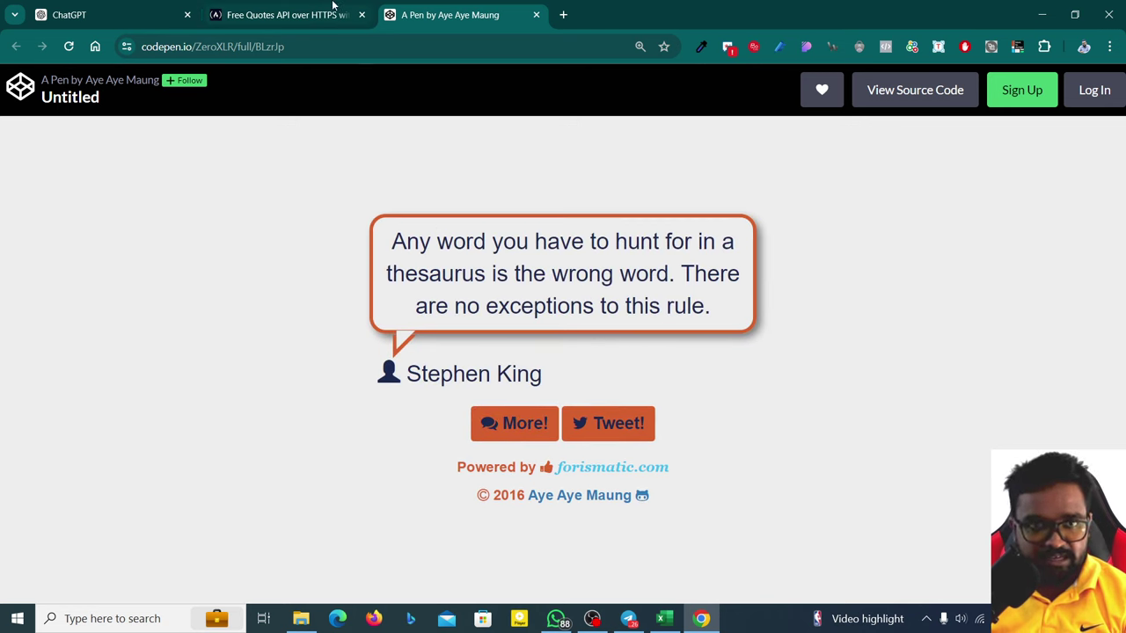
left_click(860, 88)
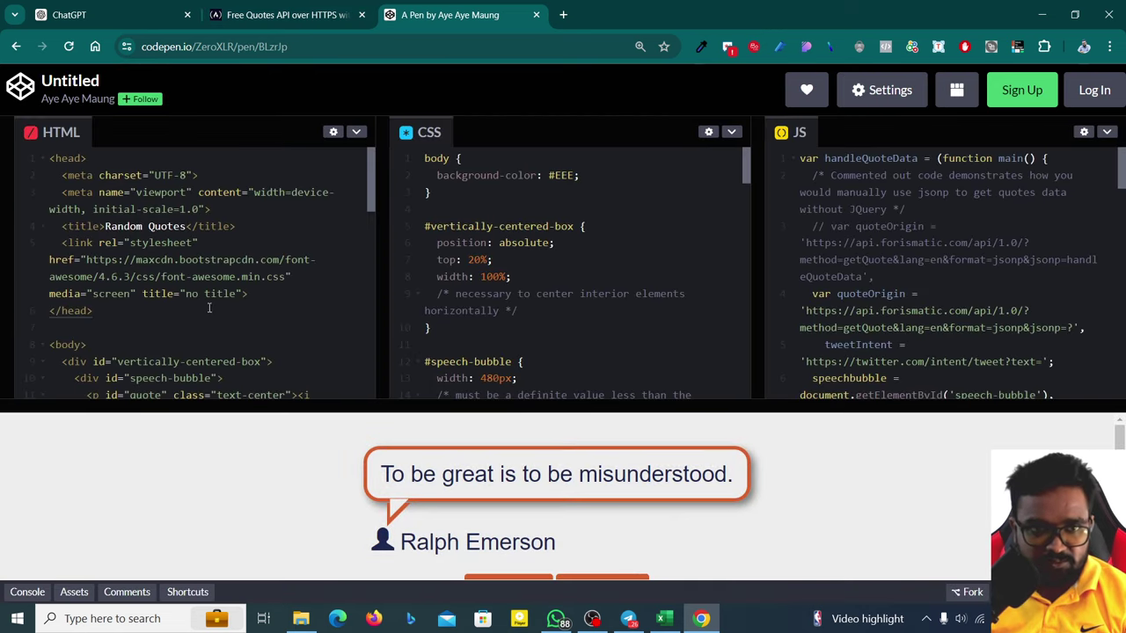
- Select the api.forismatic.com URL string in the JavaScript pane
scroll(209, 300, "down", 1)
scroll(208, 299, "down", 2)
scroll(209, 299, "down", 3)
scroll(995, 274, "down", 1)
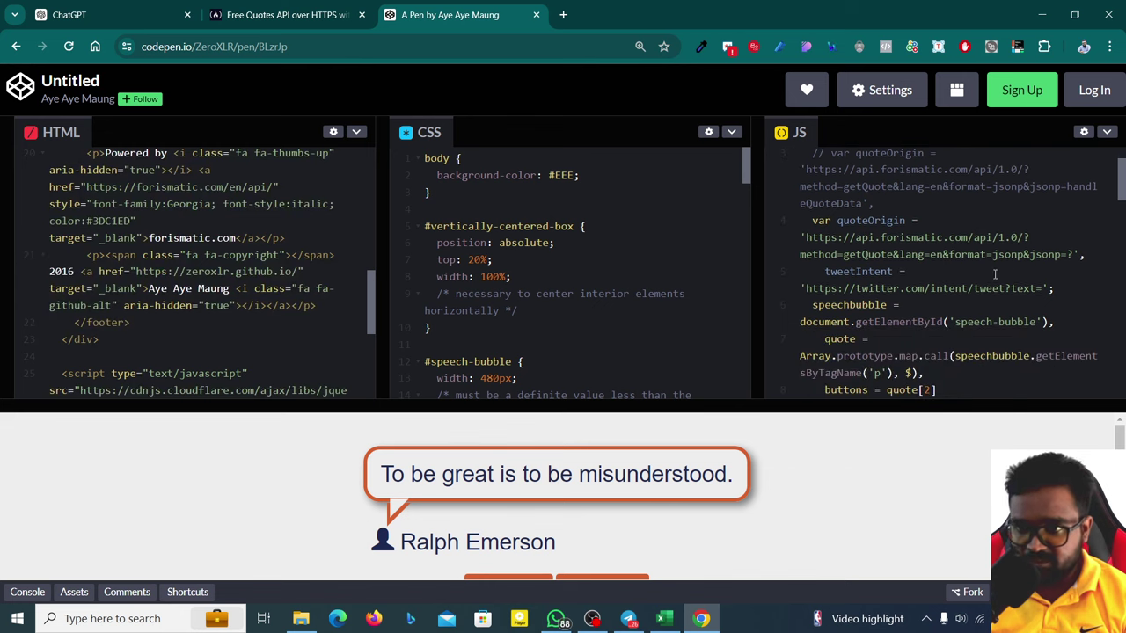
left_click_drag(899, 238, 919, 238)
left_click(938, 239)
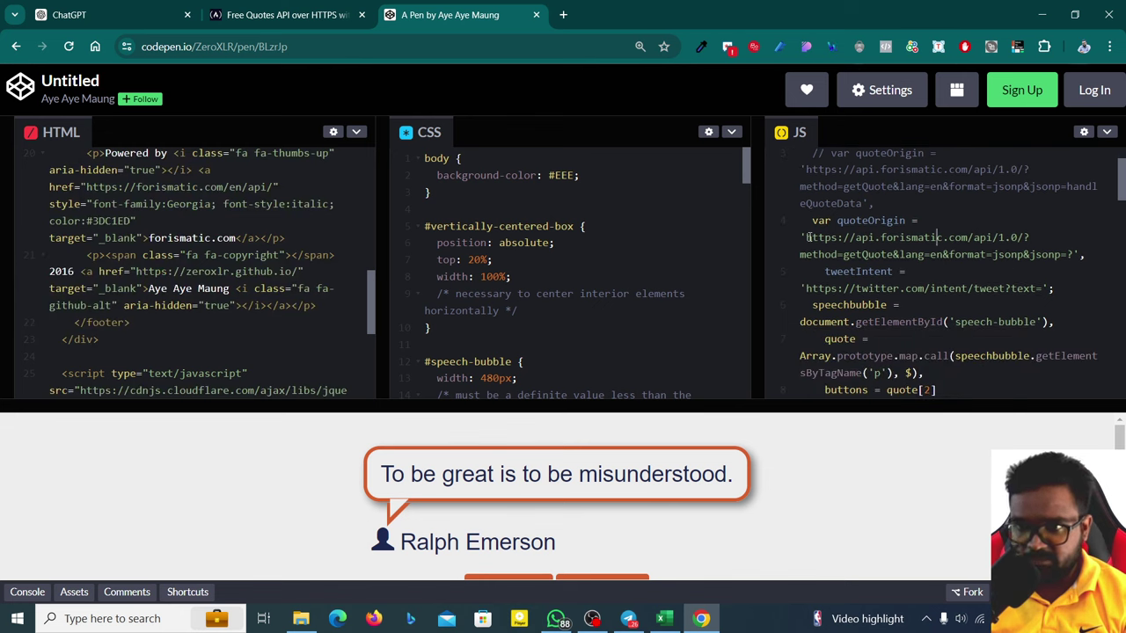
left_click_drag(804, 238, 1069, 255)
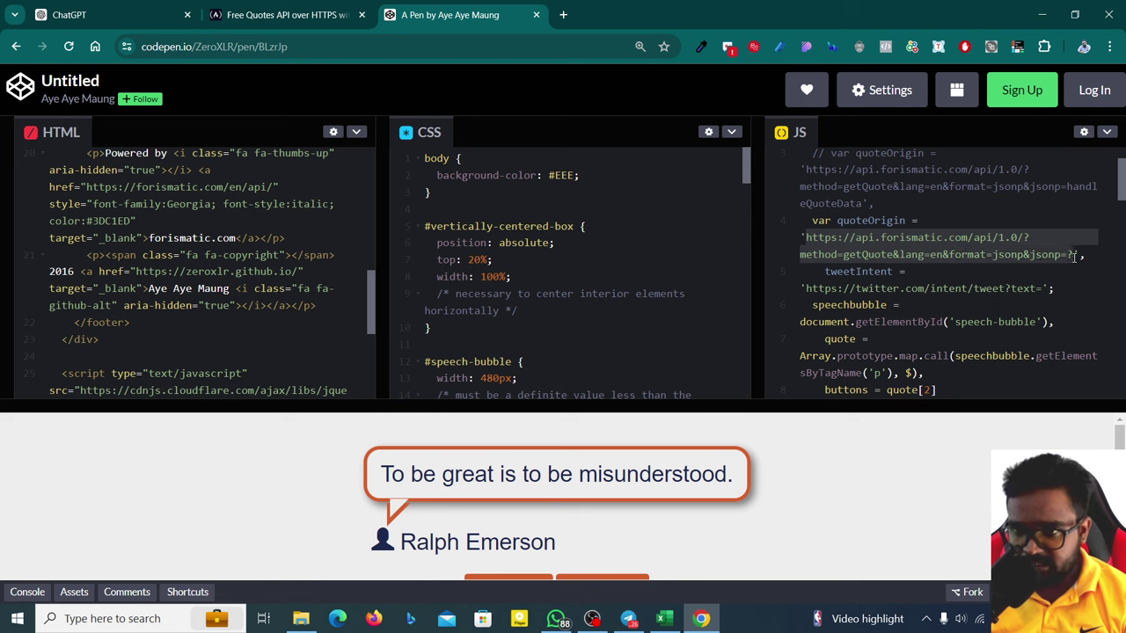
- Load the copied forismatic API URL in a new tab, trimming the jsonp callback
left_click(566, 13)
type("https://api.forismatic.com/api/1.0/?method=getQuote&lang=en&format=jsonp&jsonp=?")
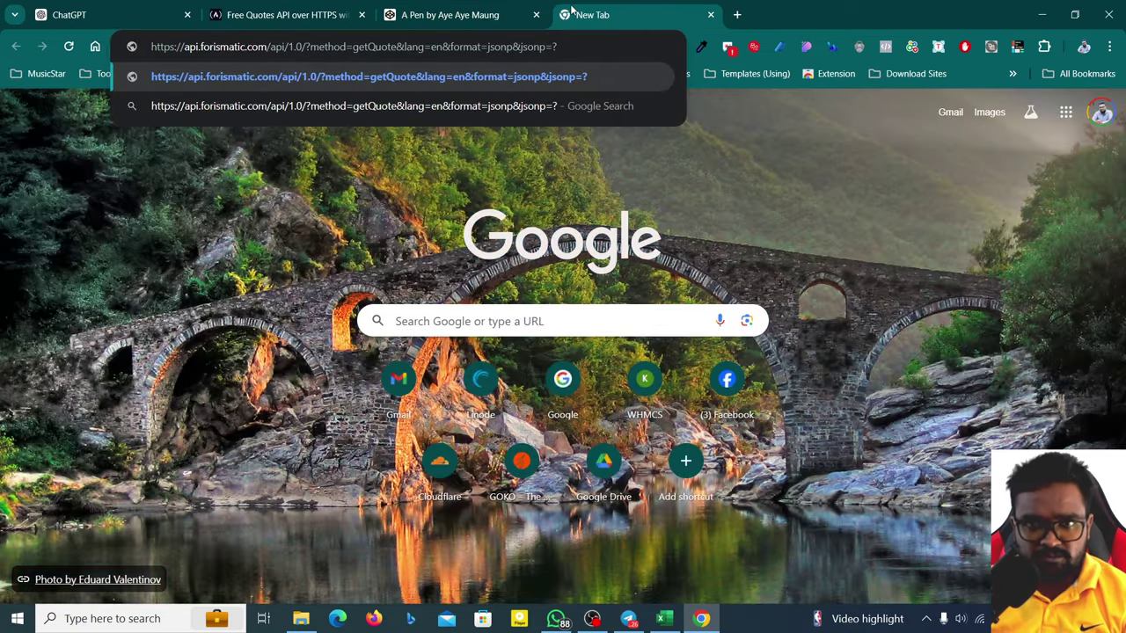
key("BackSpace")
key("BackSpace")
key("BackSpace")
key("BackSpace")
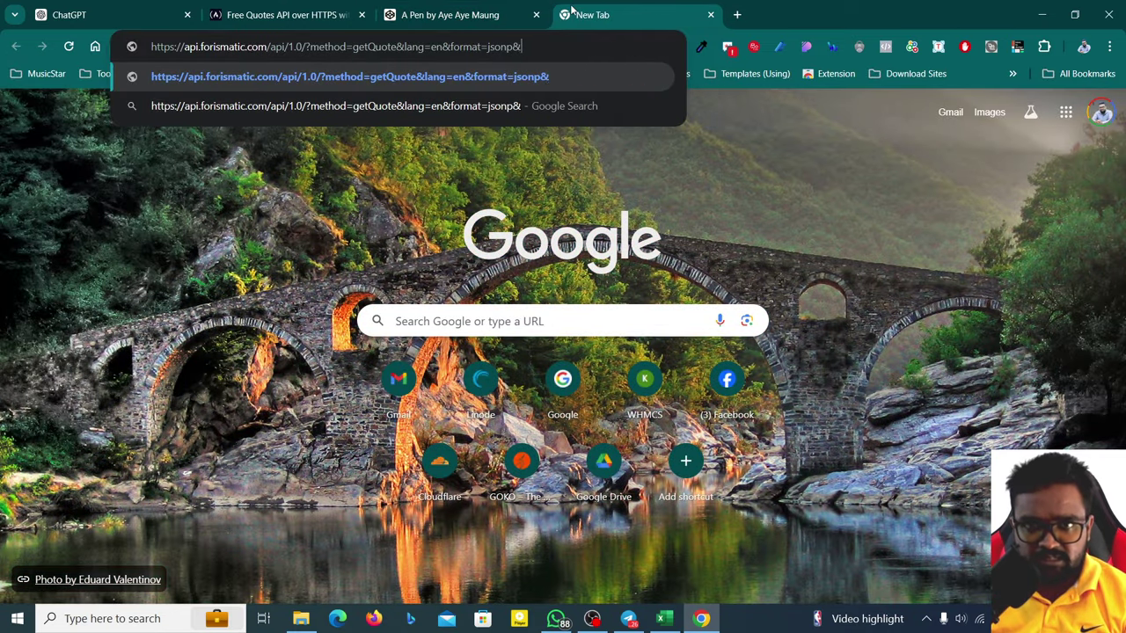
key("BackSpace")
key("BackSpace")
key("Return")
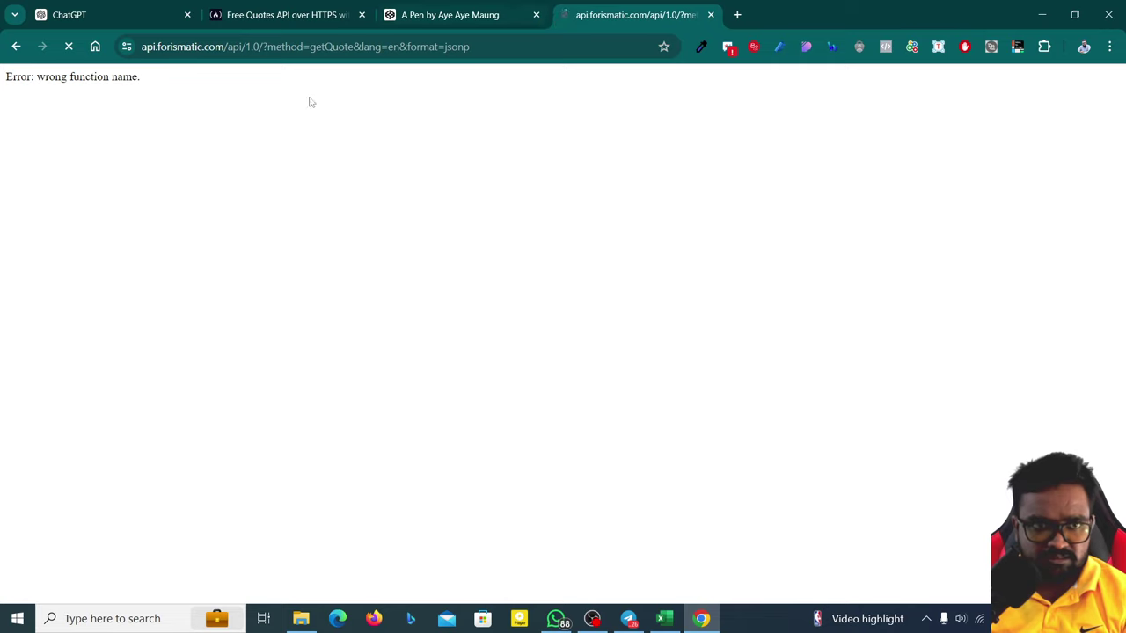
- Load the API URL with the handleQuoteData callback taken from the pen's commented code
left_click(422, 15)
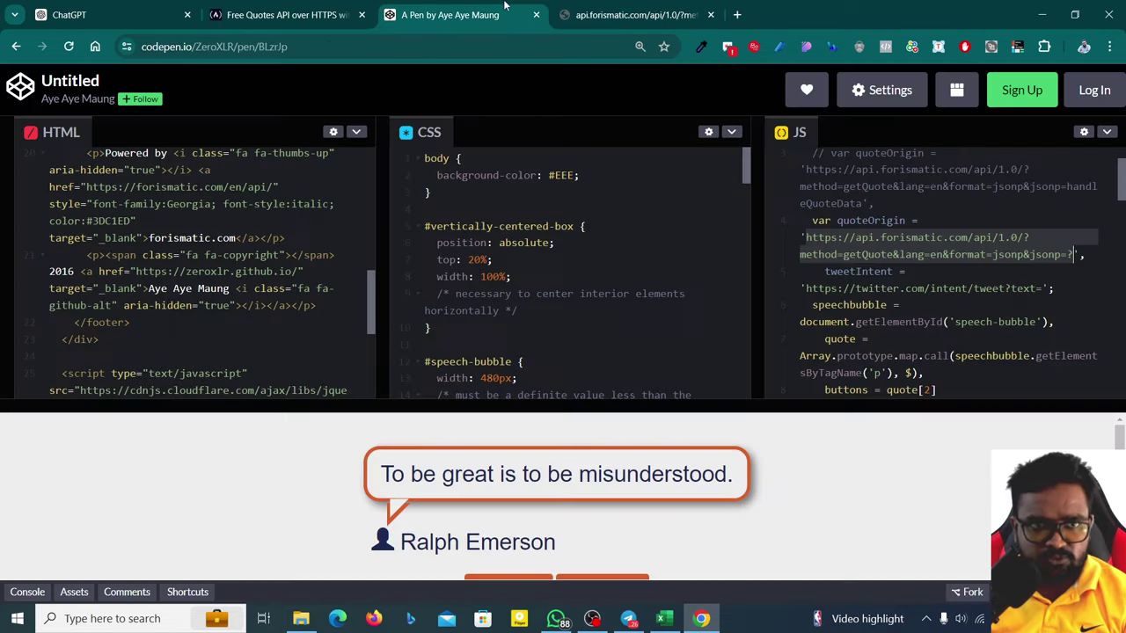
double_click(902, 243)
scroll(853, 233, "down", 1)
scroll(851, 235, "up", 2)
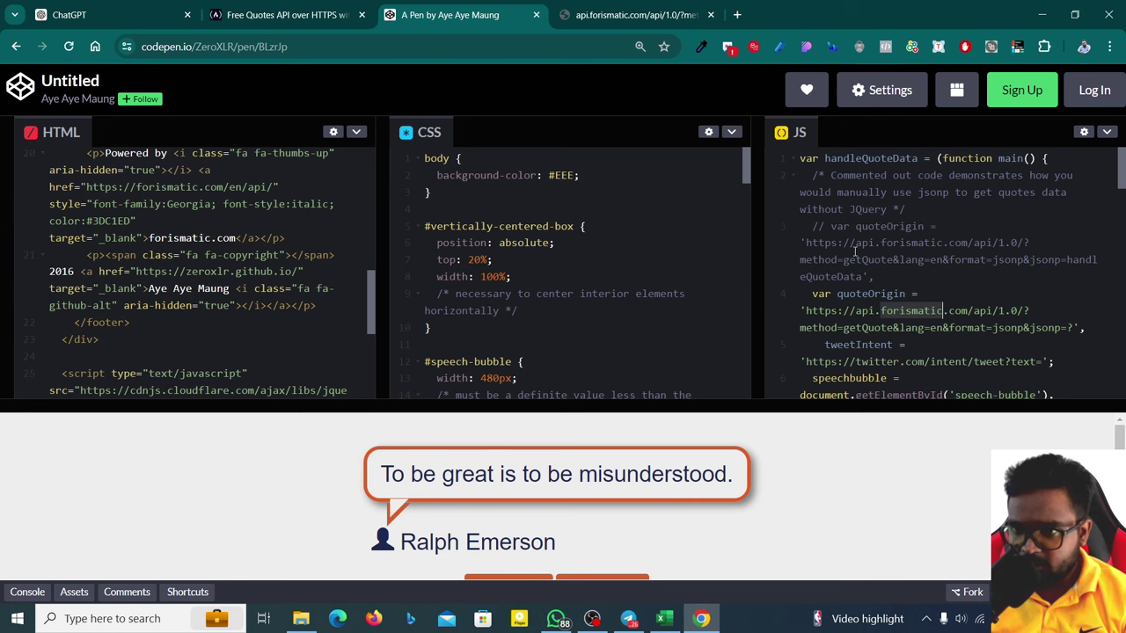
left_click_drag(864, 278, 804, 242)
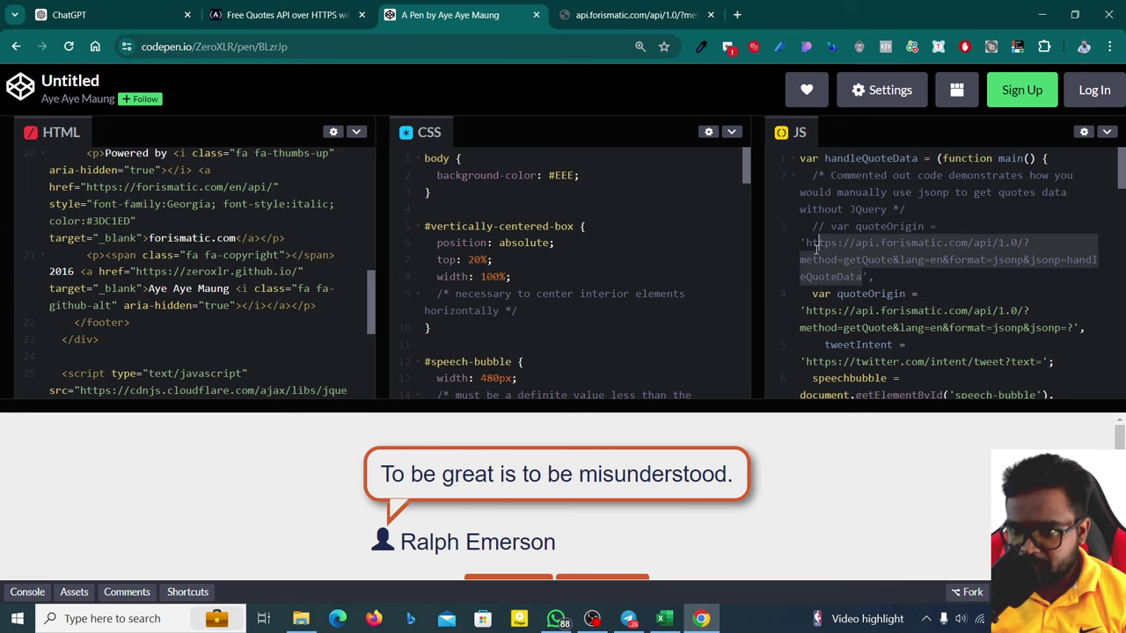
left_click(620, 7)
left_click(519, 46)
type("https://api.forismatic.com/api/1.0/?method=getQuote&lang=en&format=jsonp&jsonp=handleQuoteData")
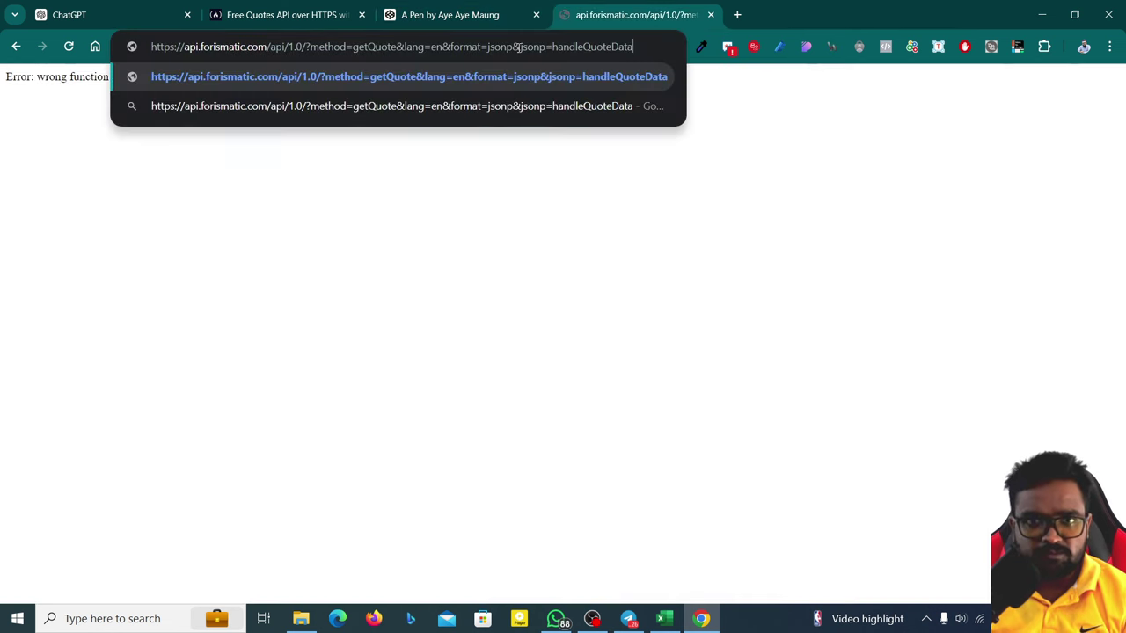
key("Return")
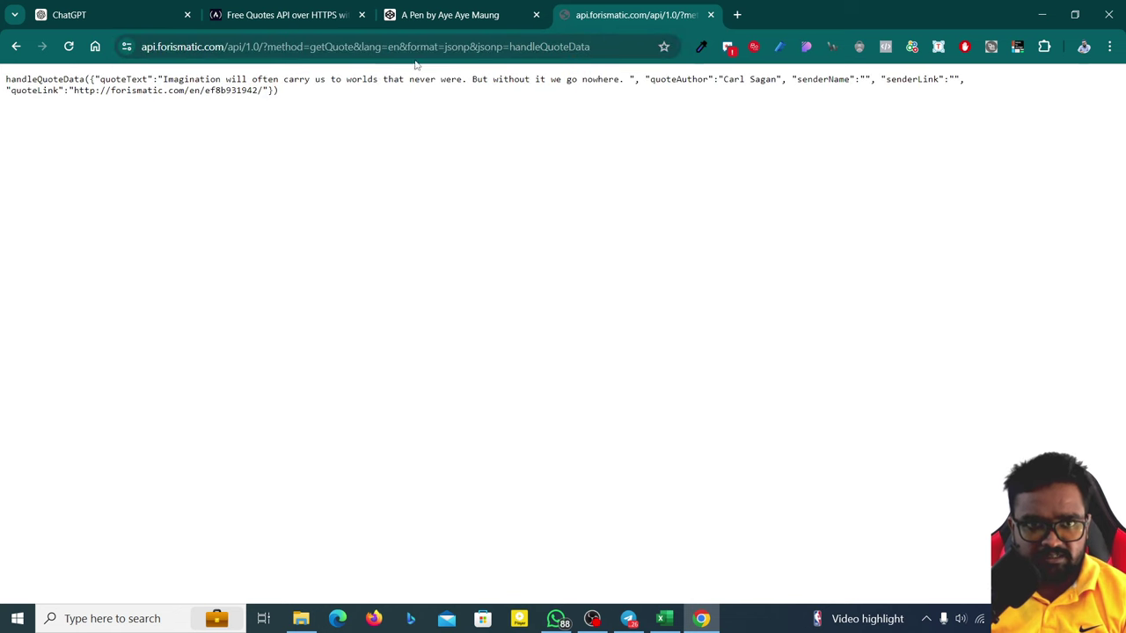
- Reload the API URL several times to fetch fresh random quotes
left_click(416, 48)
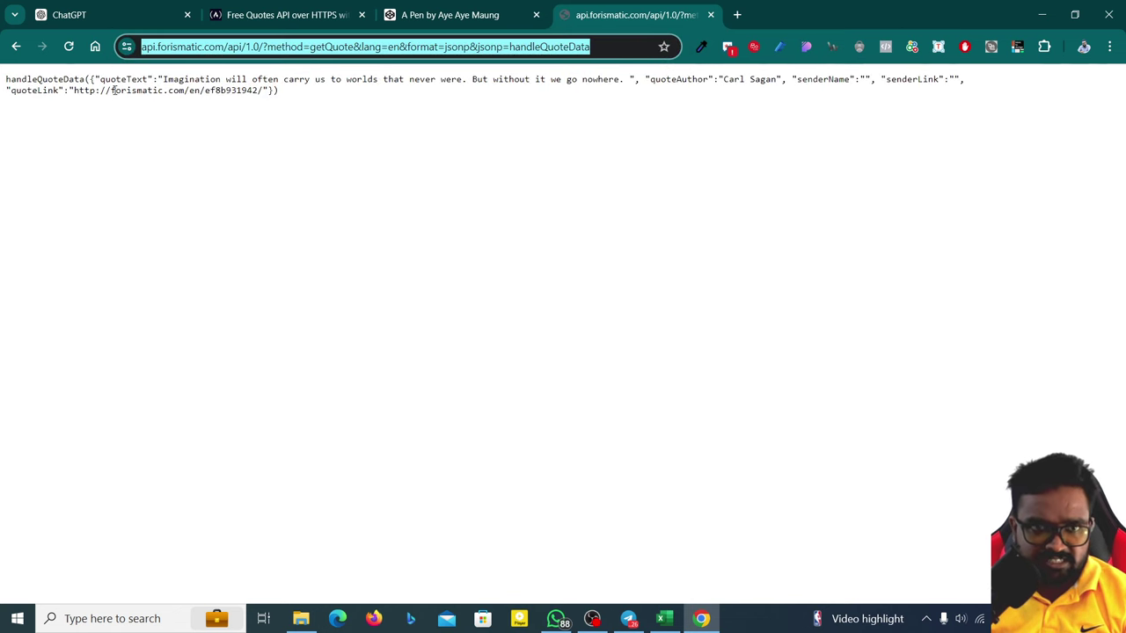
key("Return")
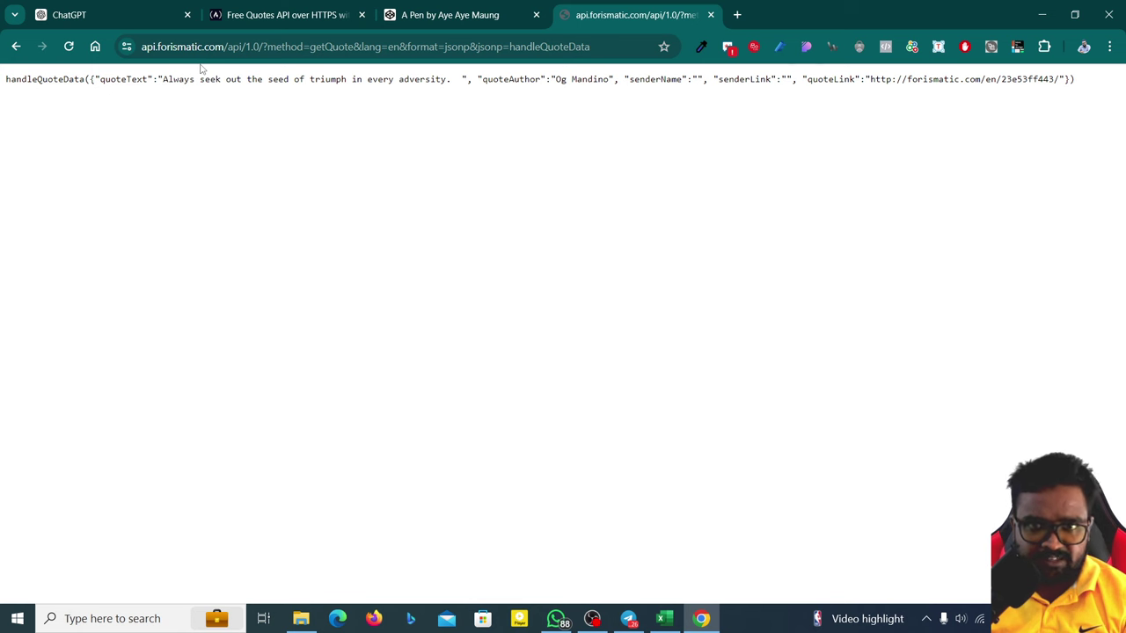
left_click(214, 50)
key("Return")
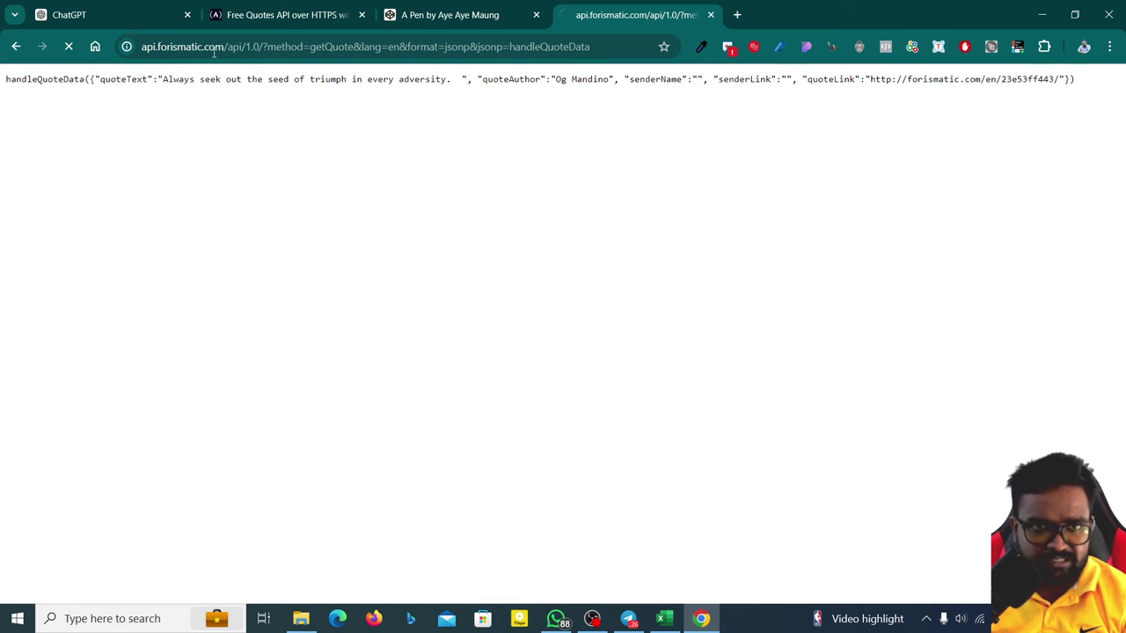
left_click(214, 50)
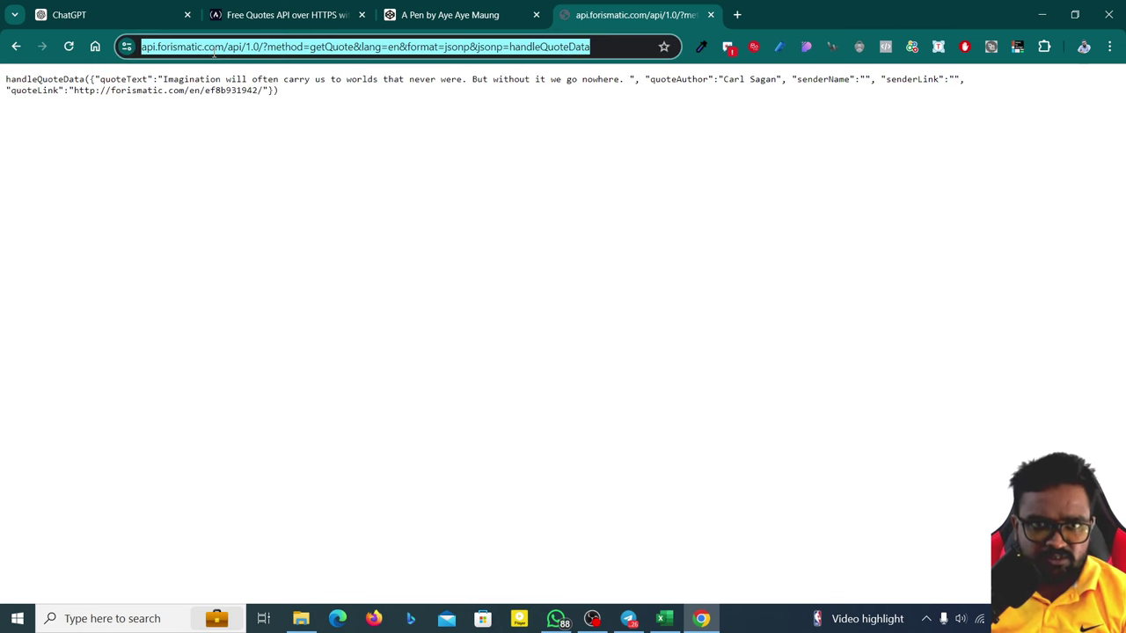
key("Return")
left_click(214, 50)
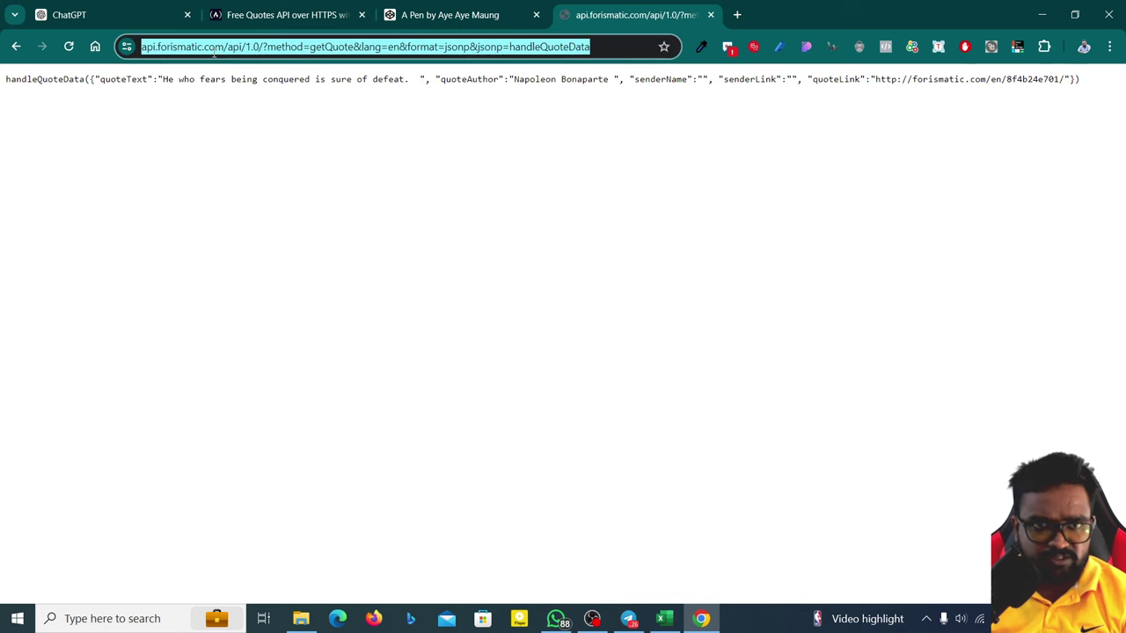
key("Return")
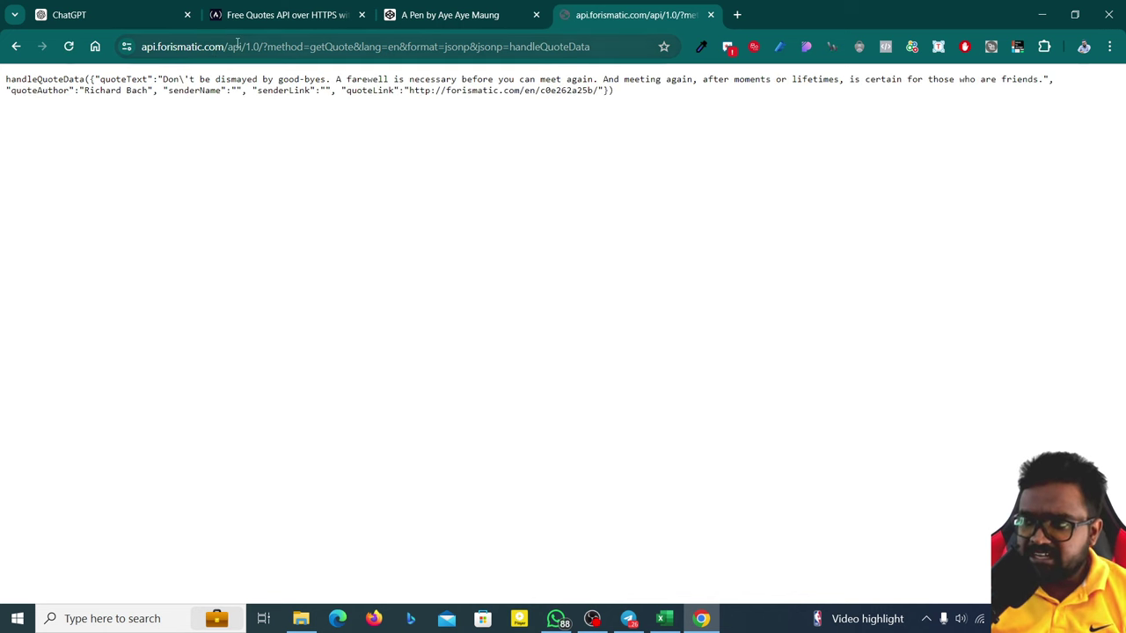
left_click(511, 51)
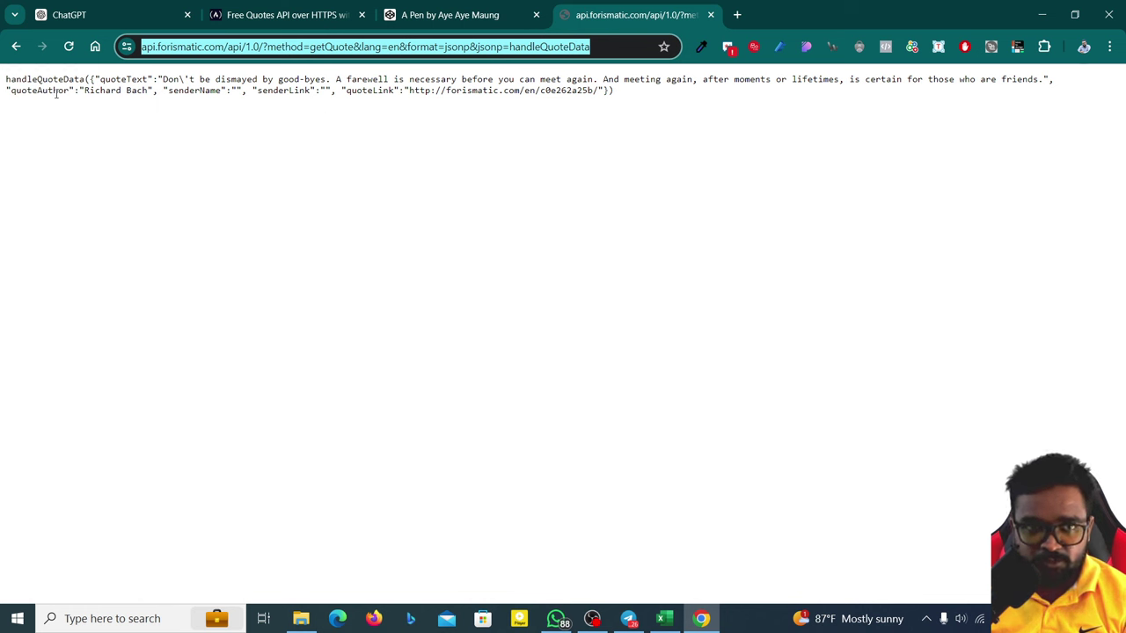
- Highlight the author name and quoteText field in the Richard Bach response
double_click(118, 90)
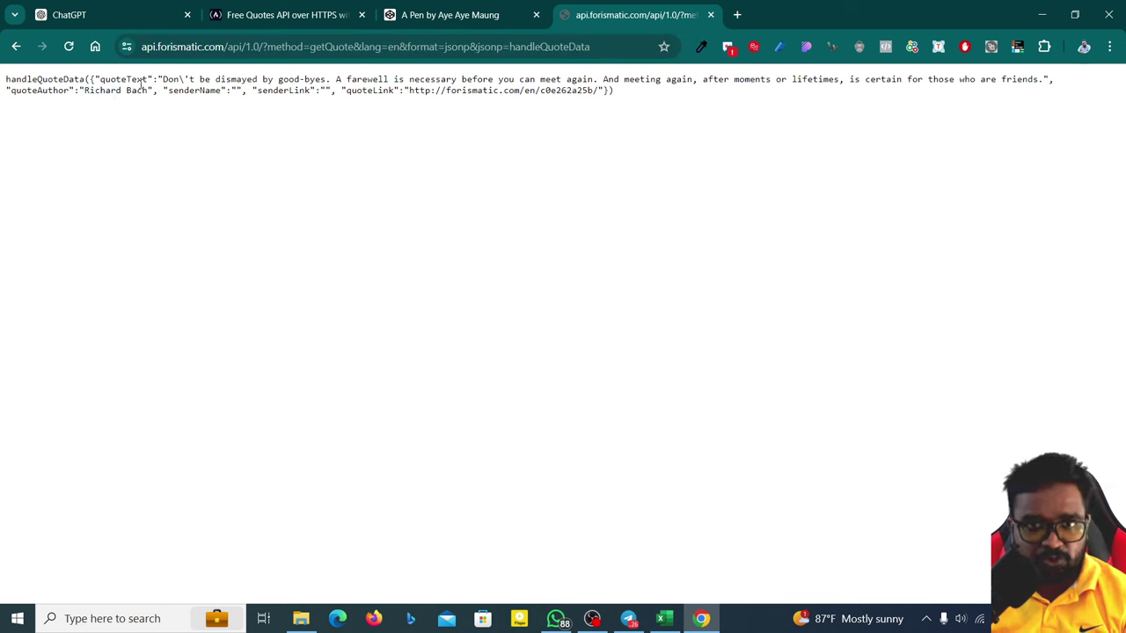
left_click_drag(142, 79, 163, 79)
left_click(369, 91)
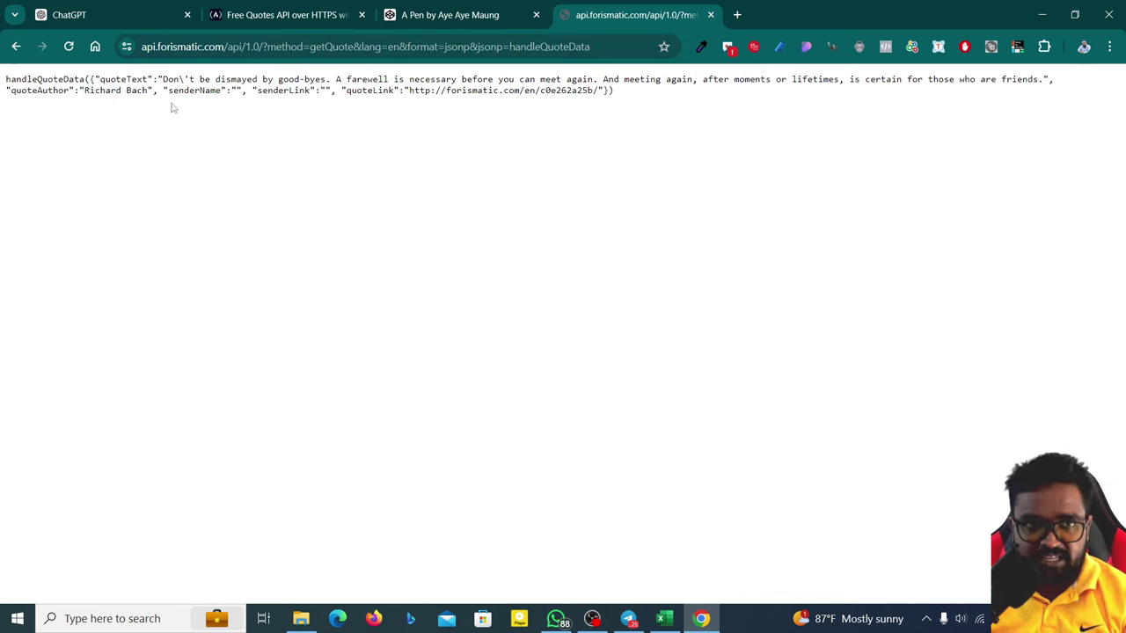
- Search Google for 'JSON FORMA' and open the JSON Formatter & Validator site
left_click(737, 14)
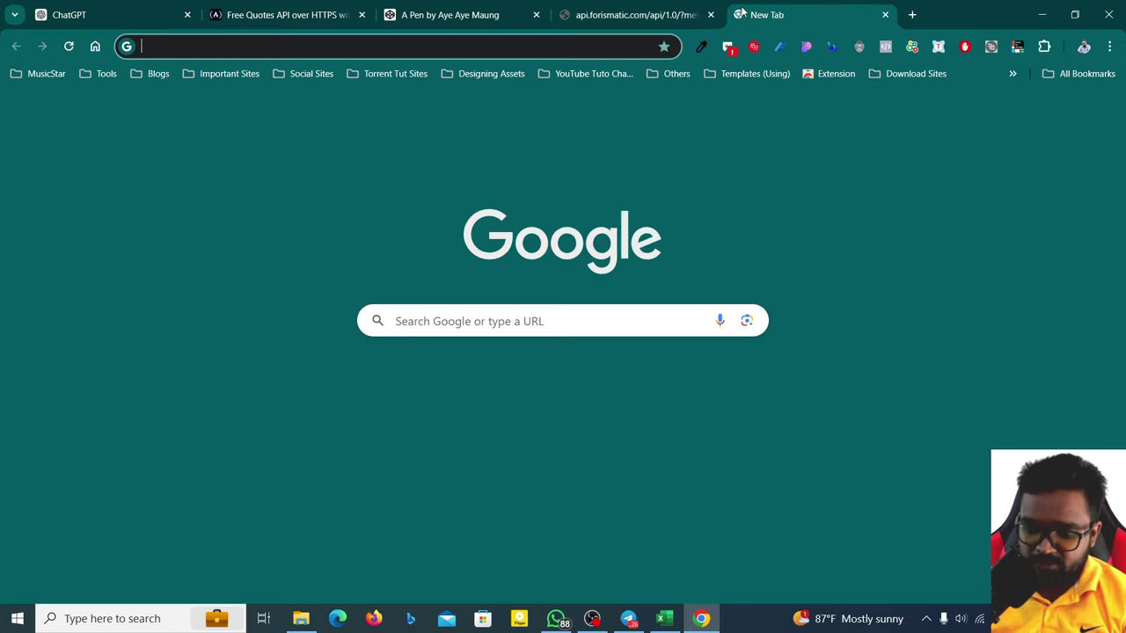
type("HJSON")
key("BackSpace")
key("BackSpace")
key("BackSpace")
type("JSO")
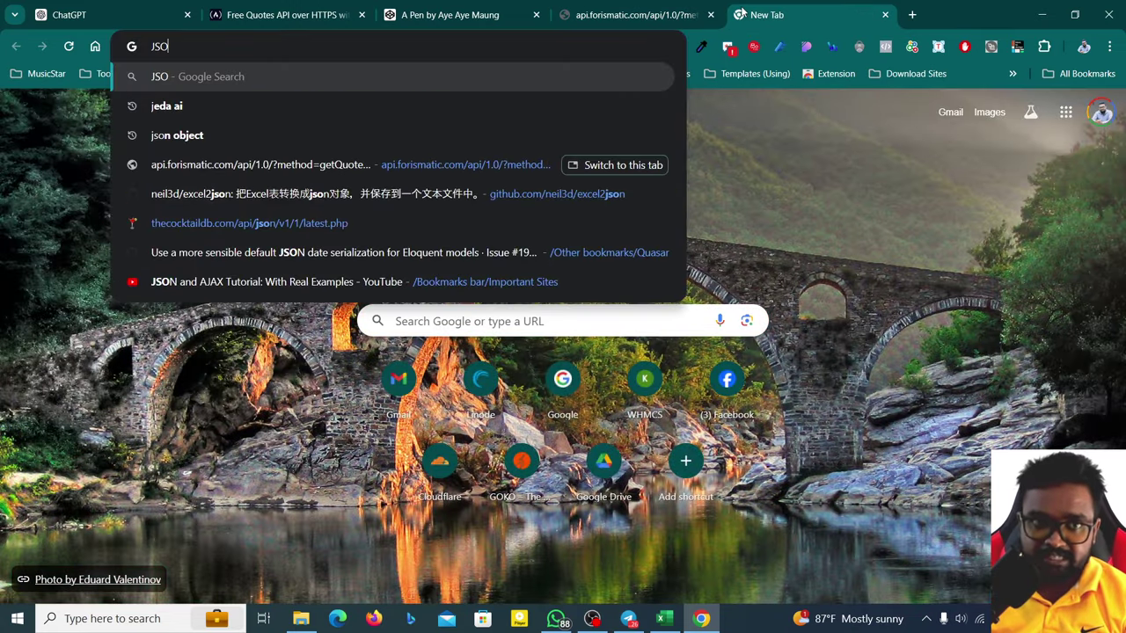
type("N FORMAT")
key("Return")
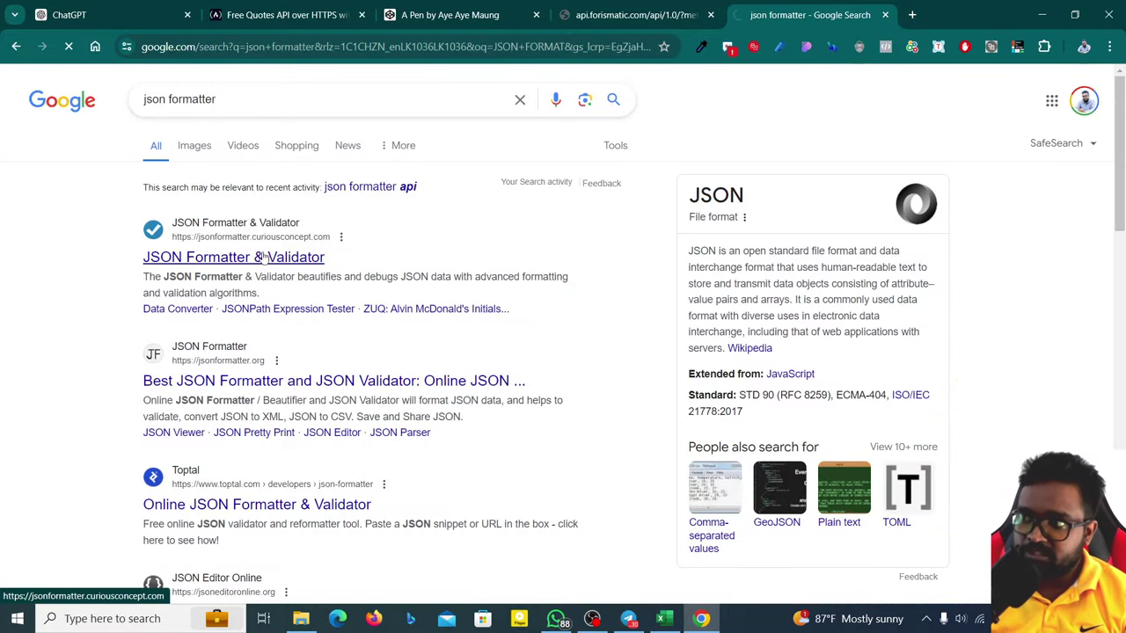
left_click(264, 256)
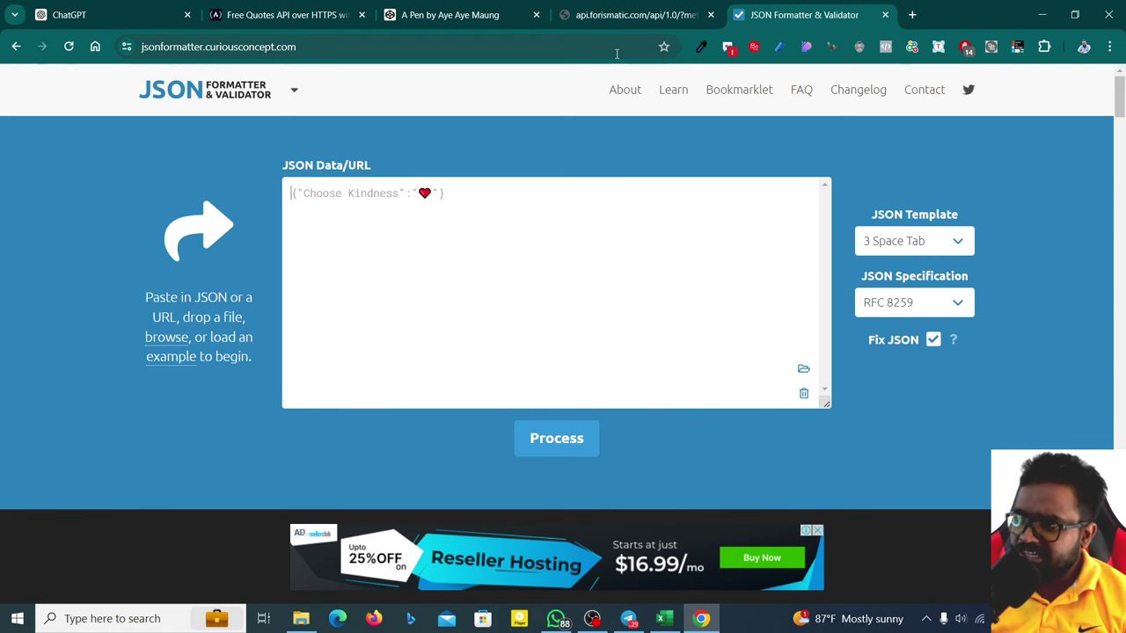
- Paste the API response into JSON Data and process it as valid JSON
left_click(618, 7)
key("ctrl+a")
key("ctrl+c")
key("ctrl+Tab")
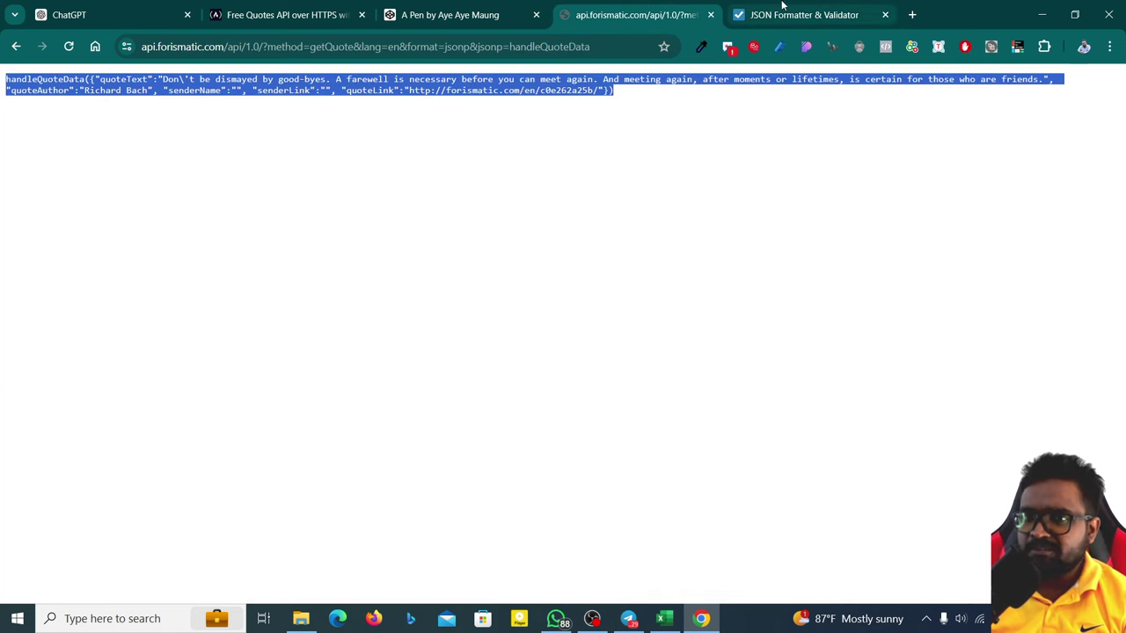
key("ctrl+v")
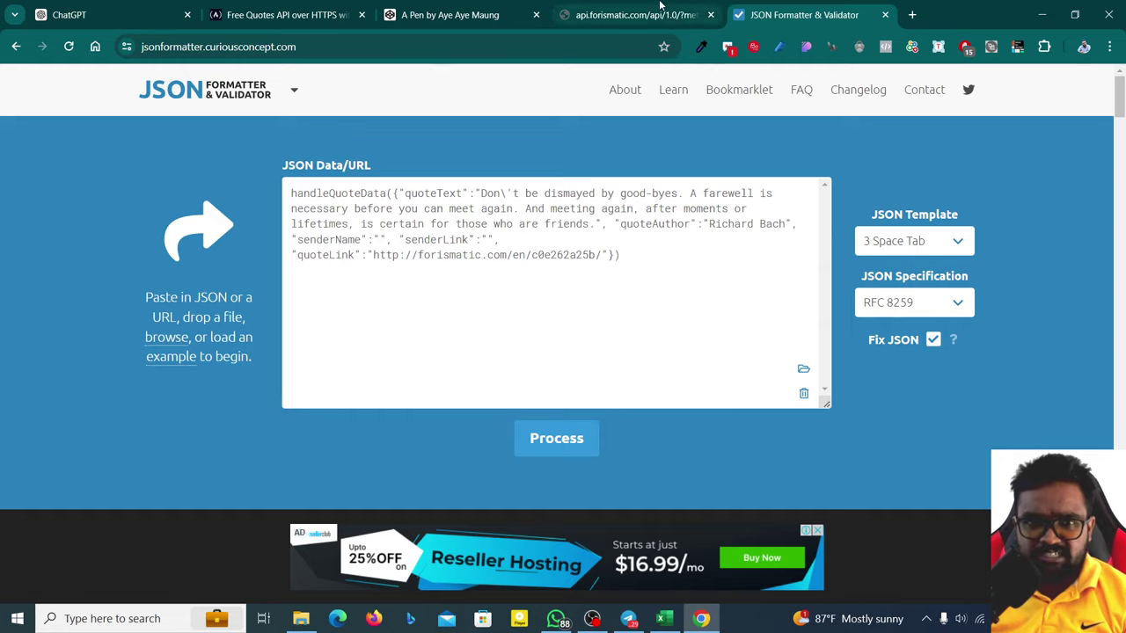
left_click(662, 7)
key("ctrl+a")
left_click(805, 7)
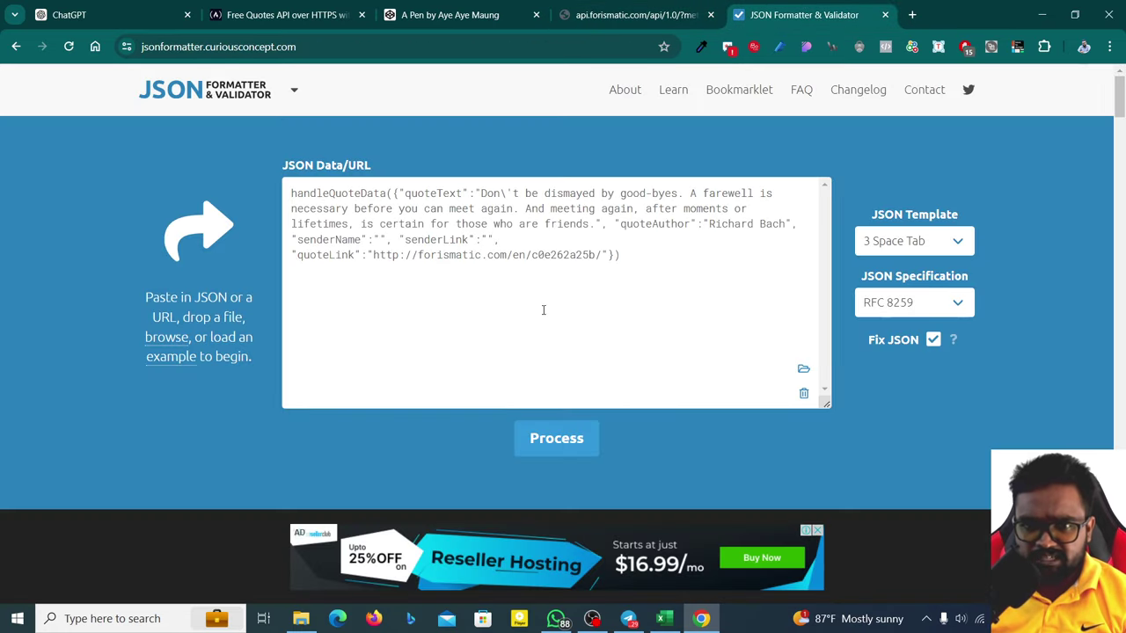
left_click(547, 431)
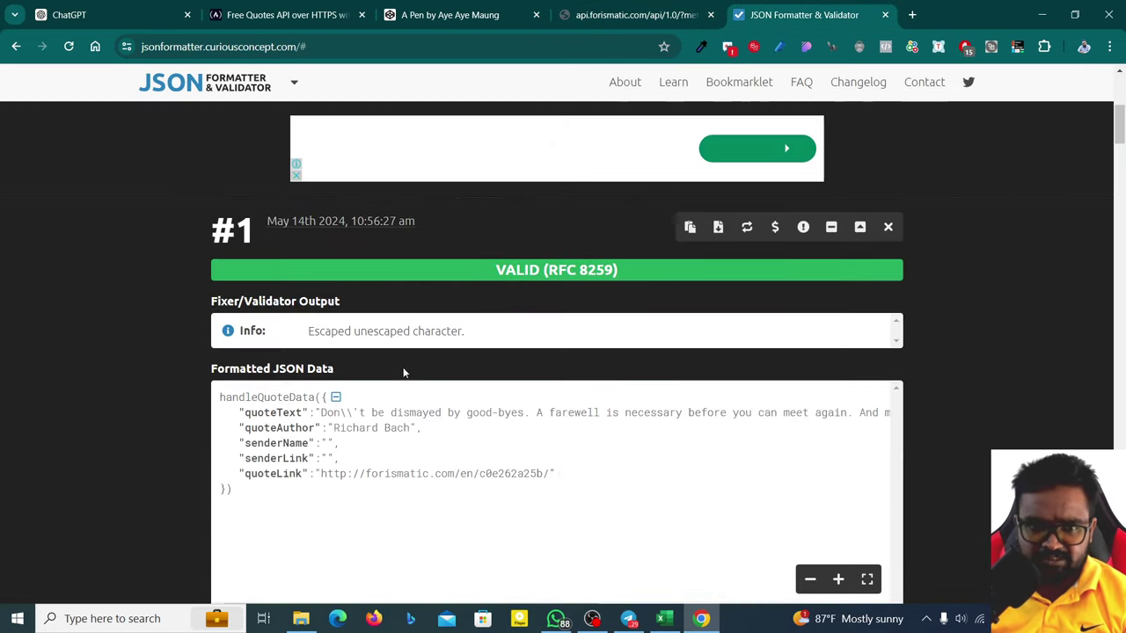
- Select the quoteLink URL in the formatted results
scroll(395, 239, "up", 2)
scroll(396, 246, "up", 3)
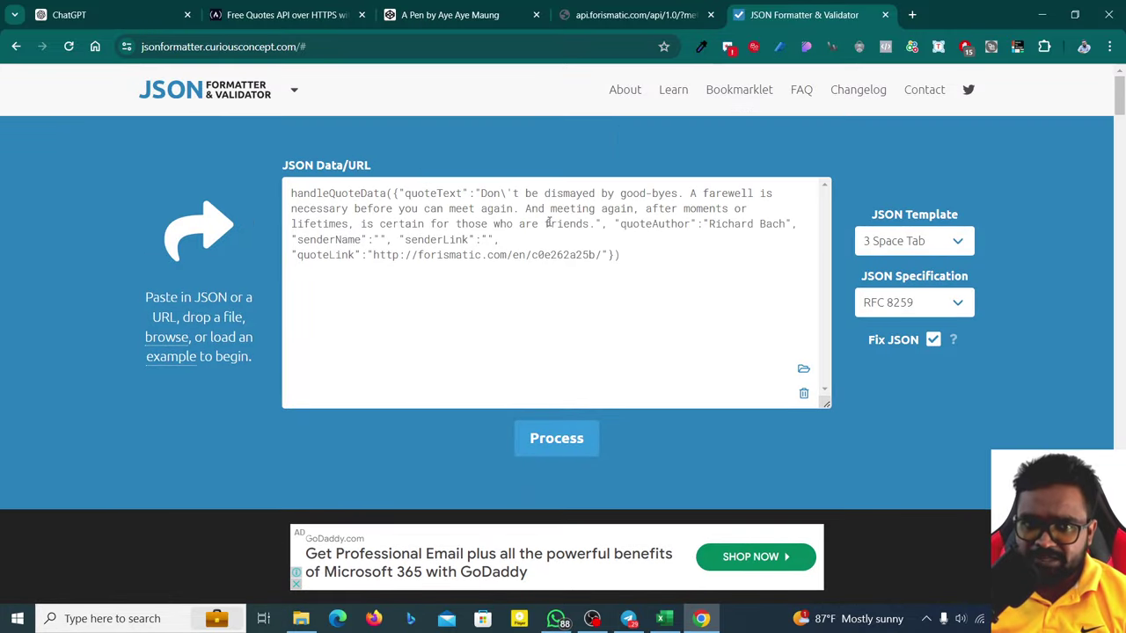
scroll(360, 372, "down", 5)
scroll(284, 405, "down", 1)
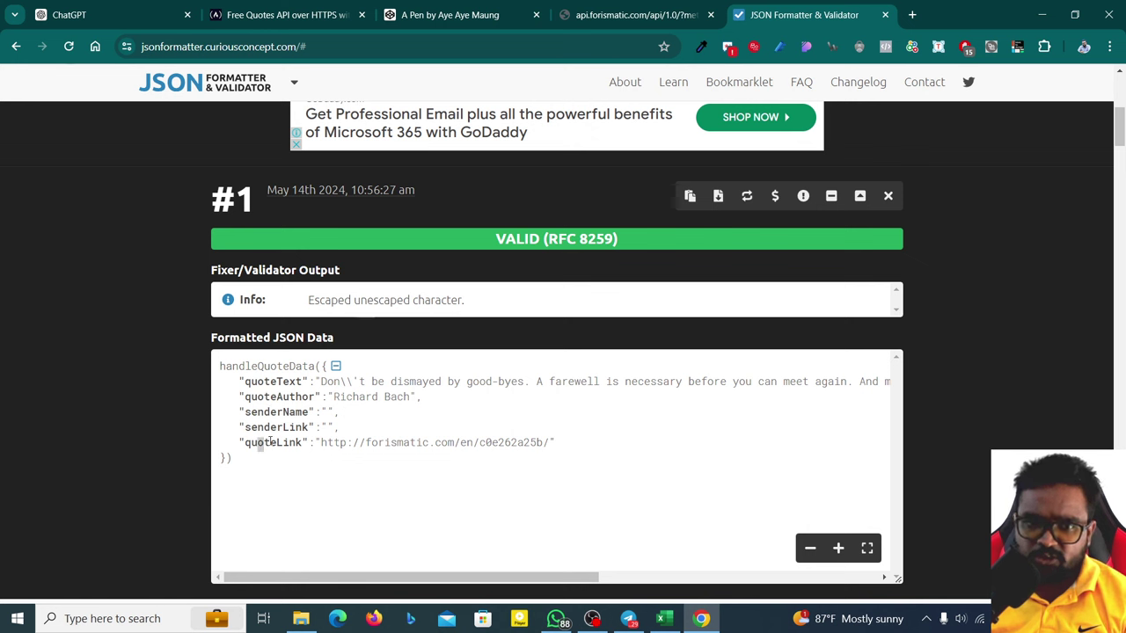
left_click_drag(322, 443, 550, 448)
key("ctrl+c")
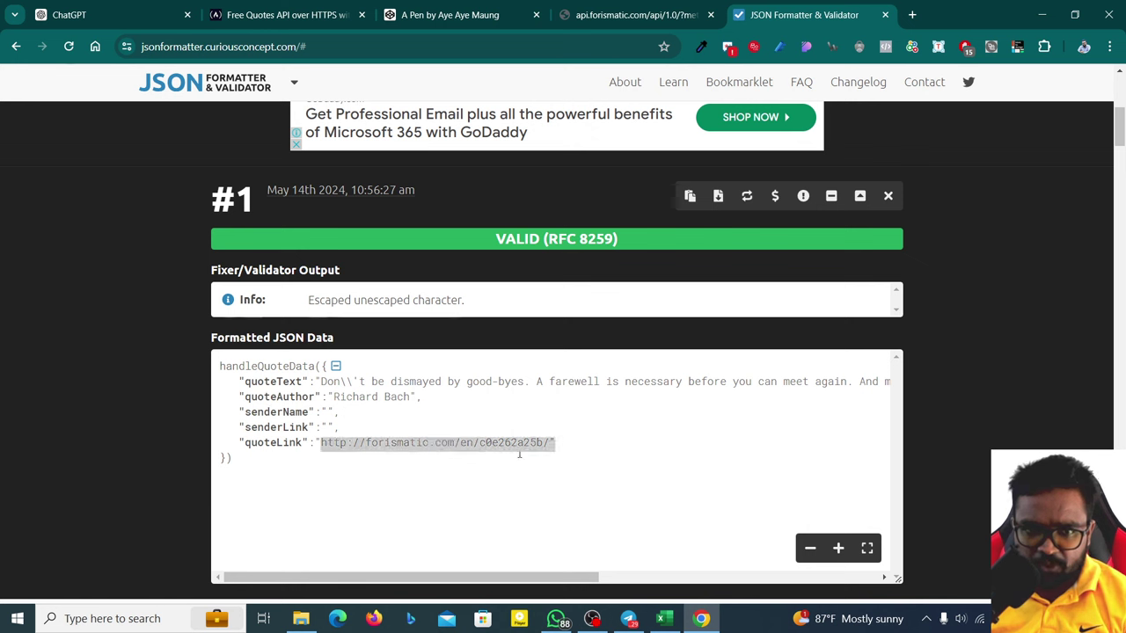
- Open the copied quoteLink address to view the Richard Bach quote page
left_click(913, 14)
key("ctrl+v")
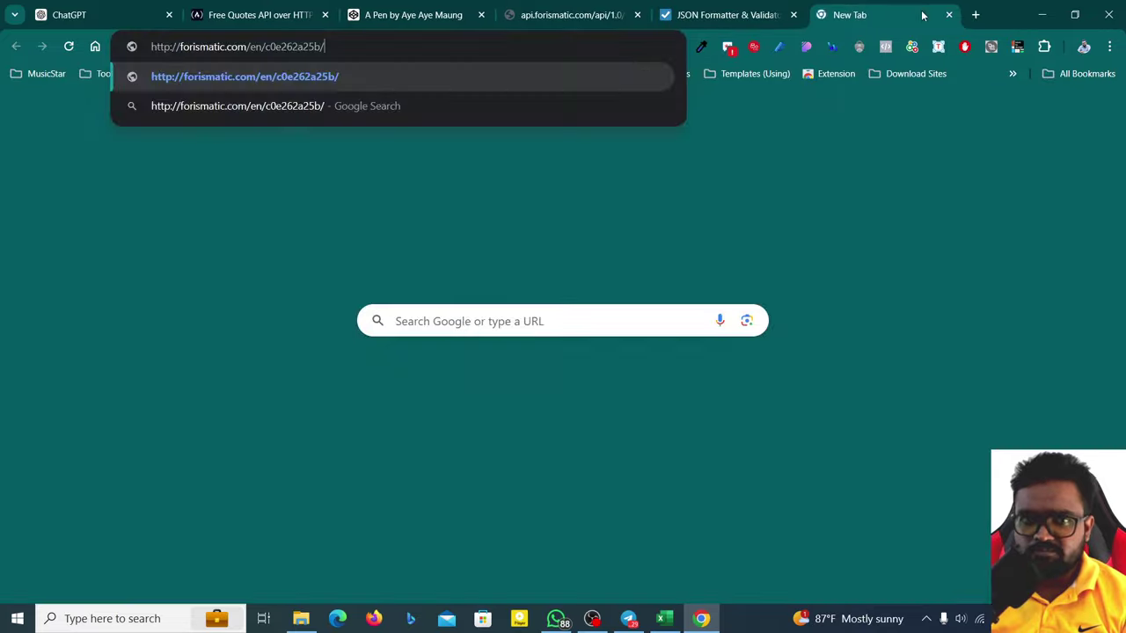
key("Return")
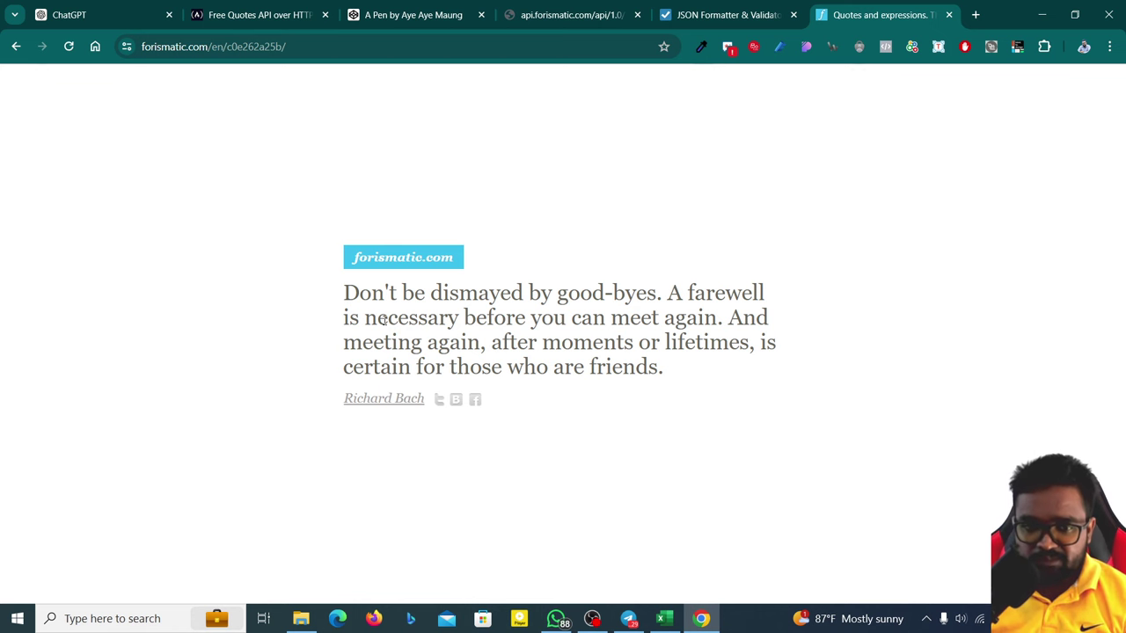
left_click_drag(349, 318, 779, 394)
left_click(305, 46)
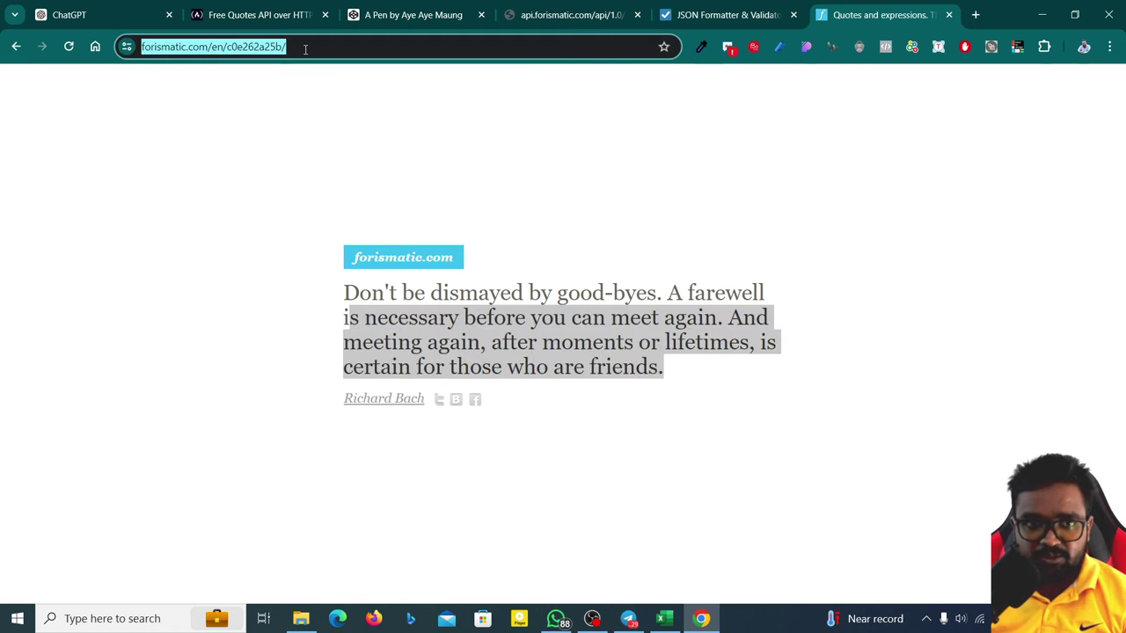
key("Return")
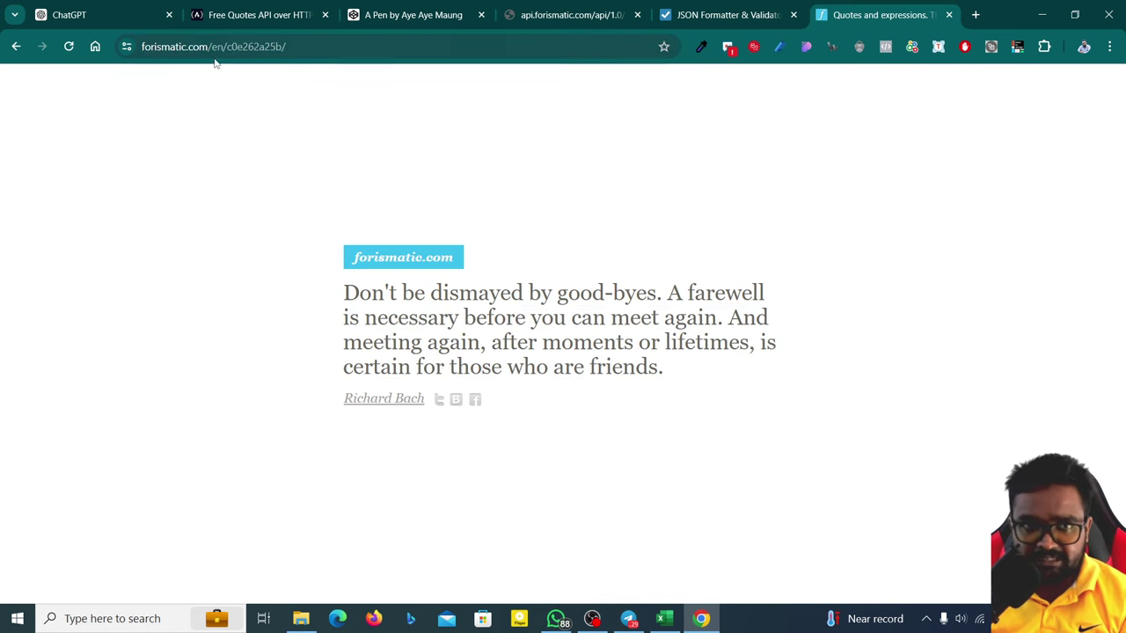
- Visit the forismatic.com home page, dismiss the translate prompt, and close the tab
left_click_drag(216, 47, 583, 23)
key("BackSpace")
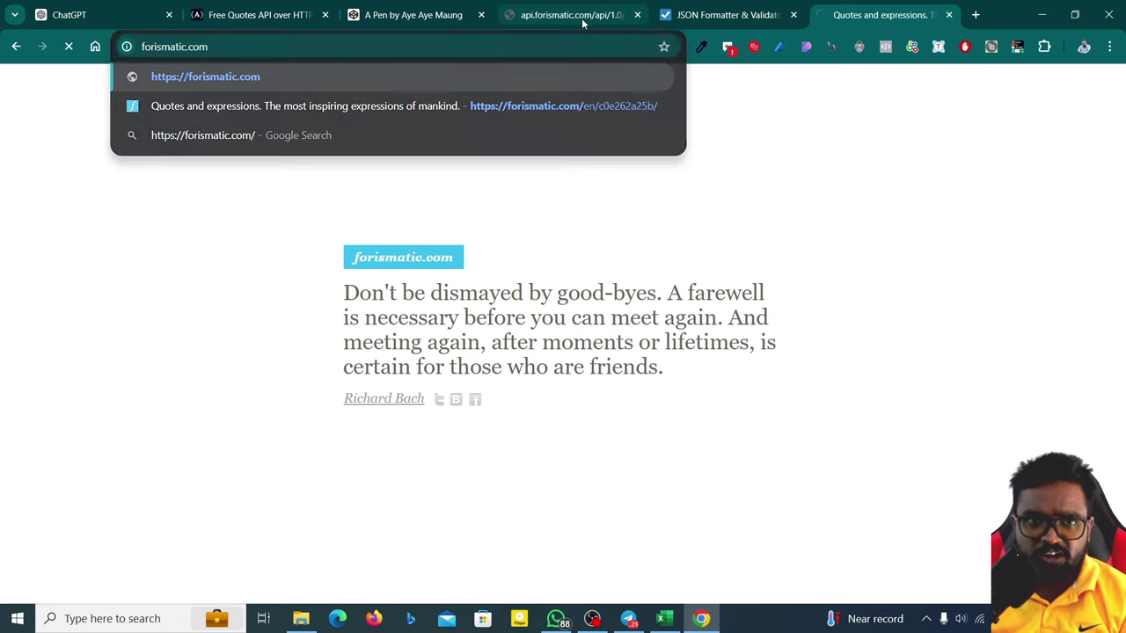
key("Return")
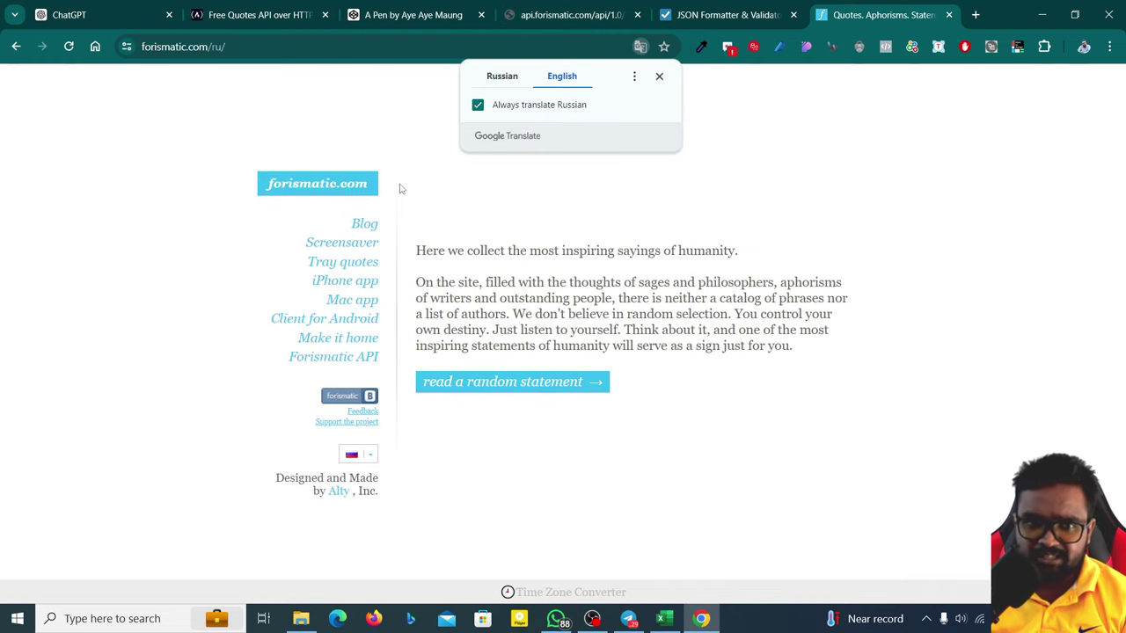
left_click(698, 278)
key("ctrl+w")
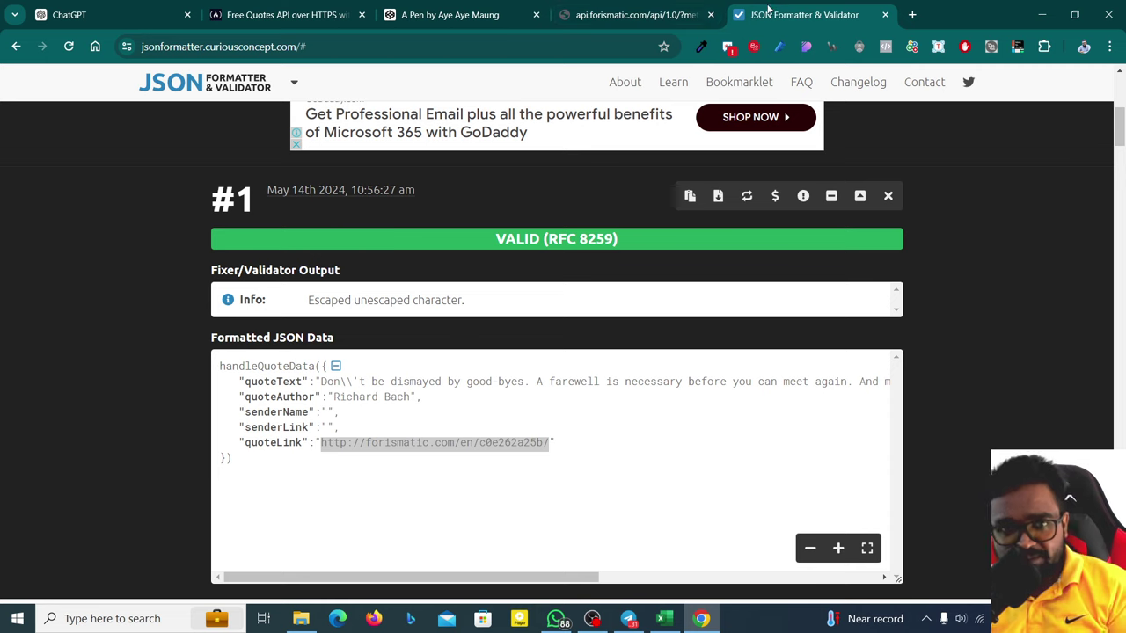
- Check the full API request address on the quote API response page
left_click(656, 11)
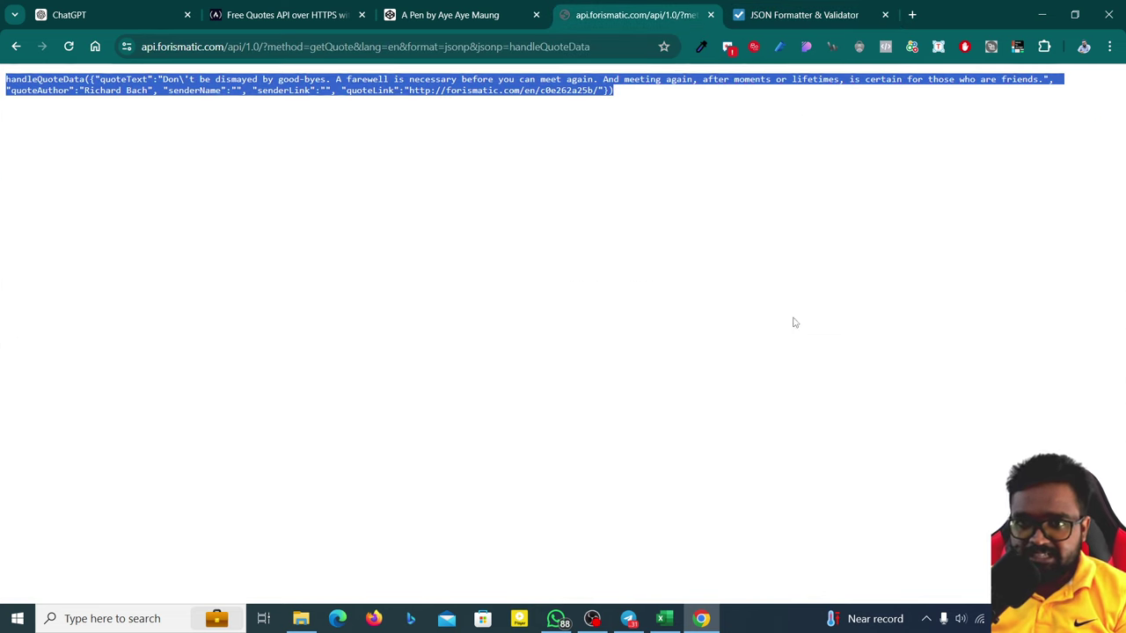
left_click(352, 40)
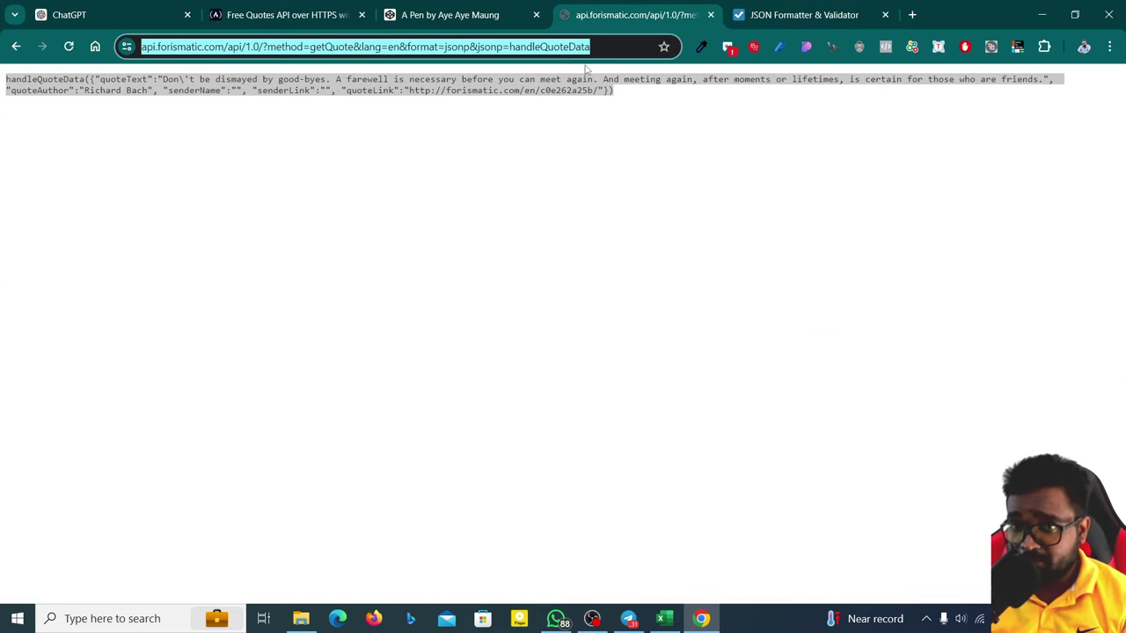
left_click(595, 45)
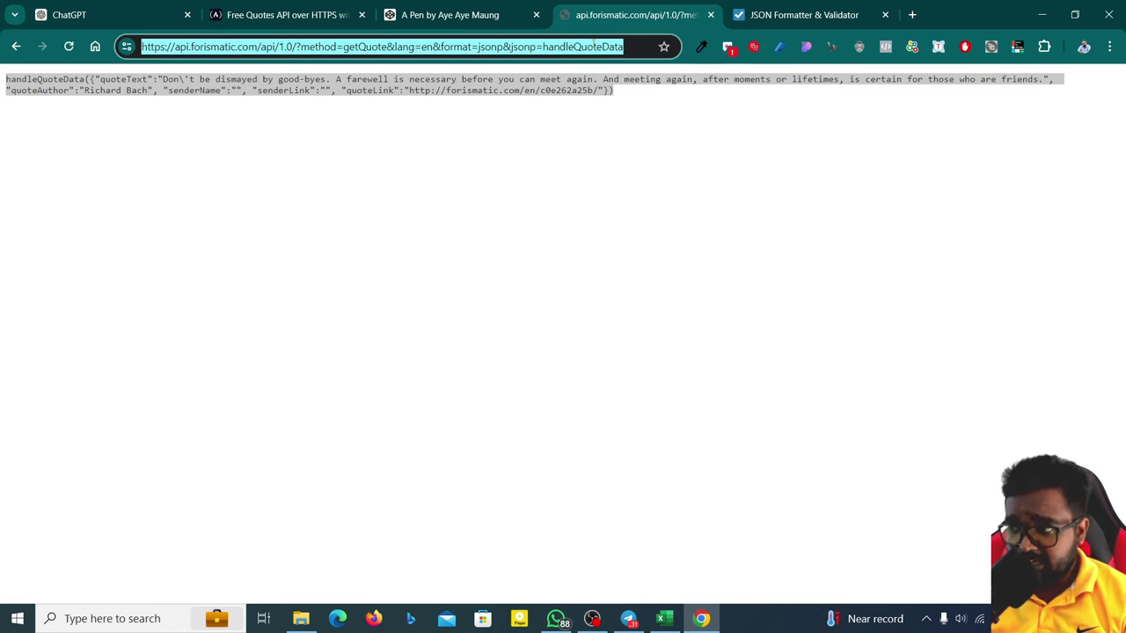
- In ChatGPT, begin the prompt 'I need you to use the following api to get data into the excel sheet'
left_click(56, 4)
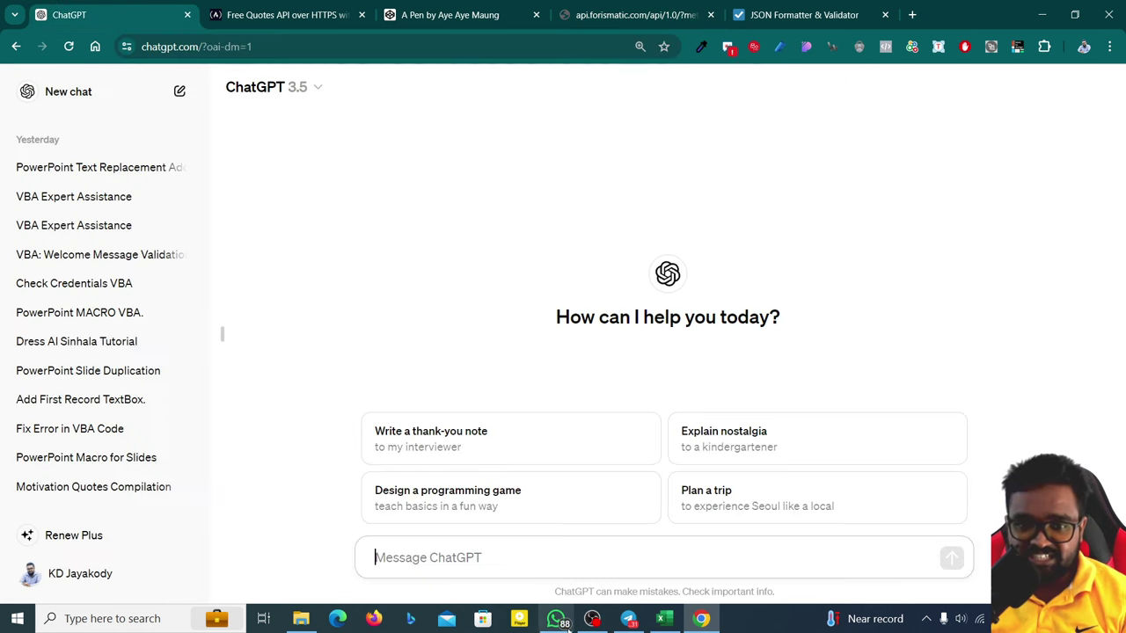
left_click(563, 546)
type("i NEE")
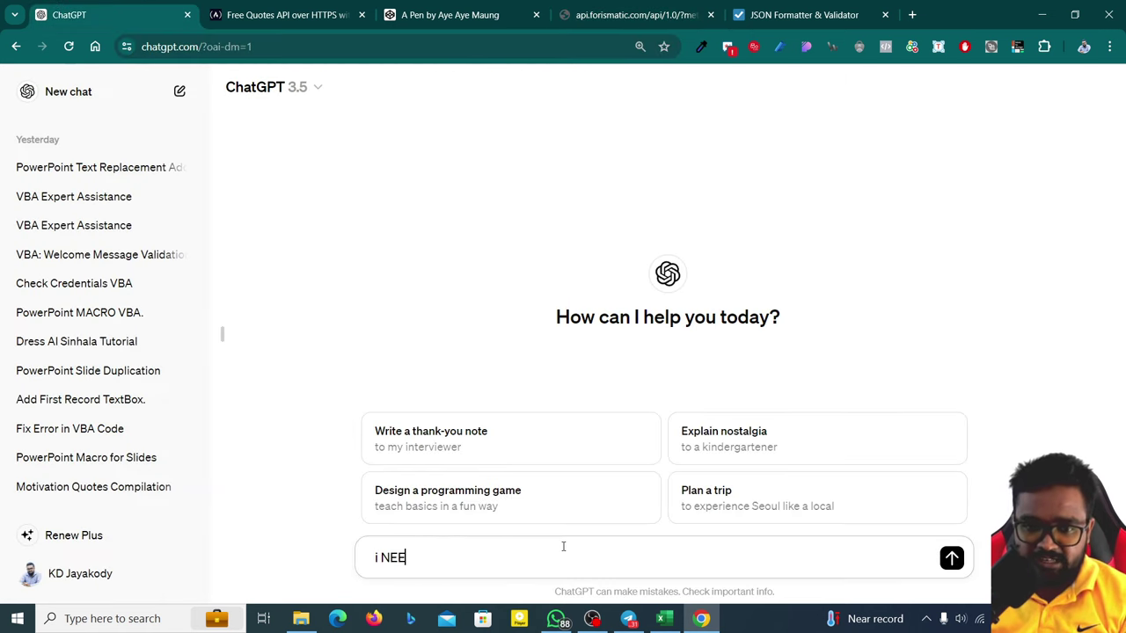
type("D")
key("ctrl+a")
key("Caps_Lock")
type("I need you t")
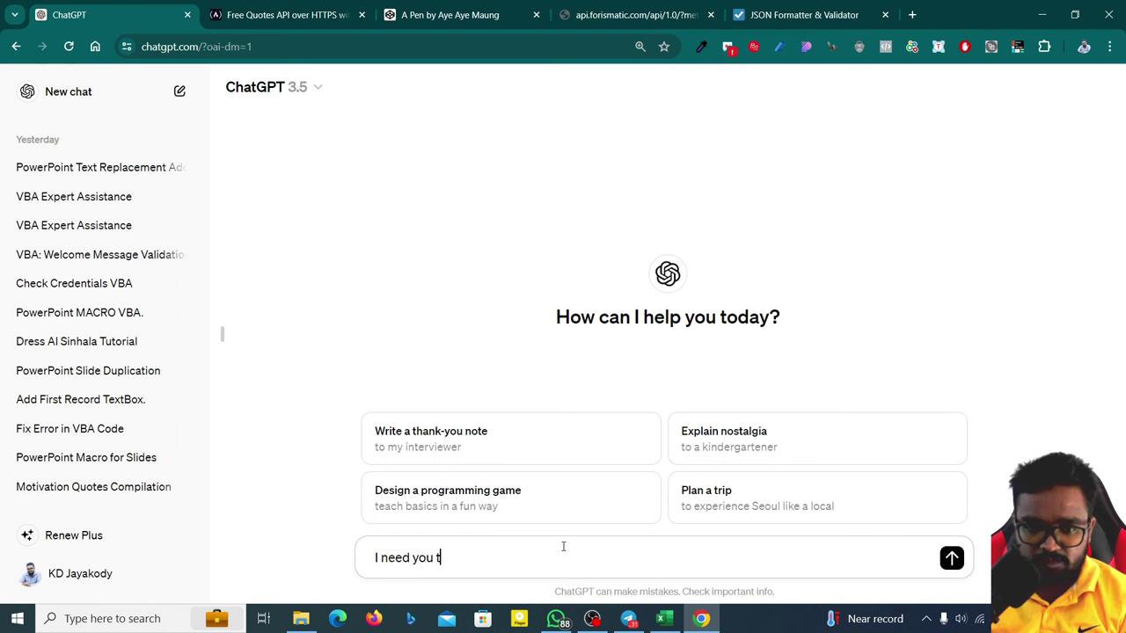
type("o use the follwo")
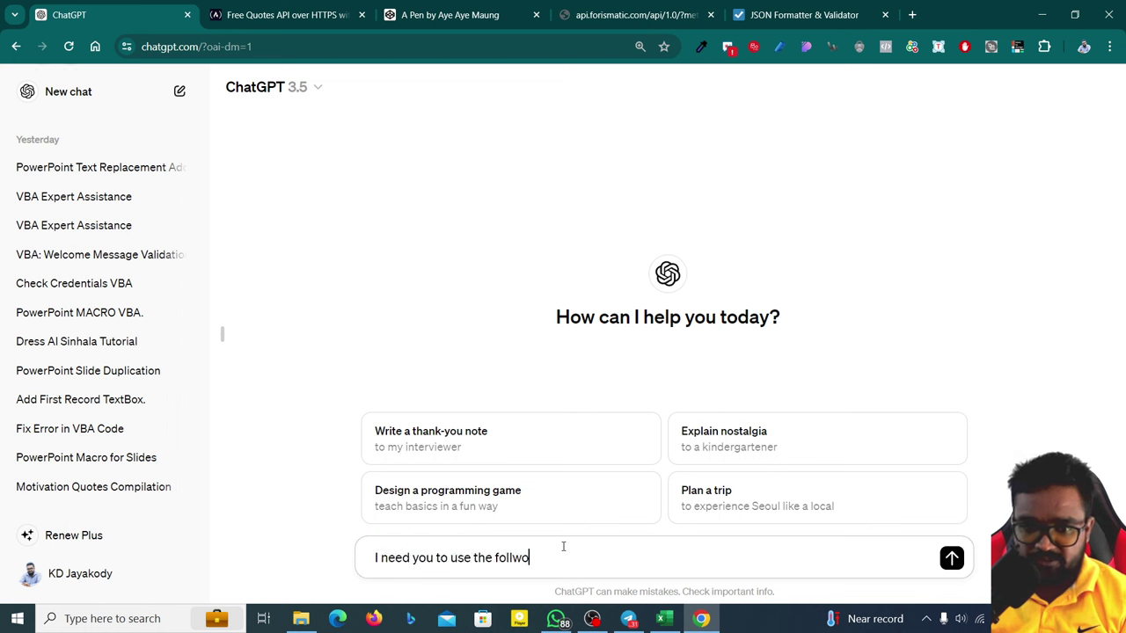
type("in")
key("BackSpace")
key("BackSpace")
key("BackSpace")
type("owin")
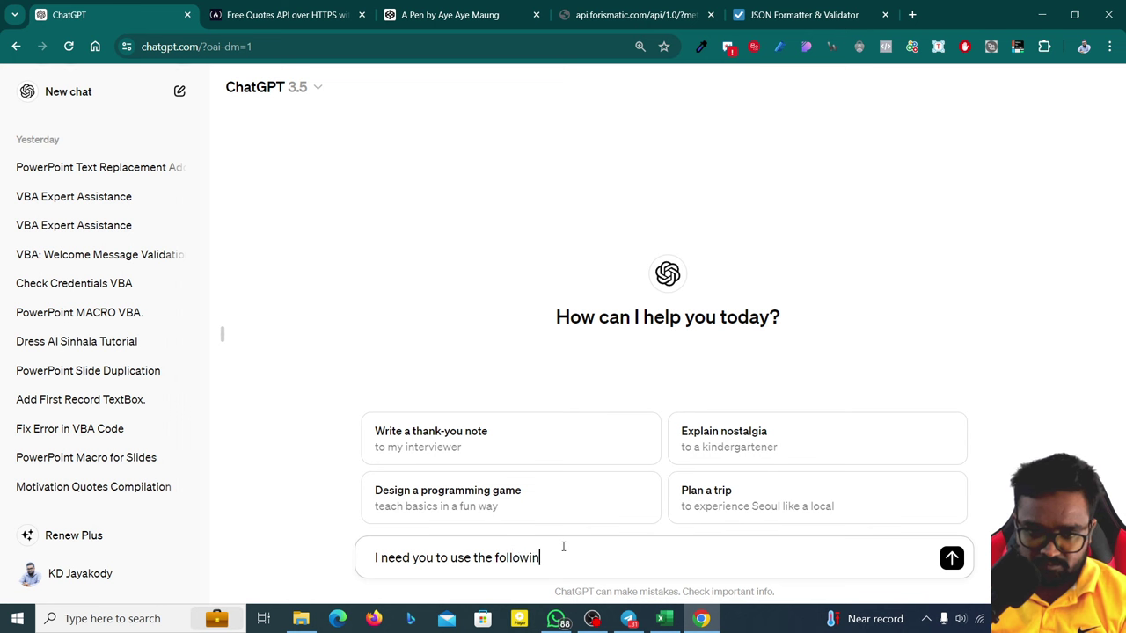
type("g api")
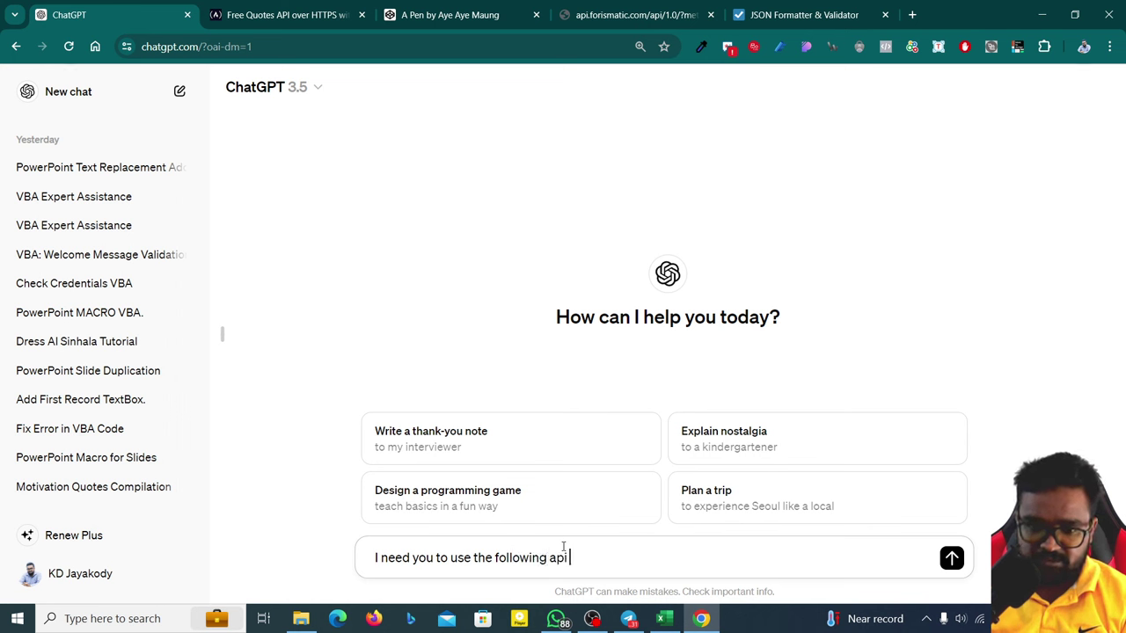
type(" to get data ")
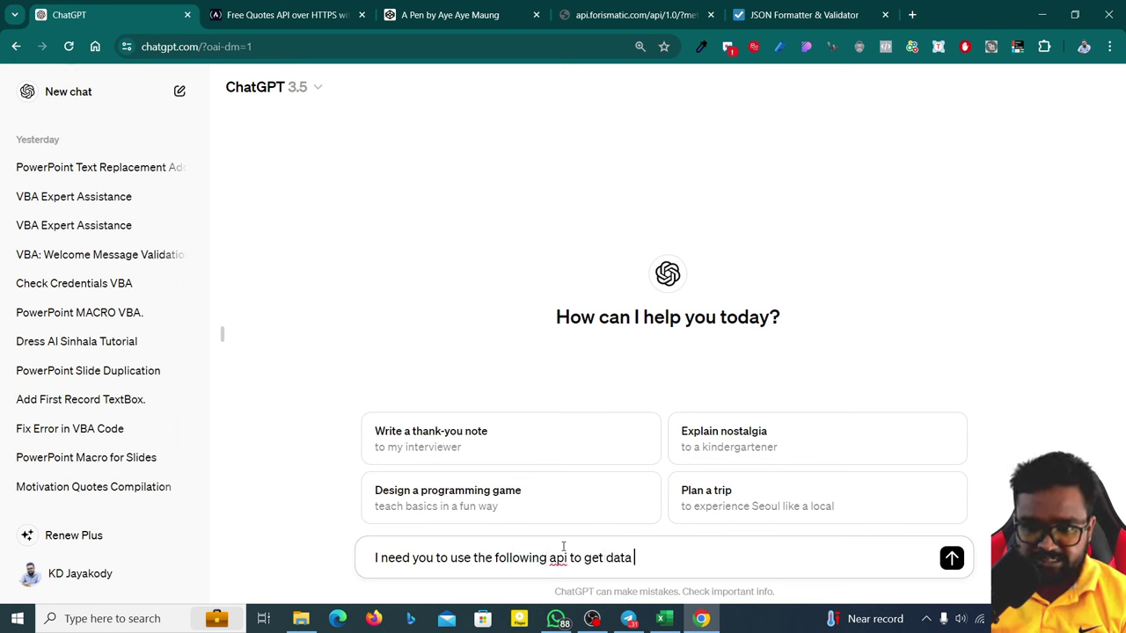
type("into ")
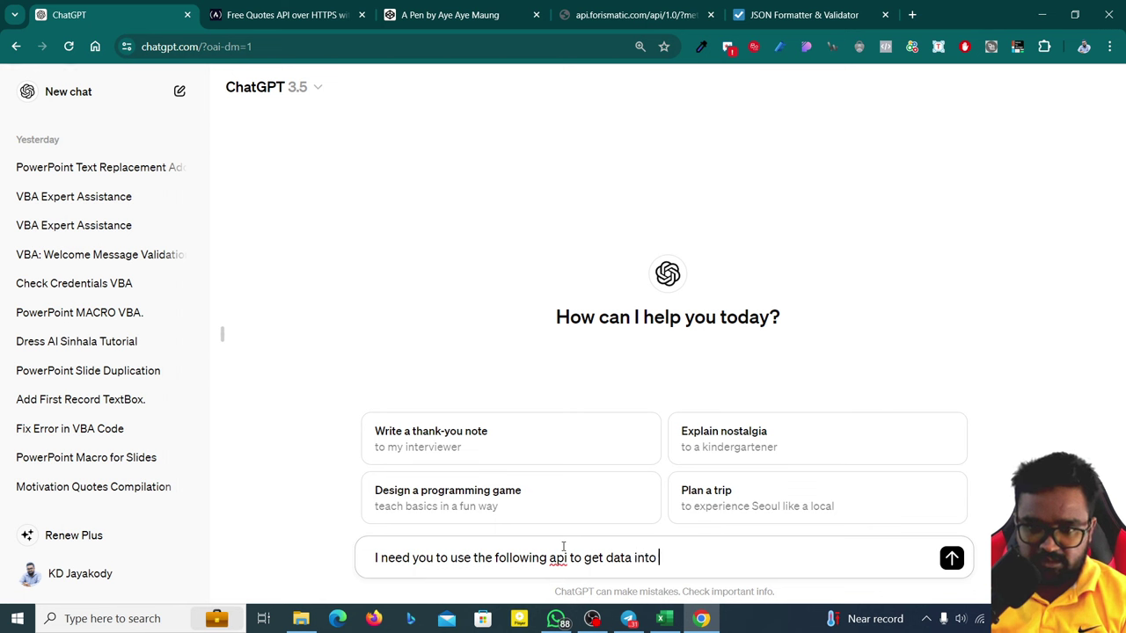
type("the excel")
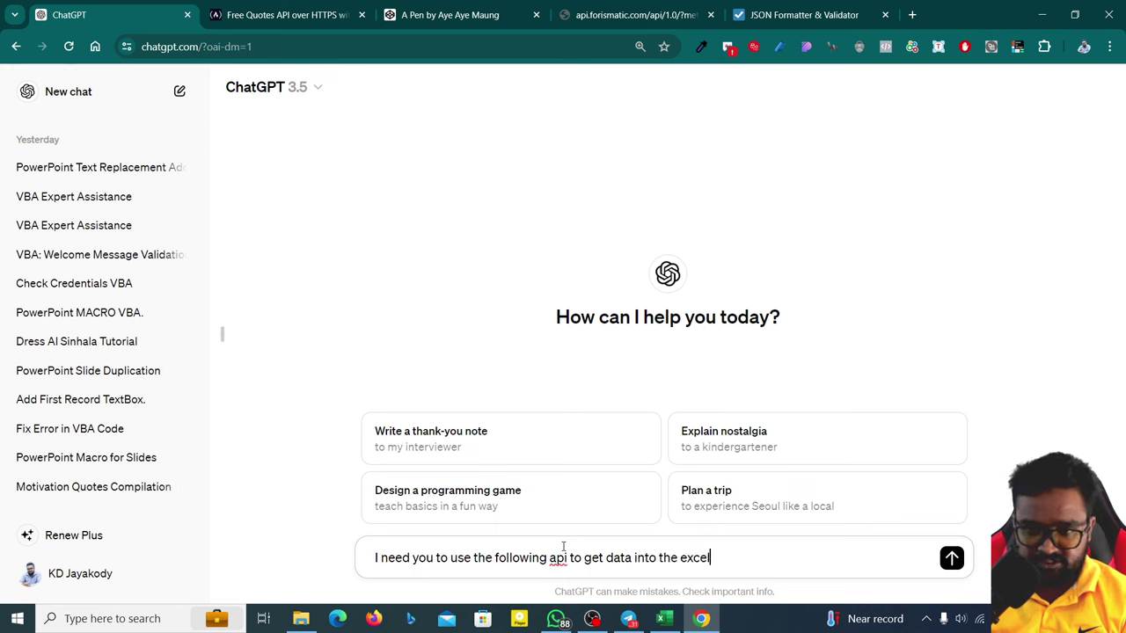
type(" sheet us")
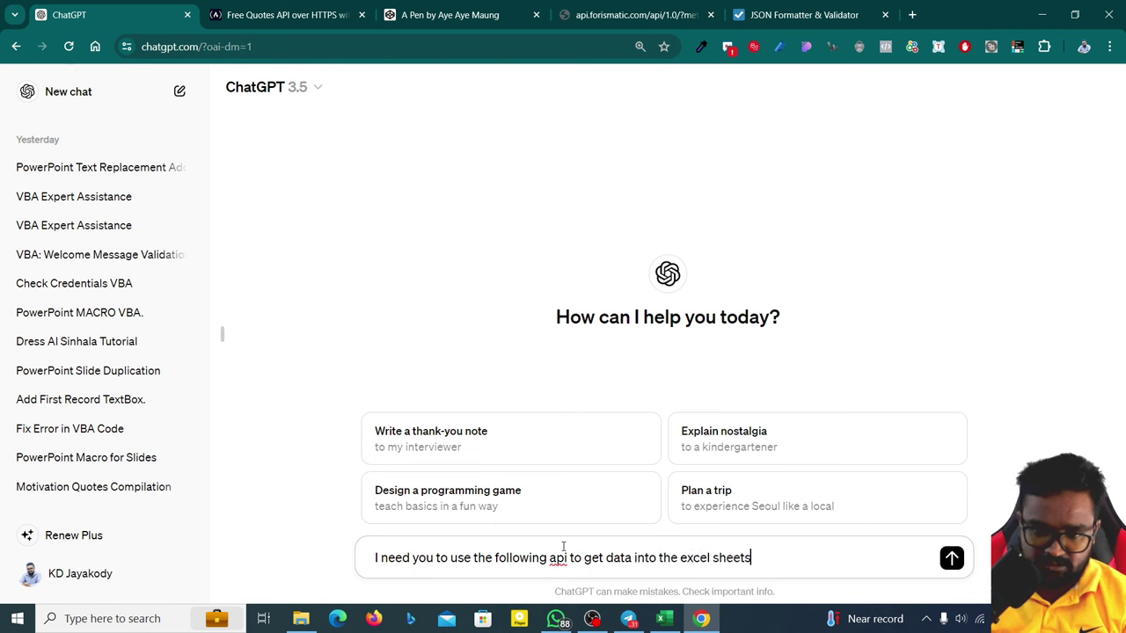
- Extend the prompt to request VBA code fetching 6 random quotes through 6 separate API requests
key("BackSpace")
type("using a")
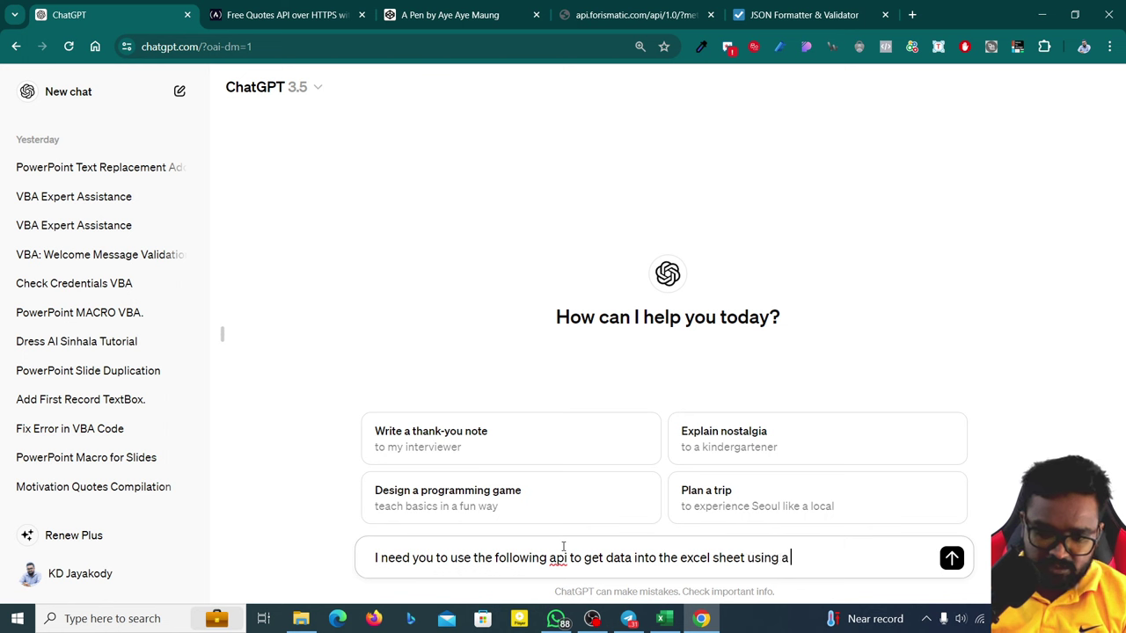
type(" vba code. ")
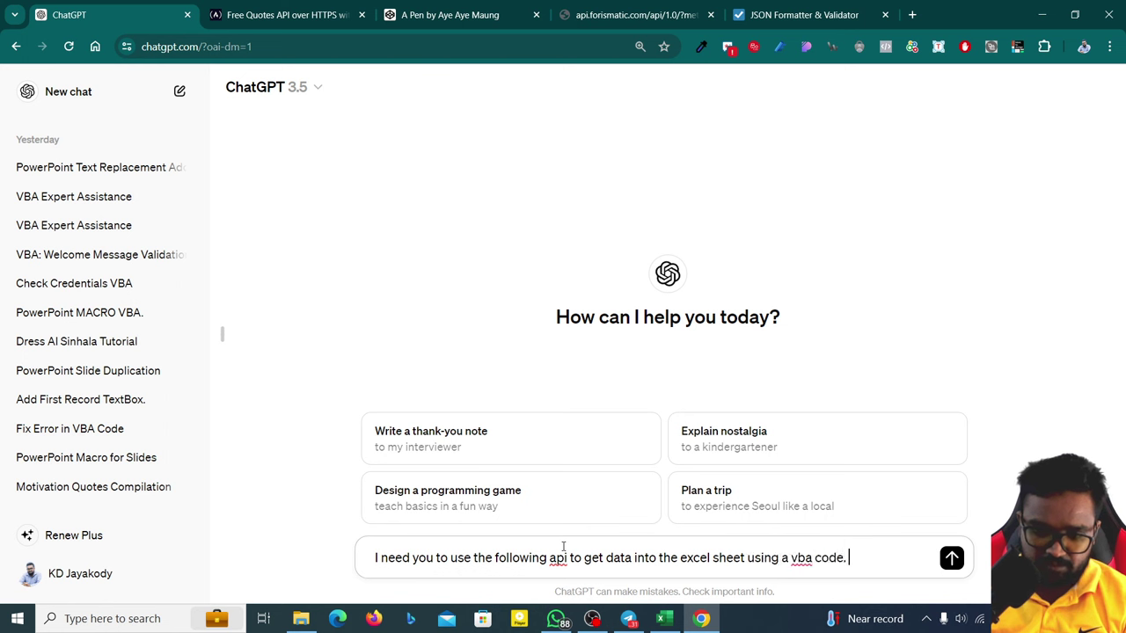
type("I need you to w")
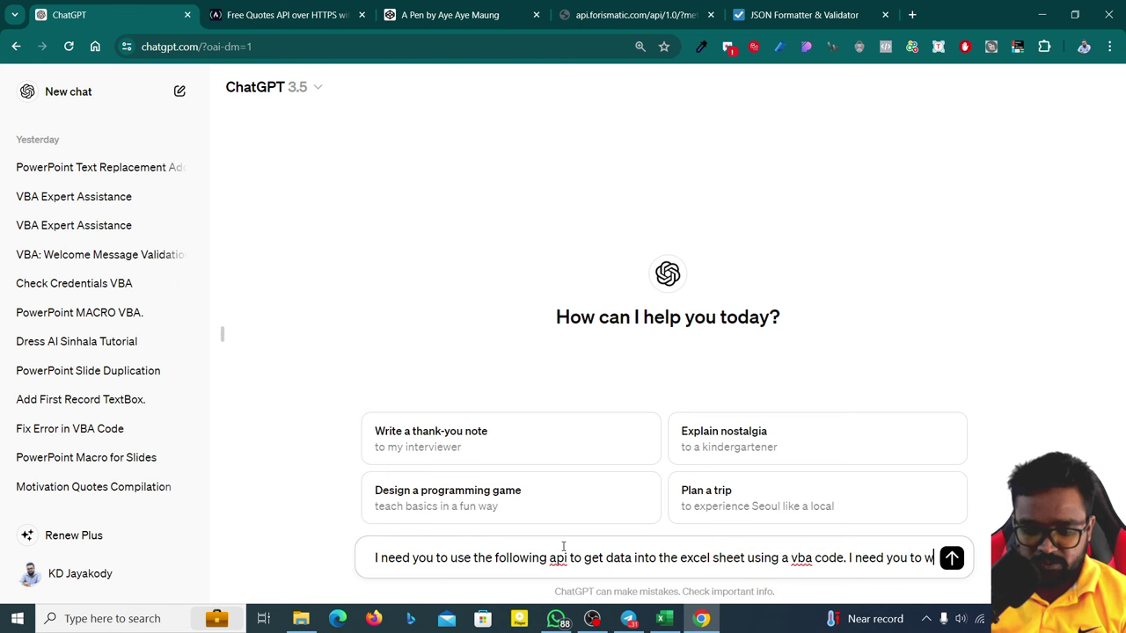
type("rite a vba c")
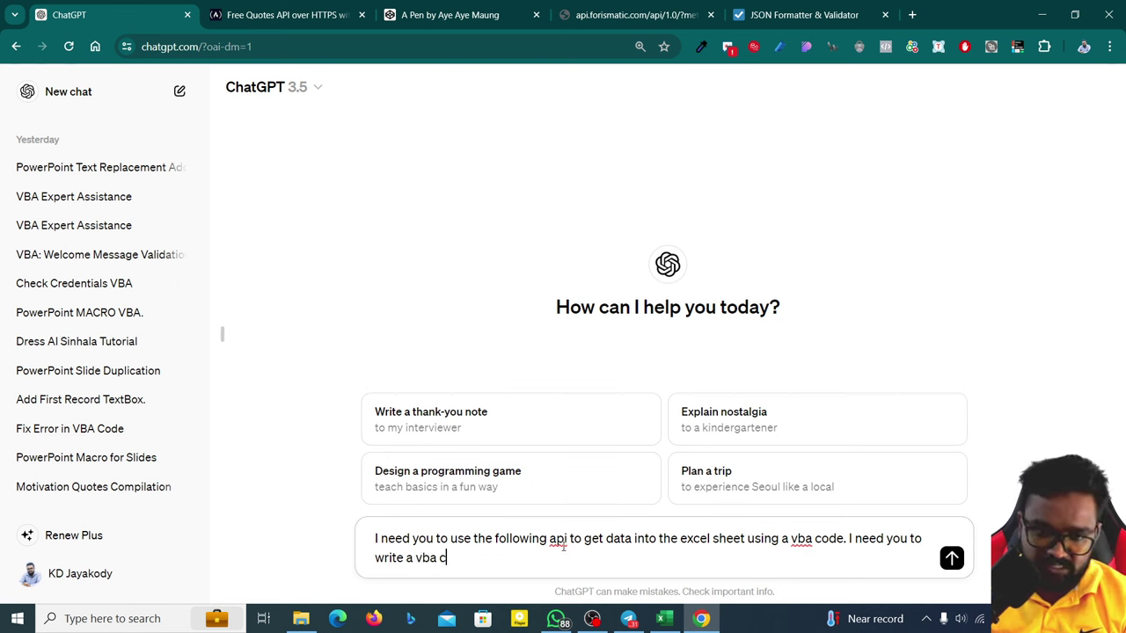
type("ode to get the")
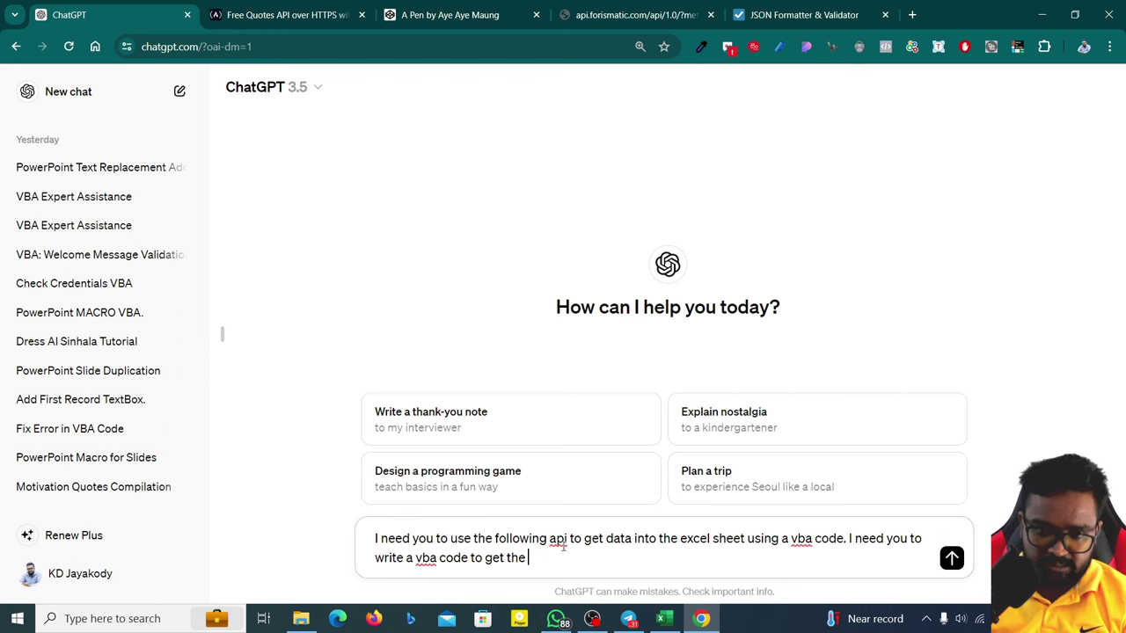
key("BackSpace")
key("BackSpace")
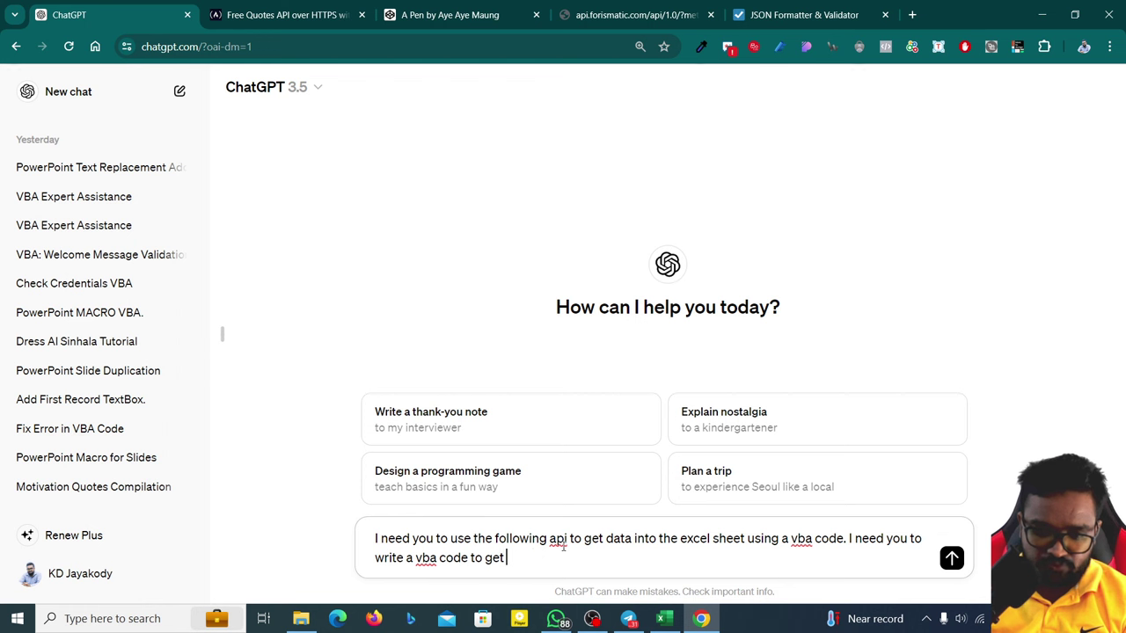
type("6")
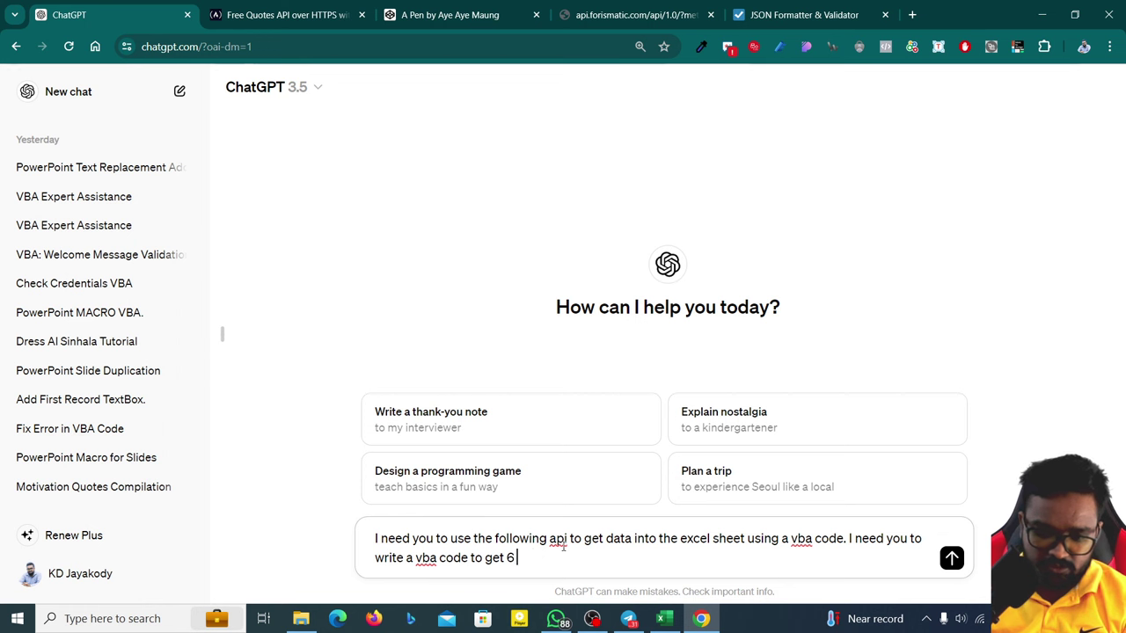
type(" quotes r")
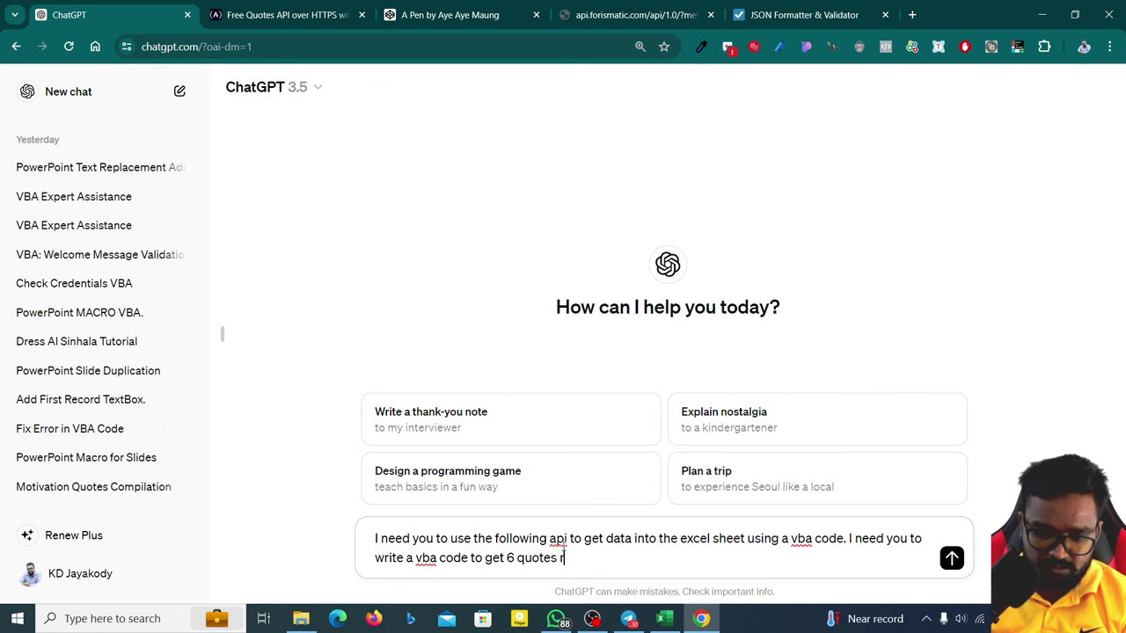
type("andomly.")
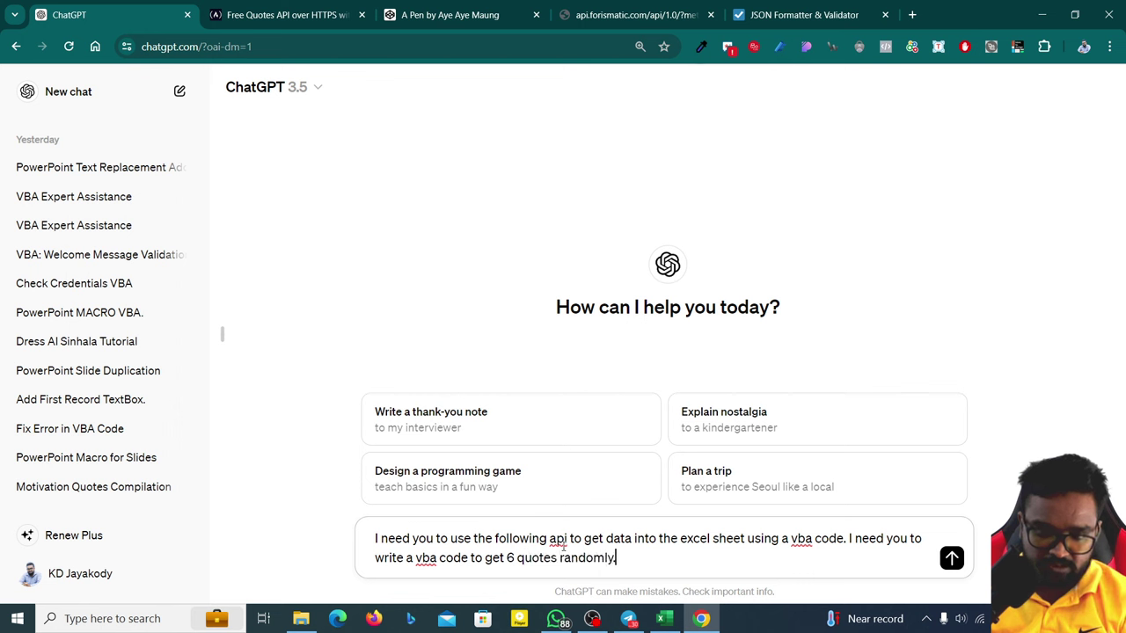
type(" that")
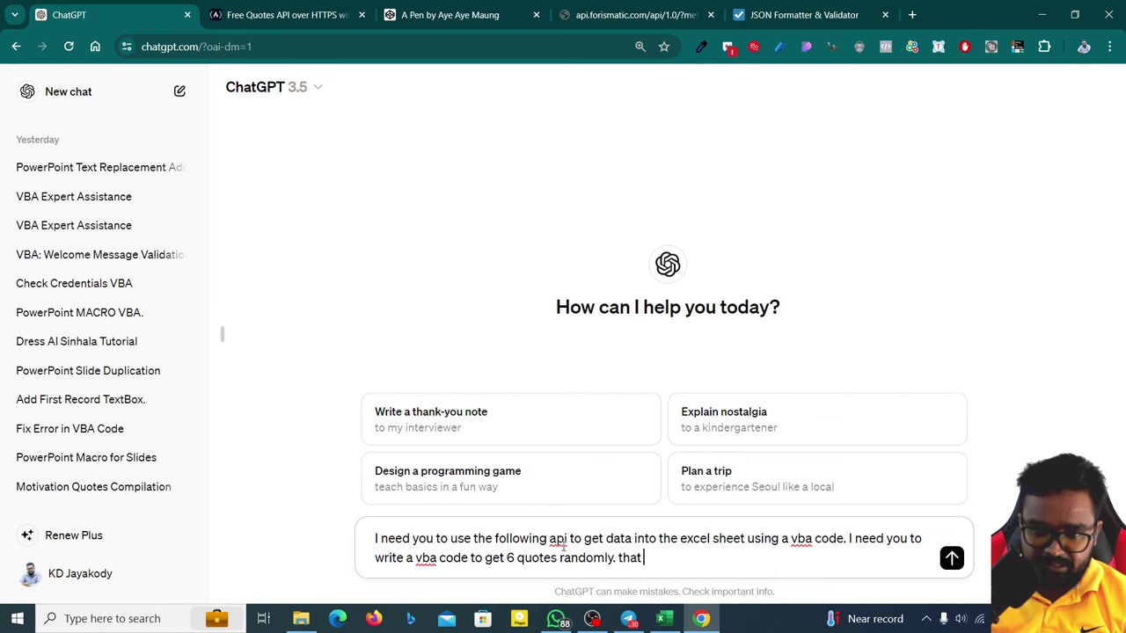
type(" API")
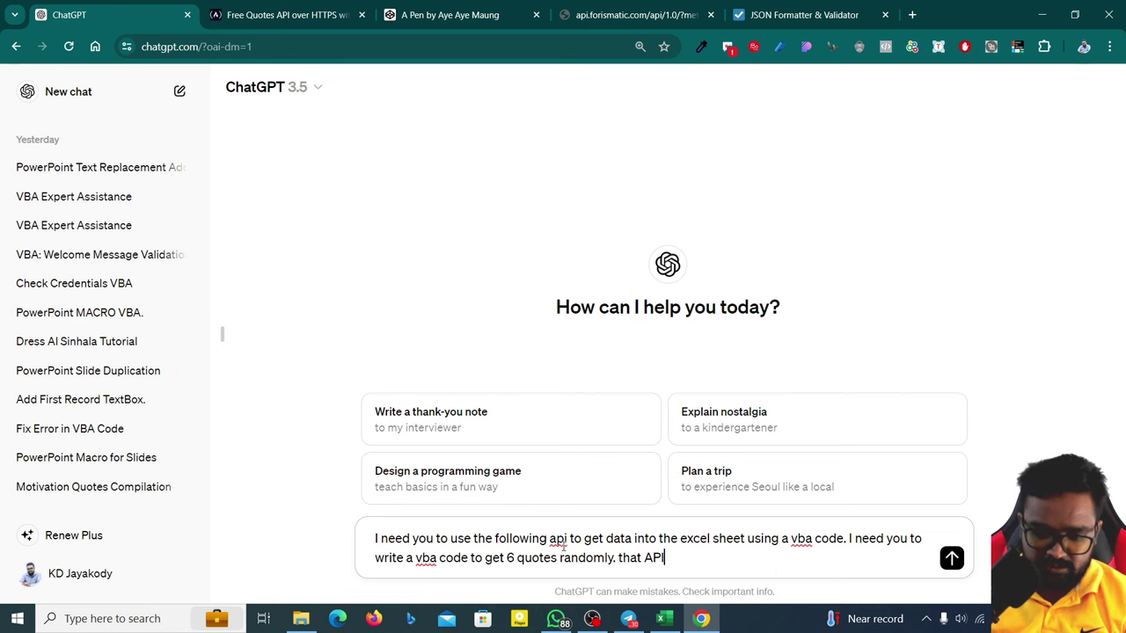
type(" generates on")
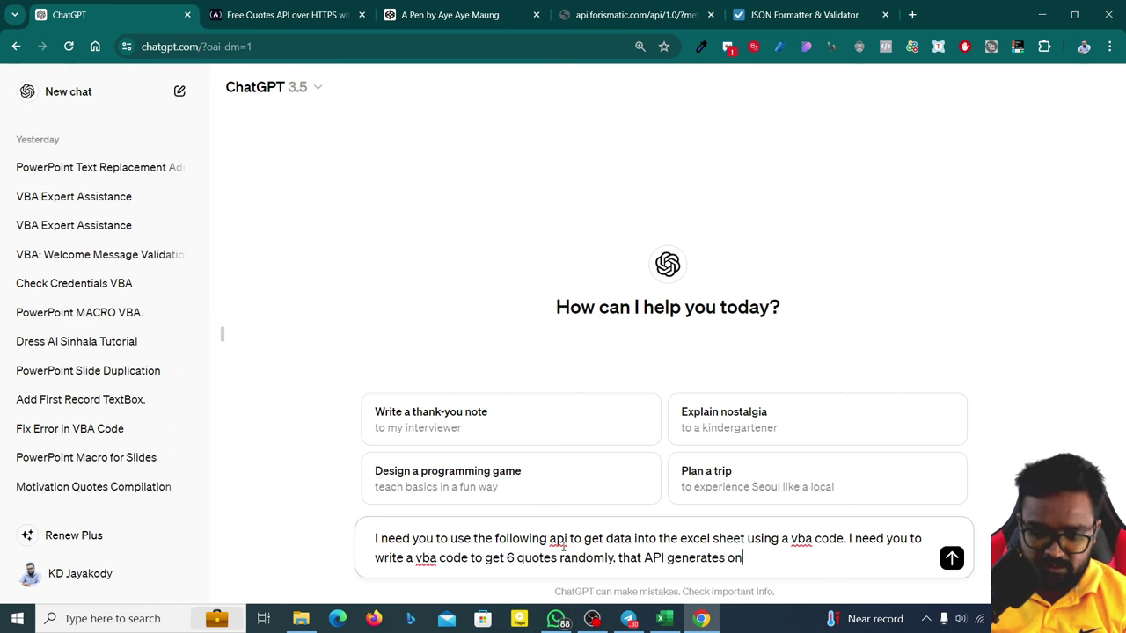
type("ly 1 random")
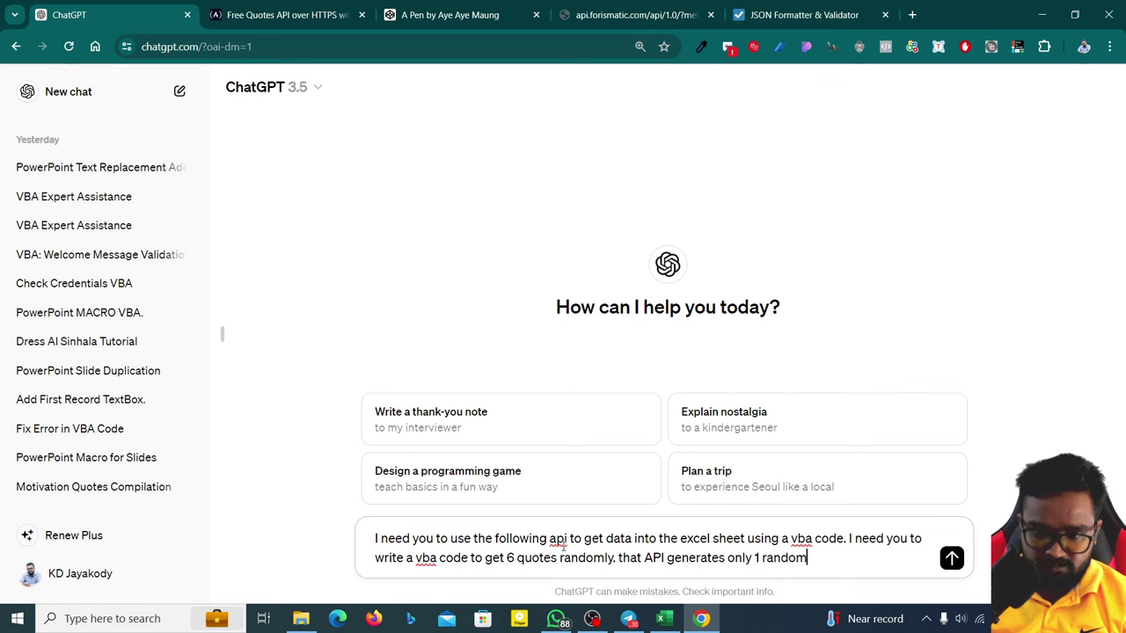
type(" r")
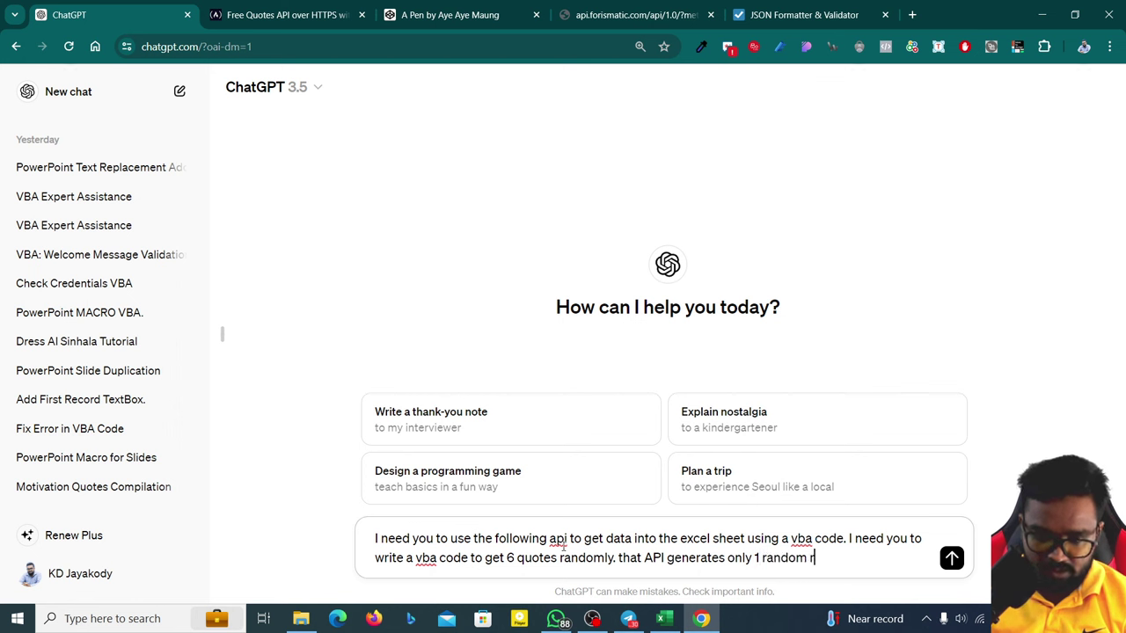
key("BackSpace")
type("quo")
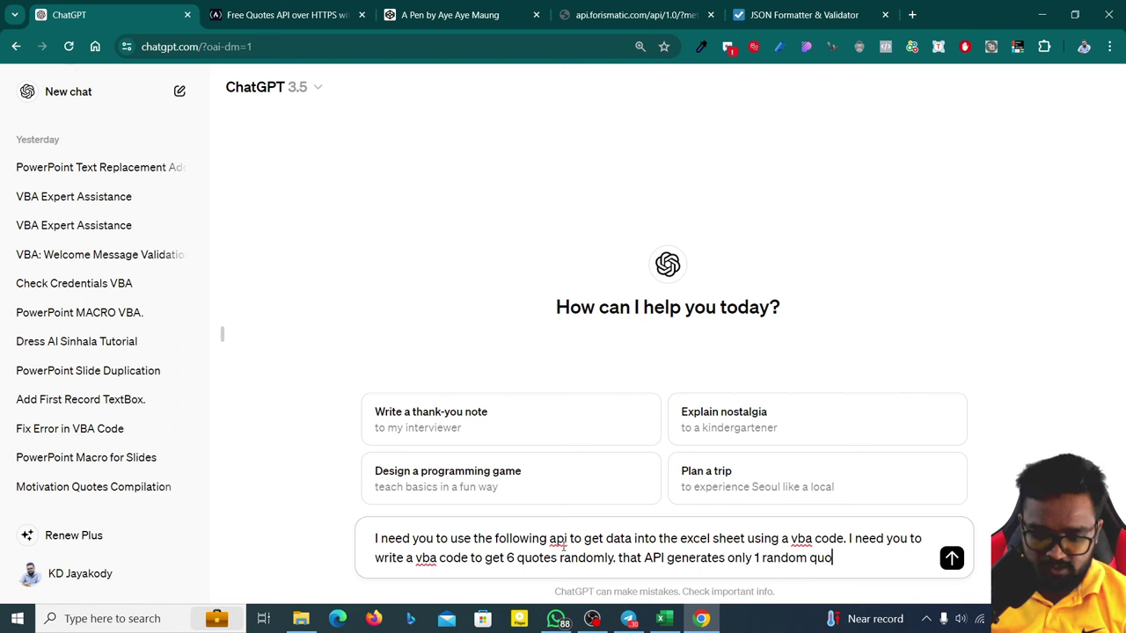
type("te when ")
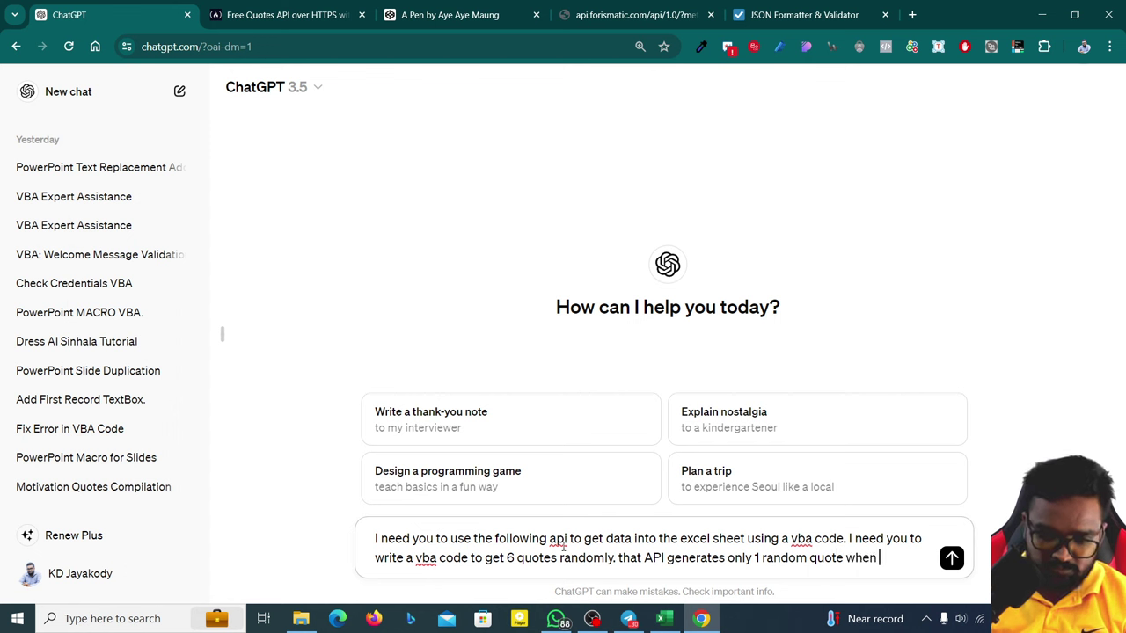
type("refreshes.")
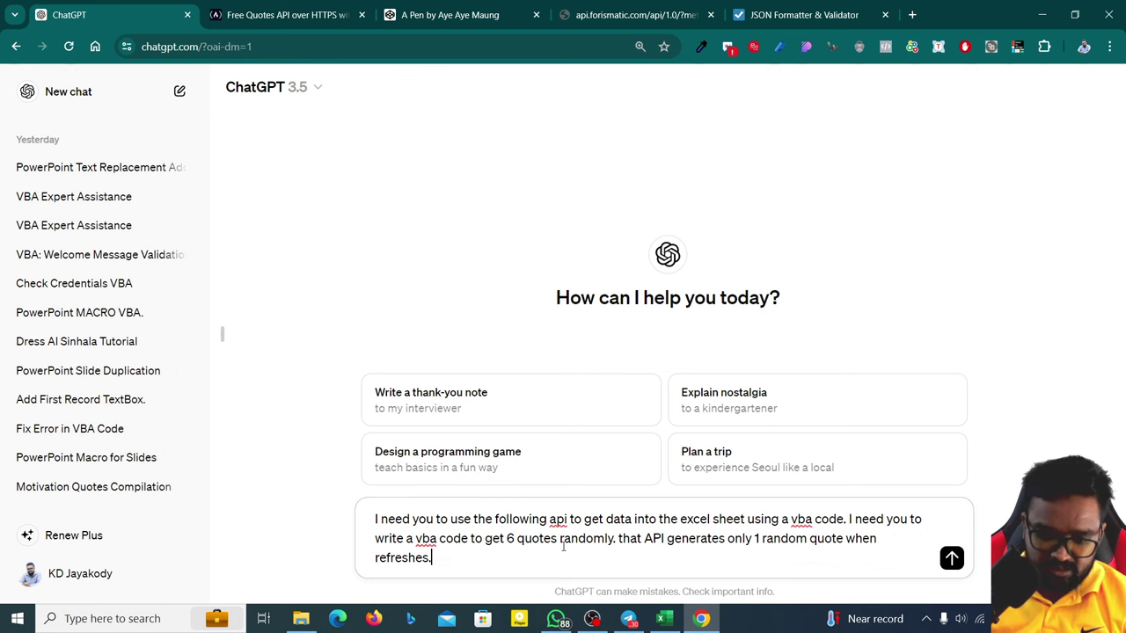
type(" It means")
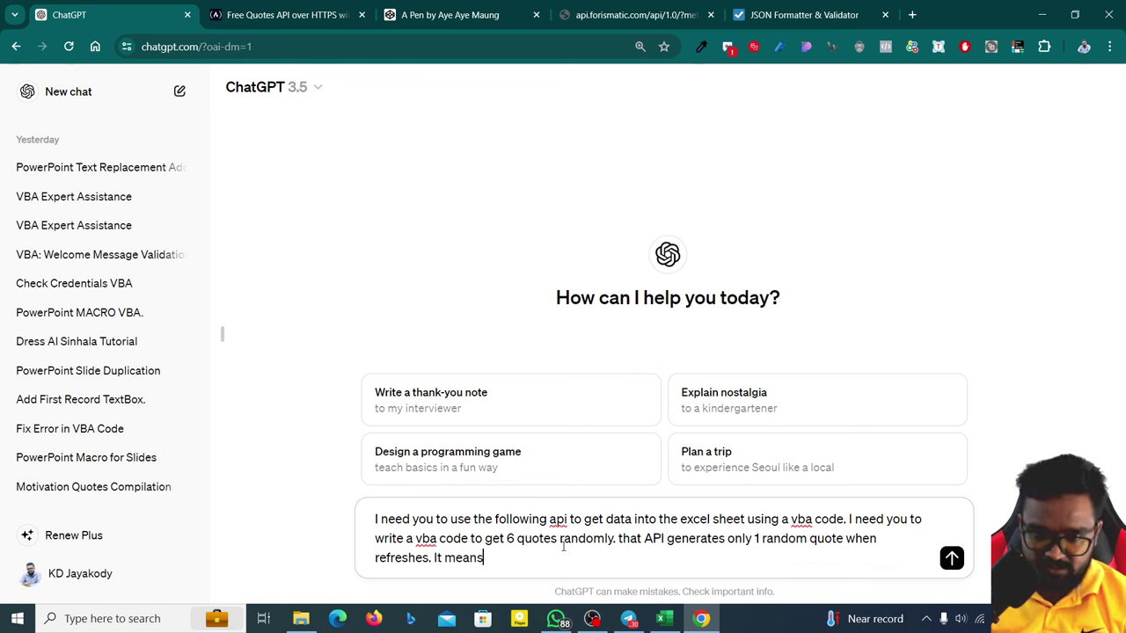
type(", you have to ")
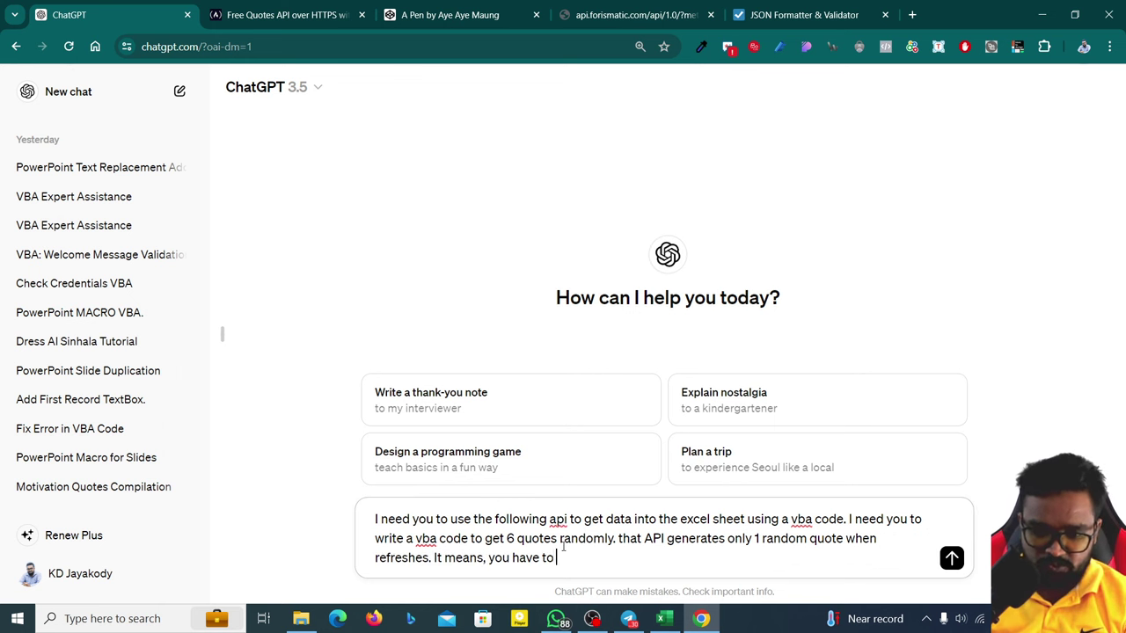
type("reque")
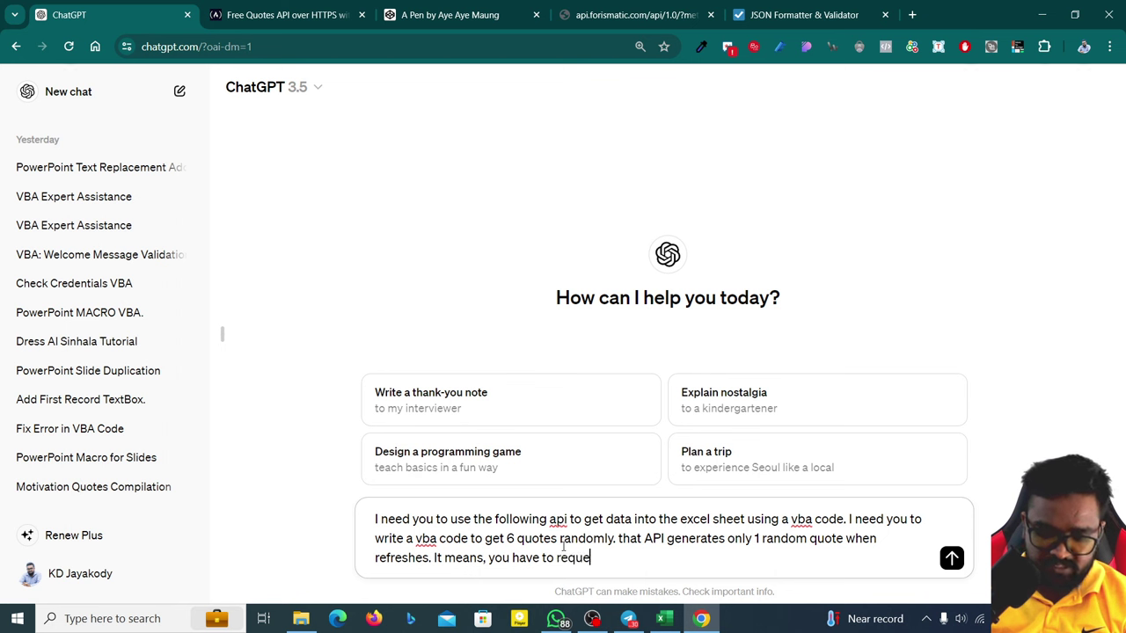
type("st 6 times to")
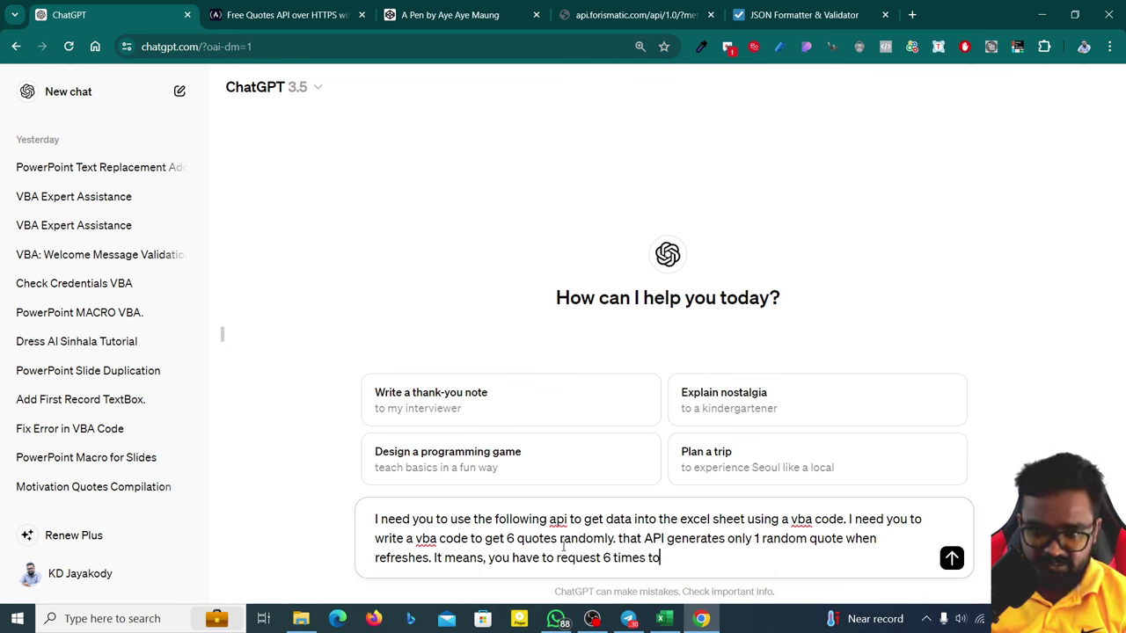
type(" get the ")
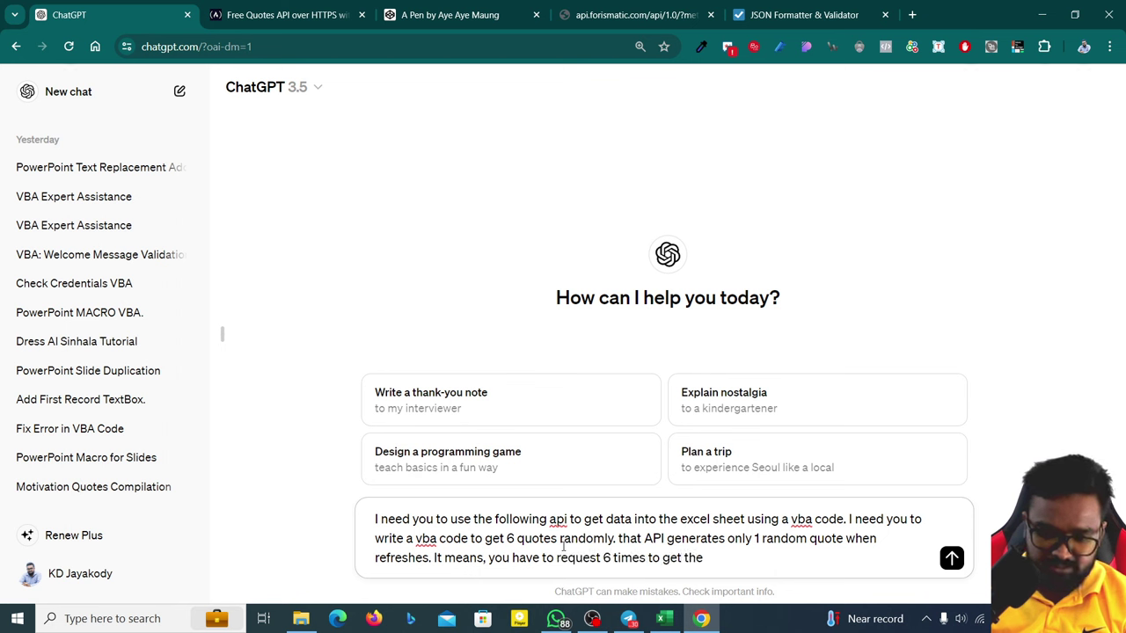
type("6 quotes.")
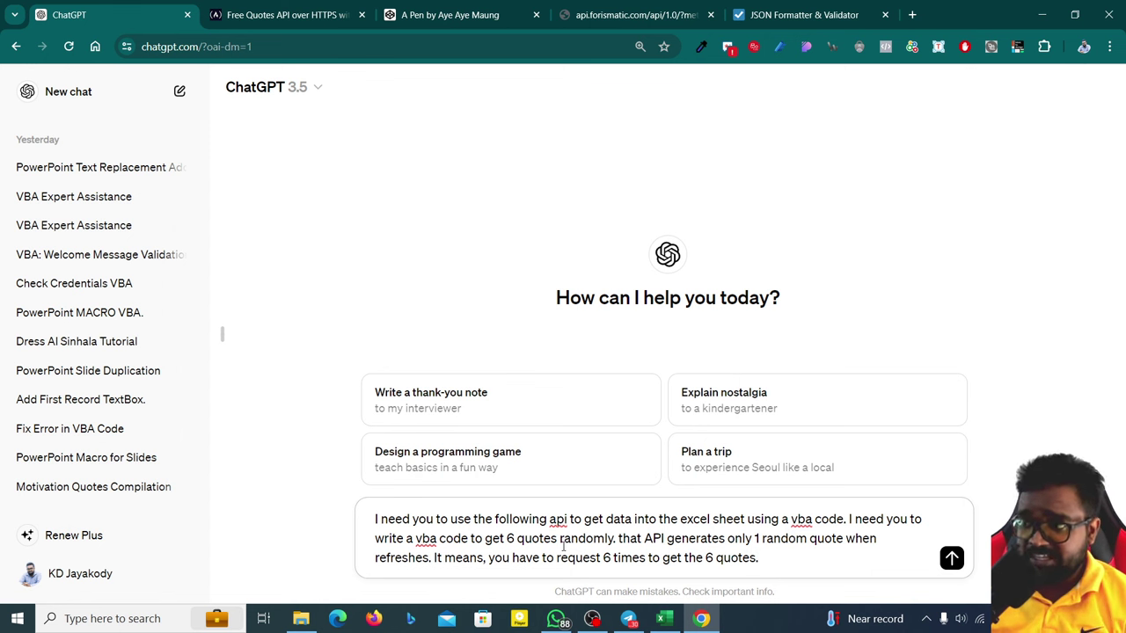
- Clear the draft and send 'act as an expert in VBA Developer' instead
key("ctrl+a")
key("ctrl+x")
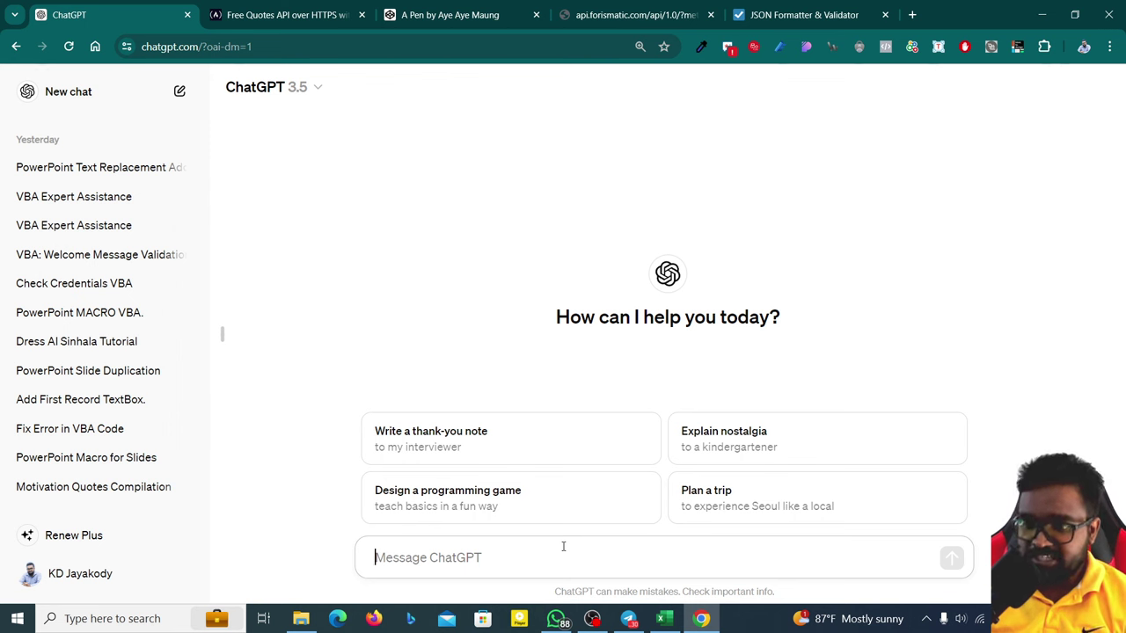
type("act asna")
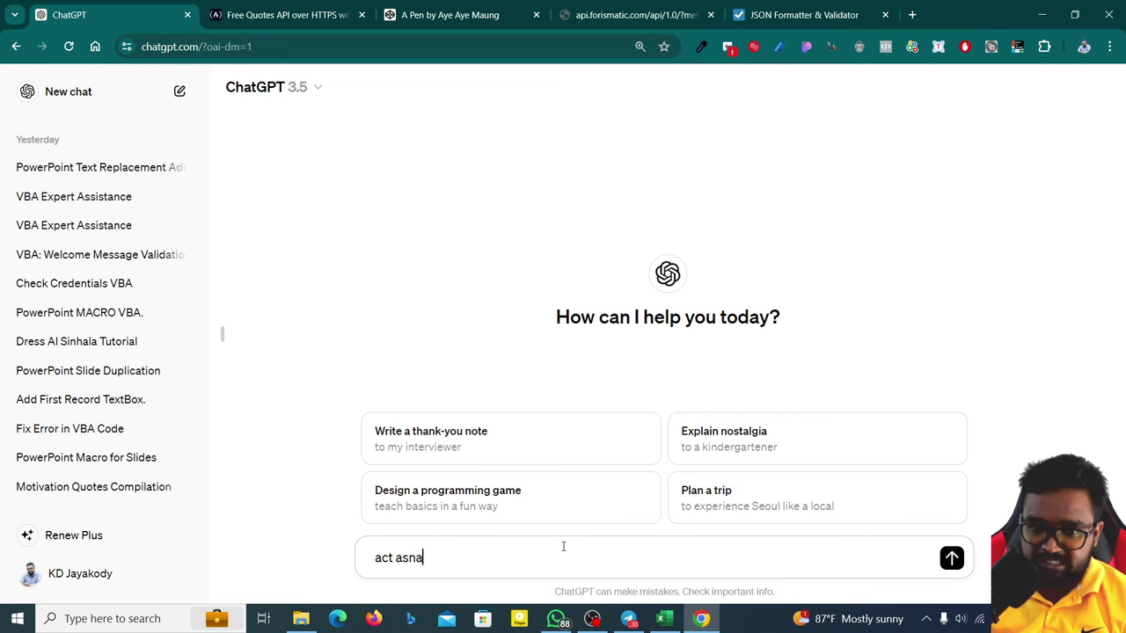
key("BackSpace")
key("BackSpace")
type(" an expe")
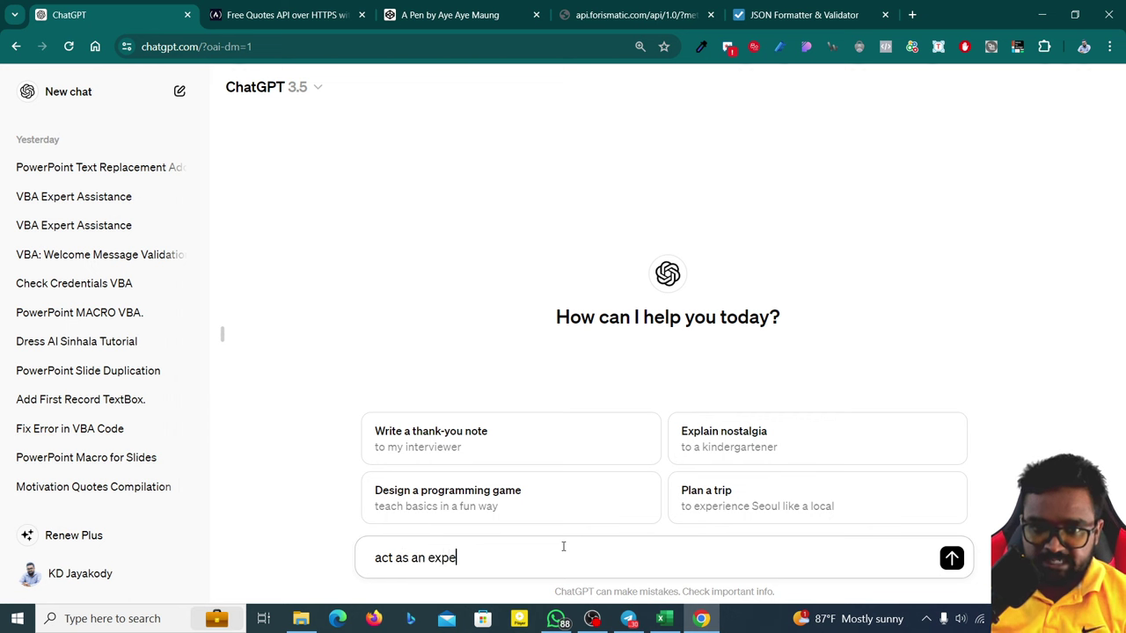
type("rt ini")
key("BackSpace")
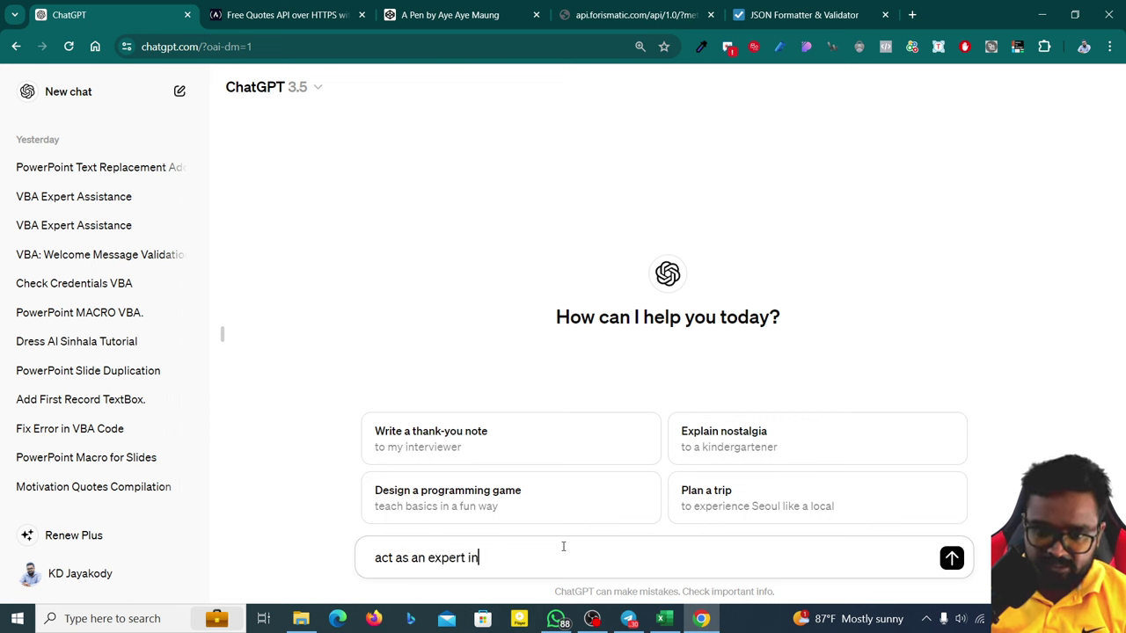
type(" VB")
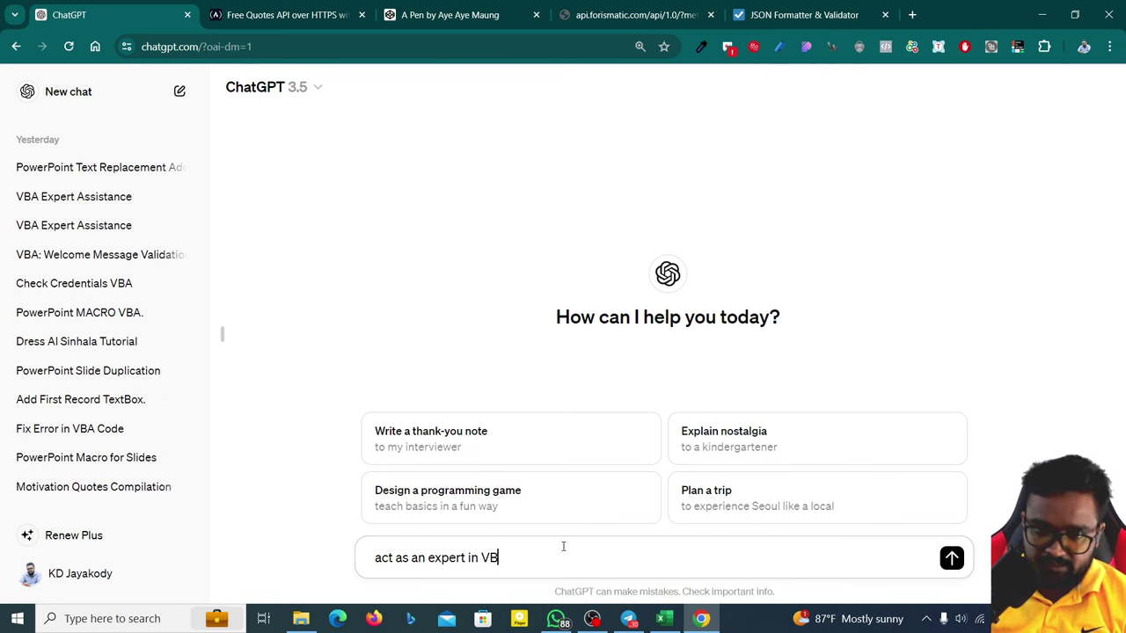
type("A D")
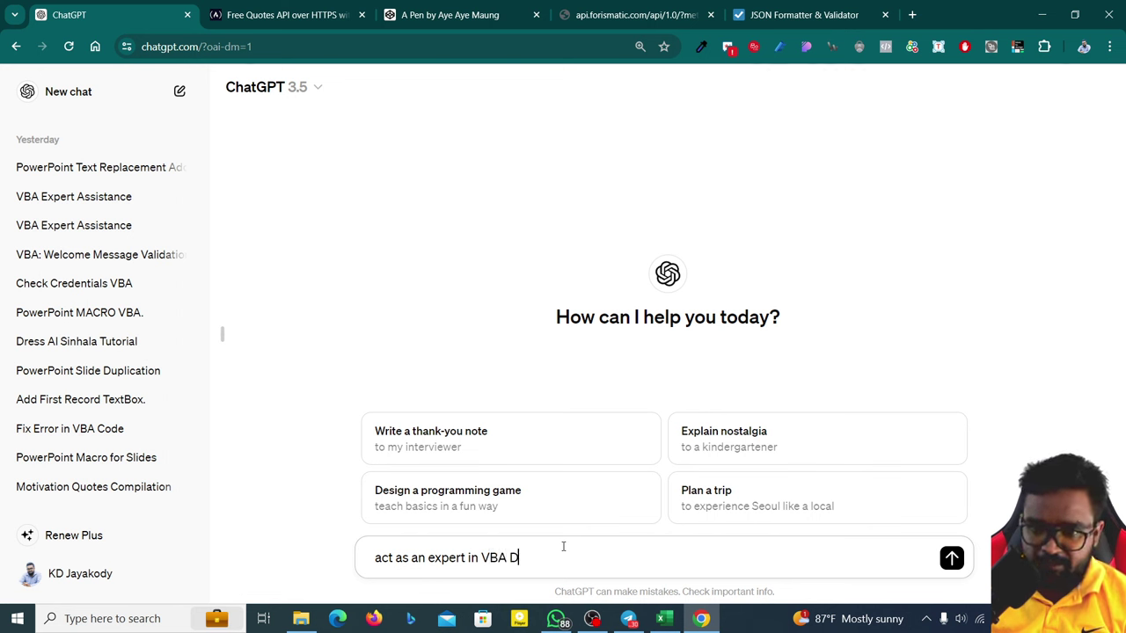
type("eveloper")
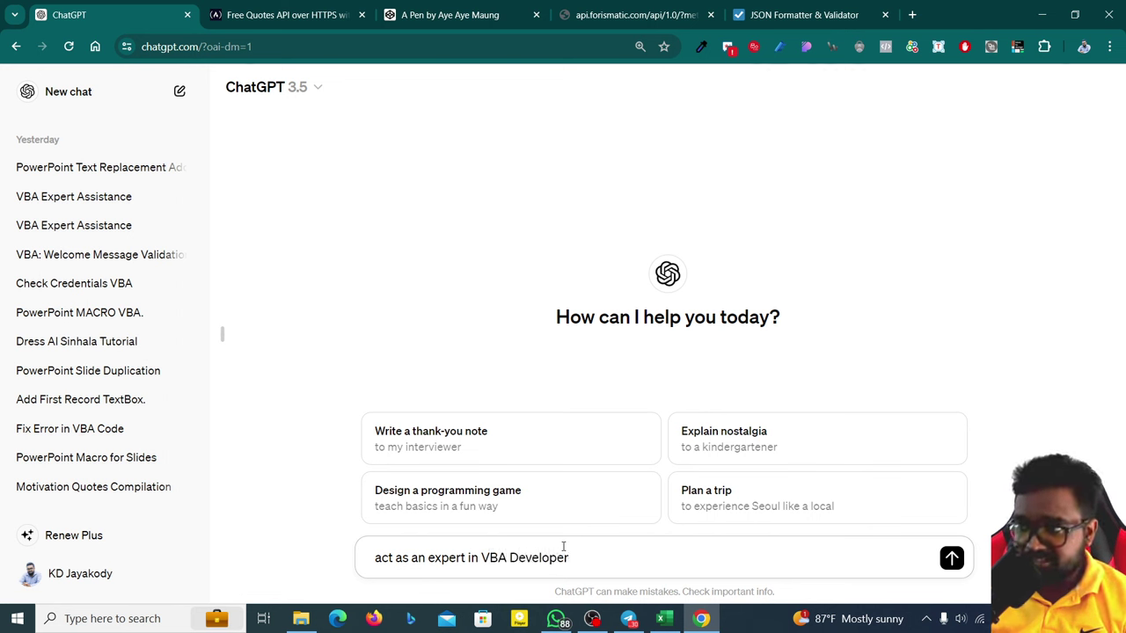
key("Return")
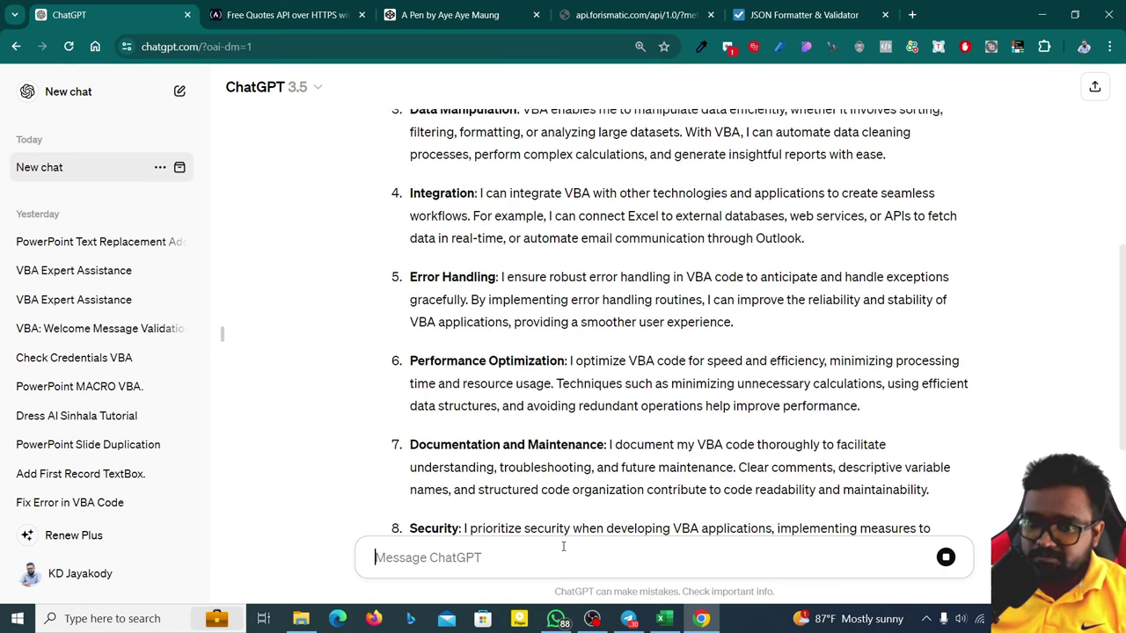
- Scroll through ChatGPT's eight-point overview of VBA developer skills
scroll(700, 343, "up", 10)
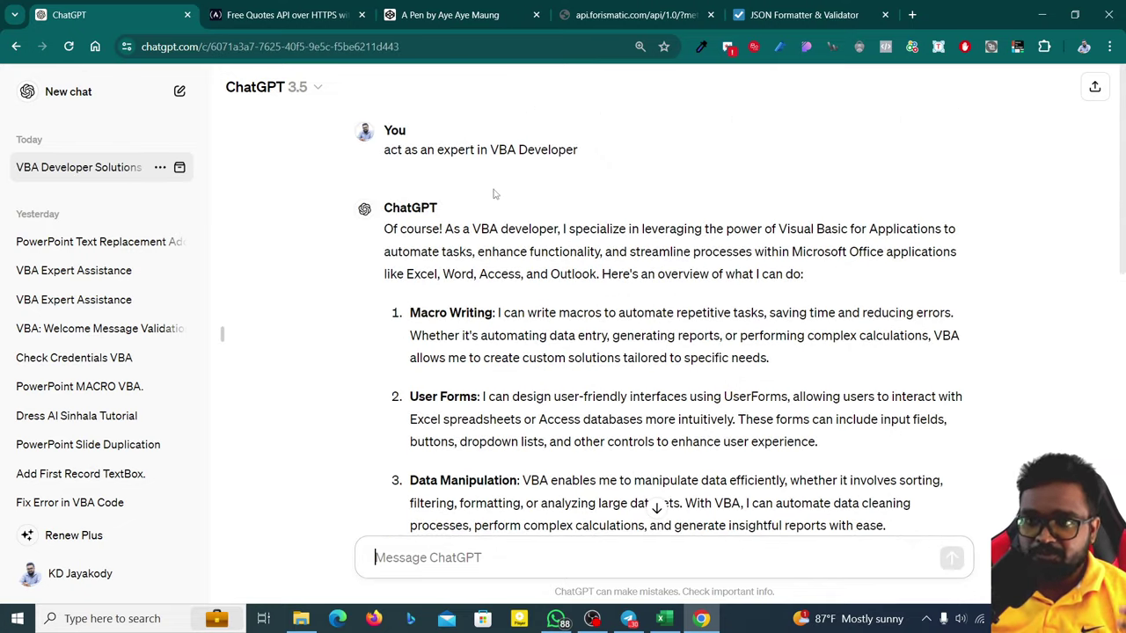
scroll(510, 219, "down", 7)
scroll(533, 263, "up", 3)
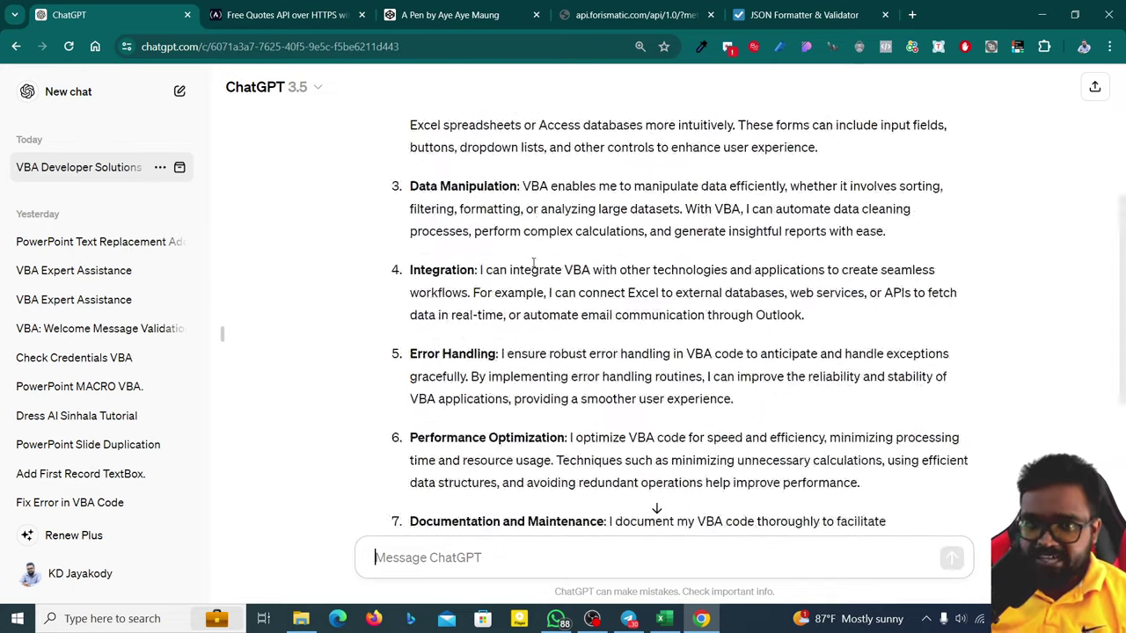
scroll(533, 263, "up", 3)
scroll(519, 258, "down", 6)
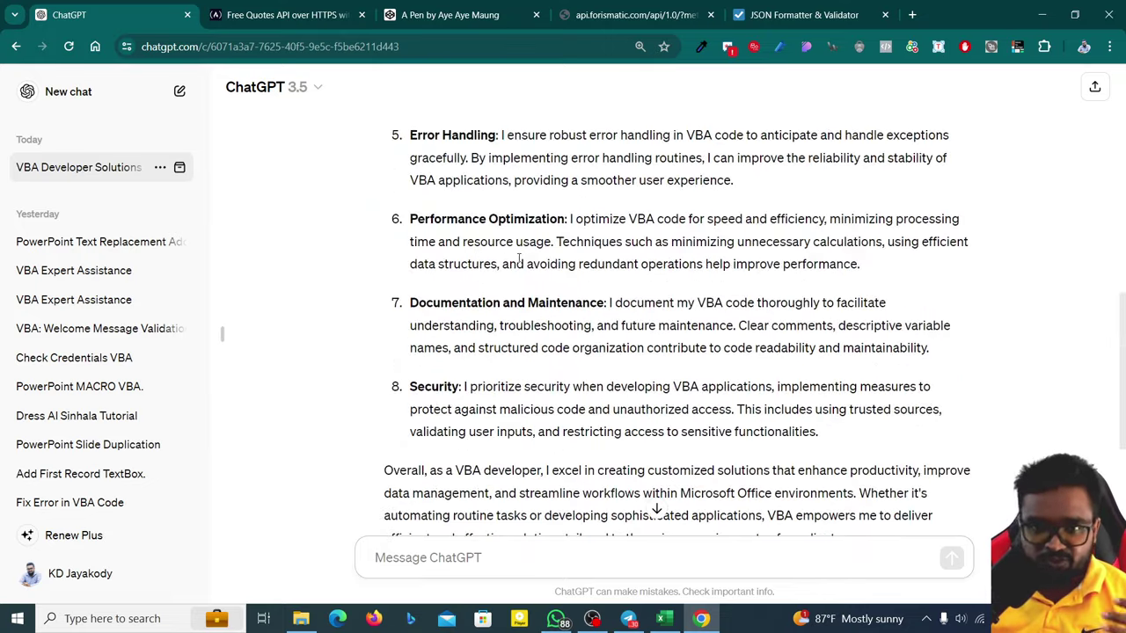
scroll(519, 258, "down", 2)
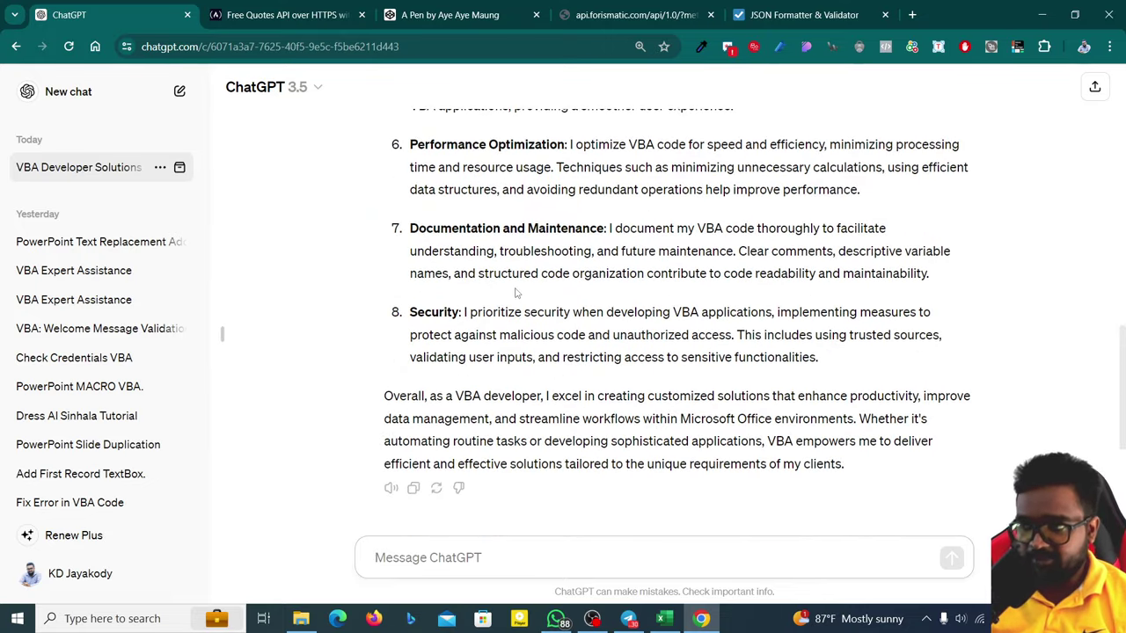
- Paste the six-random-quotes request, followed by the forismatic API URL on a new line
key("ctrl+v")
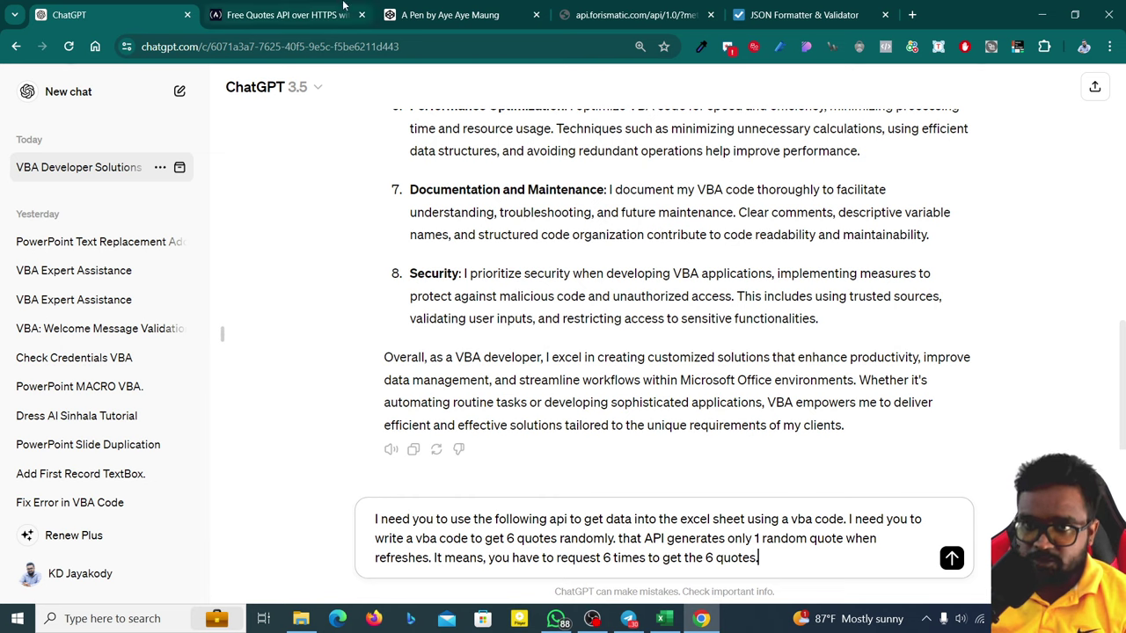
left_click(633, 14)
left_click(796, 14)
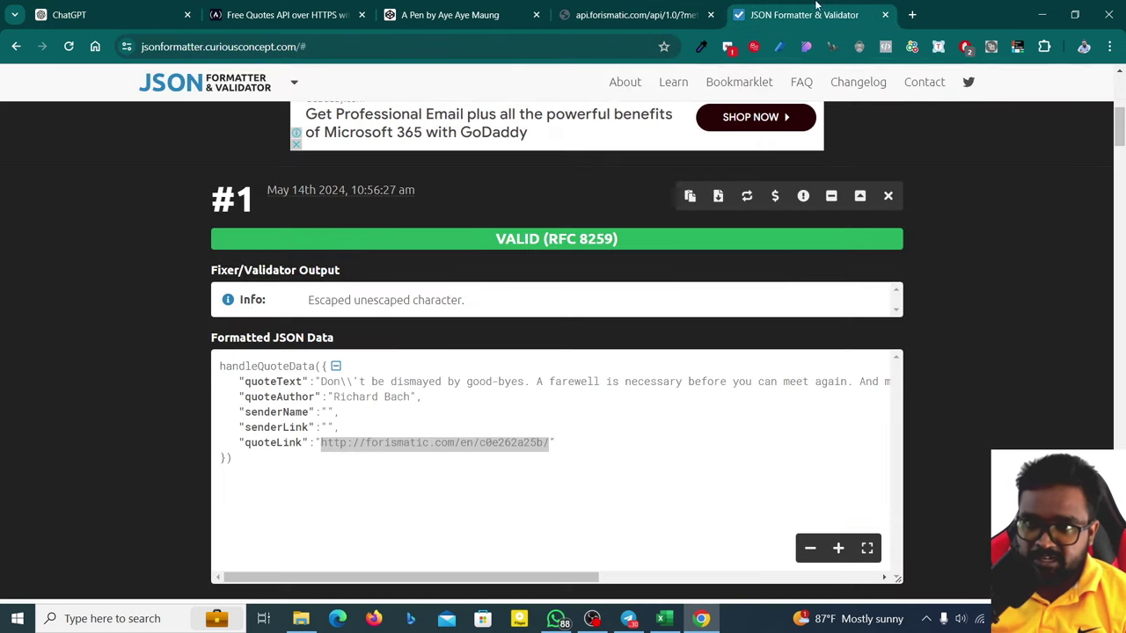
left_click(144, 10)
key("shift+Return")
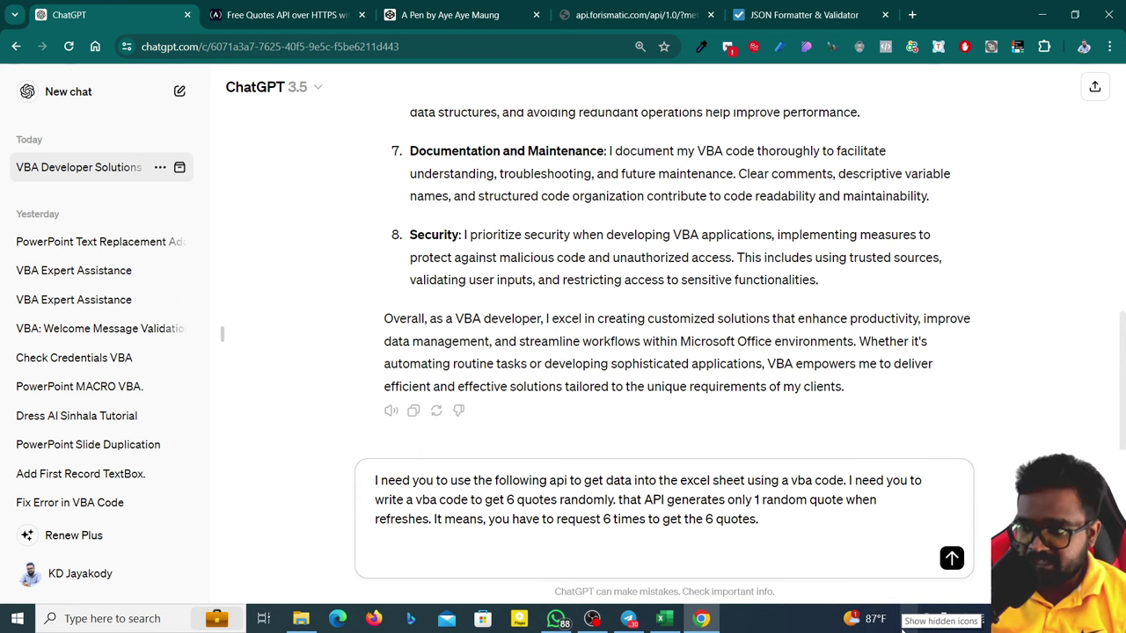
key("ctrl+v")
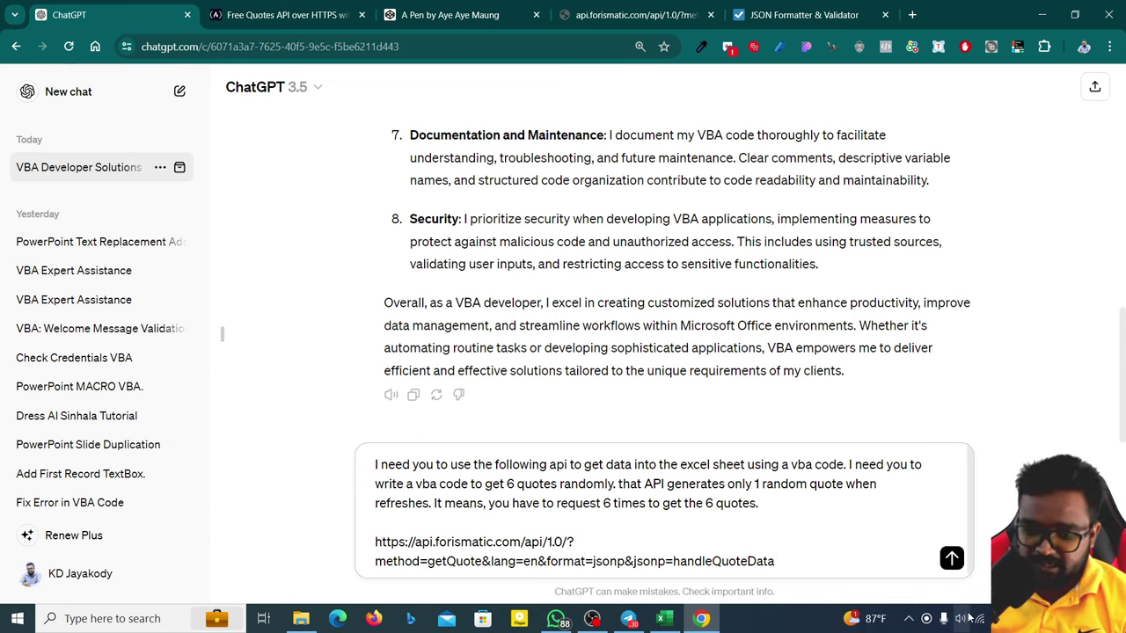
key("shift+Return")
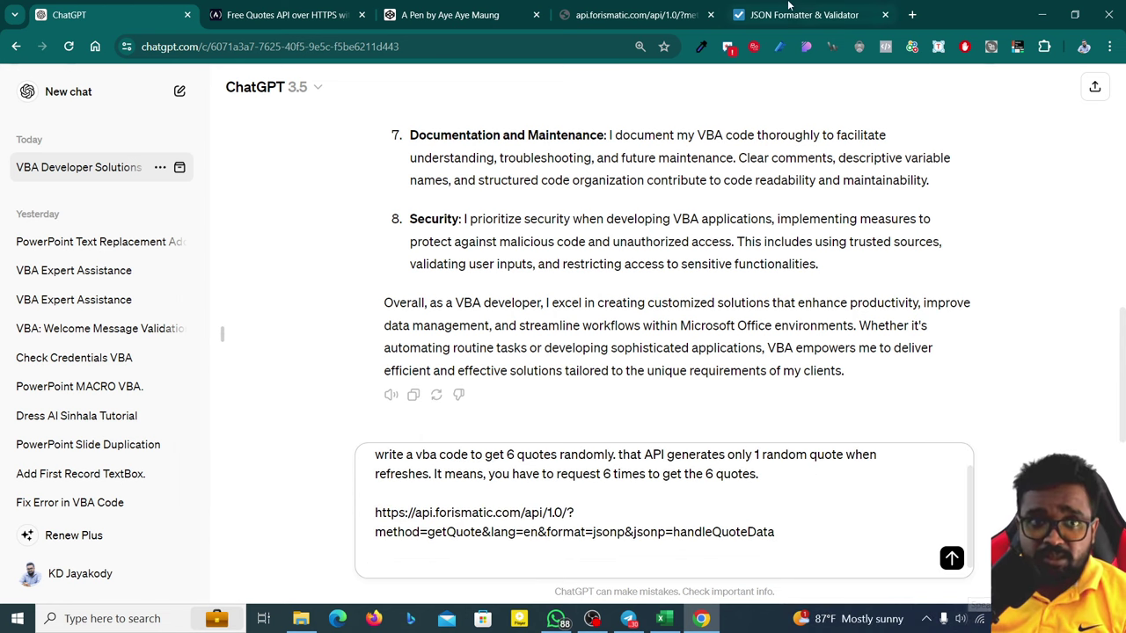
- Add 'The output comes from that apis like below' with the sample JSON response, and send
left_click(282, 15)
left_click(800, 15)
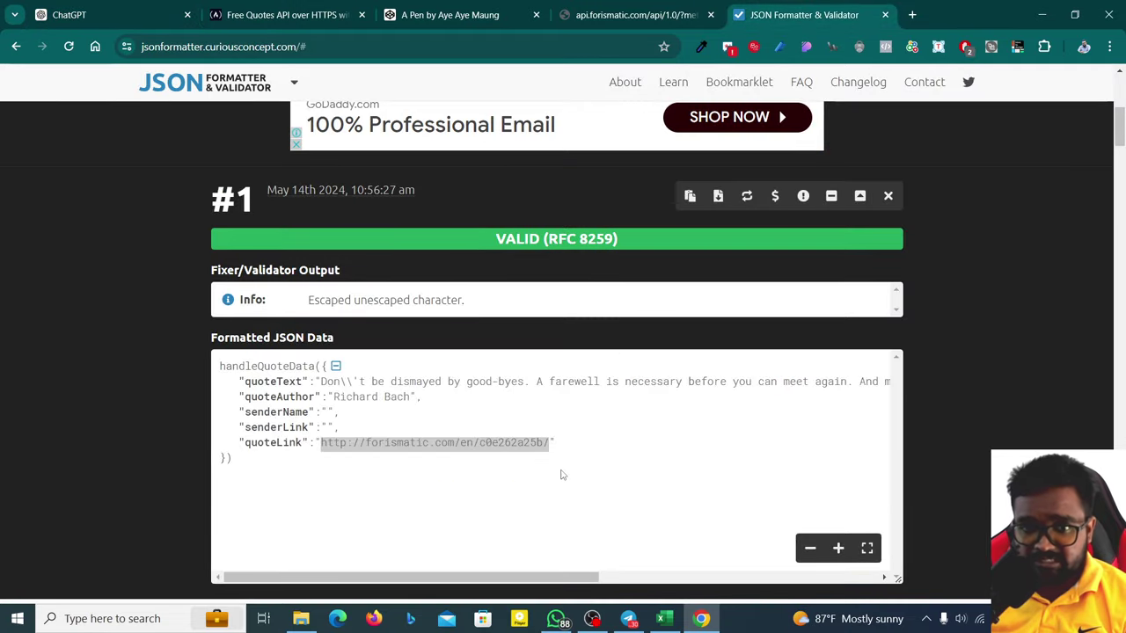
key("ctrl+a")
left_click(42, 8)
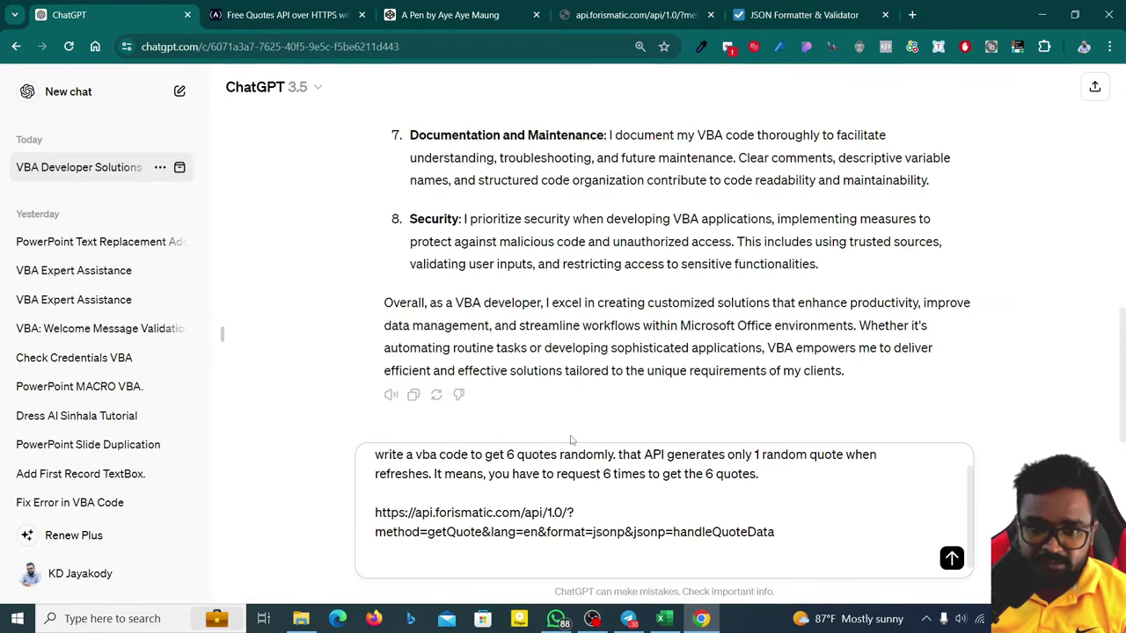
type("The out")
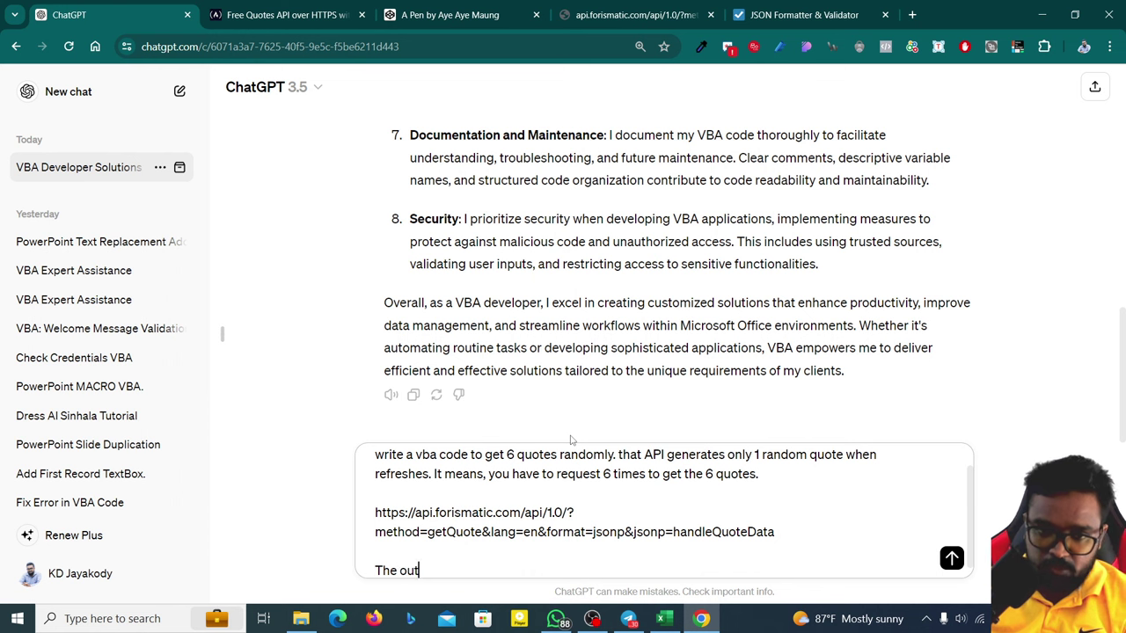
type("put comes from")
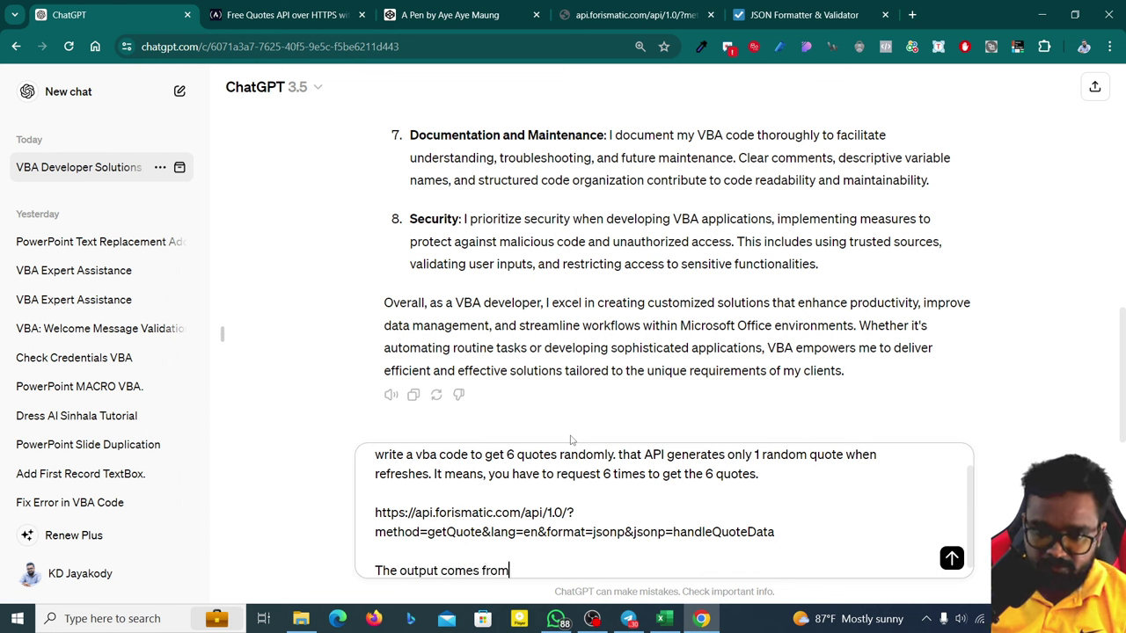
type(" that api")
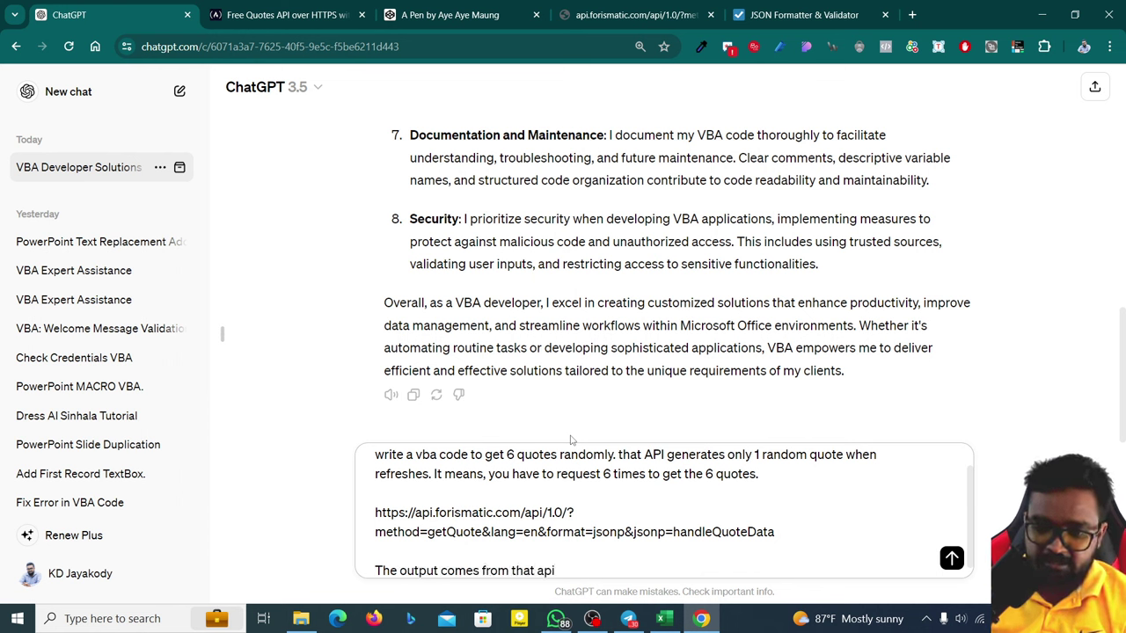
type(" is like b")
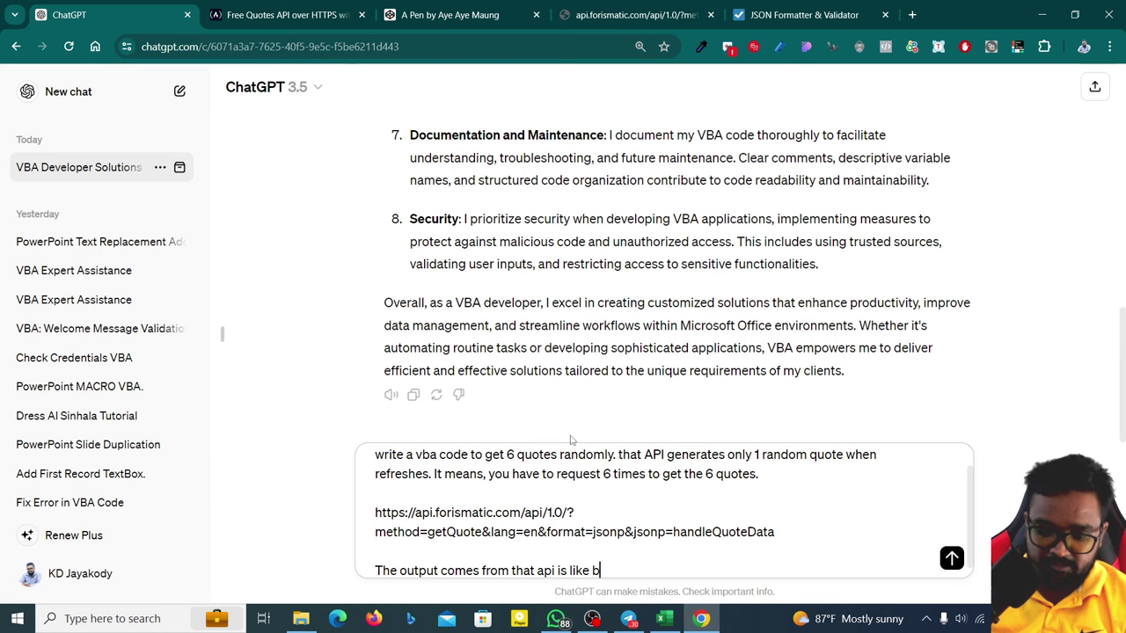
type("elow.")
key("ctrl+v")
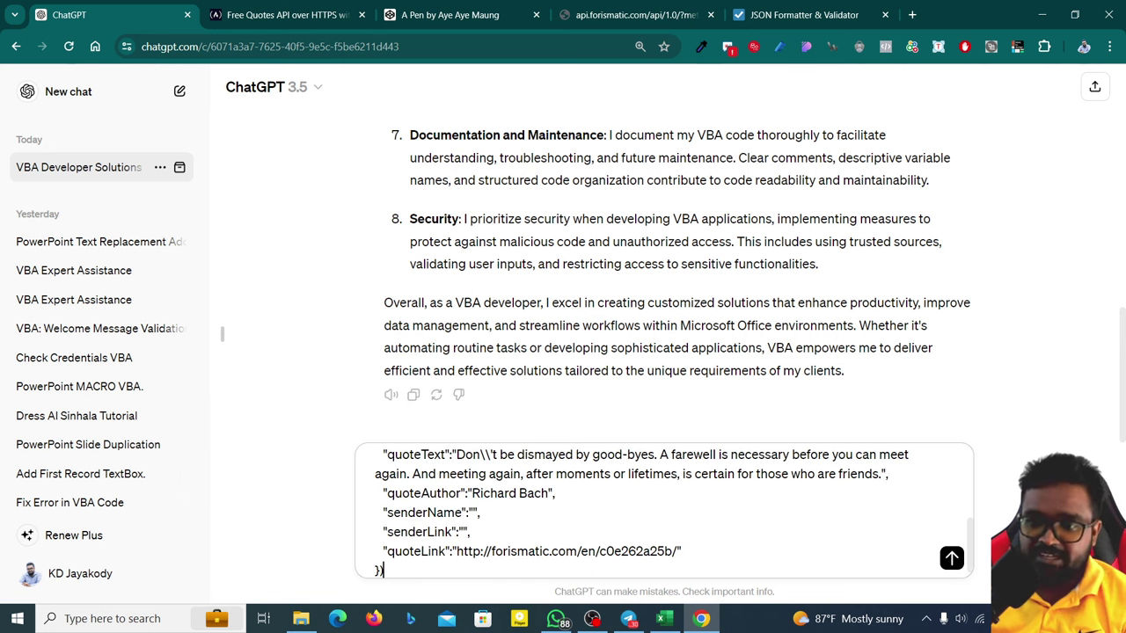
left_click(953, 560)
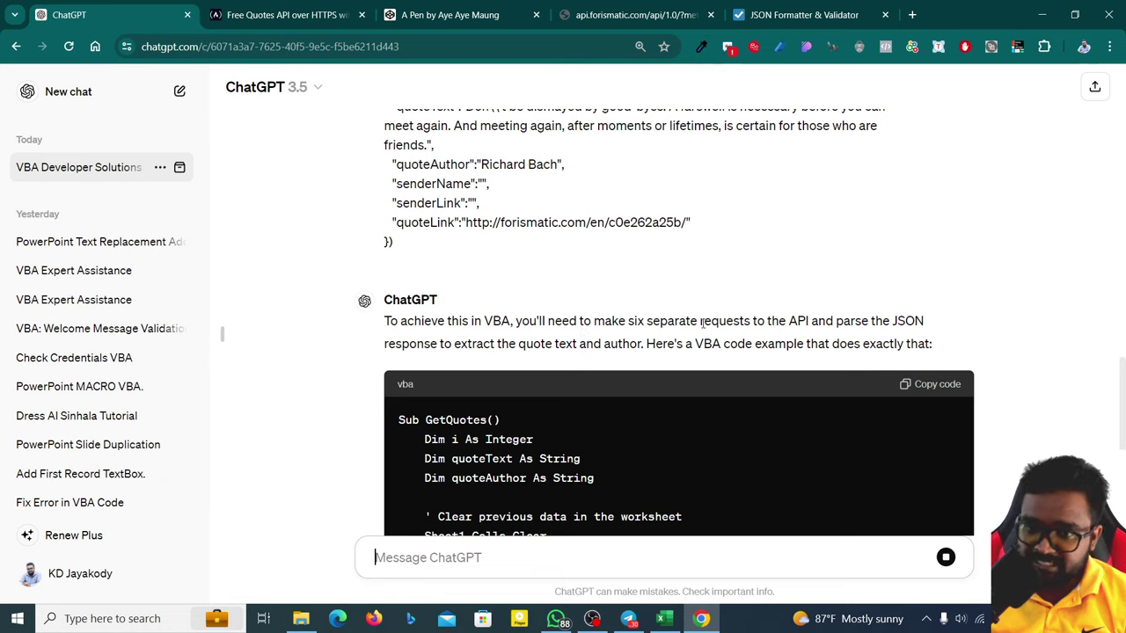
- Read through the GetQuotes VBA code in ChatGPT's reply, highlighting its opening lines
scroll(721, 316, "up", 5)
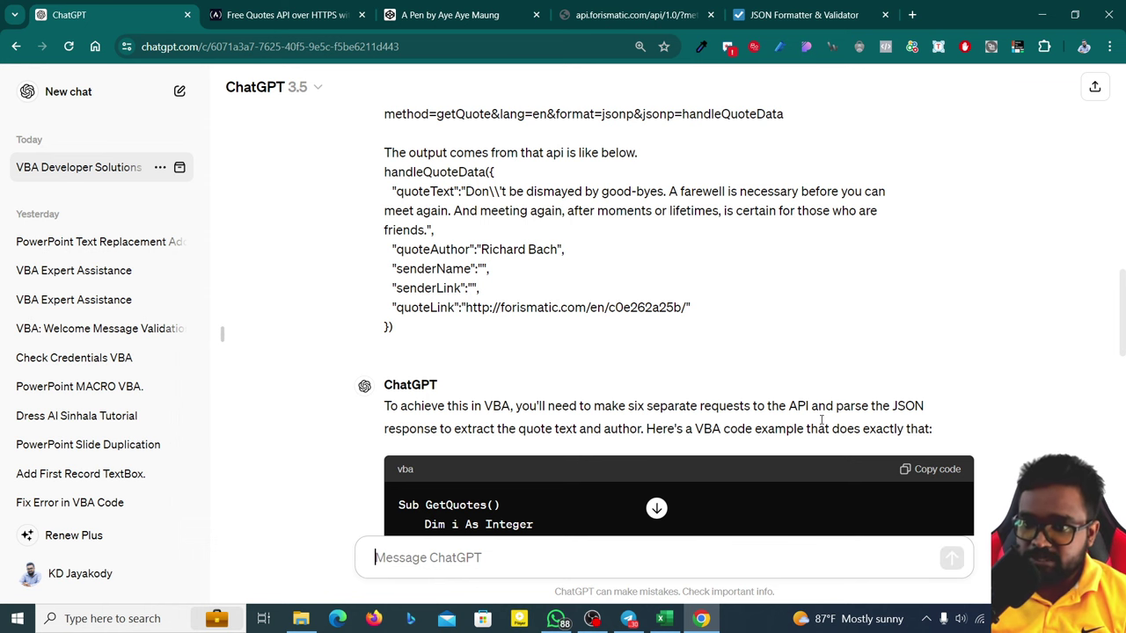
scroll(822, 421, "down", 3)
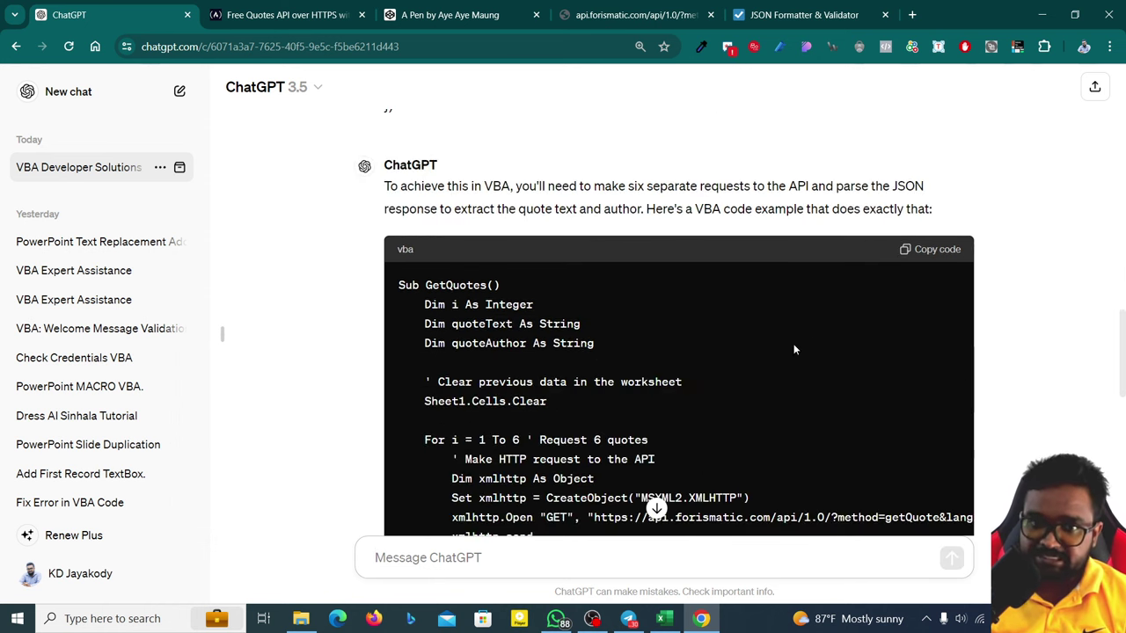
scroll(794, 349, "down", 1)
left_click_drag(425, 211, 559, 275)
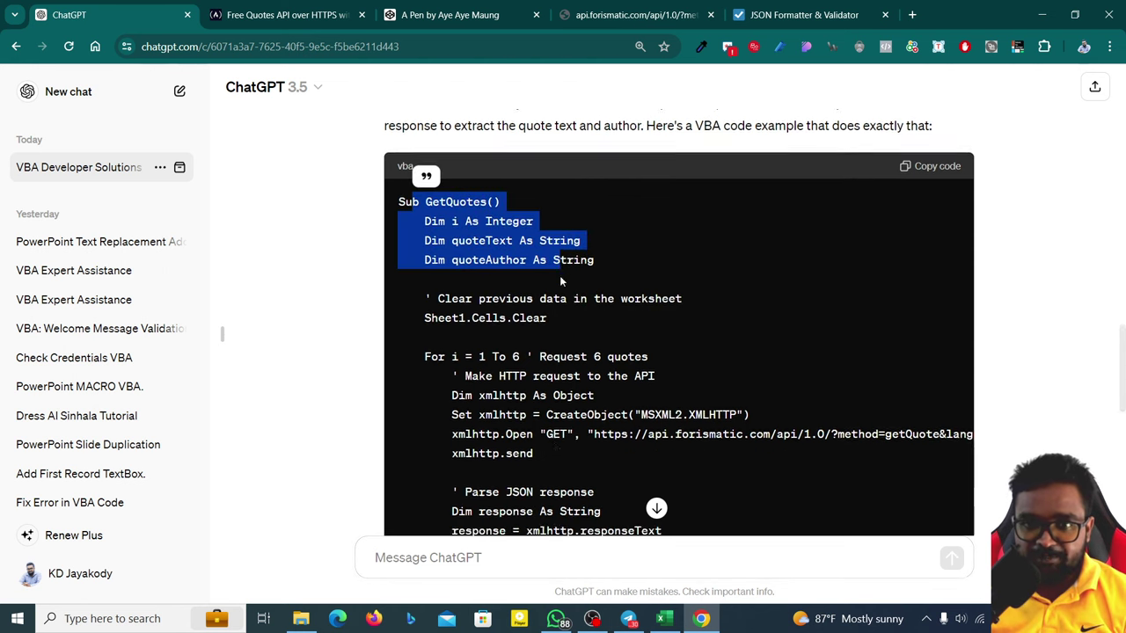
scroll(554, 299, "down", 2)
scroll(549, 321, "down", 1)
scroll(563, 326, "up", 2)
left_click(571, 330)
scroll(592, 338, "down", 1)
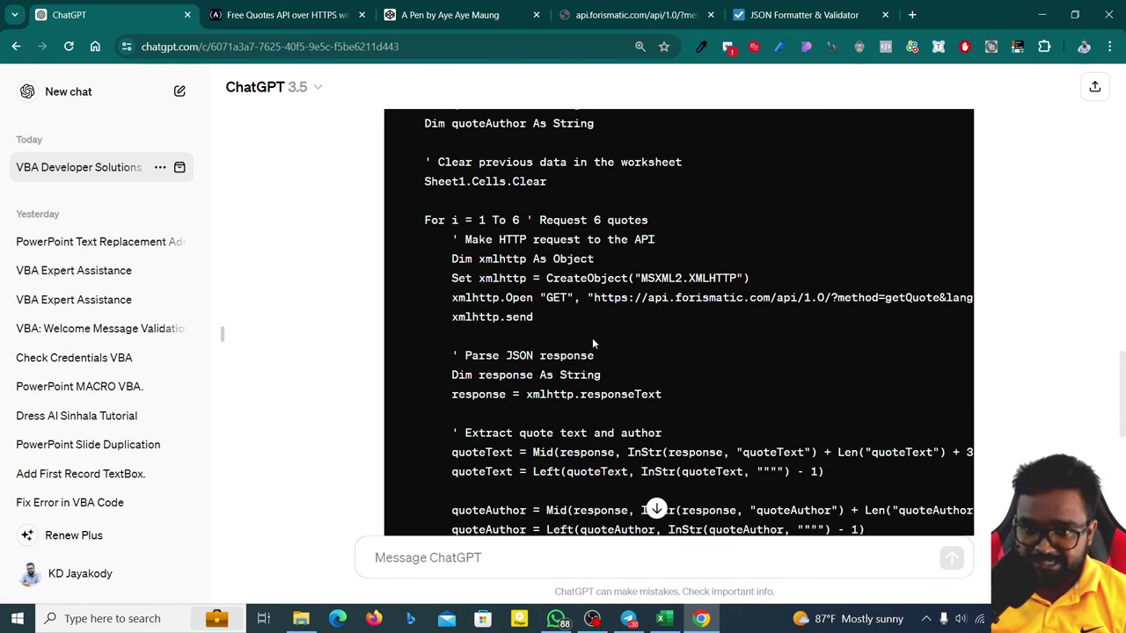
scroll(548, 308, "up", 3)
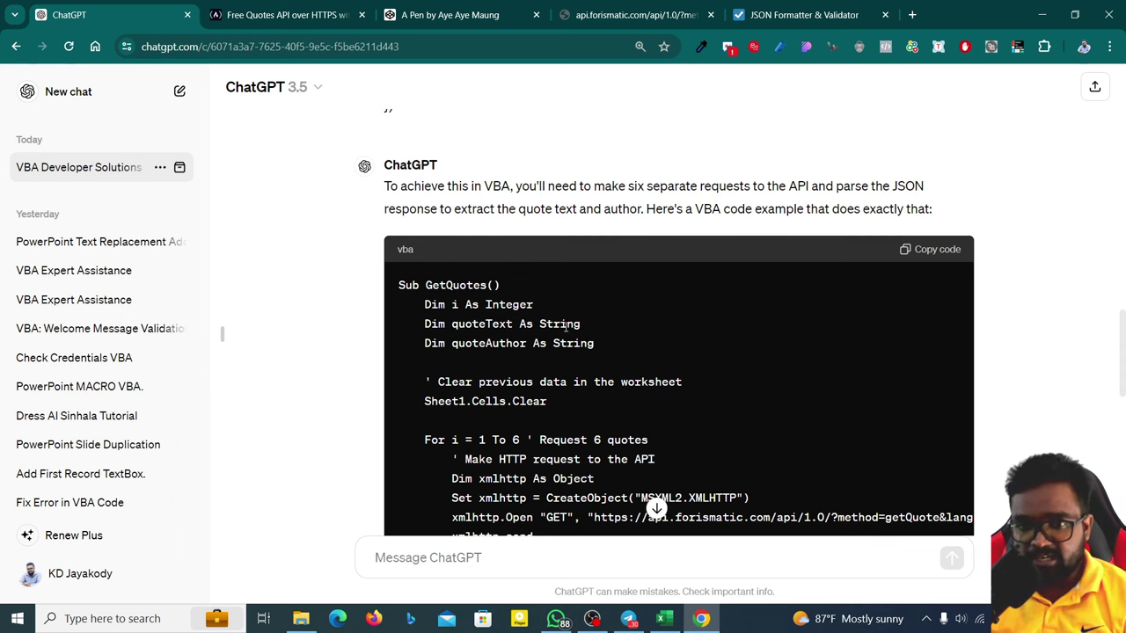
scroll(484, 304, "down", 1)
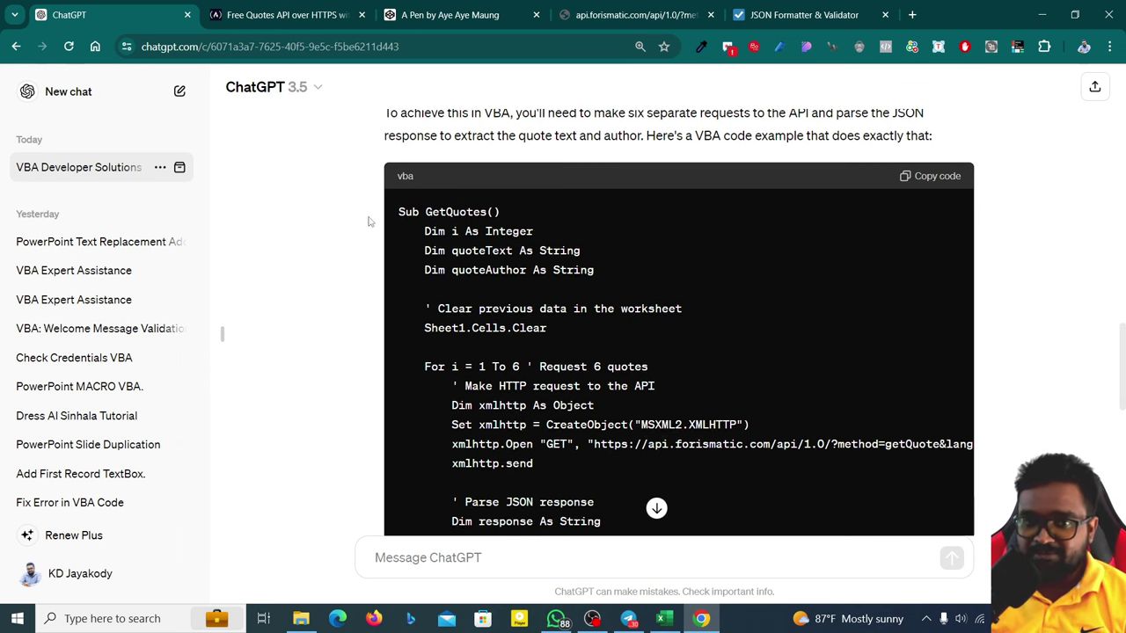
mouse_move(398, 212)
left_mouse_down()
mouse_move(661, 375)
mouse_move(646, 395)
left_mouse_up()
scroll(647, 395, "down", 5)
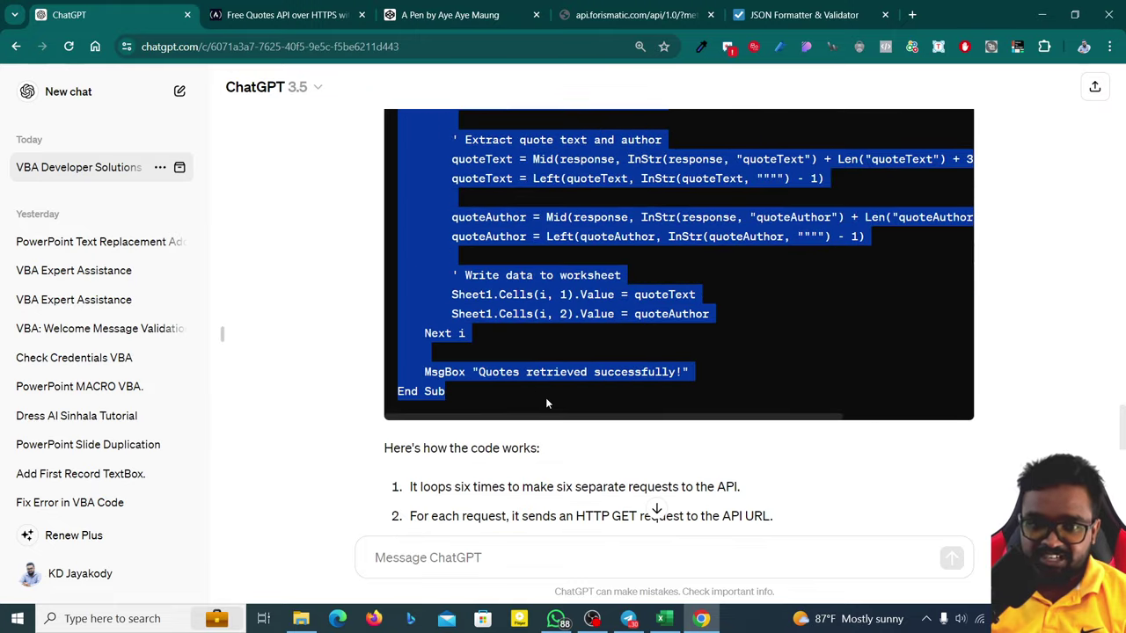
scroll(545, 404, "up", 1)
scroll(545, 402, "down", 3)
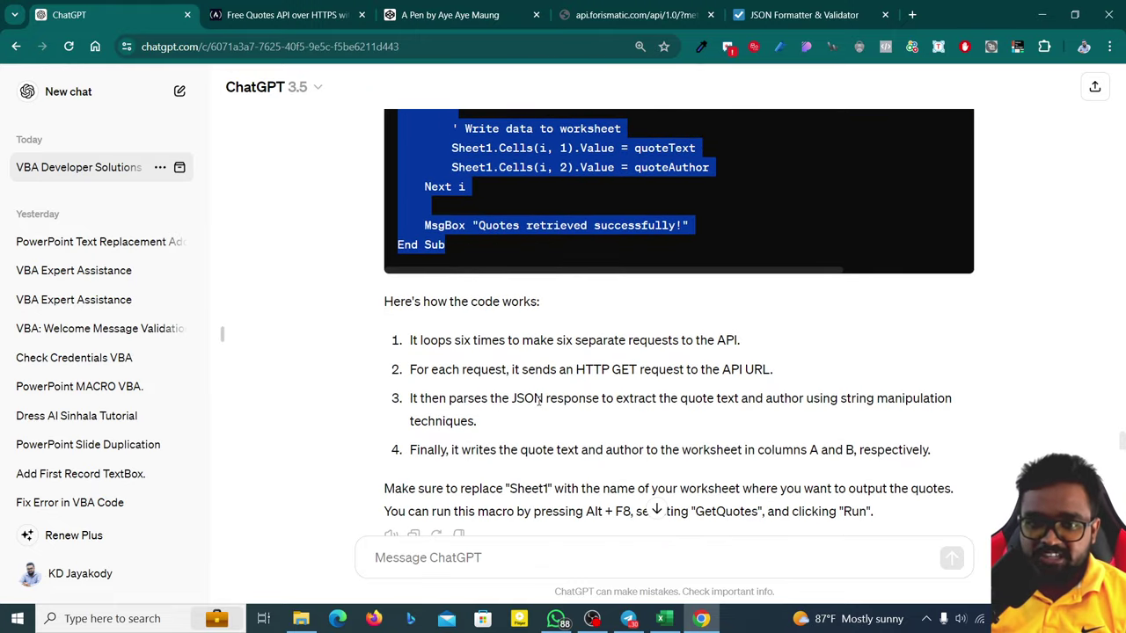
double_click(448, 347)
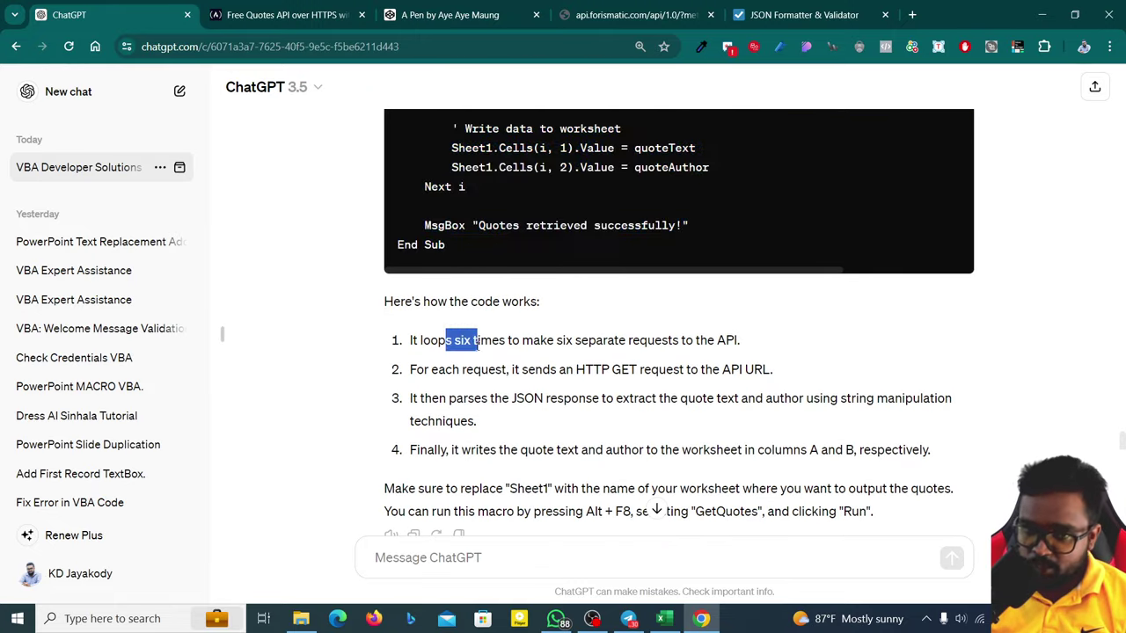
left_click(543, 352)
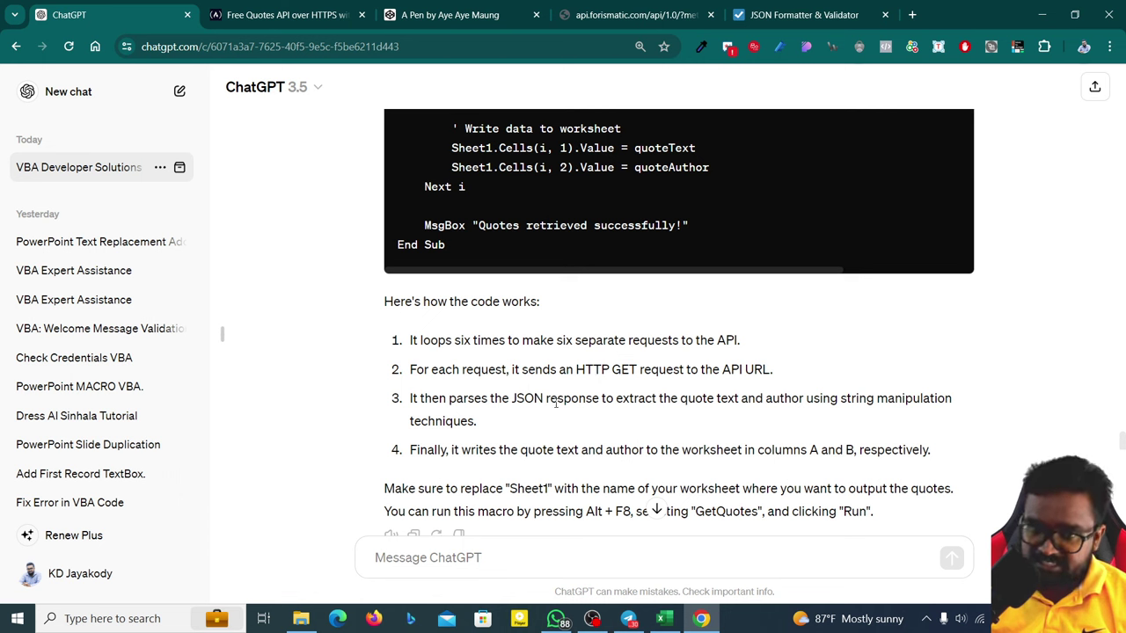
- Read the four-step explanation and run instructions, then copy the GetQuotes code block
left_click_drag(645, 399, 657, 399)
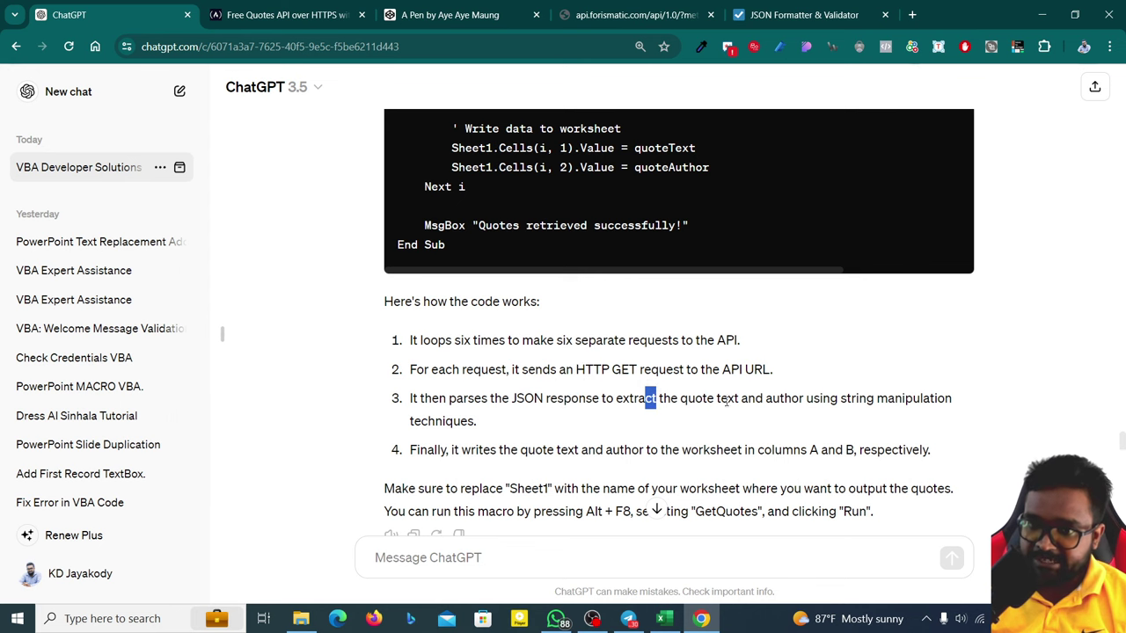
scroll(493, 418, "down", 1)
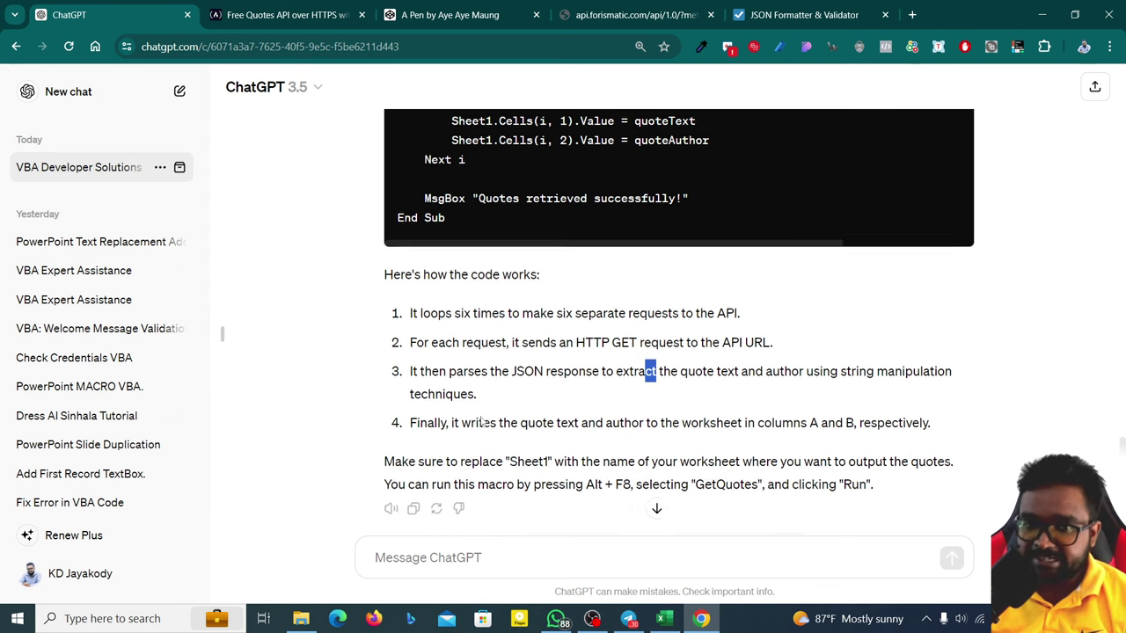
left_click_drag(452, 376, 564, 415)
left_click(595, 390)
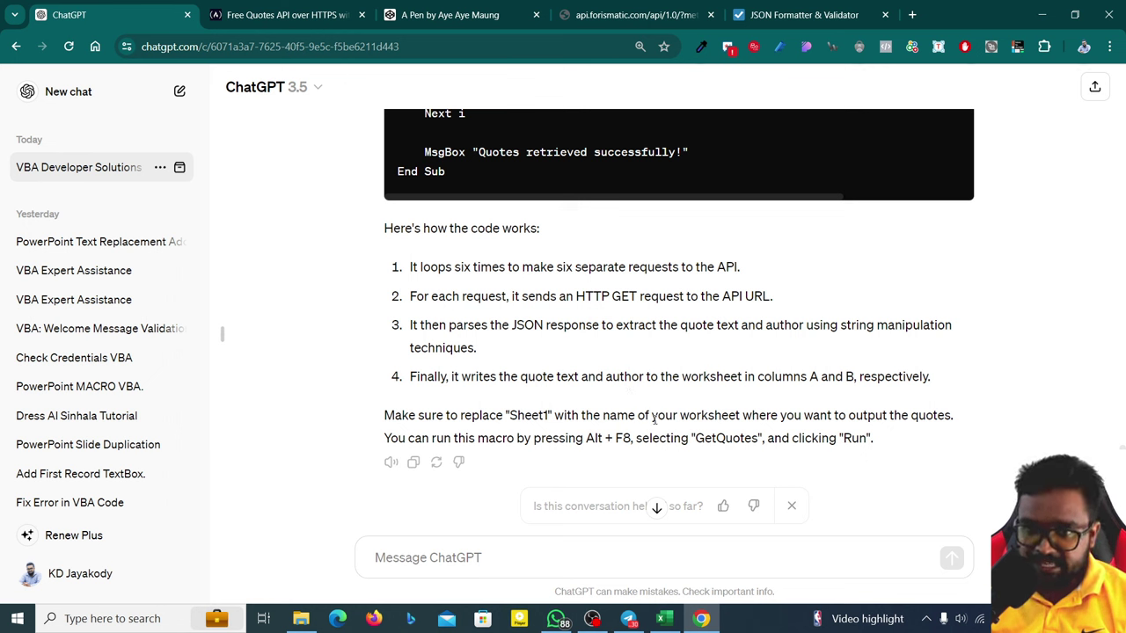
double_click(701, 420)
left_click(840, 421)
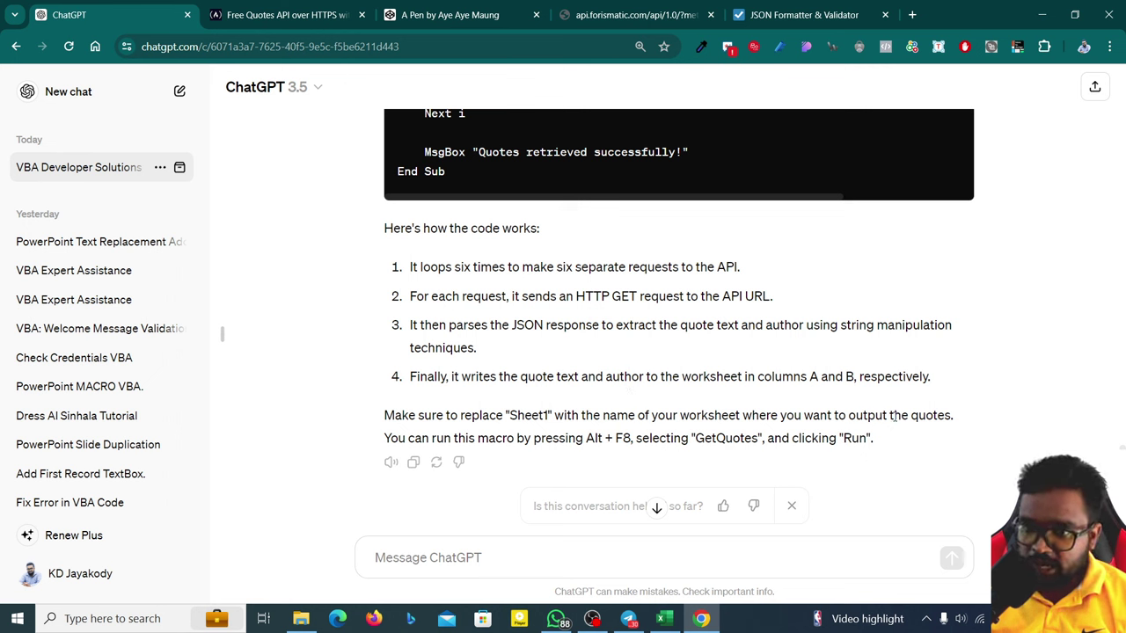
left_click_drag(475, 437, 524, 430)
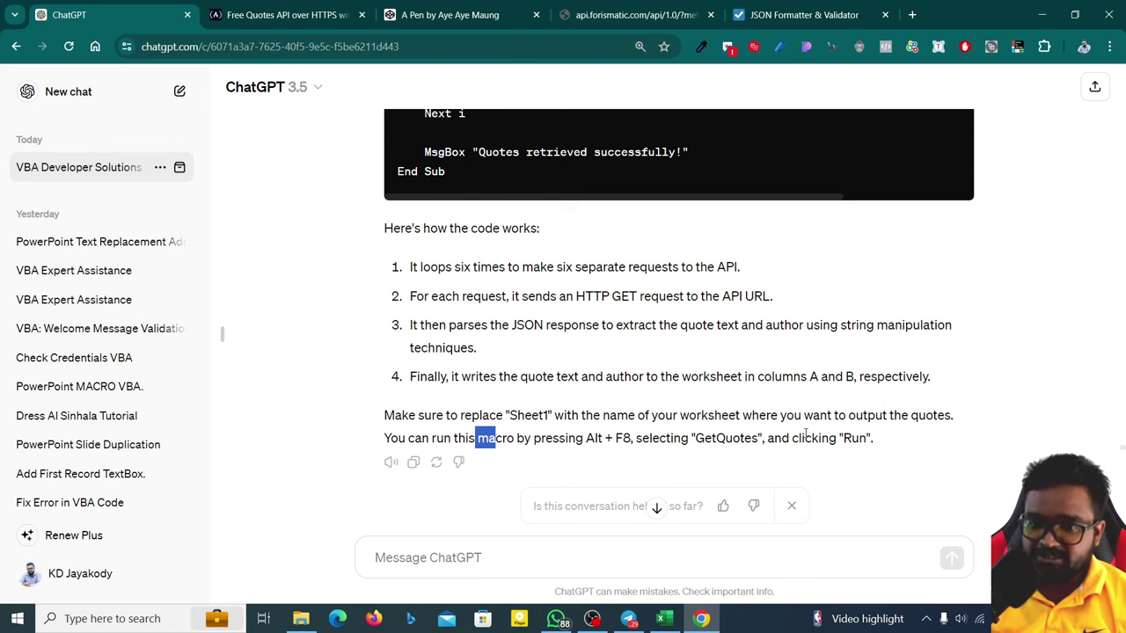
scroll(661, 472, "up", 5)
scroll(792, 352, "up", 4)
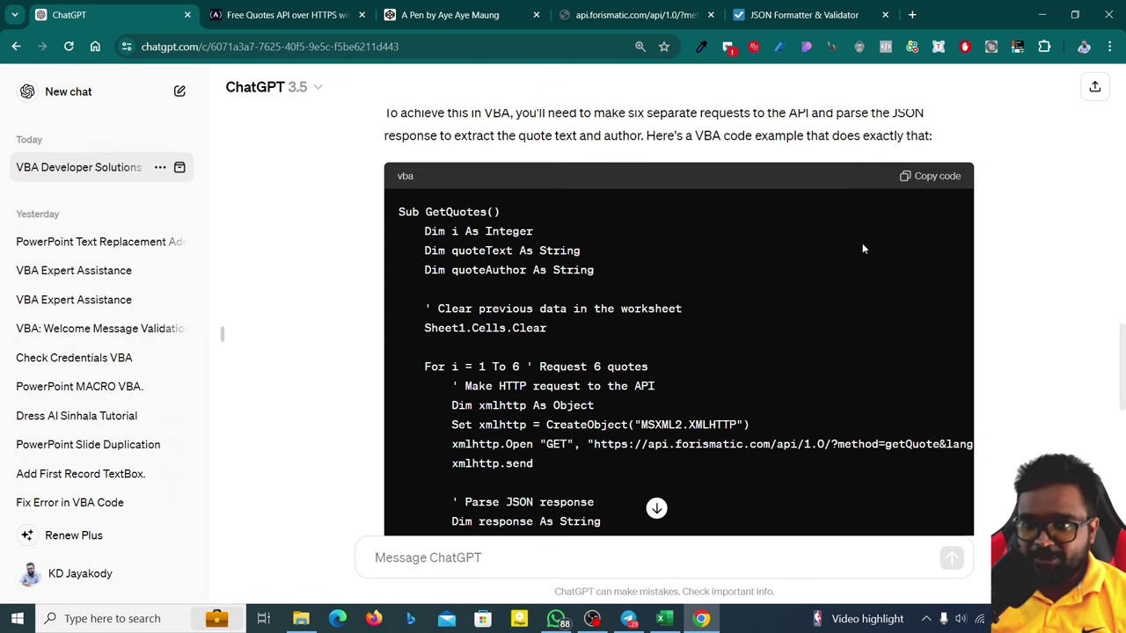
left_click(930, 178)
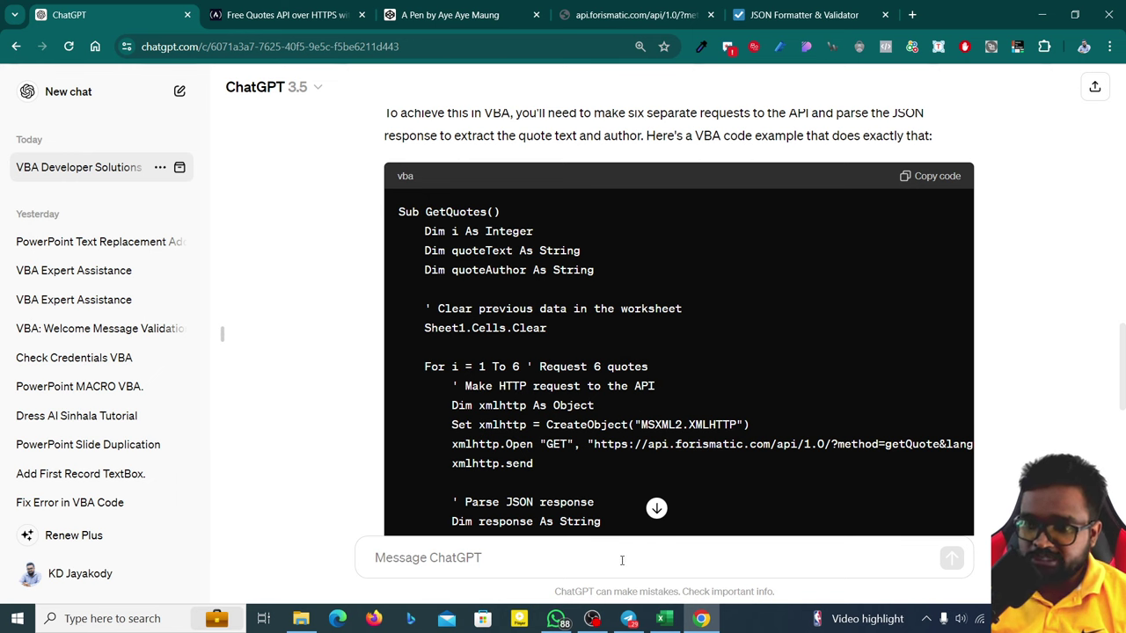
- In EX01, close the accidentally opened Power Query Editor and open the VBA editor with Alt+F11
left_click(665, 619)
left_click(442, 323)
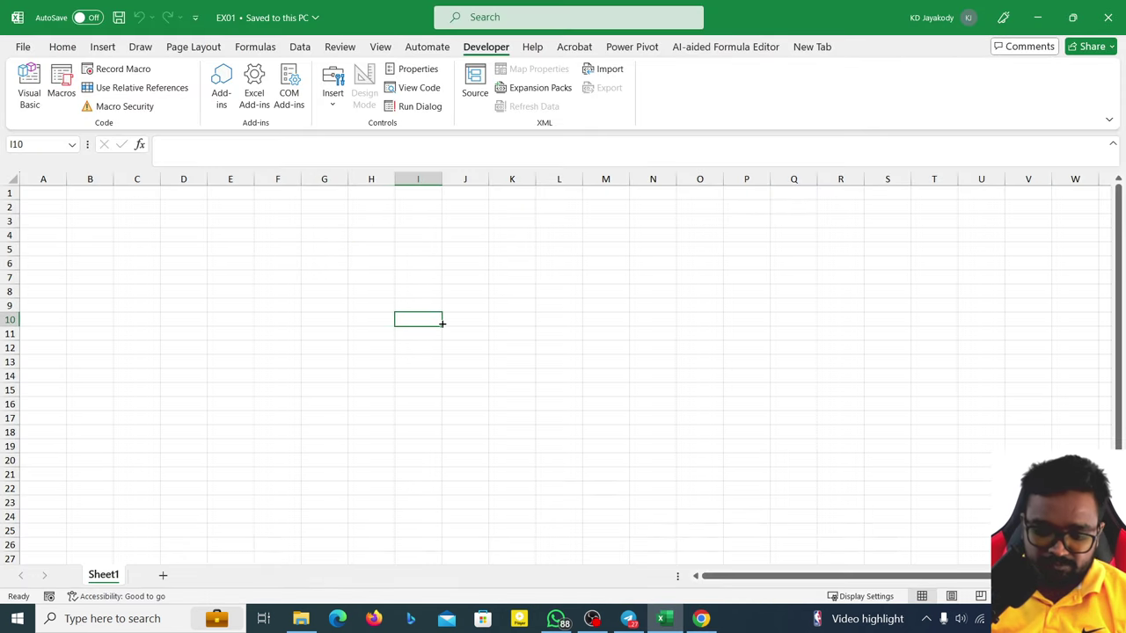
key("alt+F11")
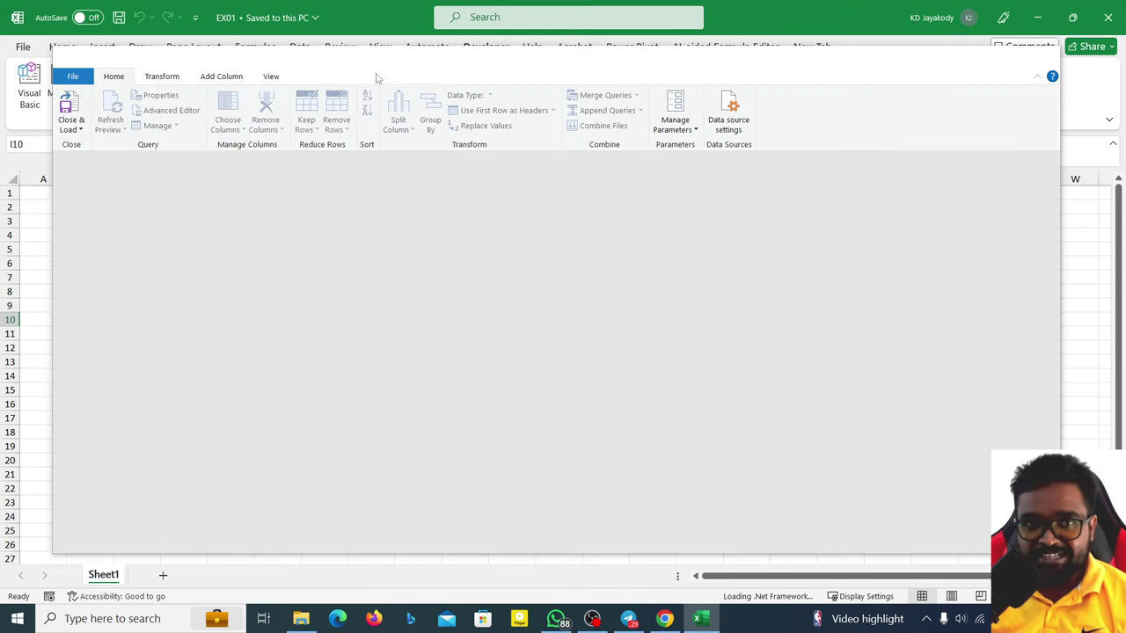
left_click(1052, 51)
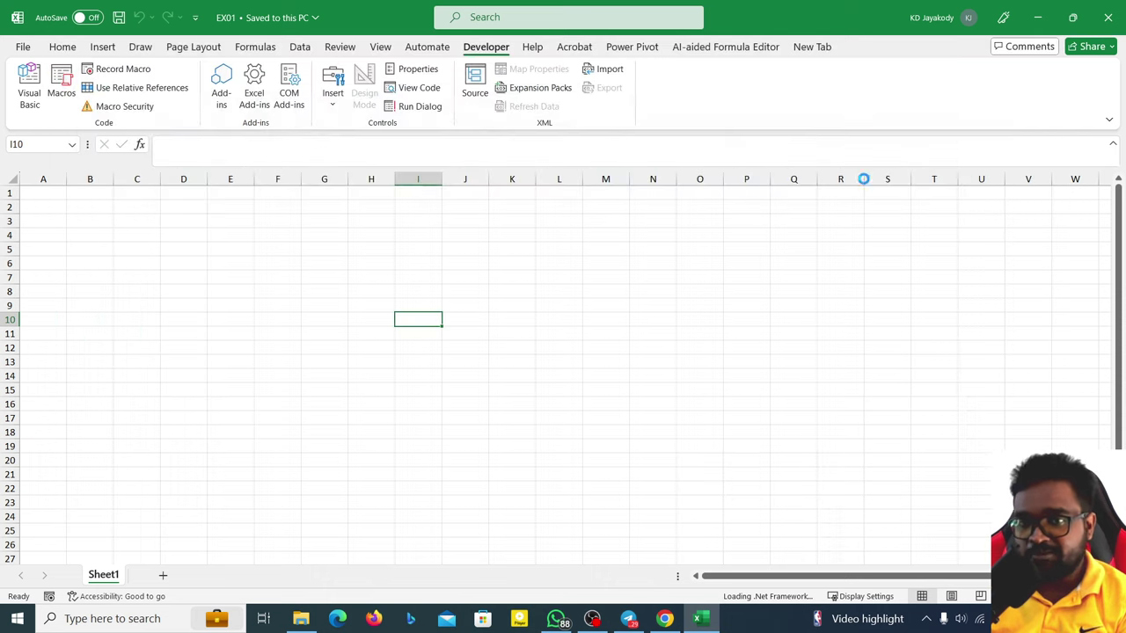
left_click(509, 368)
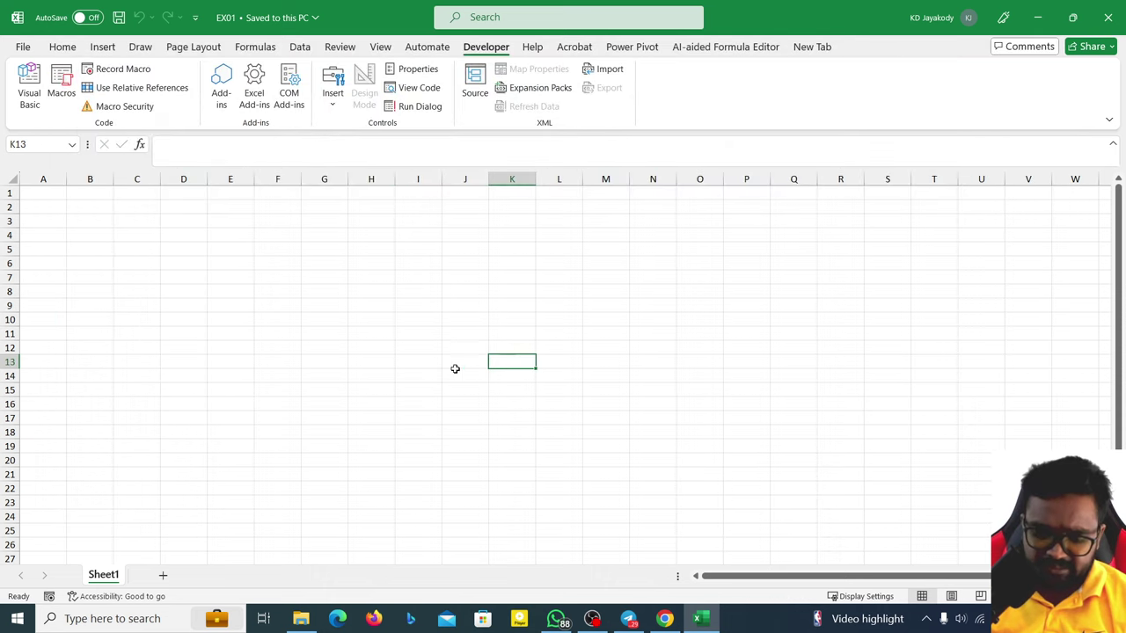
left_click(346, 288)
key("alt+F11")
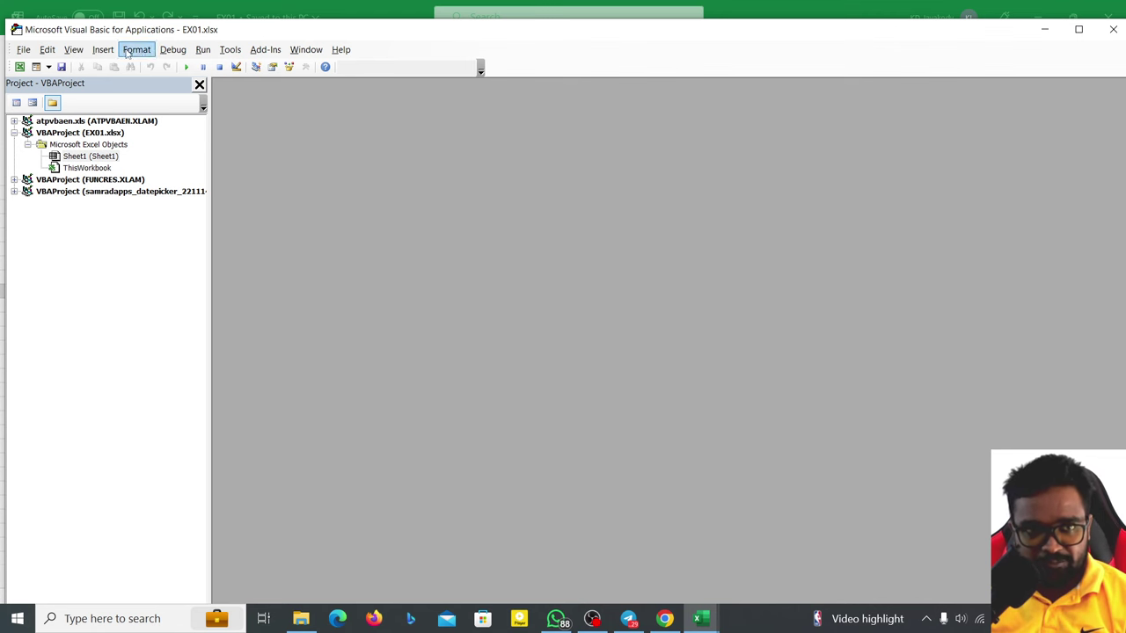
- Insert Module1 and paste the GetQuotes macro into it
left_click(103, 49)
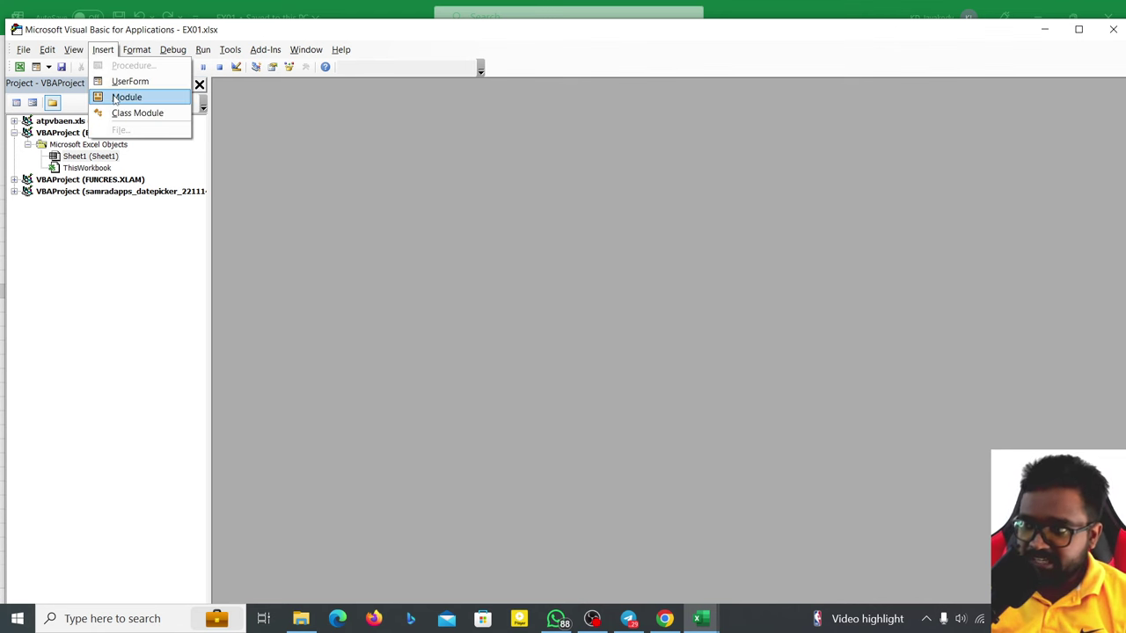
left_click(125, 97)
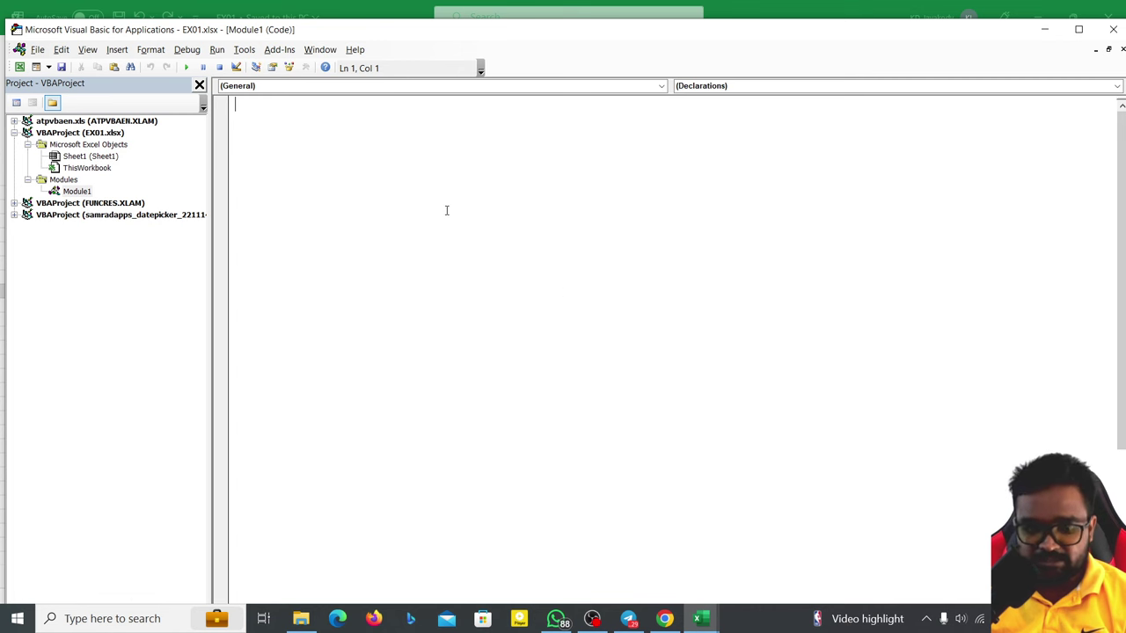
key("ctrl+v")
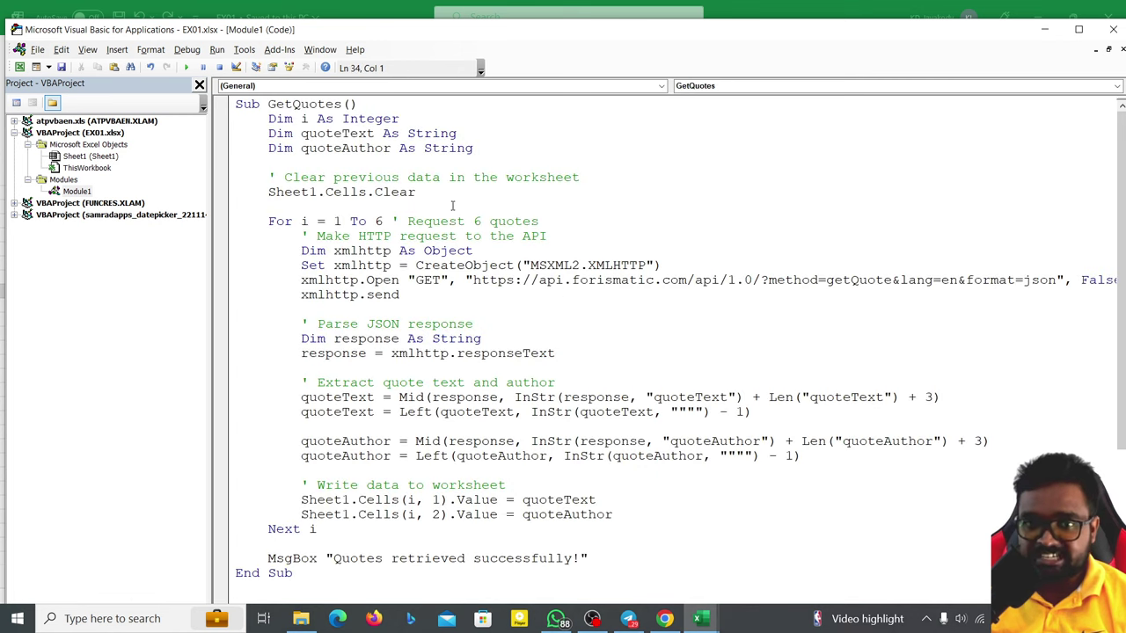
left_click(453, 205)
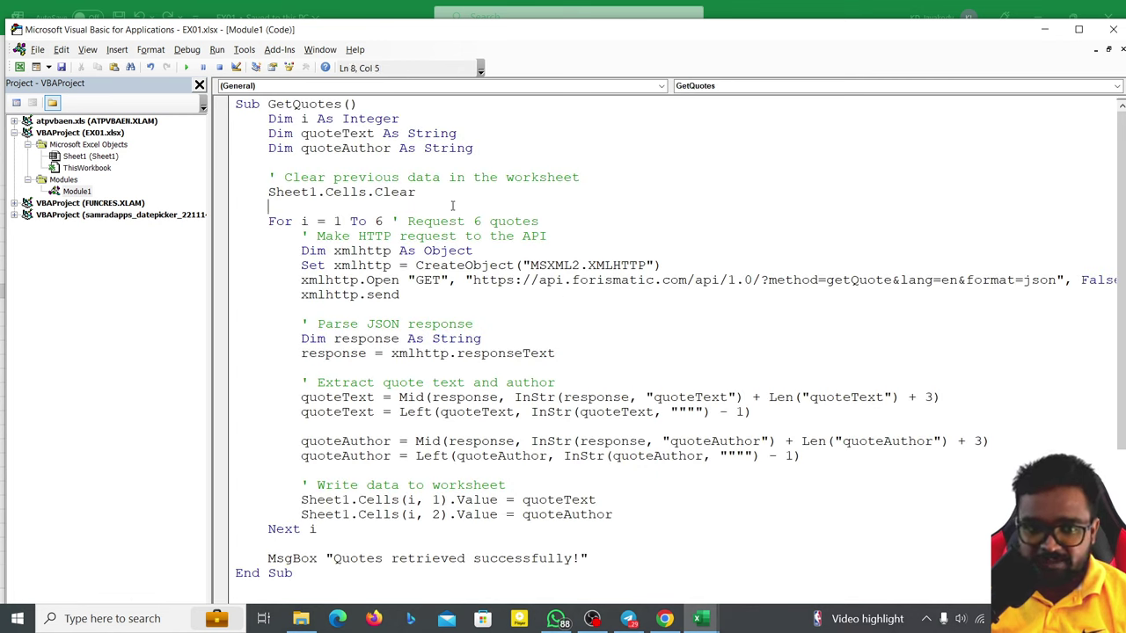
- Save the workbook past the macro-free warning and close the VBA editor
key("ctrl+s")
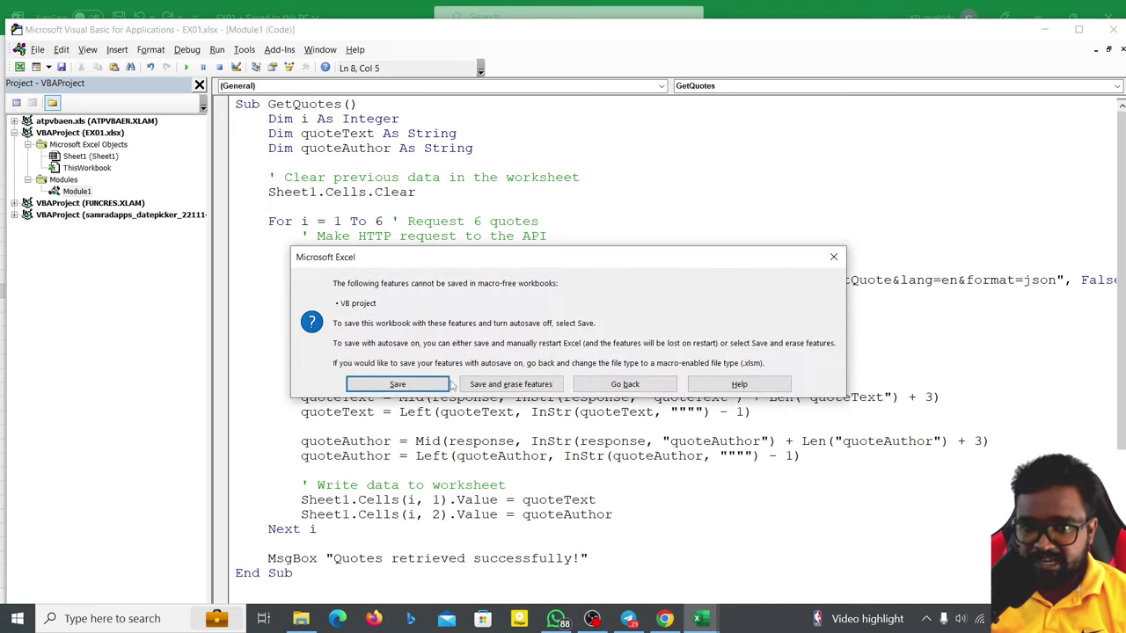
left_click(404, 380)
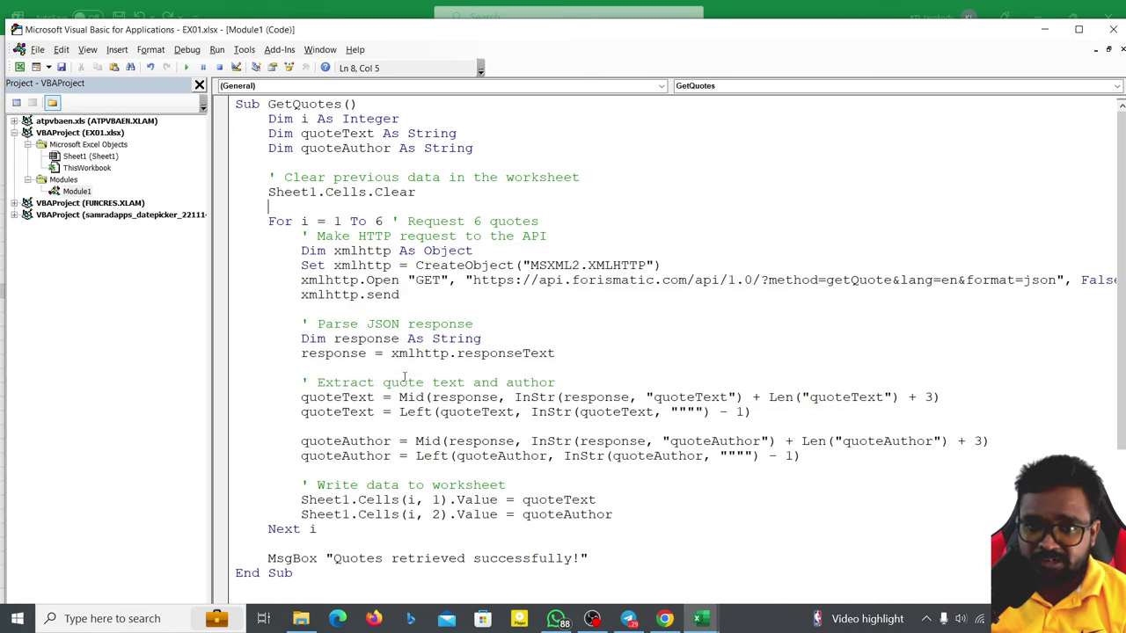
left_click(1113, 29)
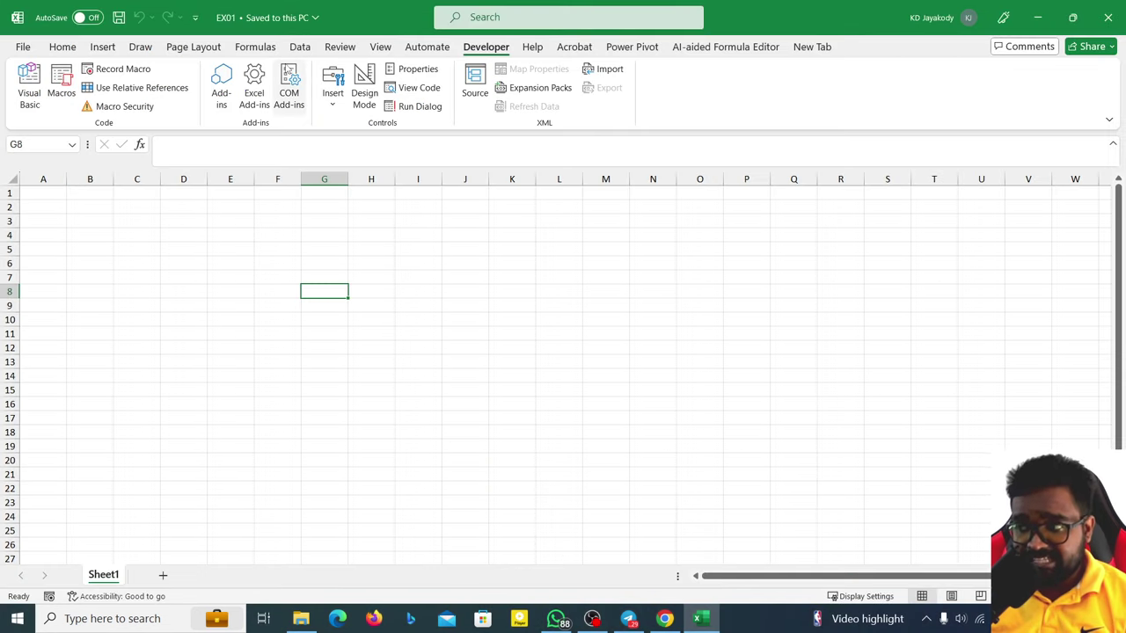
- Save EX01 to the NEWXP1 folder with the Excel Macro-Enabled Workbook (.xlsm) file type
left_click(301, 618)
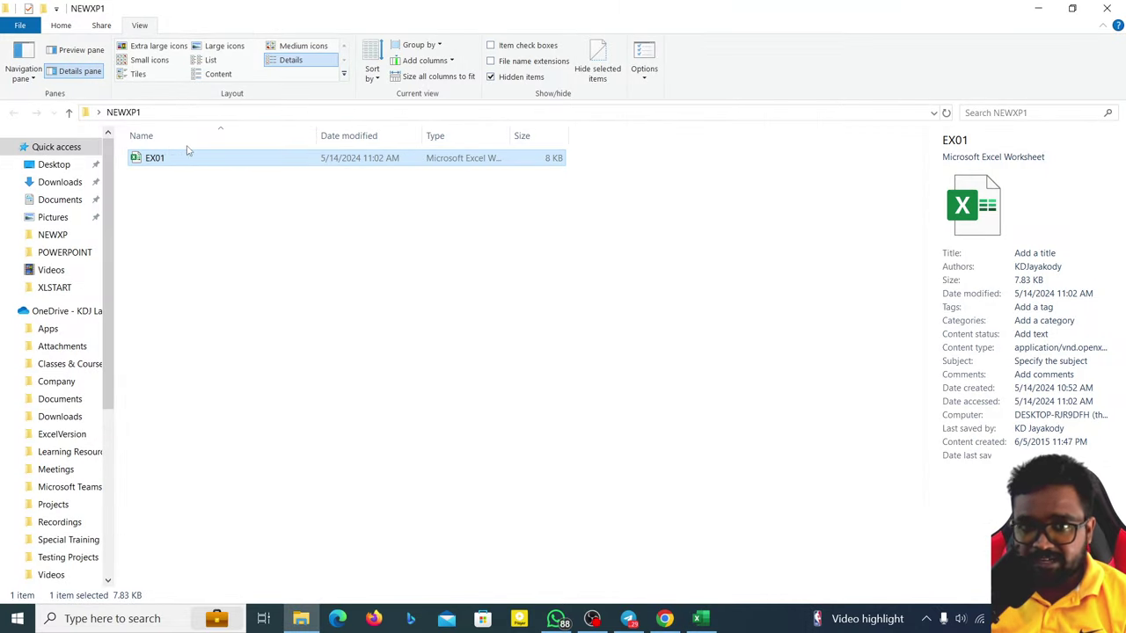
left_click(1038, 8)
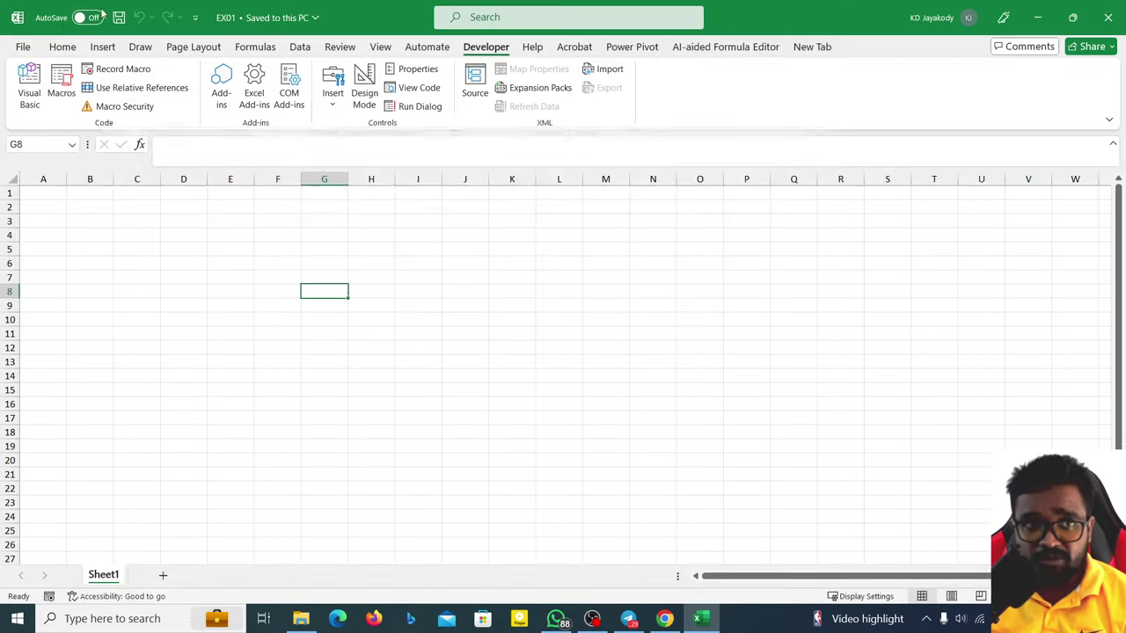
left_click(23, 46)
left_click(77, 270)
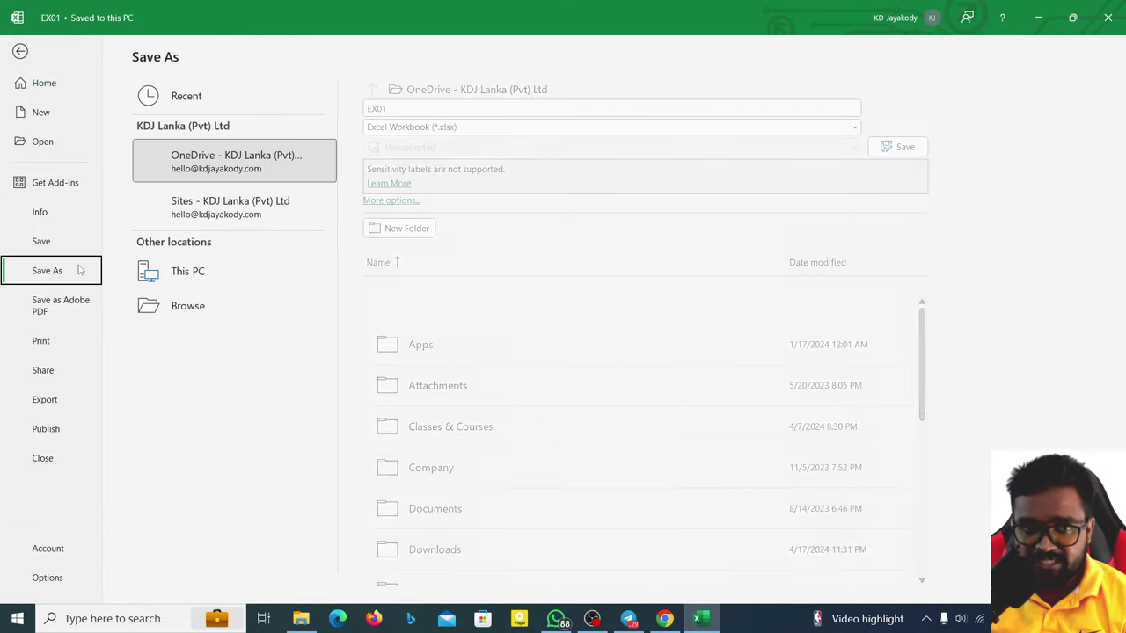
left_click(187, 337)
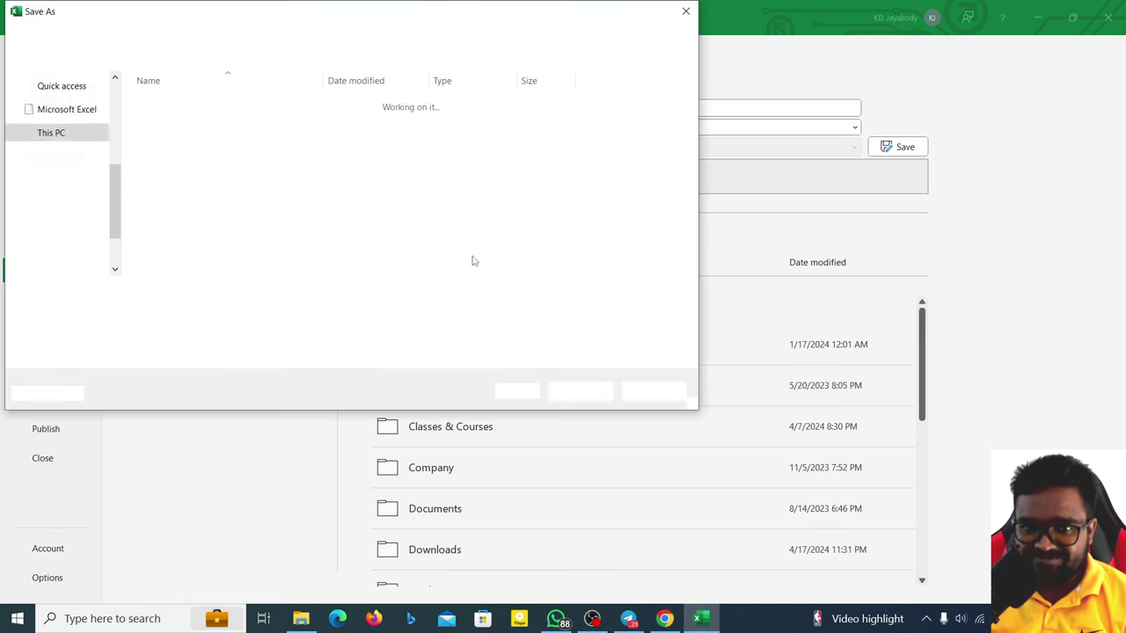
left_click(220, 312)
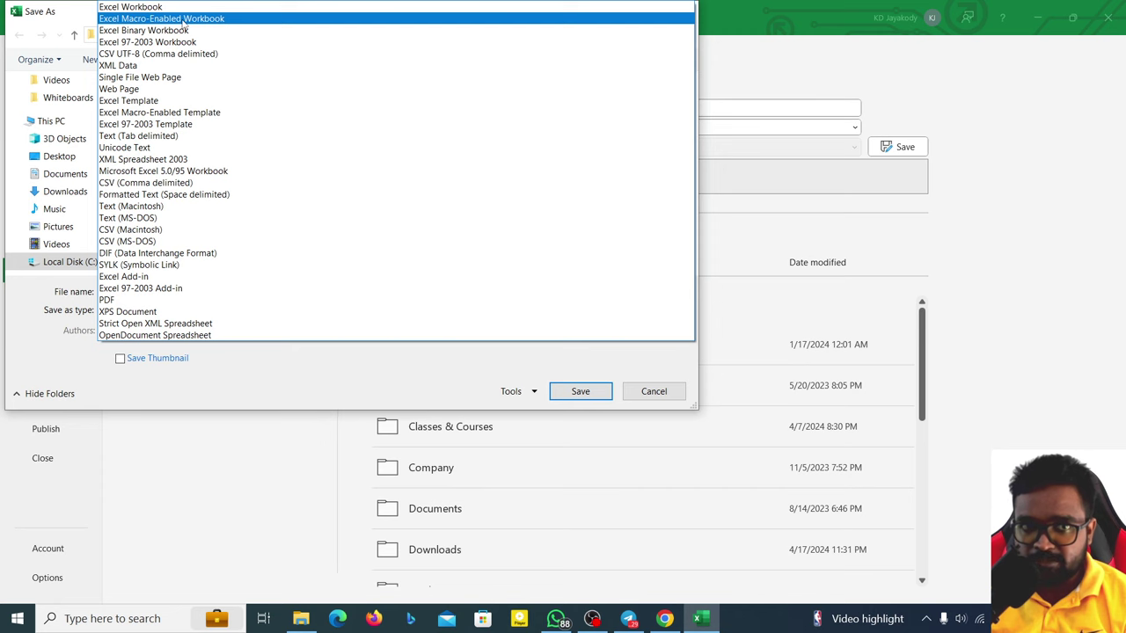
left_click(185, 20)
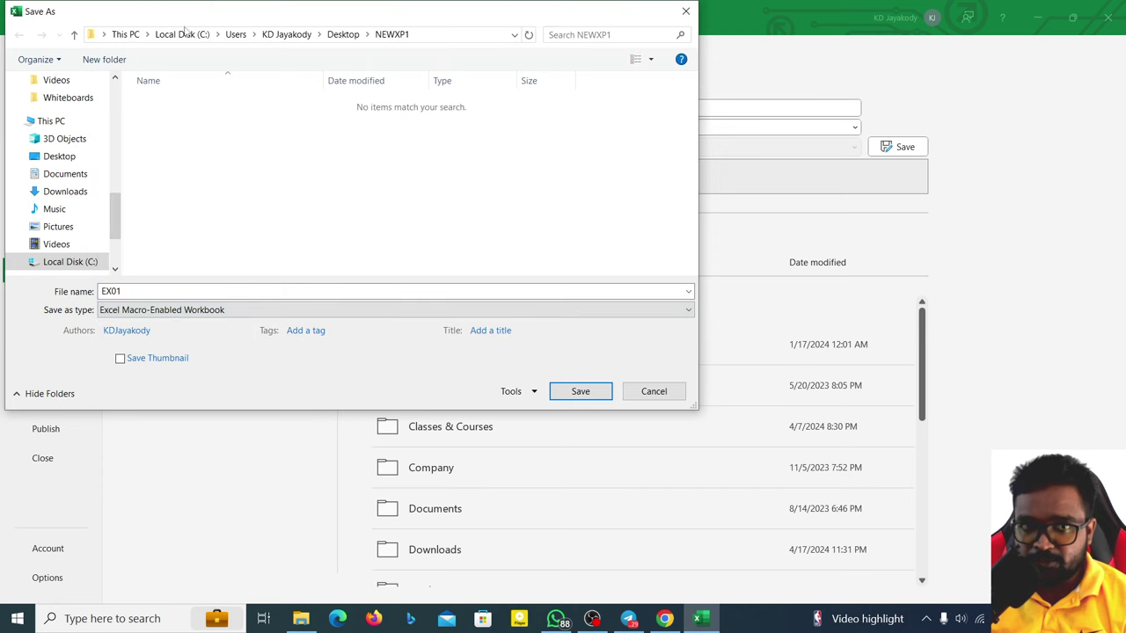
left_click(579, 391)
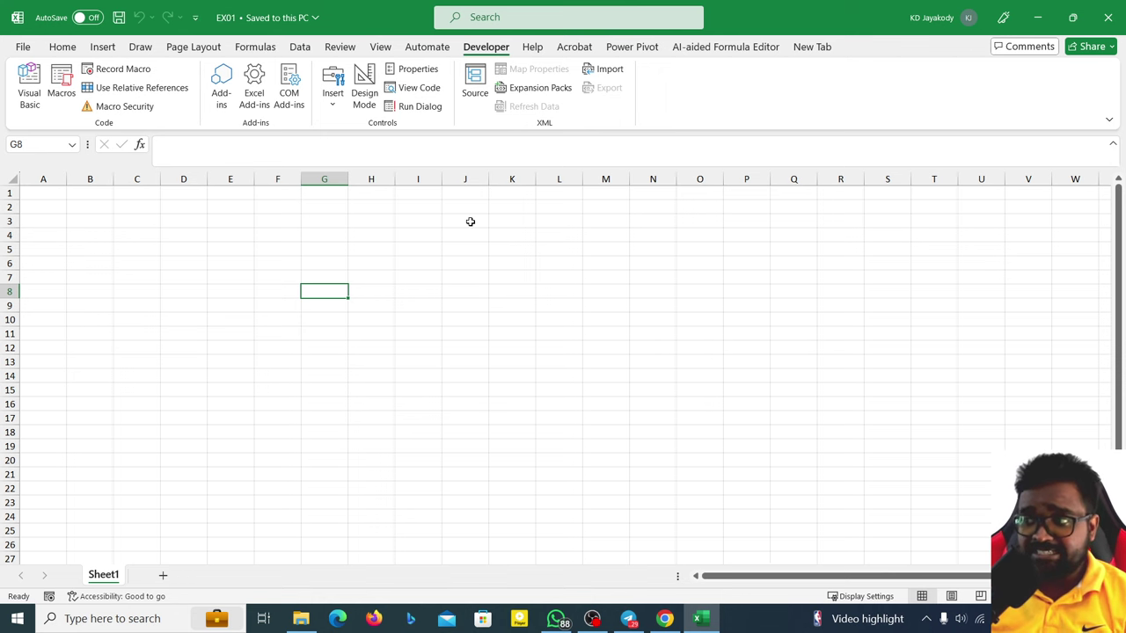
- Turn on file name extensions in NEWXP1 and compare EX01.xlsm (13 KB) with EX01.xlsx
left_click(301, 619)
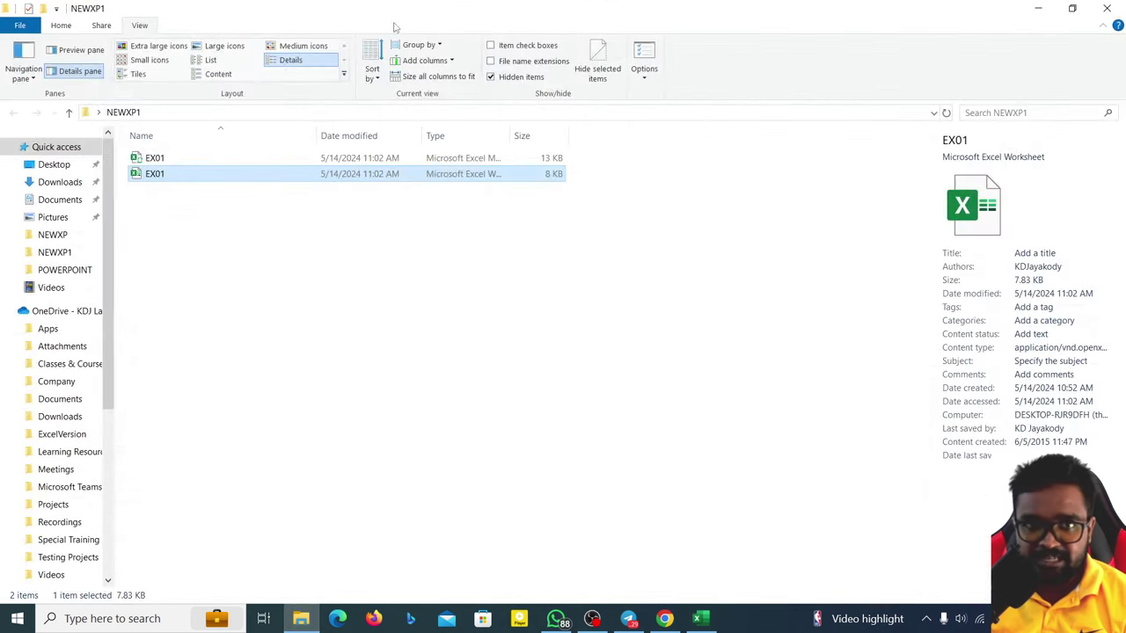
left_click(219, 158)
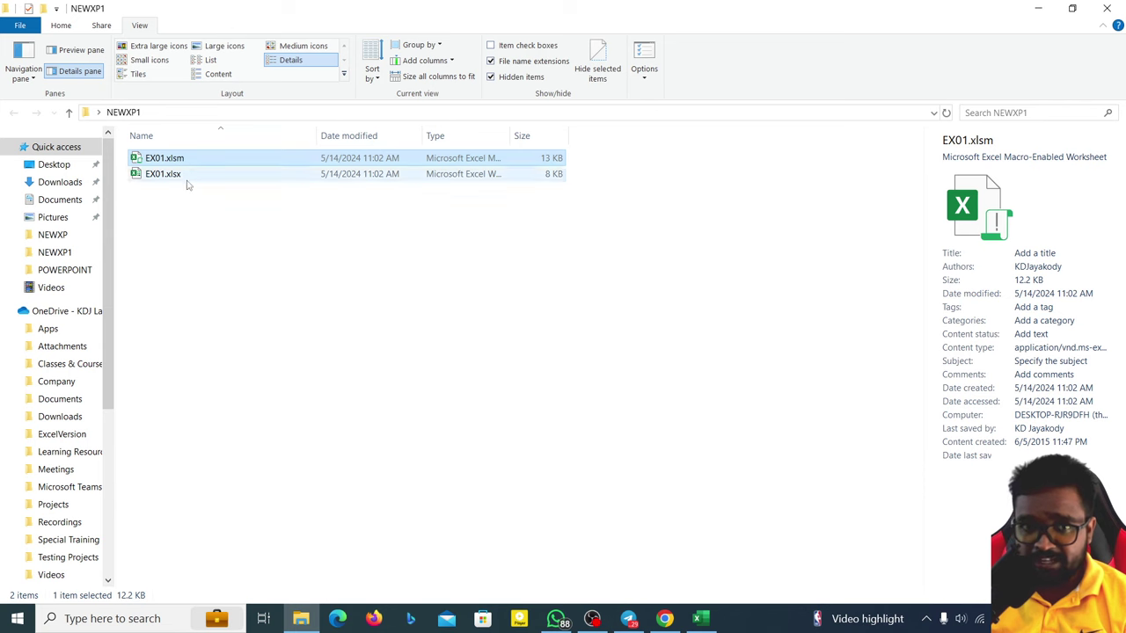
left_click(196, 174)
left_click(179, 162)
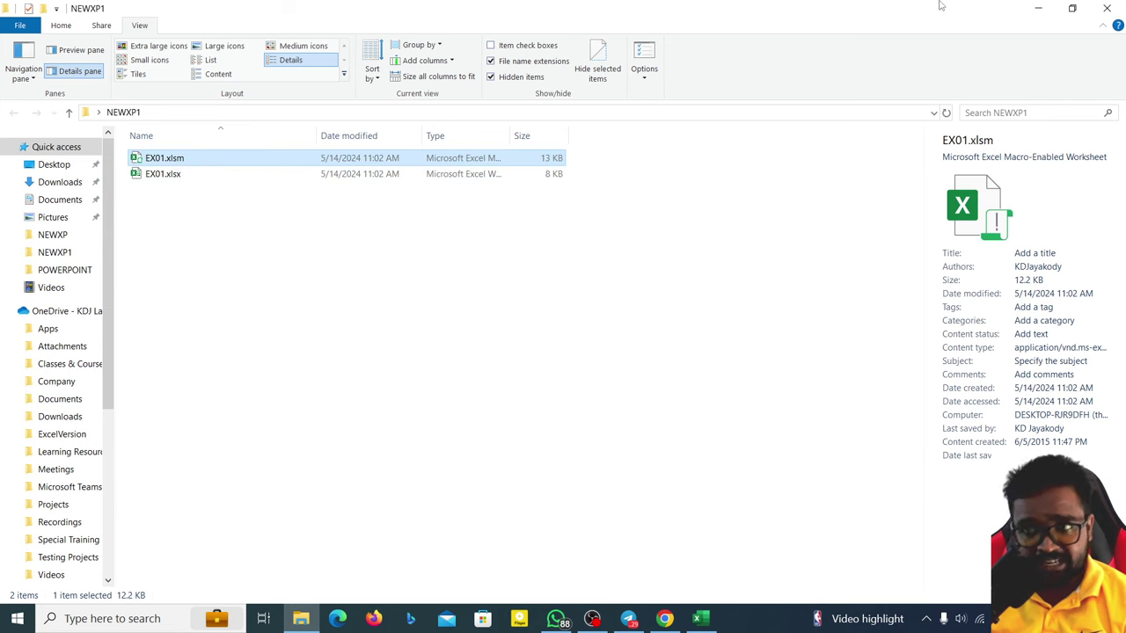
left_click(1038, 7)
left_click(579, 433)
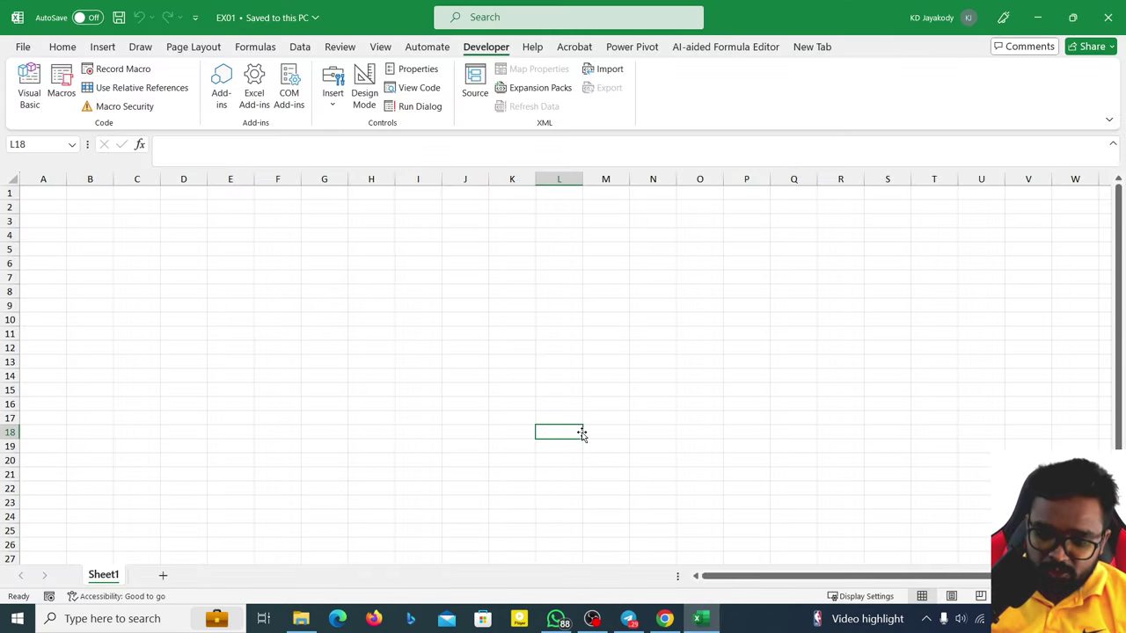
- Run GetQuotes from the VBA editor, filling A1:B6 with six Wayne Dyer quotes
key("alt+F11")
left_click(524, 353)
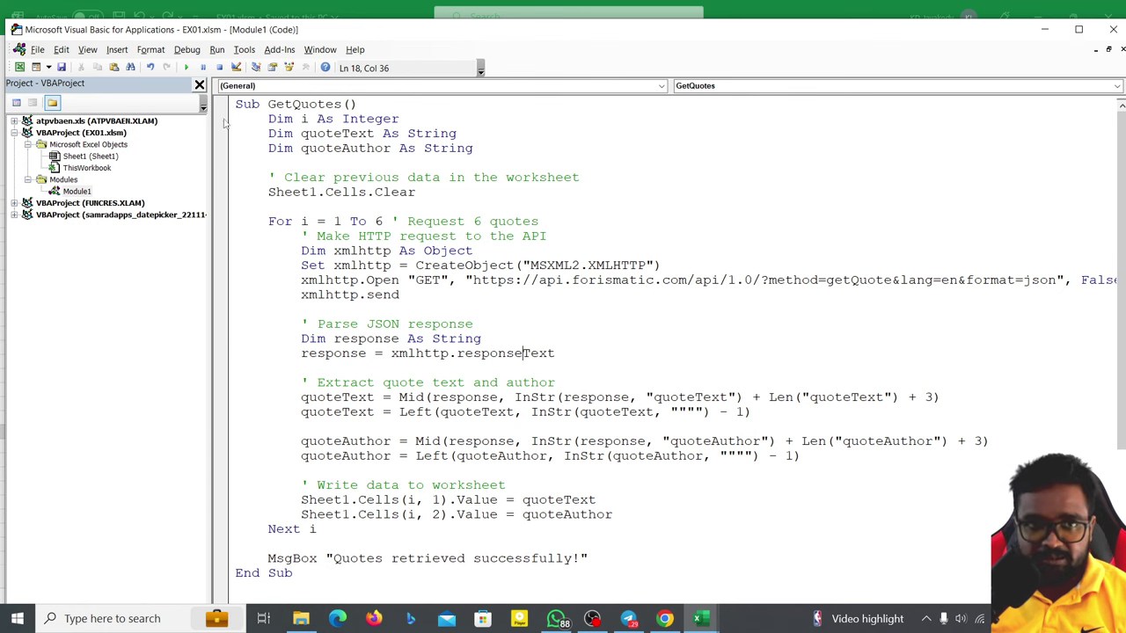
left_click(182, 66)
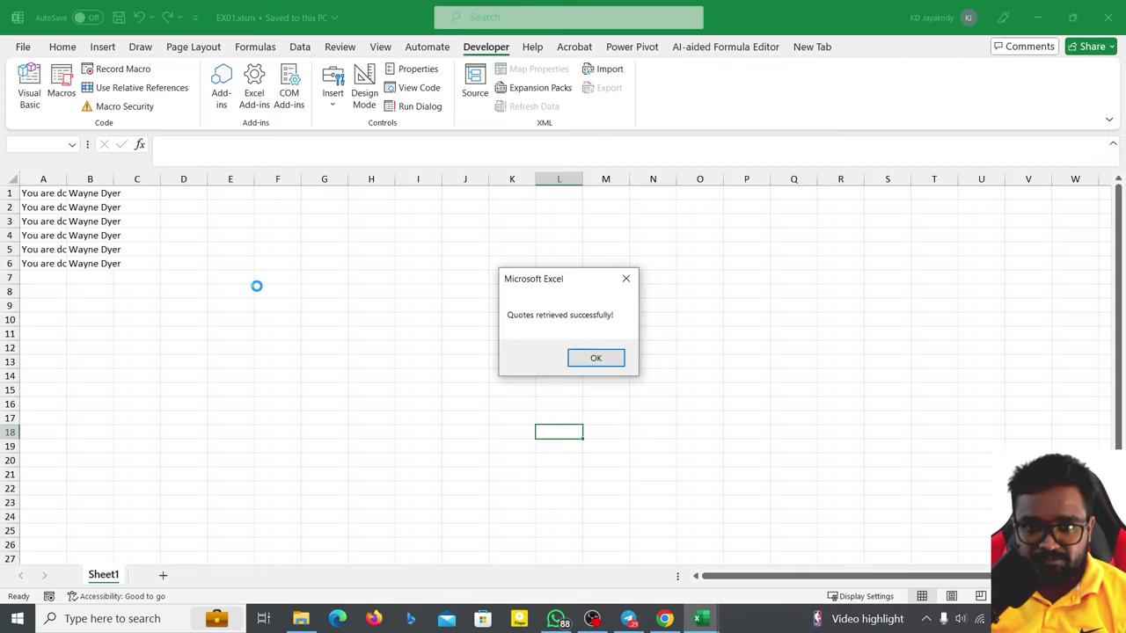
- Dismiss 'Quotes retrieved successfully!' and widen column A to show the full Wayne Dyer quotes
left_click(595, 358)
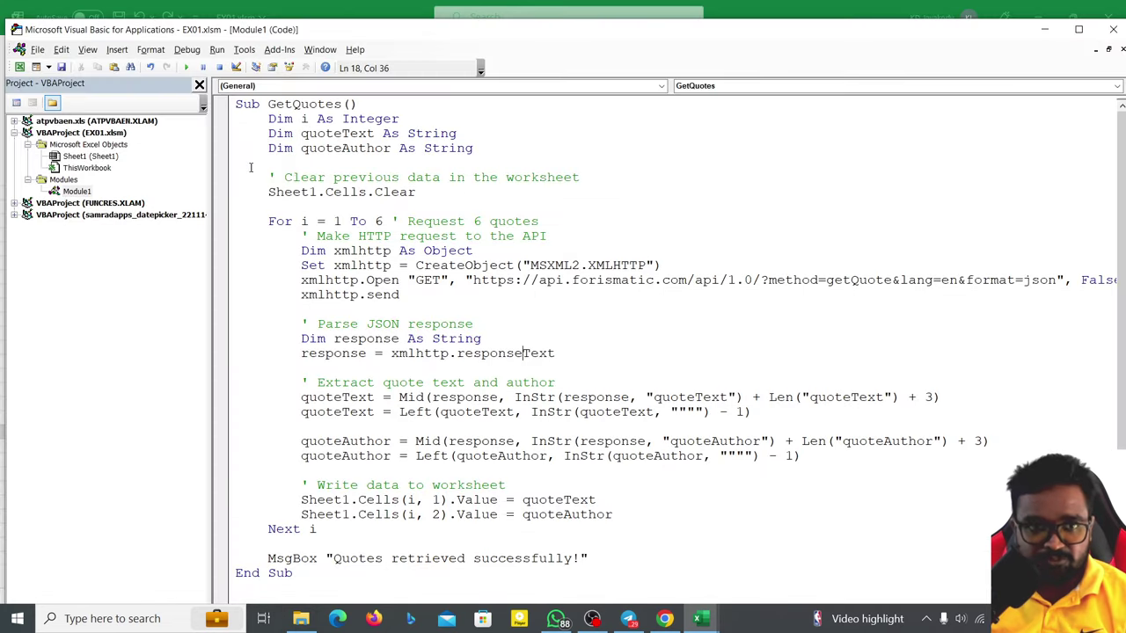
left_click(1041, 10)
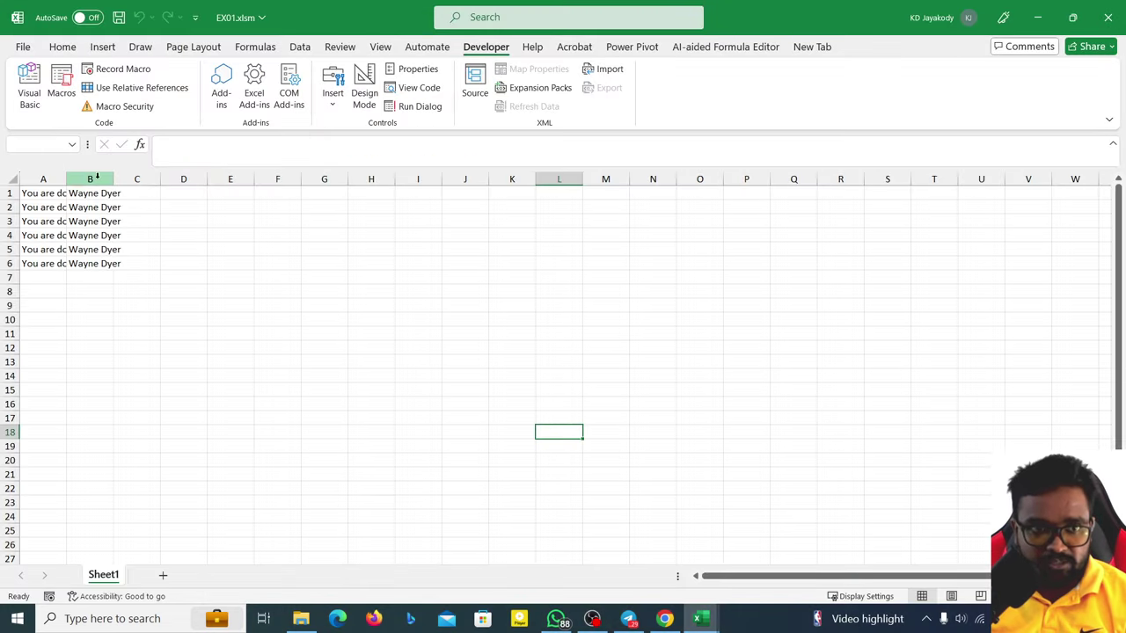
left_click_drag(66, 180, 414, 191)
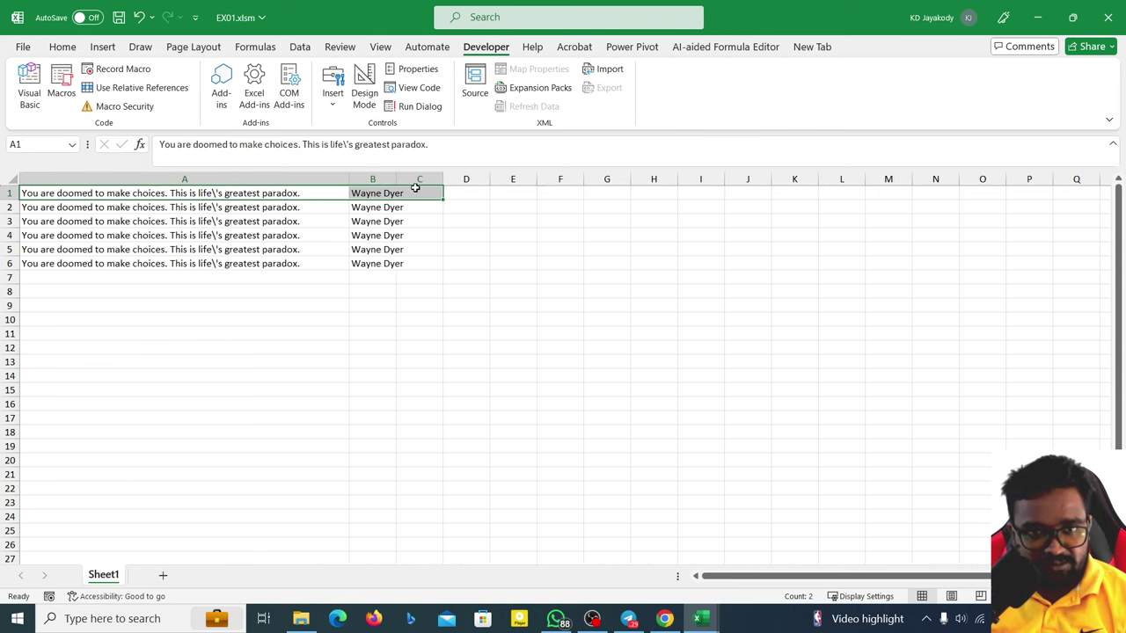
left_click(407, 278)
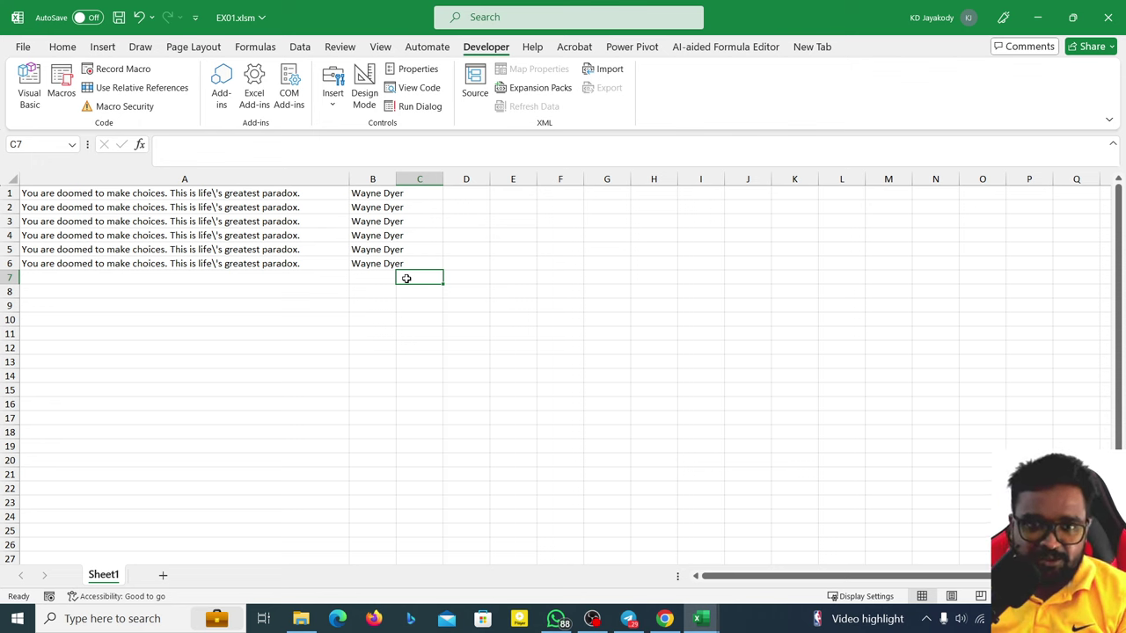
left_click(665, 618)
- Reload the api.forismatic.com response three times to confirm each returns a new quote, then return to the GetQuotes code
left_click(633, 15)
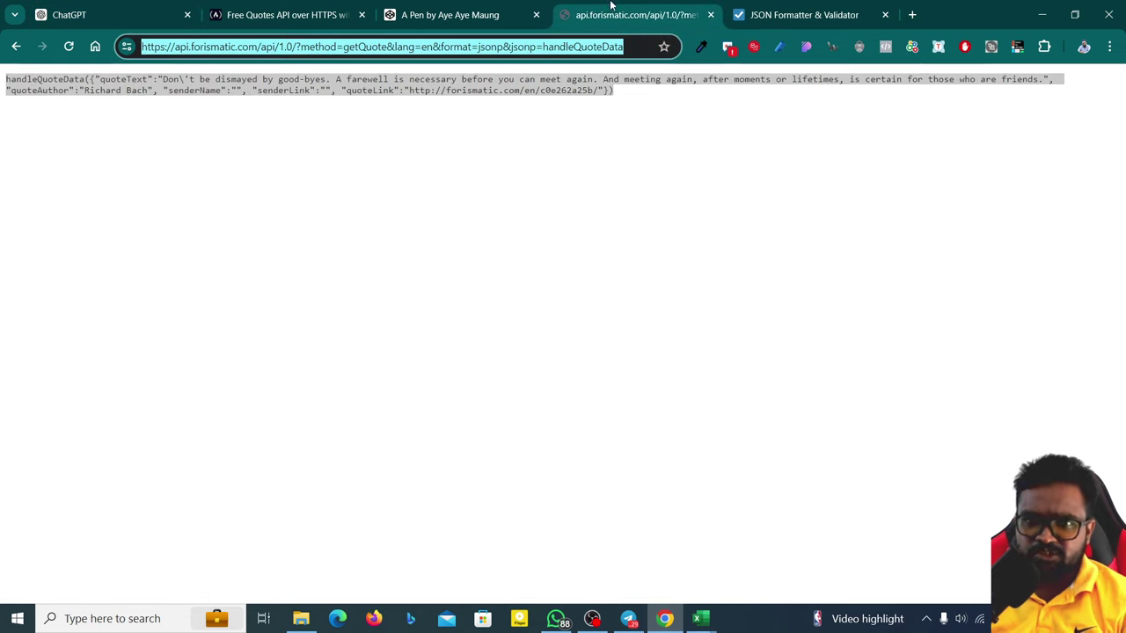
left_click(551, 48)
key("Return")
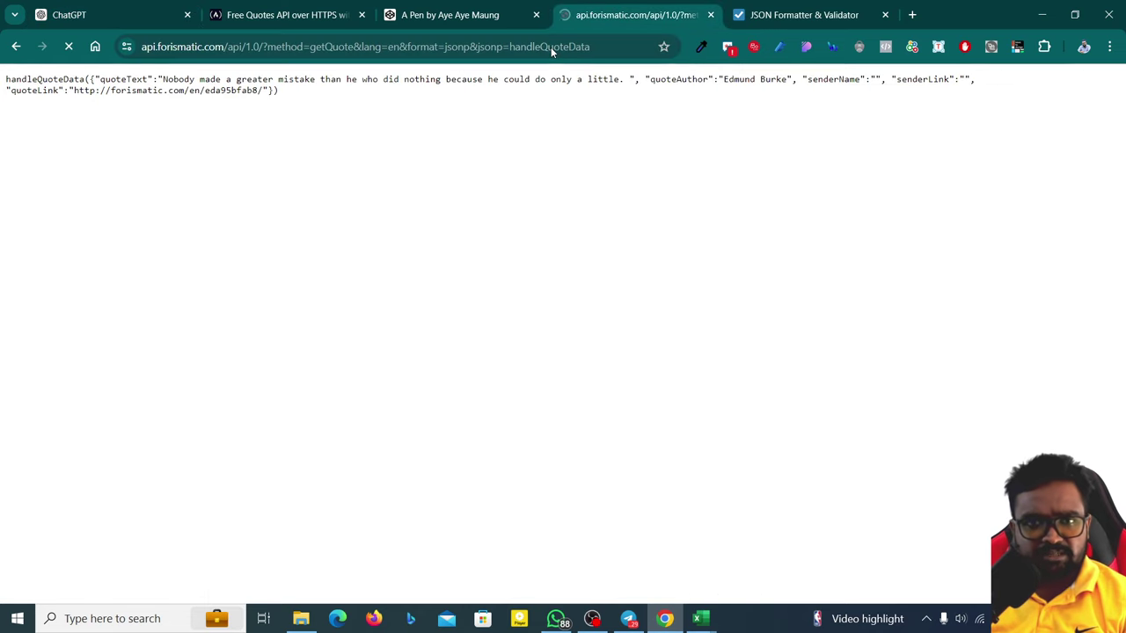
left_click(551, 47)
key("Return")
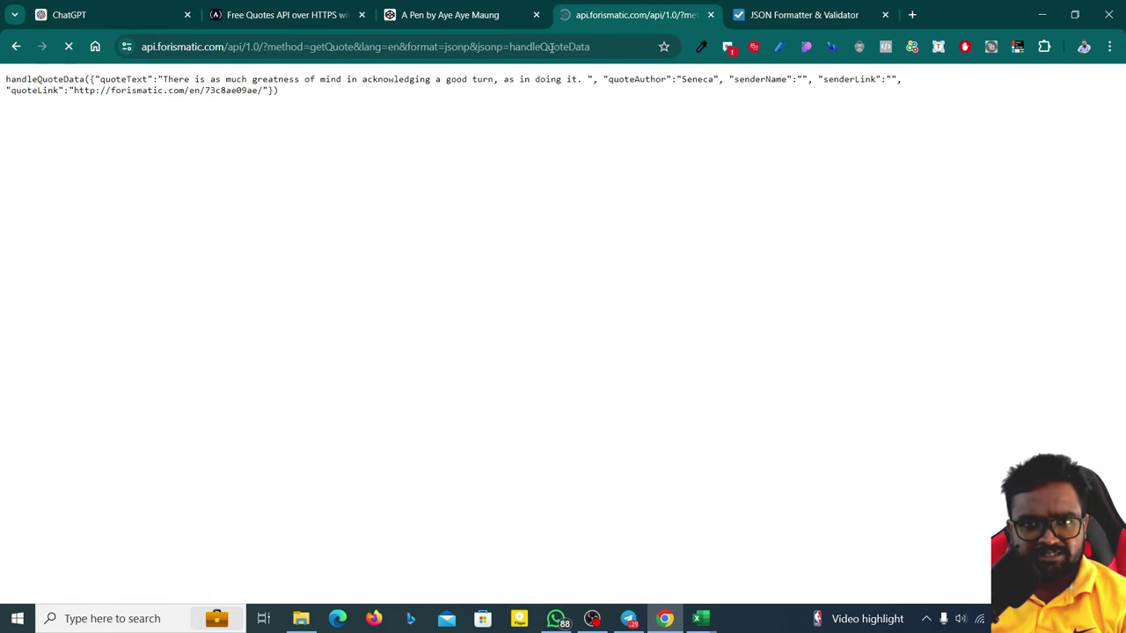
left_click(551, 47)
key("Return")
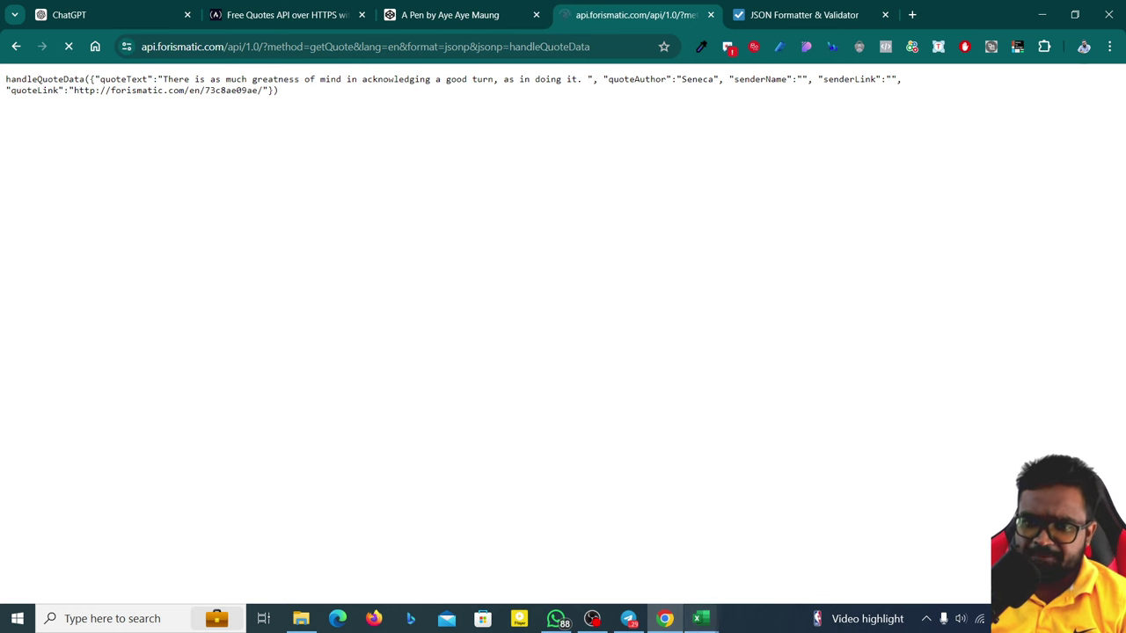
mouse_move(700, 619)
left_click(754, 550)
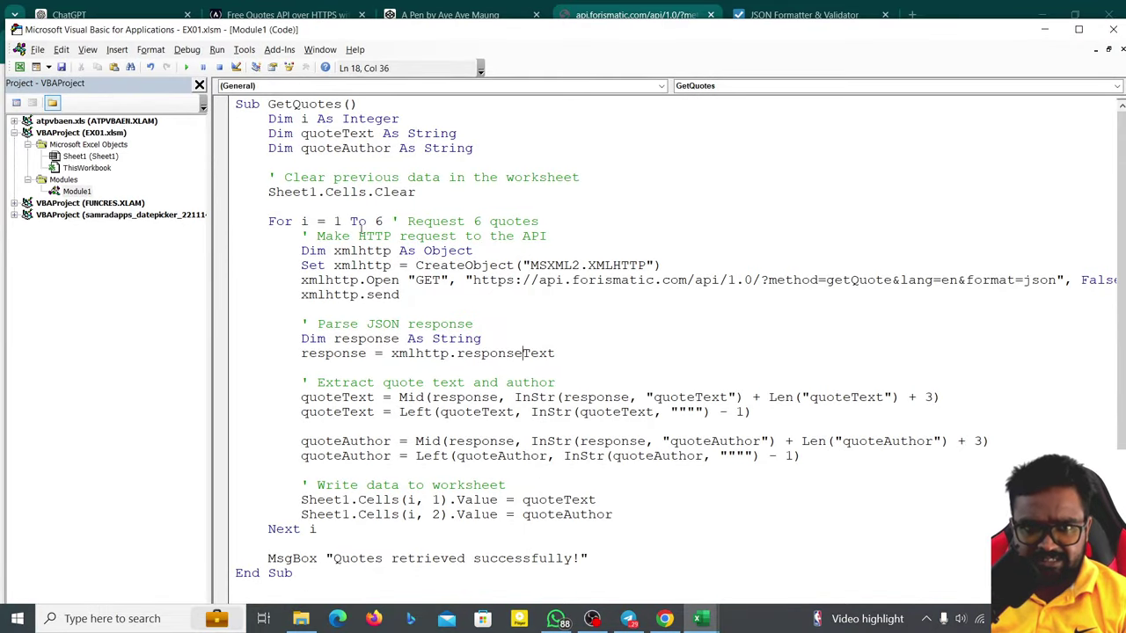
- Review the six-quote loop and API request lines in GetQuotes, then glance at the API response
left_click_drag(350, 222, 499, 226)
left_click(520, 265)
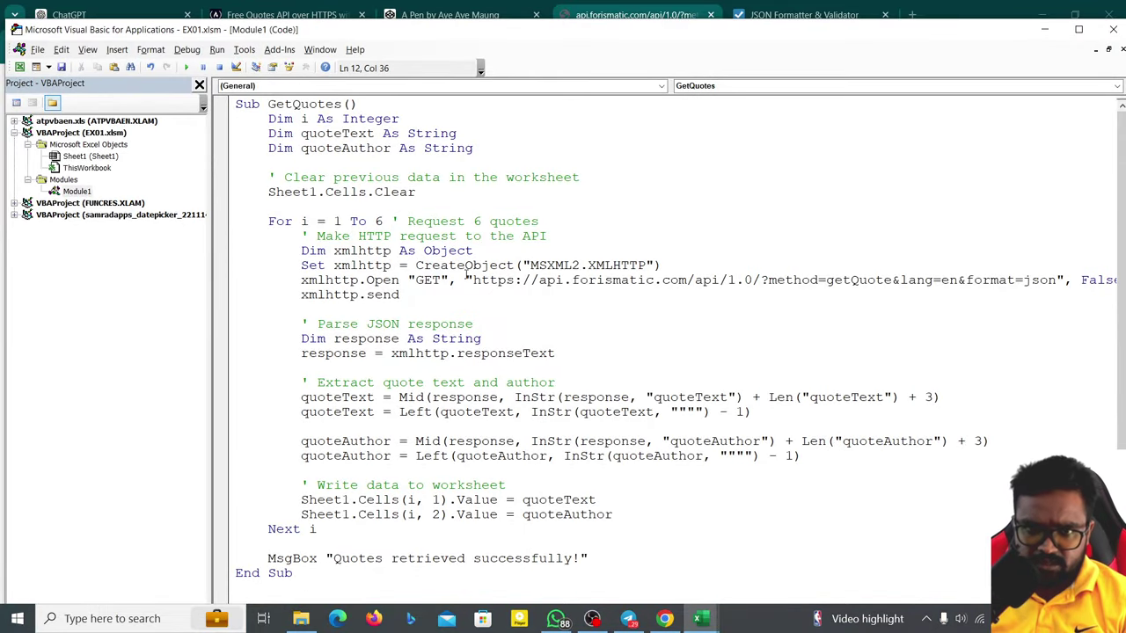
left_click_drag(466, 279, 400, 299)
left_click(576, 441)
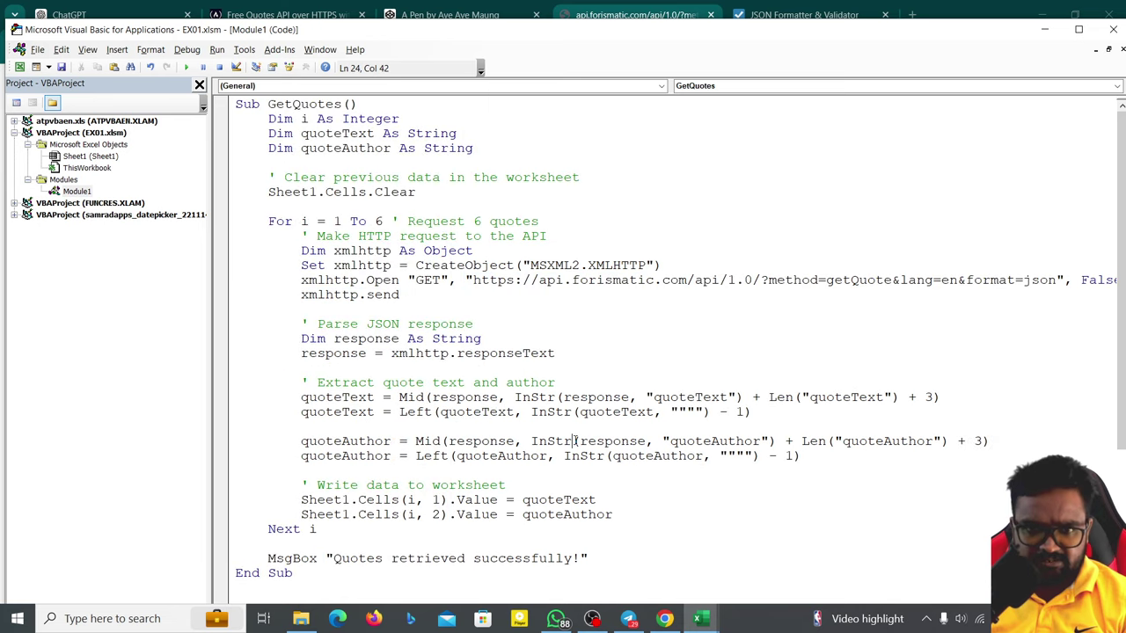
left_click(638, 6)
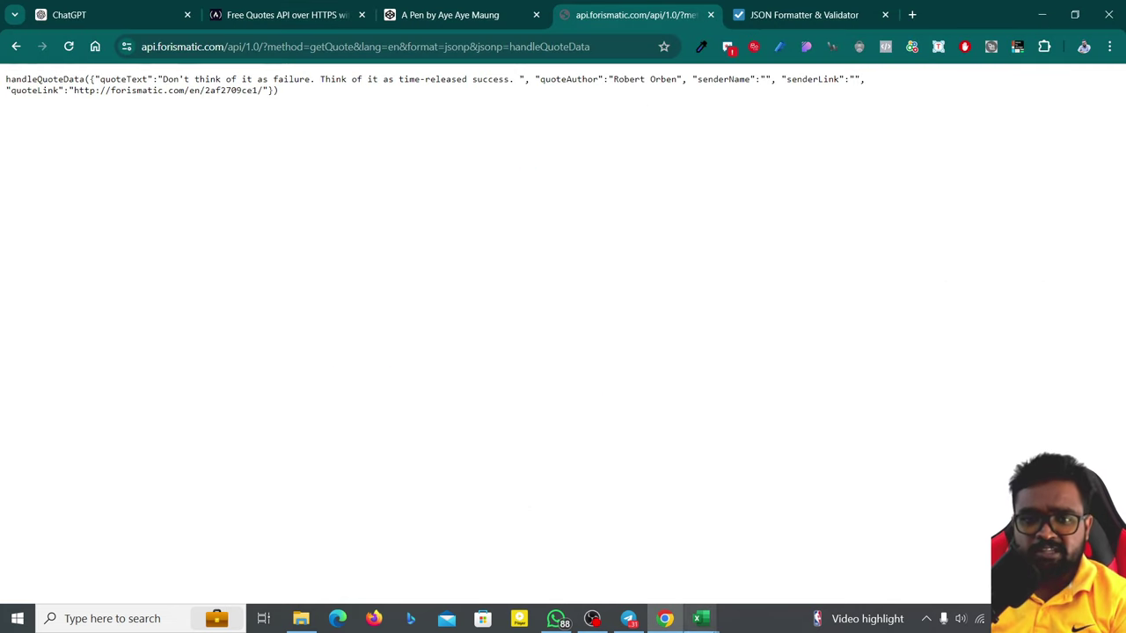
- Rerun GetQuotes and confirm all six rows again show the same Wayne Dyer quote
mouse_move(701, 618)
left_click(631, 556)
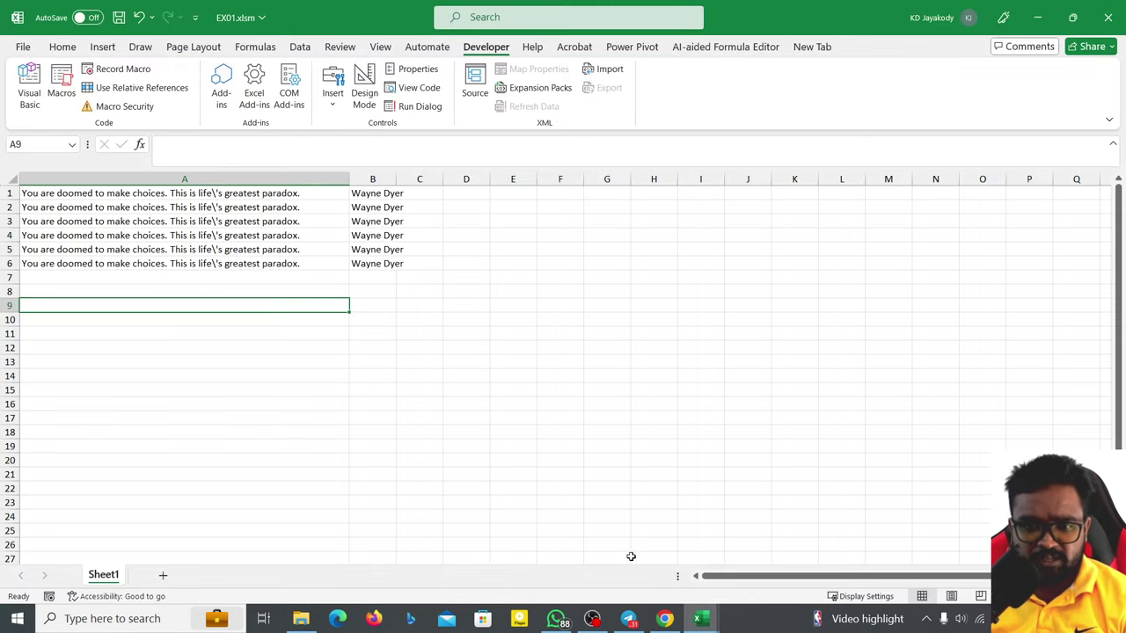
left_click(783, 536)
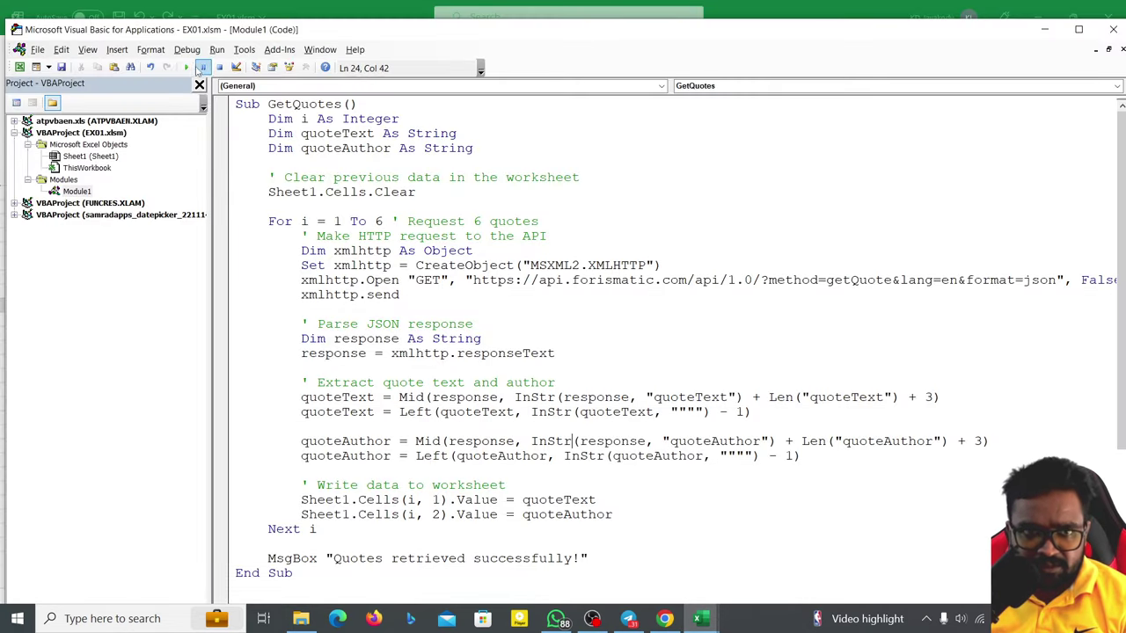
left_click(188, 67)
left_click(593, 357)
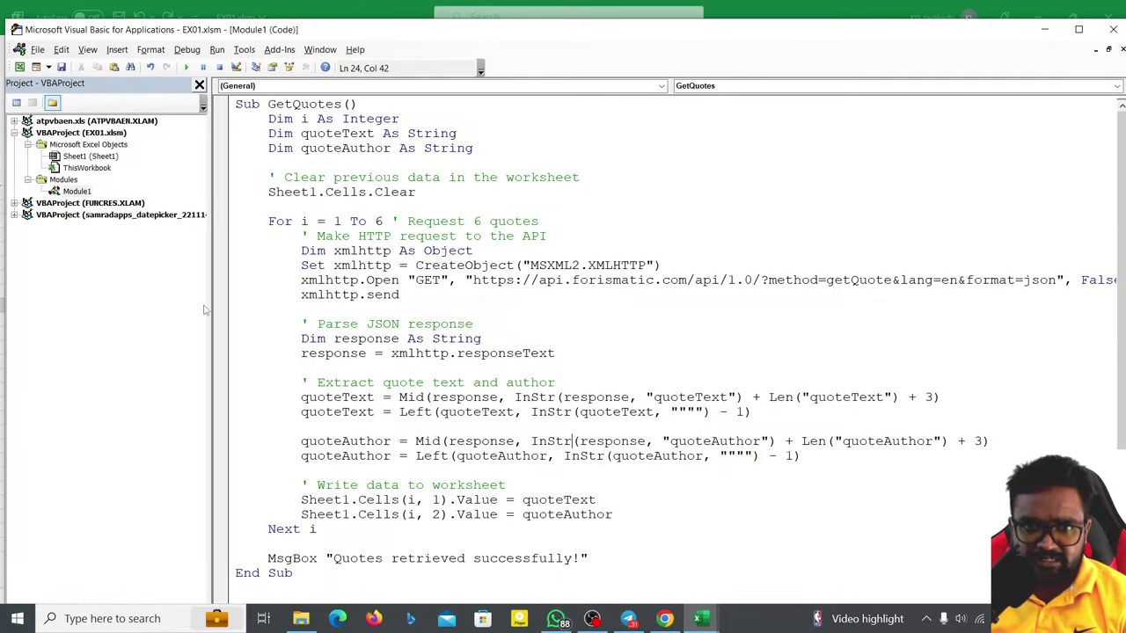
key("alt+F11")
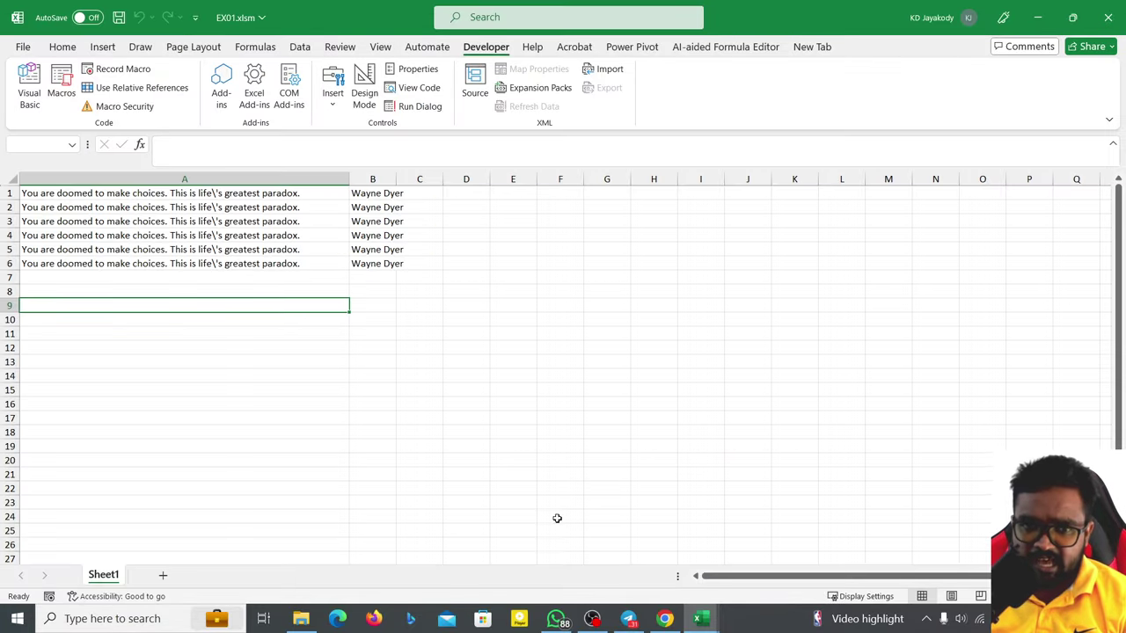
left_click(669, 616)
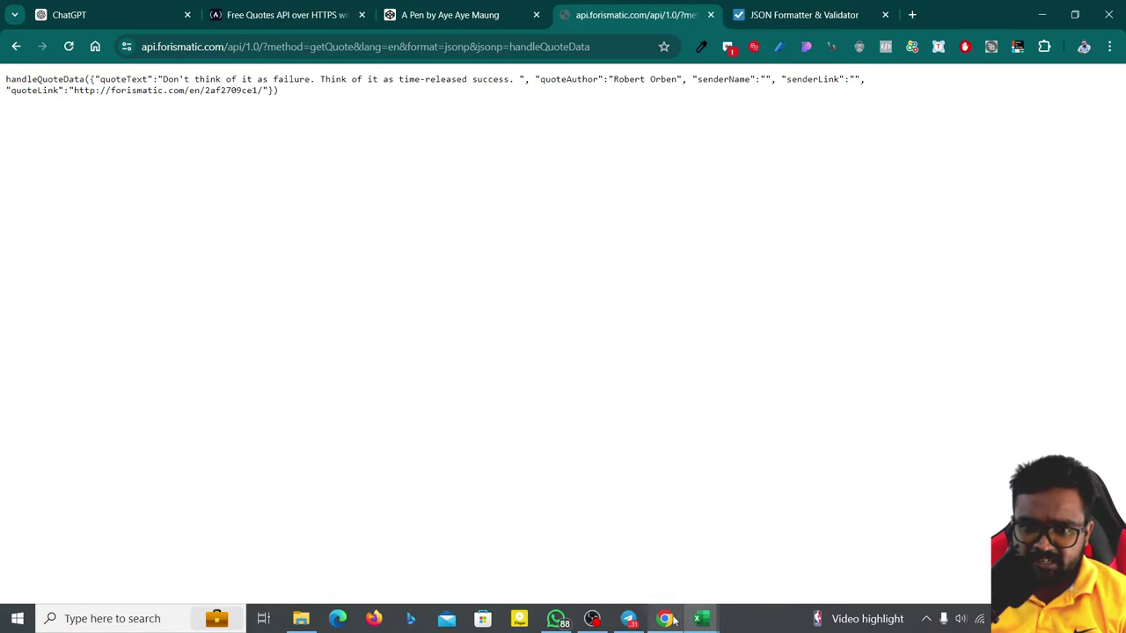
- Send ChatGPT the message 'i get the same quote again and again. can you fix the issue'
left_click(148, 6)
left_click(552, 572)
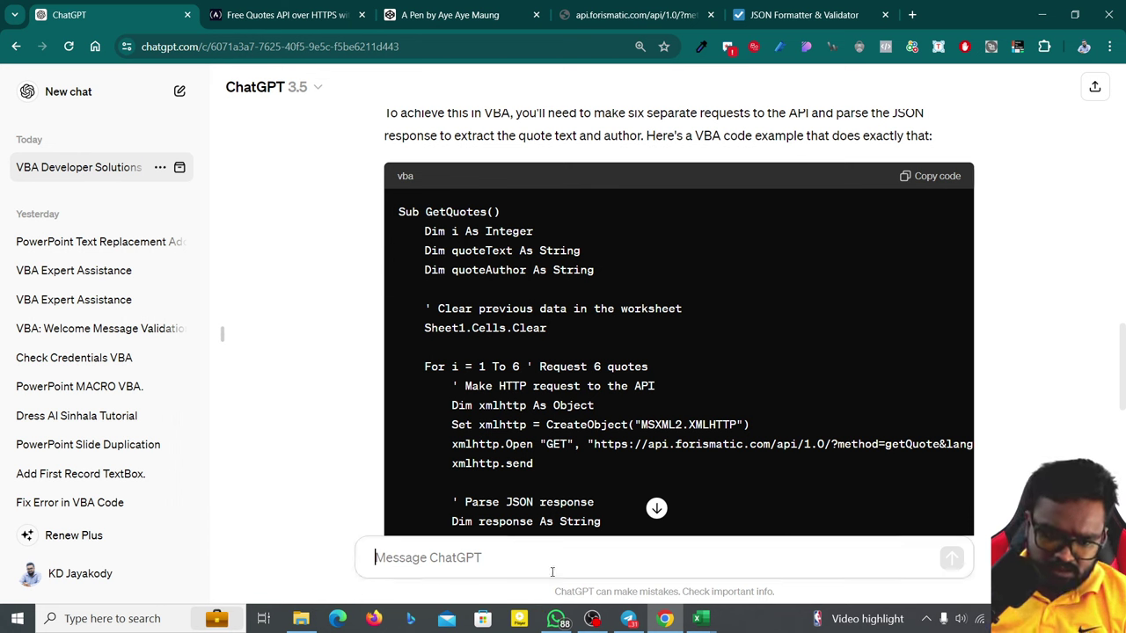
type("i get the")
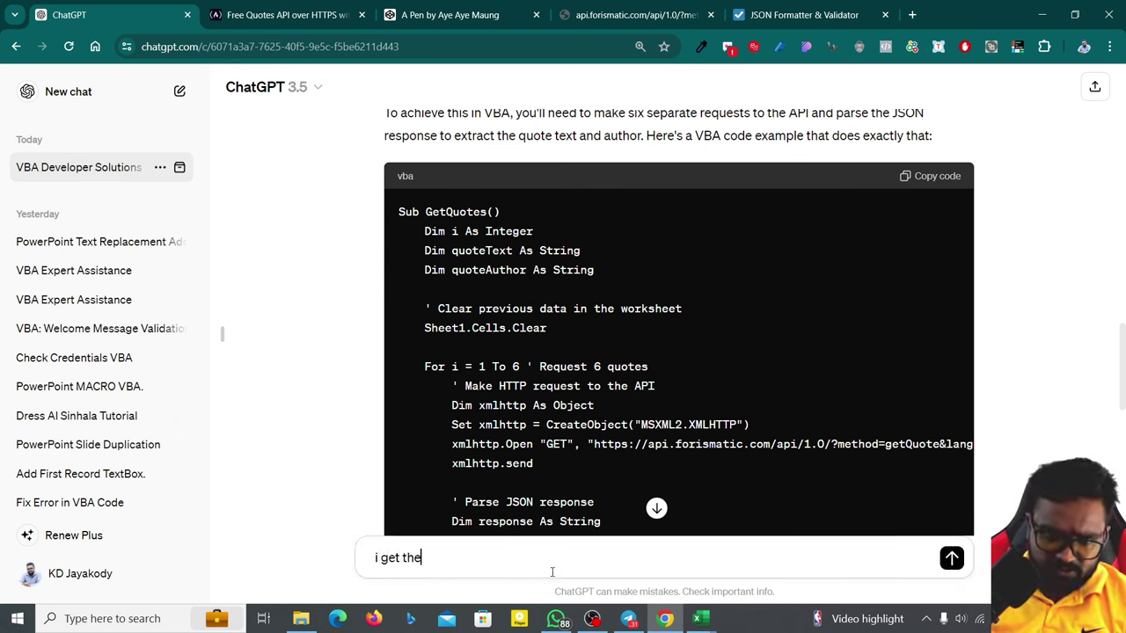
type(" same quote ")
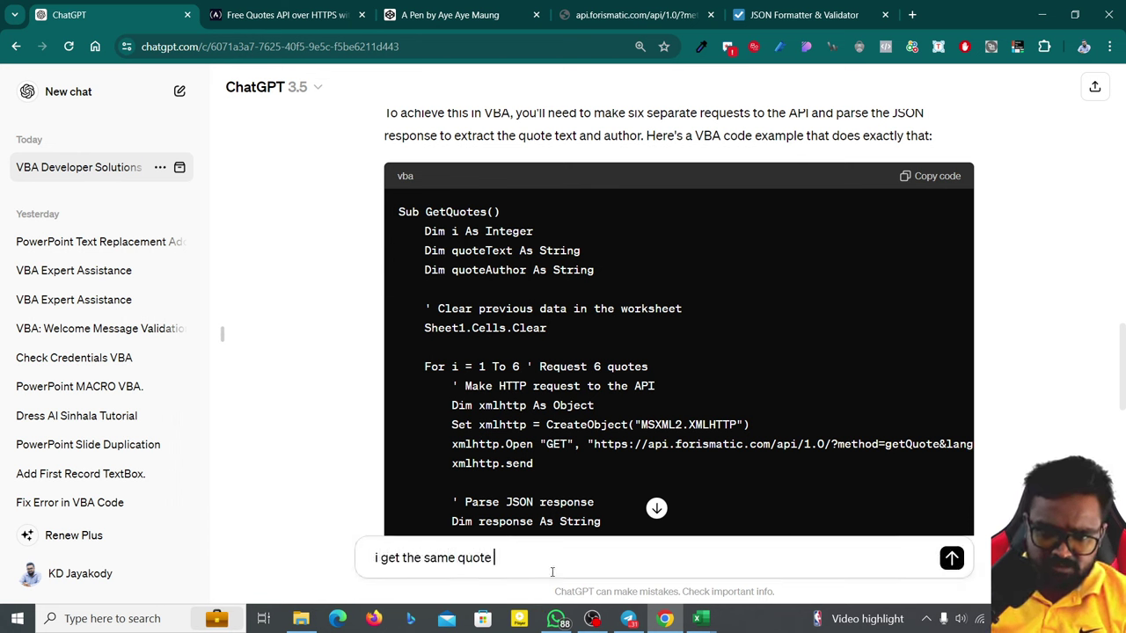
type("ag")
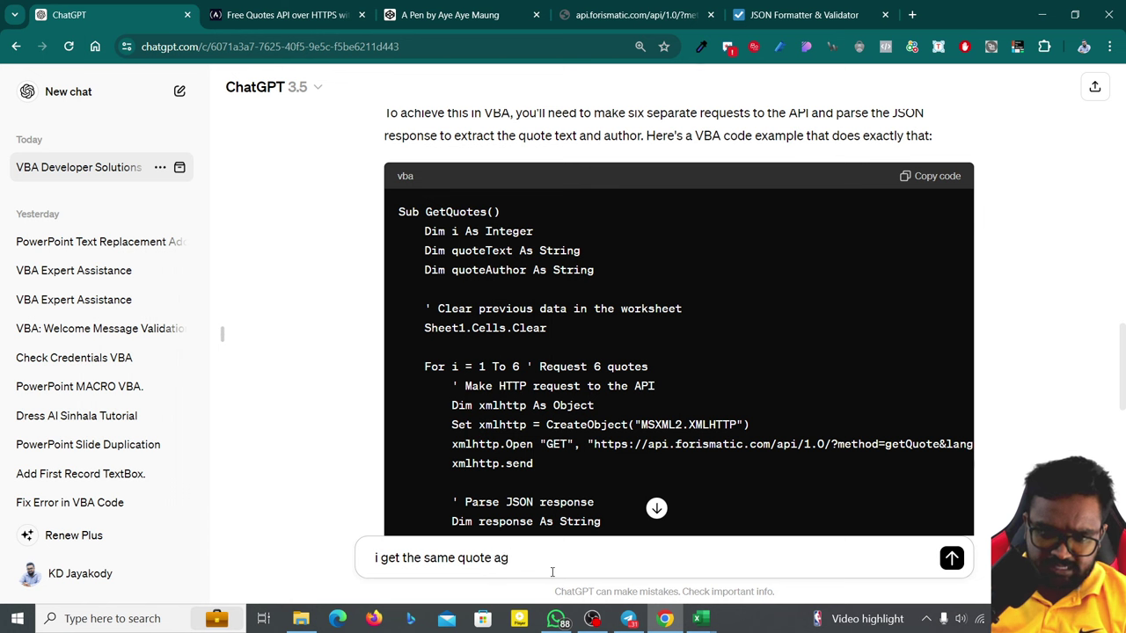
key("BackSpace")
key("BackSpace")
type("in")
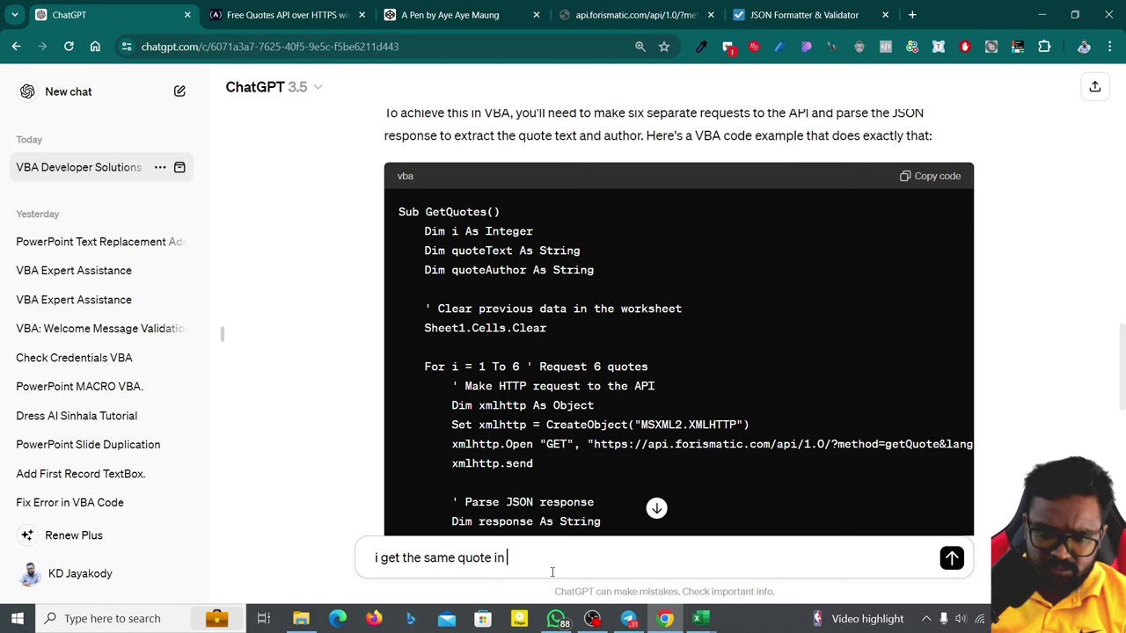
type("all the r")
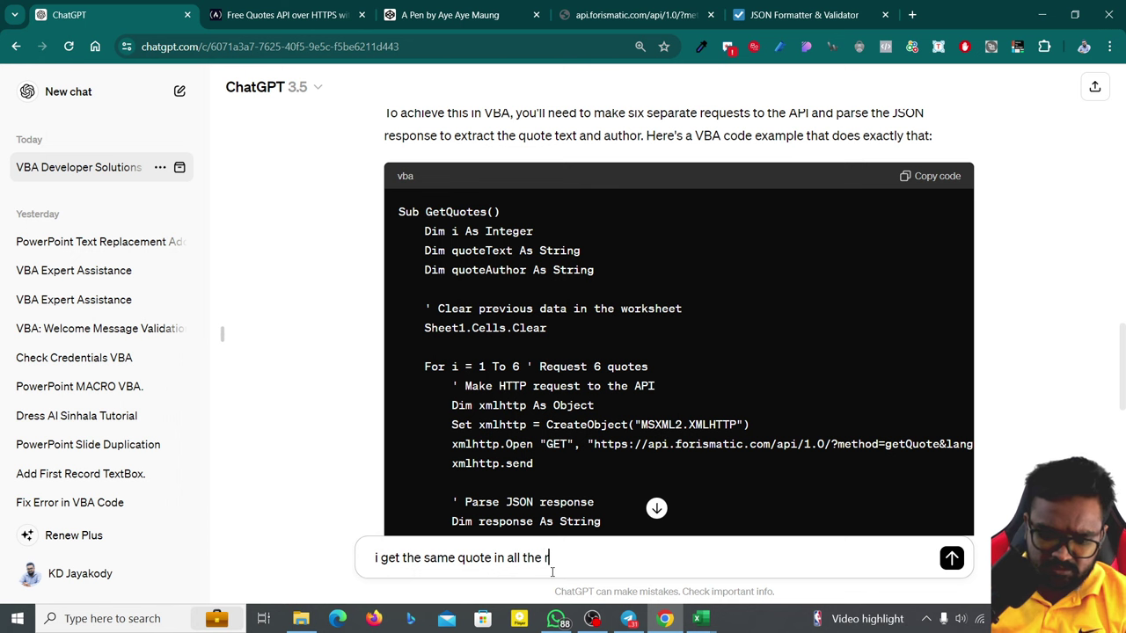
type("ows")
key("BackSpace")
key("BackSpace")
key("BackSpace")
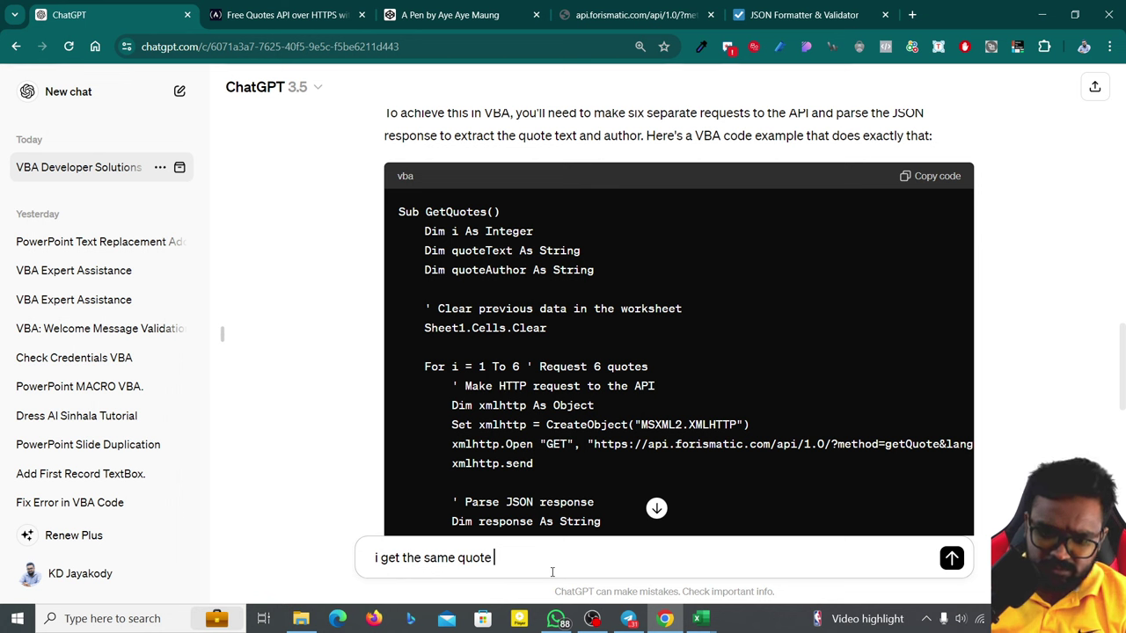
type("again and again.")
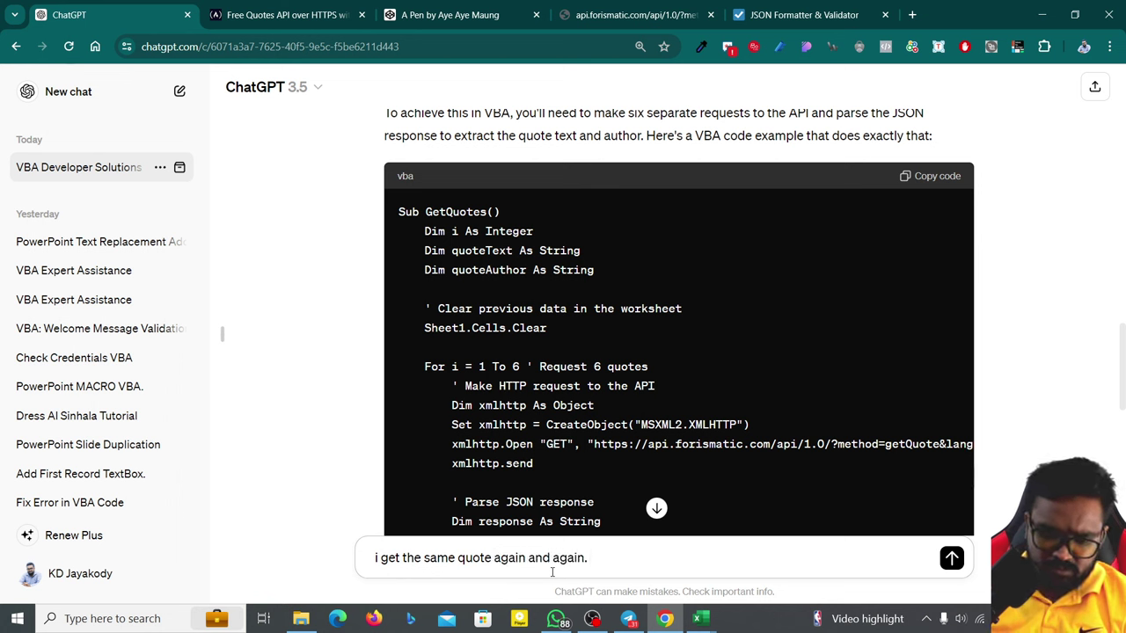
type(" can")
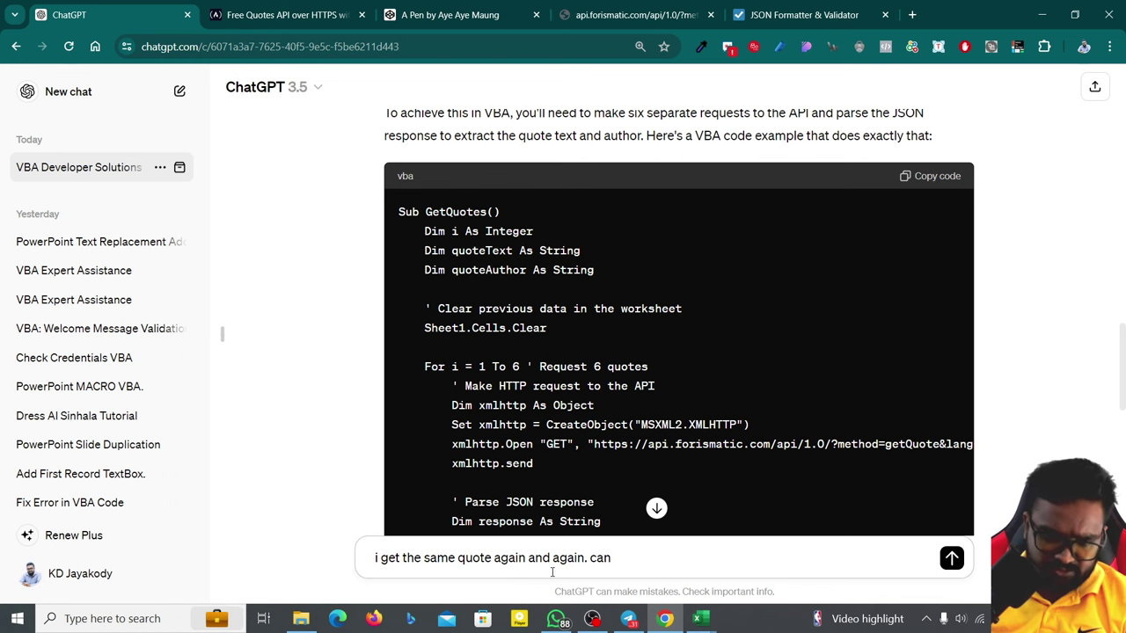
type(" uou fix the")
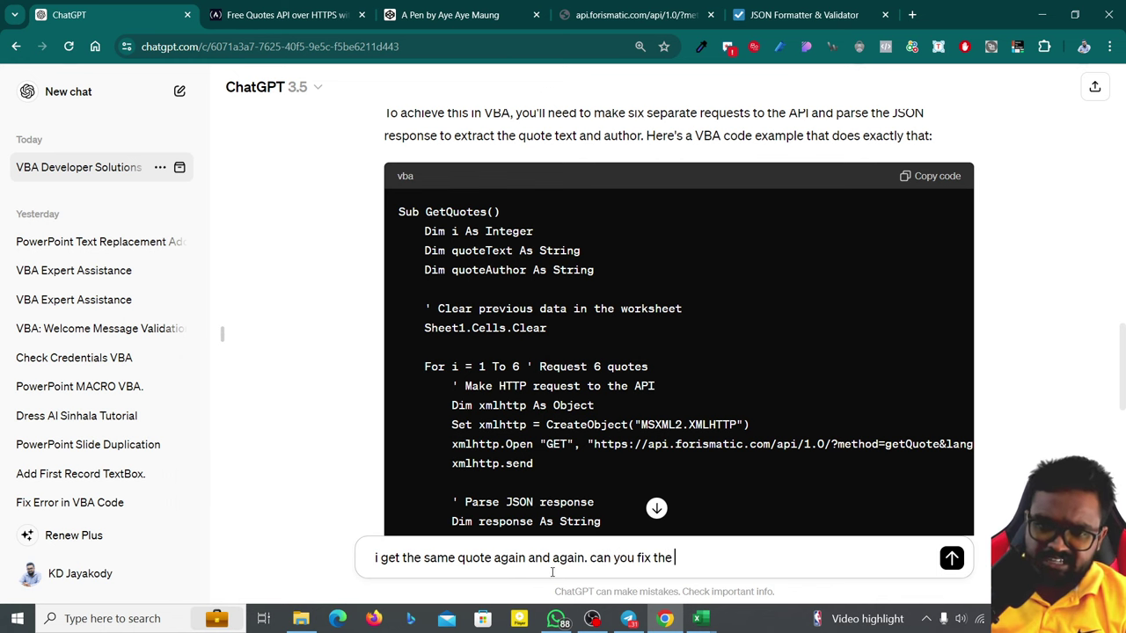
type(" issue")
key("Return")
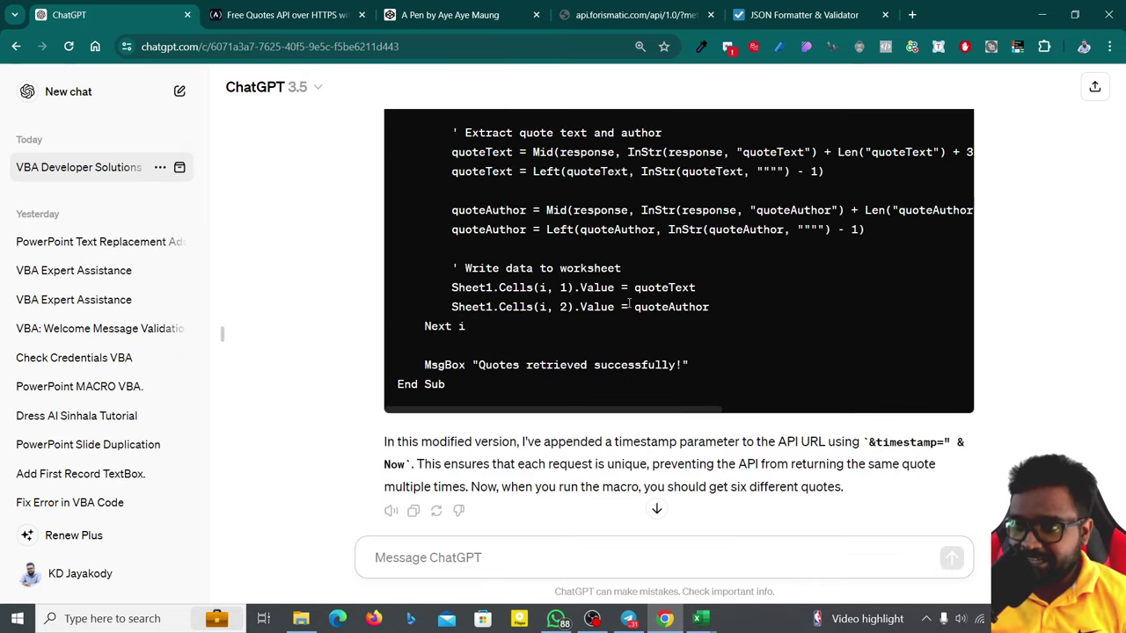
- Scroll to ChatGPT's timestamp-based GetQuotes revision and copy its code block
scroll(629, 303, "up", 1)
scroll(659, 264, "up", 1)
scroll(692, 232, "up", 3)
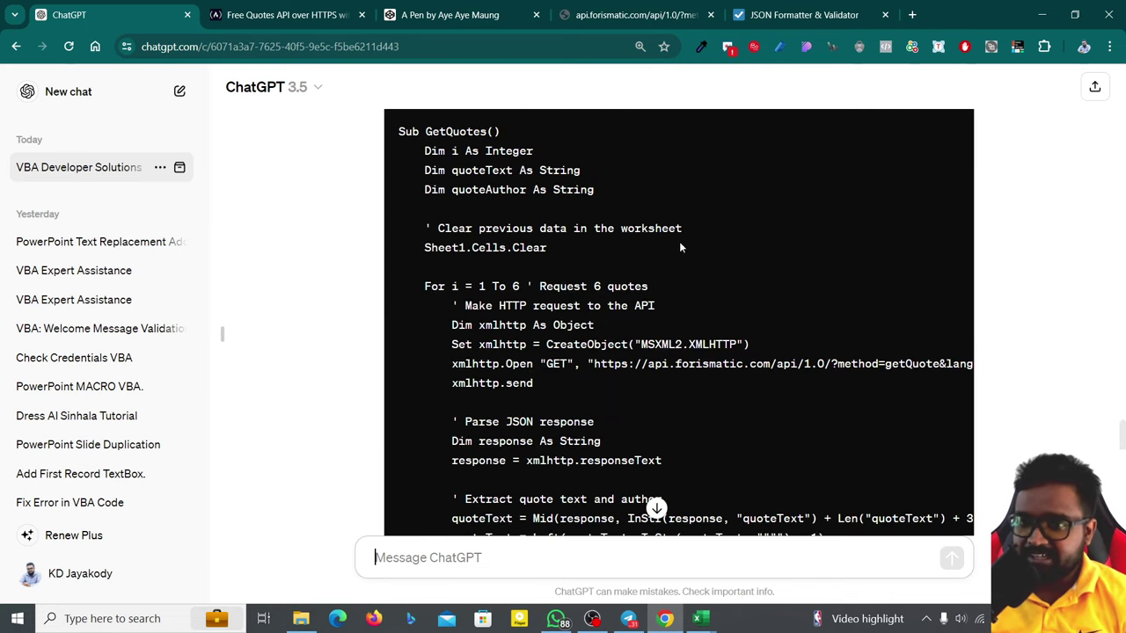
scroll(679, 241, "up", 1)
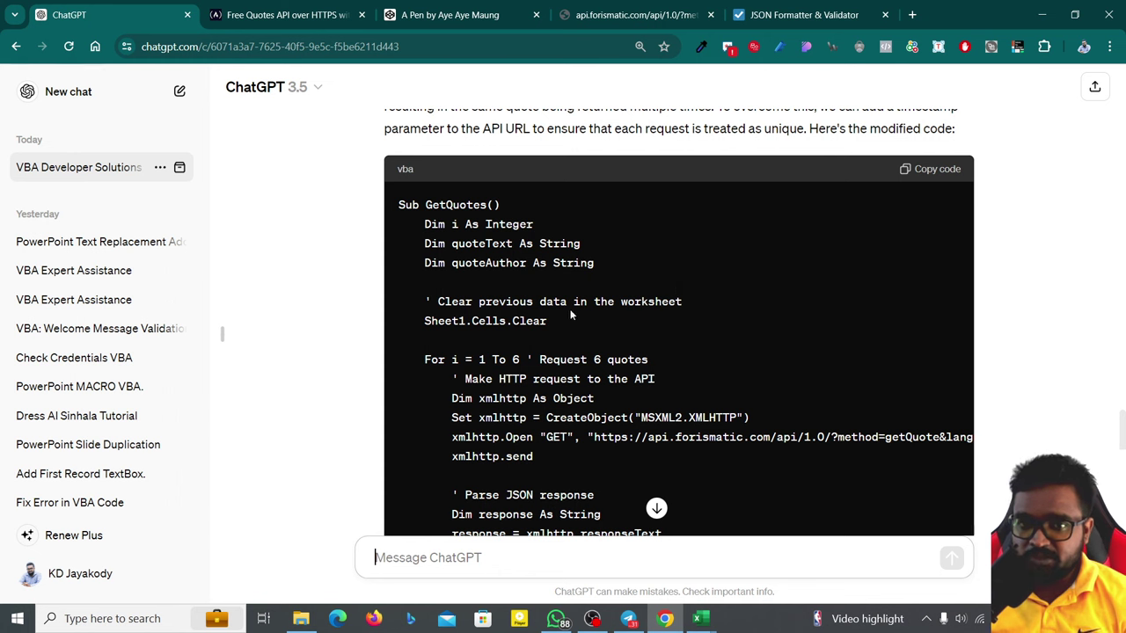
left_click(933, 168)
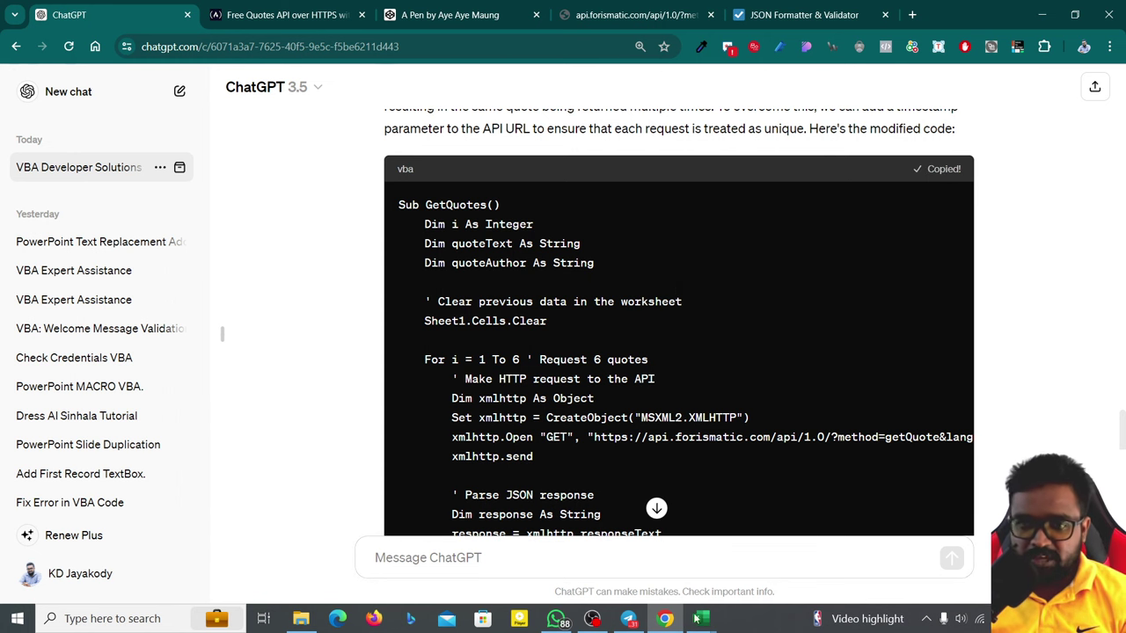
scroll(539, 335, "up", 2)
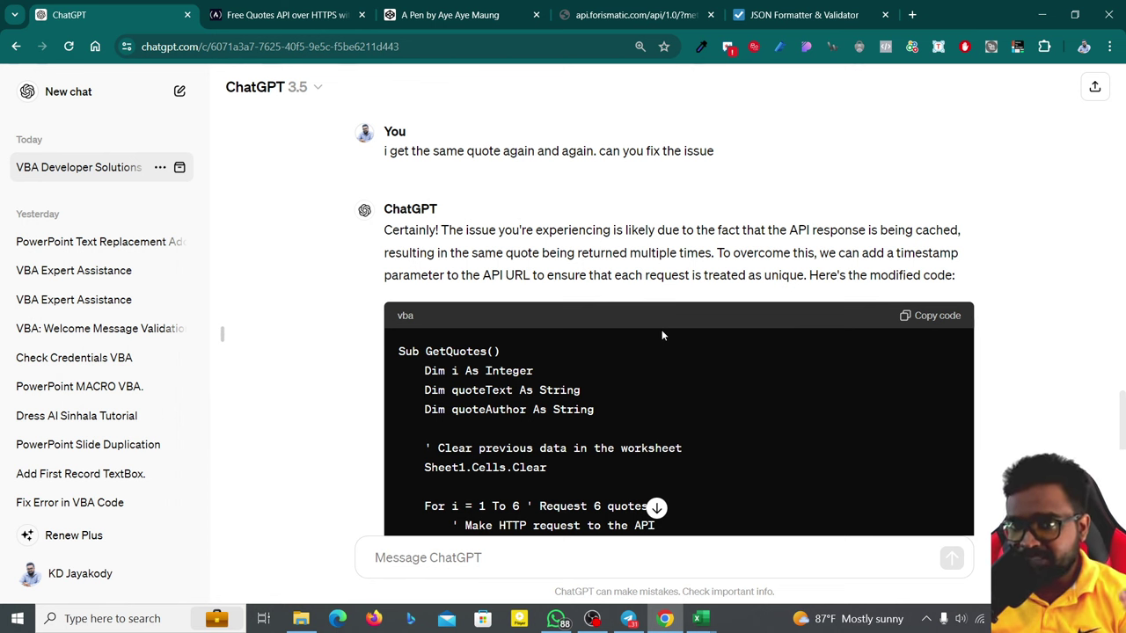
left_click(915, 324)
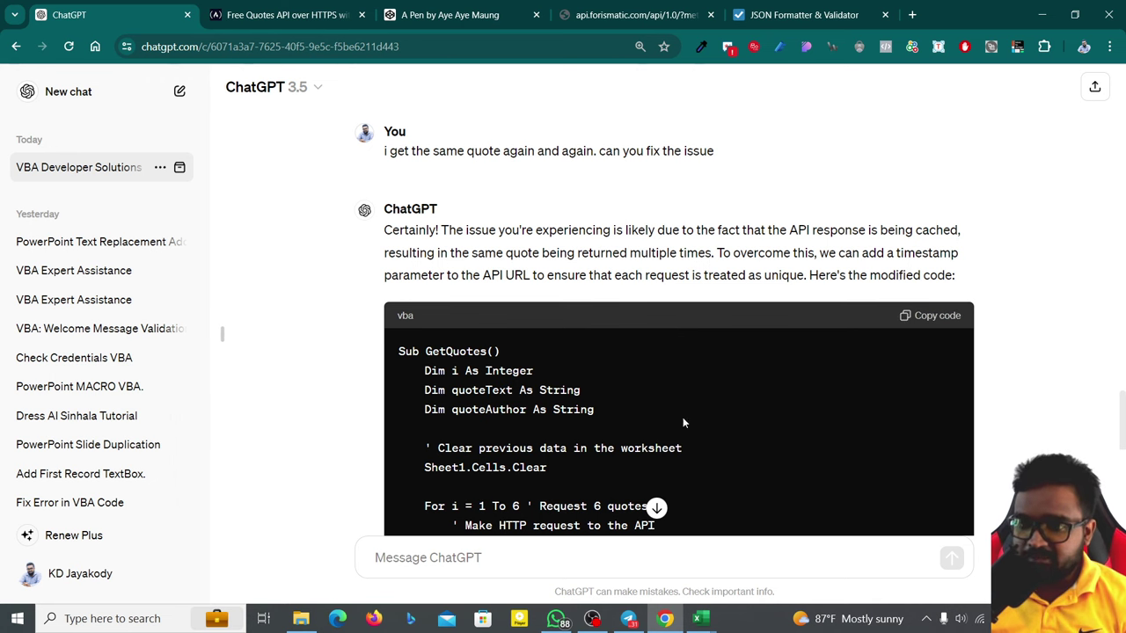
- Replace the module code with the revised timestamp GetQuotes version and run it
mouse_move(701, 619)
left_click(779, 546)
key("ctrl+a")
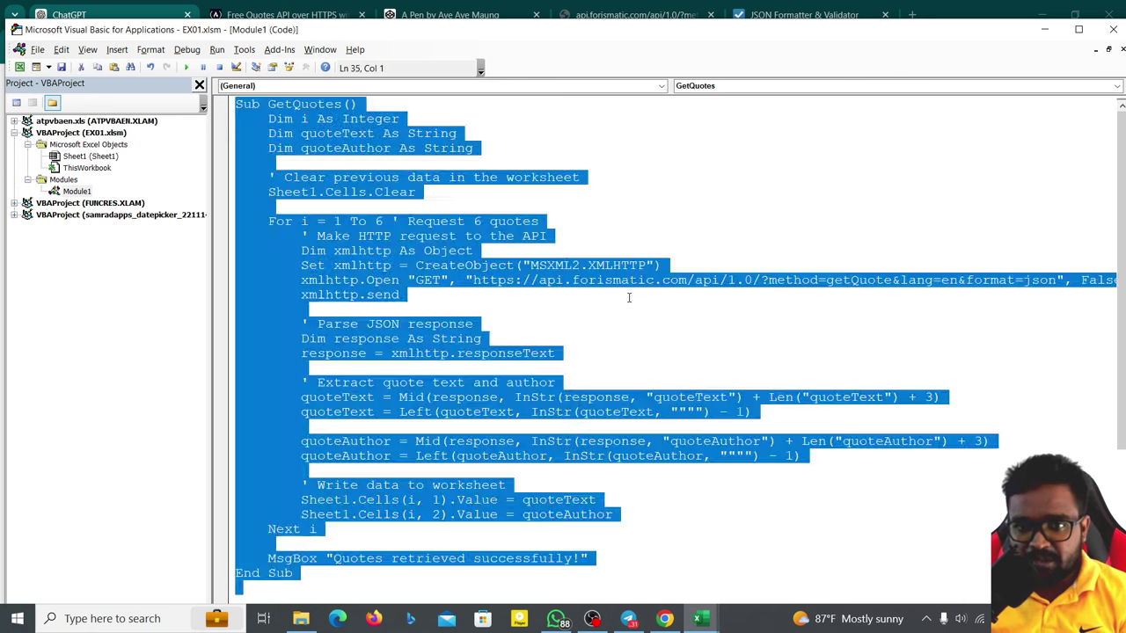
key("ctrl+v")
key("ctrl+a")
key("ctrl+v")
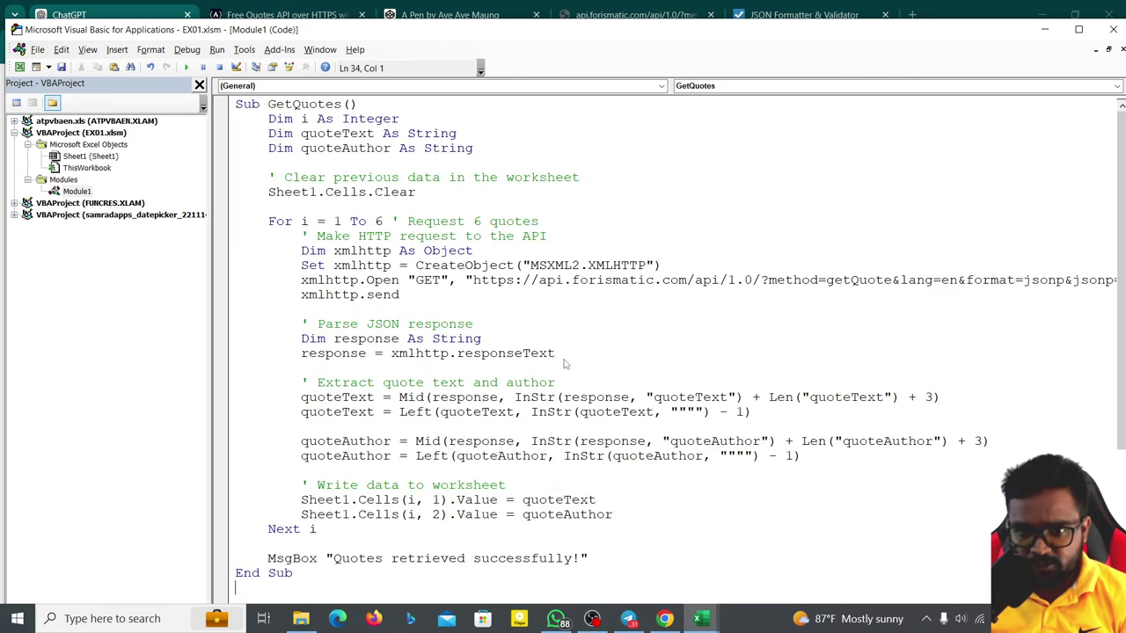
left_click(552, 332)
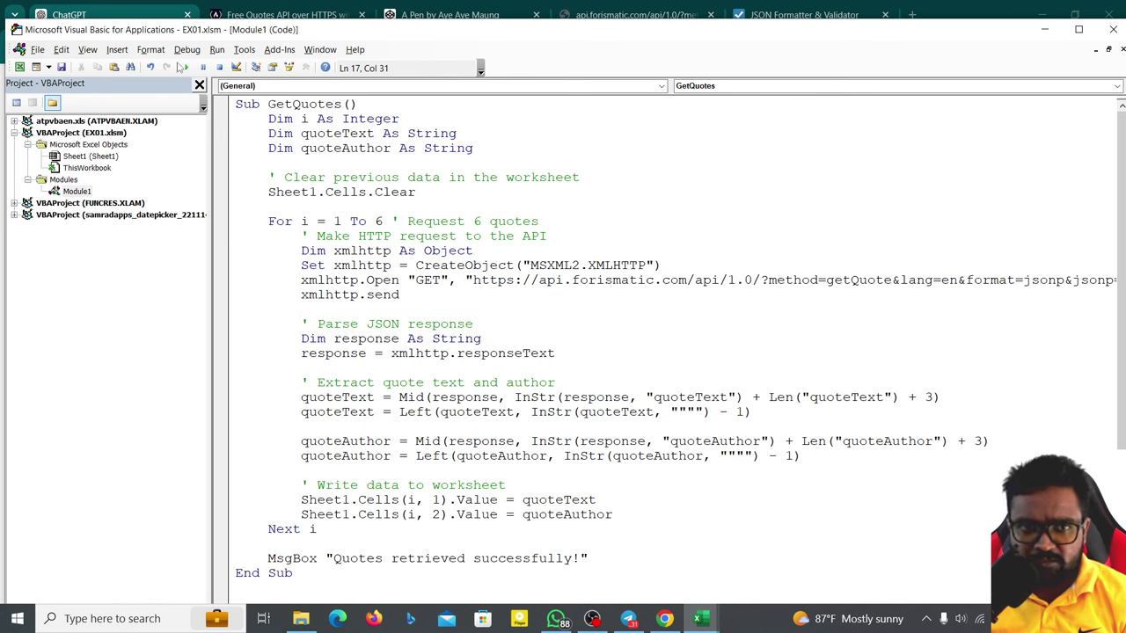
left_click(186, 68)
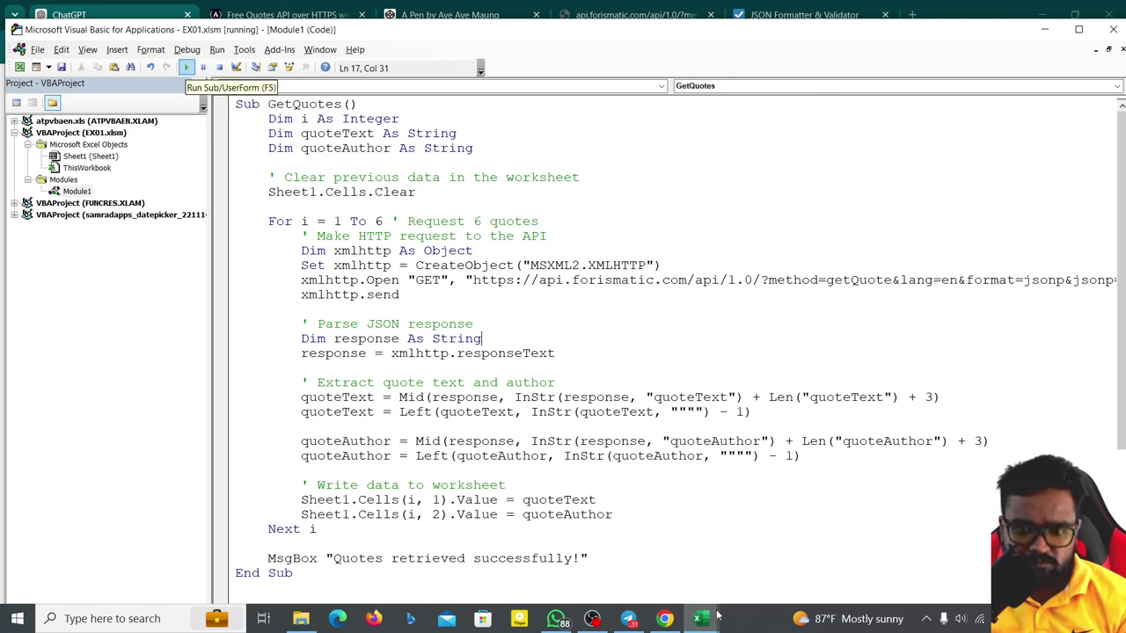
- Dismiss the quotes-retrieved message, check the fetched quotes, and widen column A
mouse_move(716, 615)
left_click(622, 550)
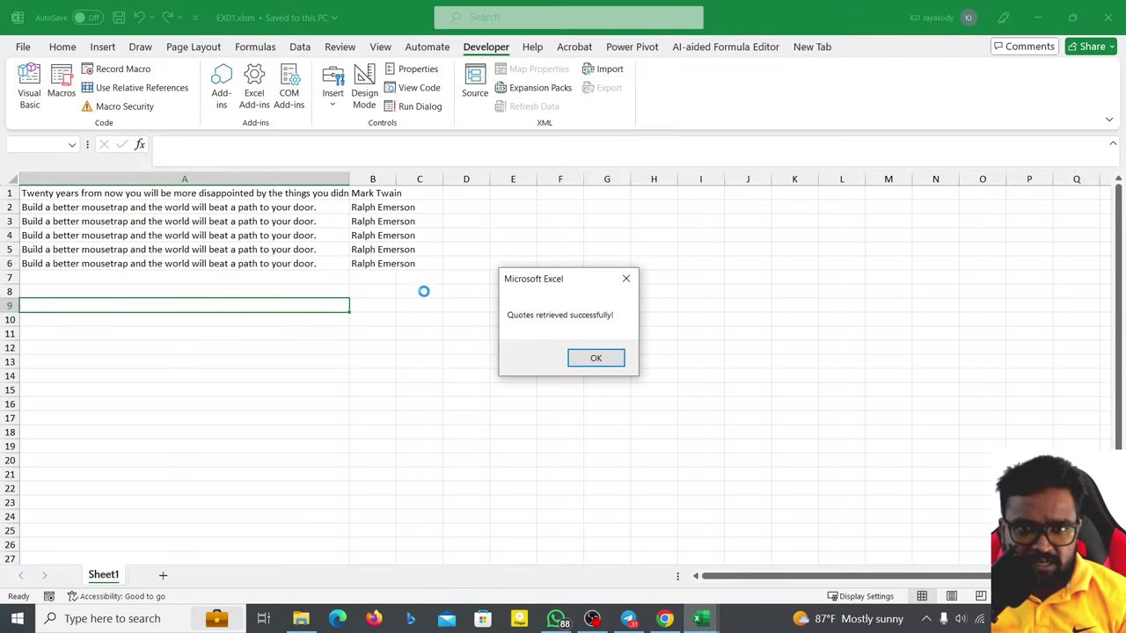
left_click(595, 358)
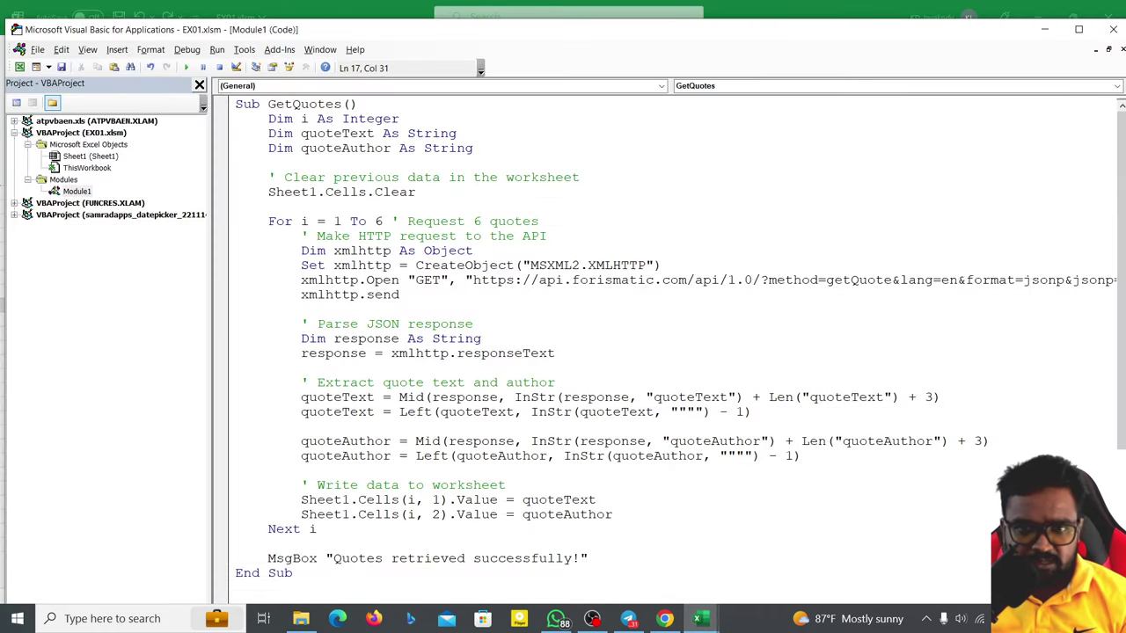
key("alt+F11")
left_click(330, 221)
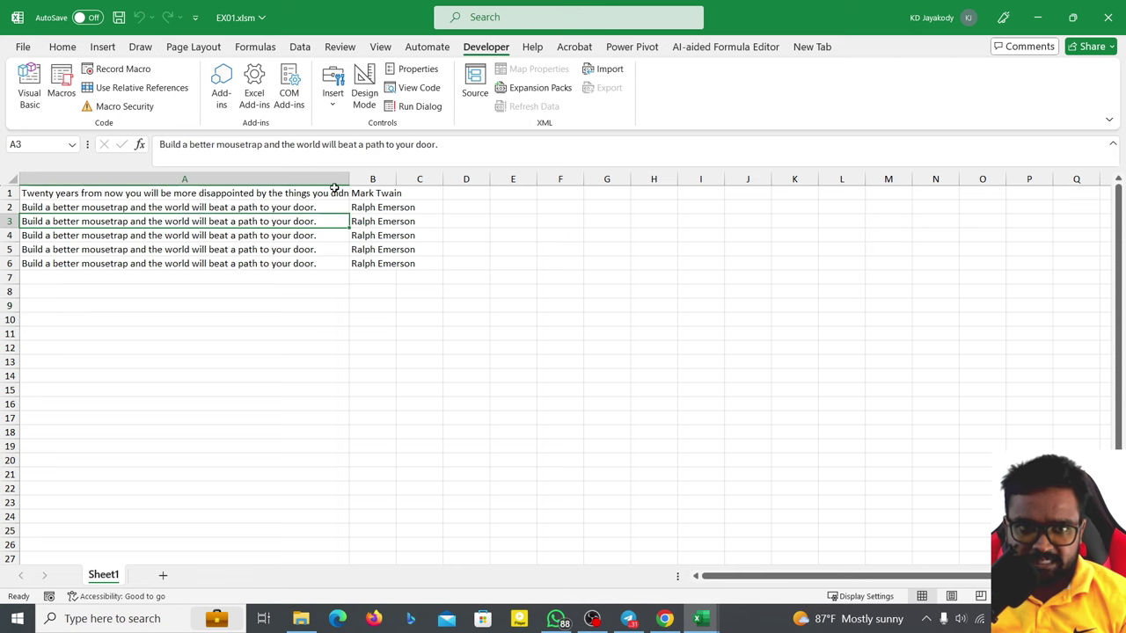
left_click_drag(349, 179, 429, 178)
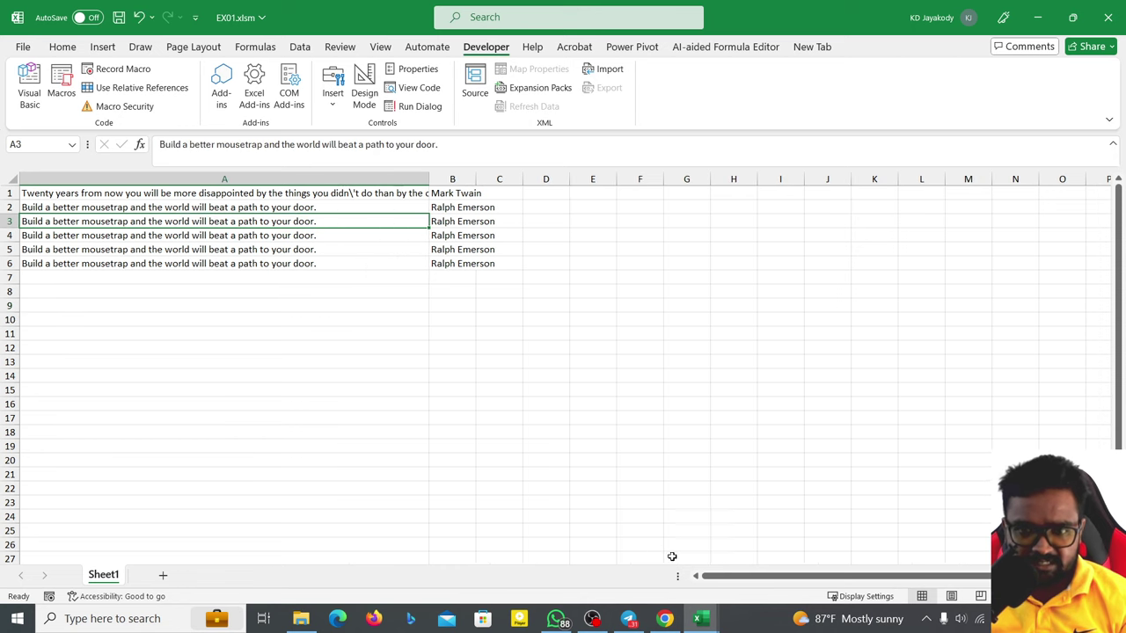
- Rerun GetQuotes twice more, seeing rows 3–6 repeat a Robert M. Pirsig quote, then return to ChatGPT
mouse_move(701, 618)
left_click(788, 550)
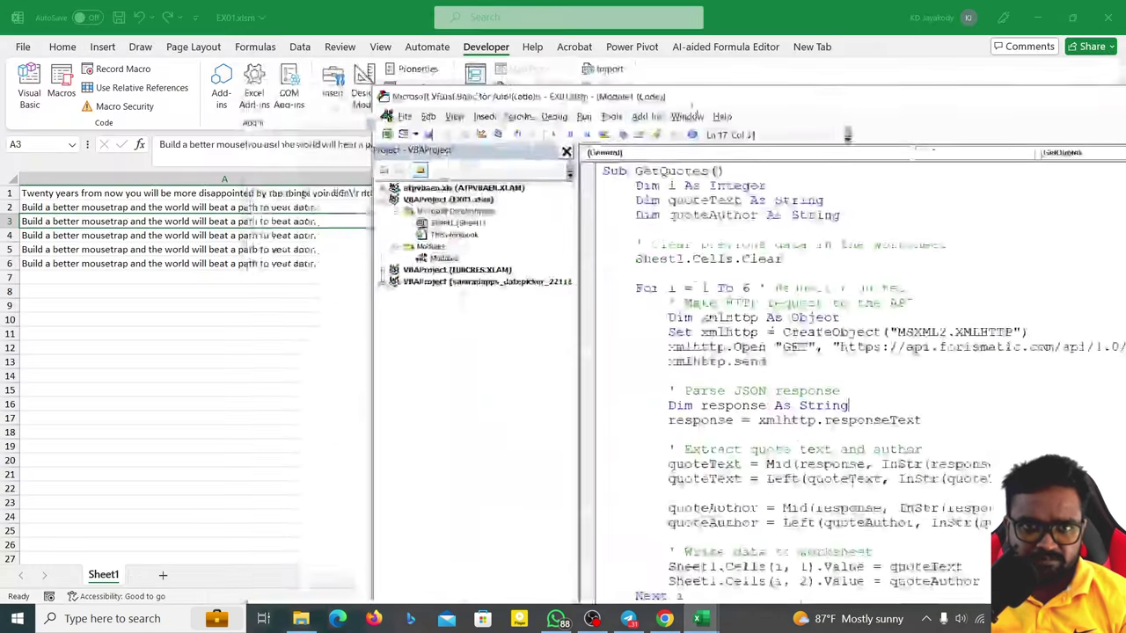
key("F5")
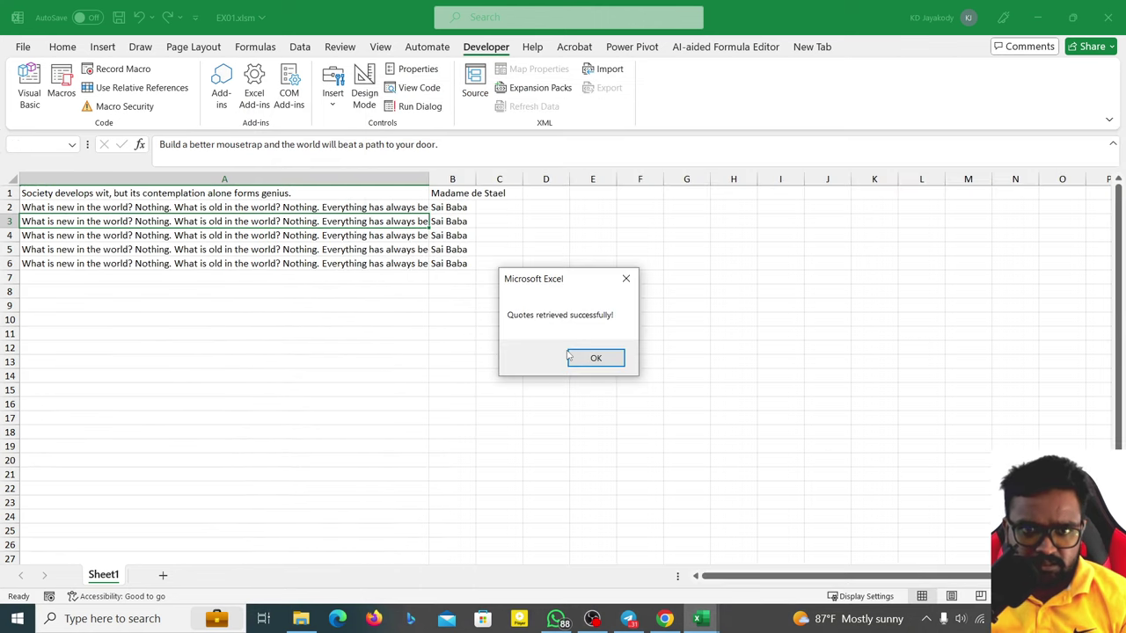
left_click(583, 358)
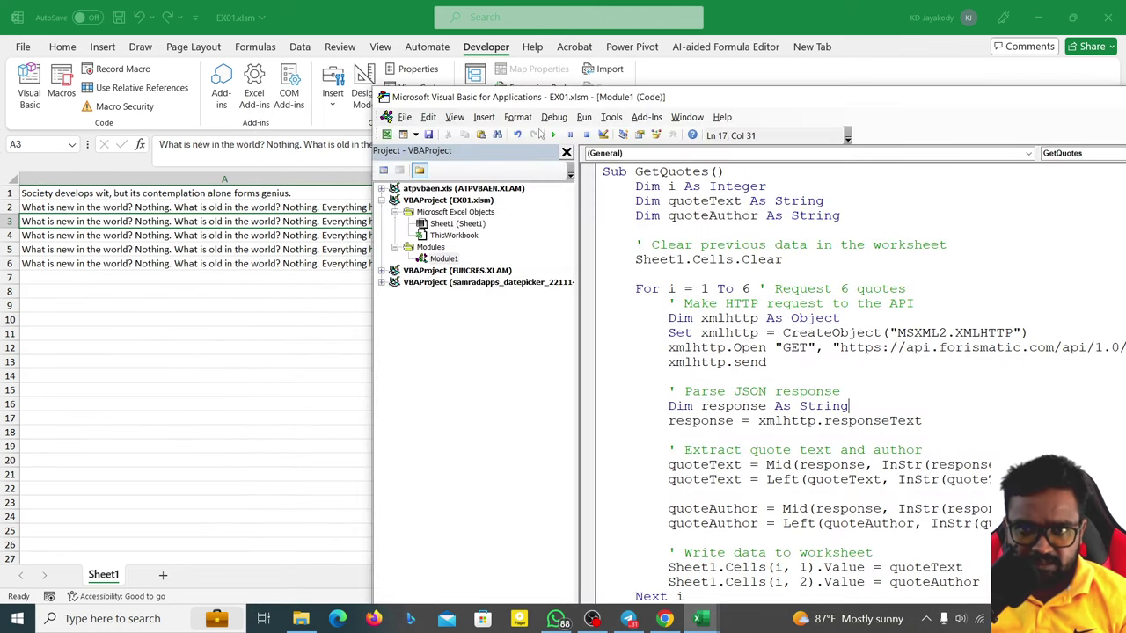
left_click(551, 135)
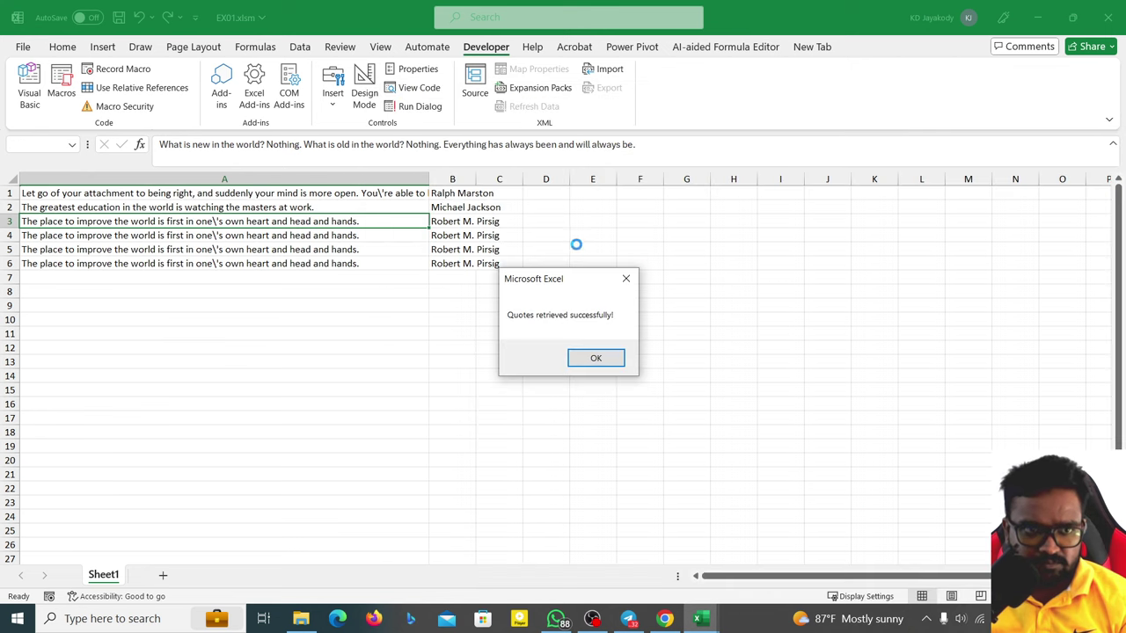
left_click(600, 357)
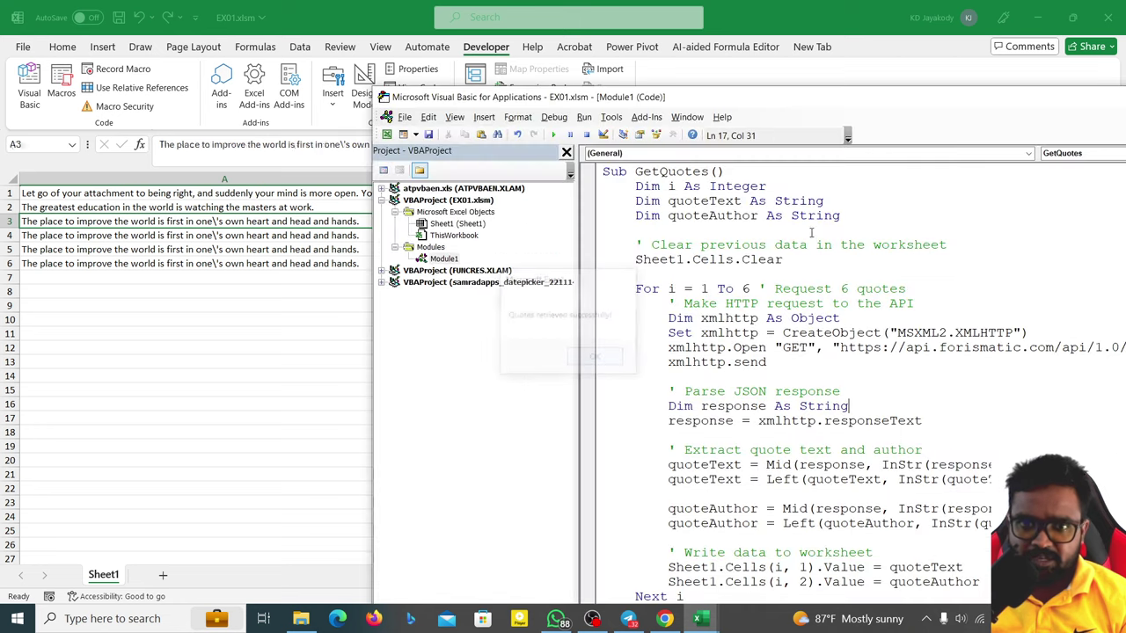
left_click(1039, 18)
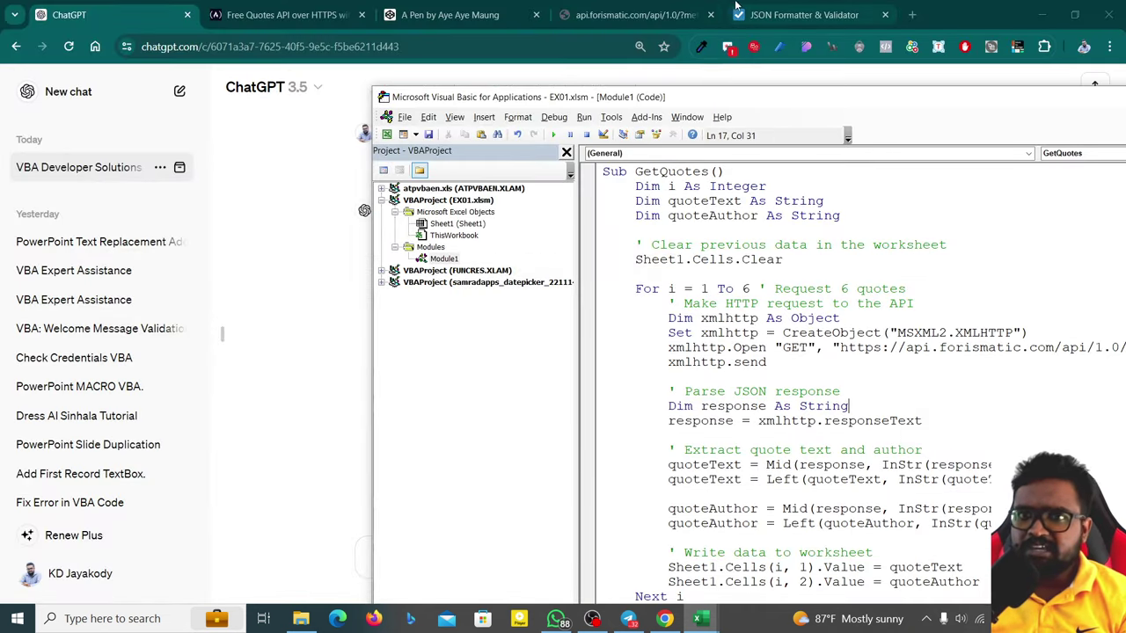
left_click(281, 220)
left_click(580, 558)
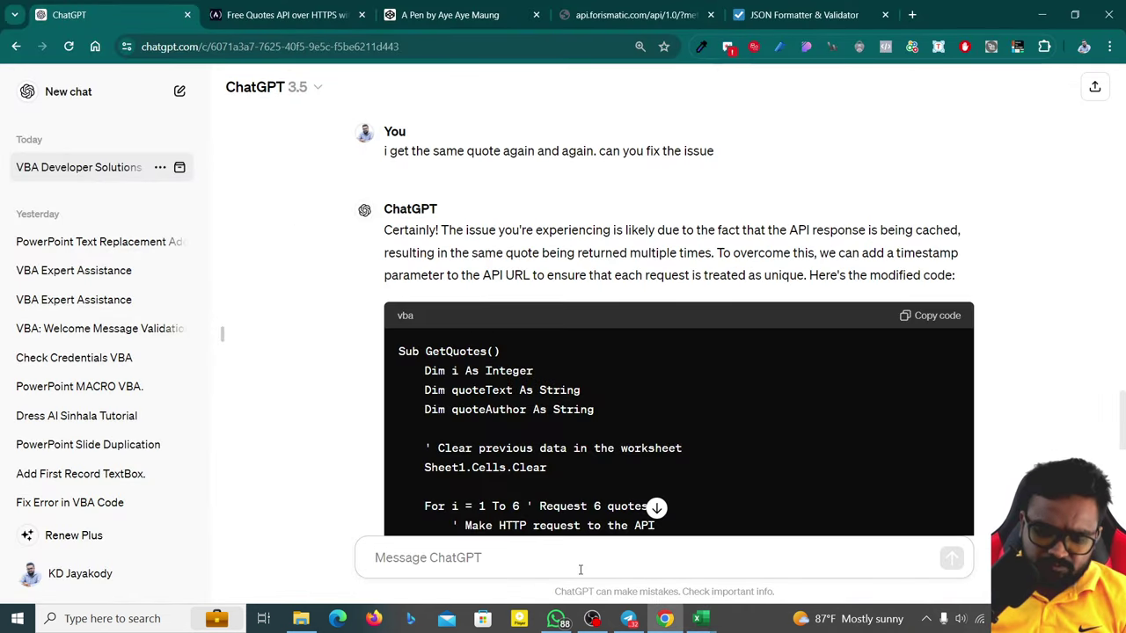
- Ask ChatGPT to add a timeout for each iteration, since untimed requests generate the same quote
type("can you make a")
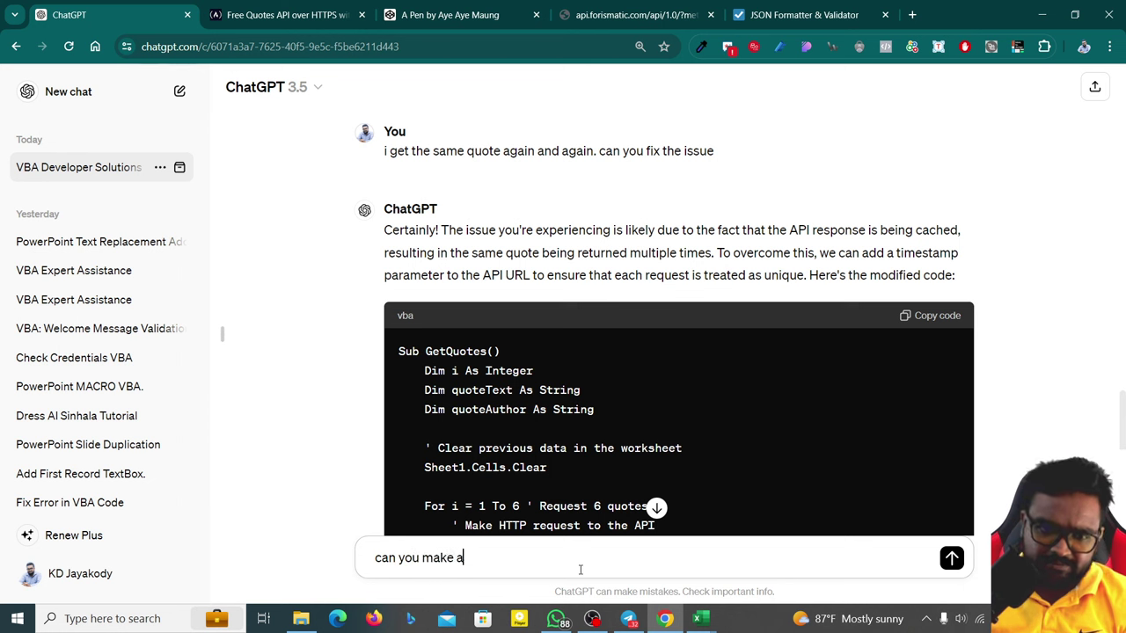
key("BackSpace")
key("BackSpace")
key("BackSpace")
key("BackSpace")
key("BackSpace")
key("BackSpace")
type("add a tim")
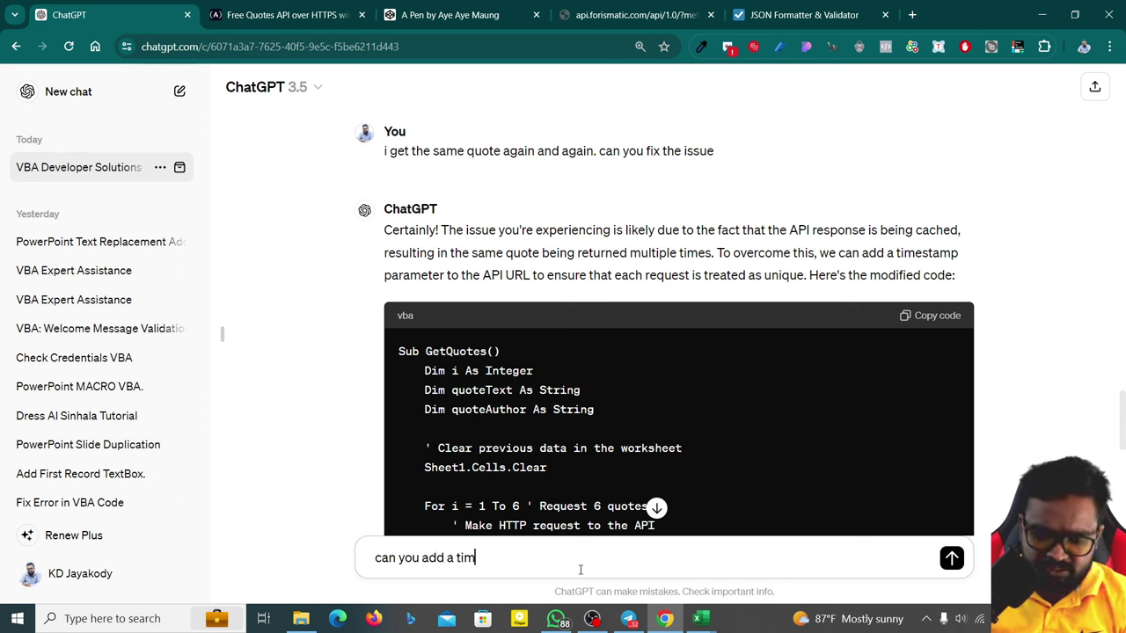
type("eout for")
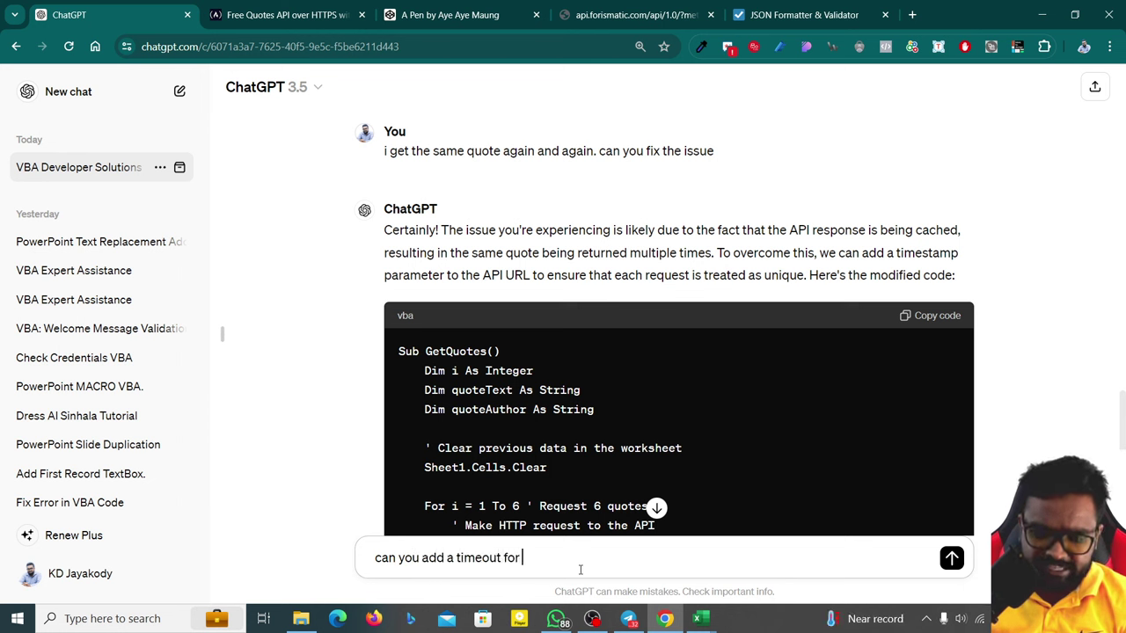
type(" each item")
key("BackSpace")
type("ra")
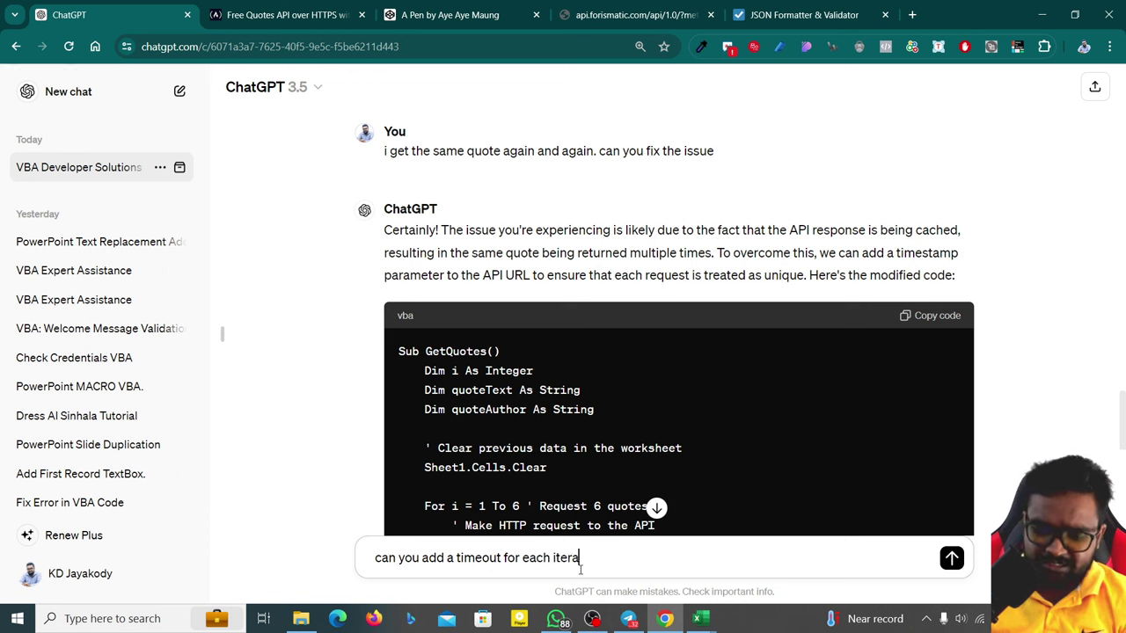
type("tiion. ")
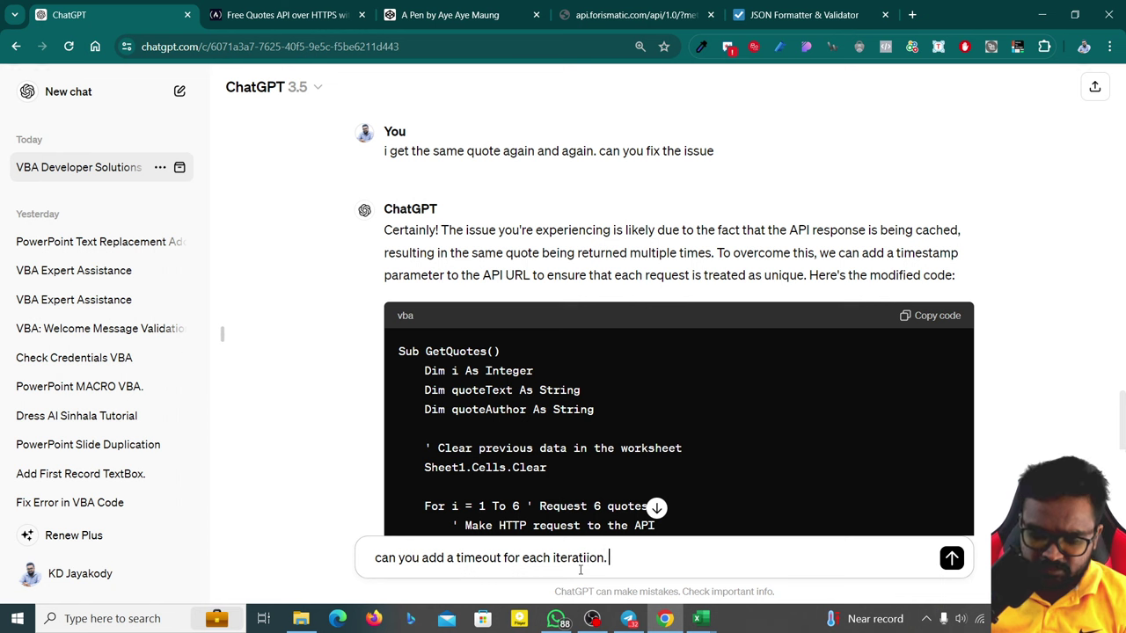
type("because when you re")
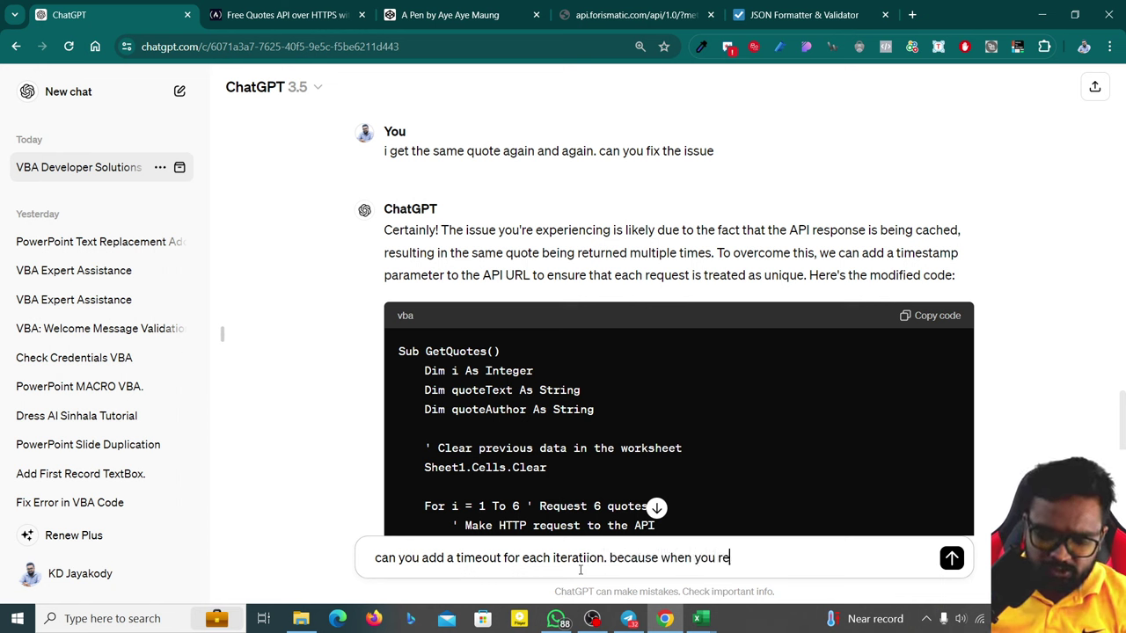
type("quest")
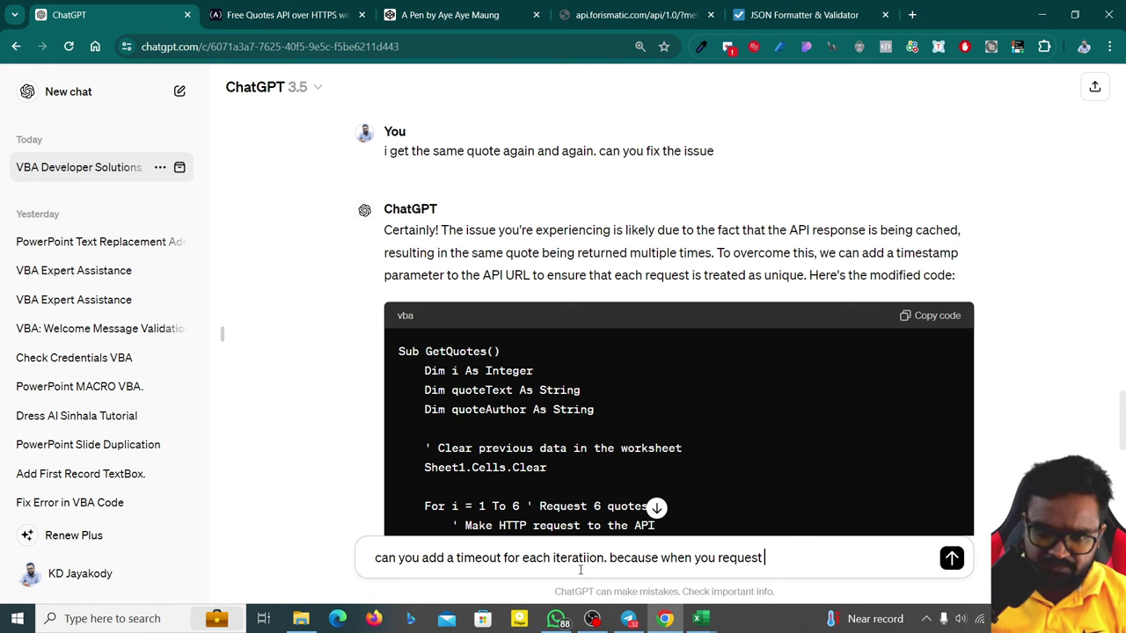
key("ctrl+BackSpace")
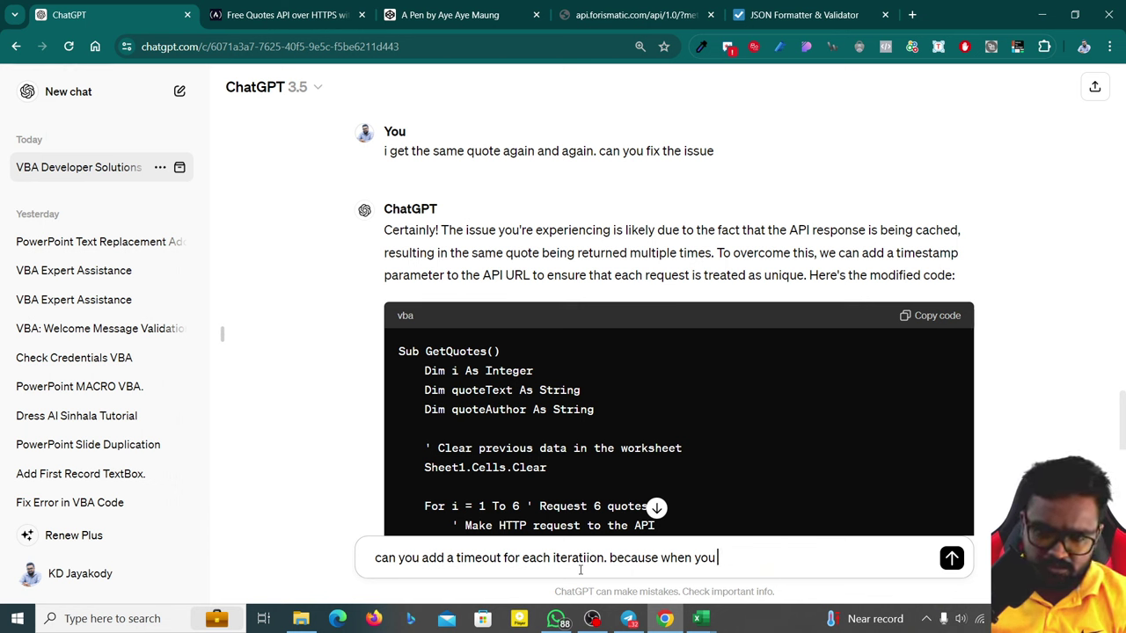
type("request witho")
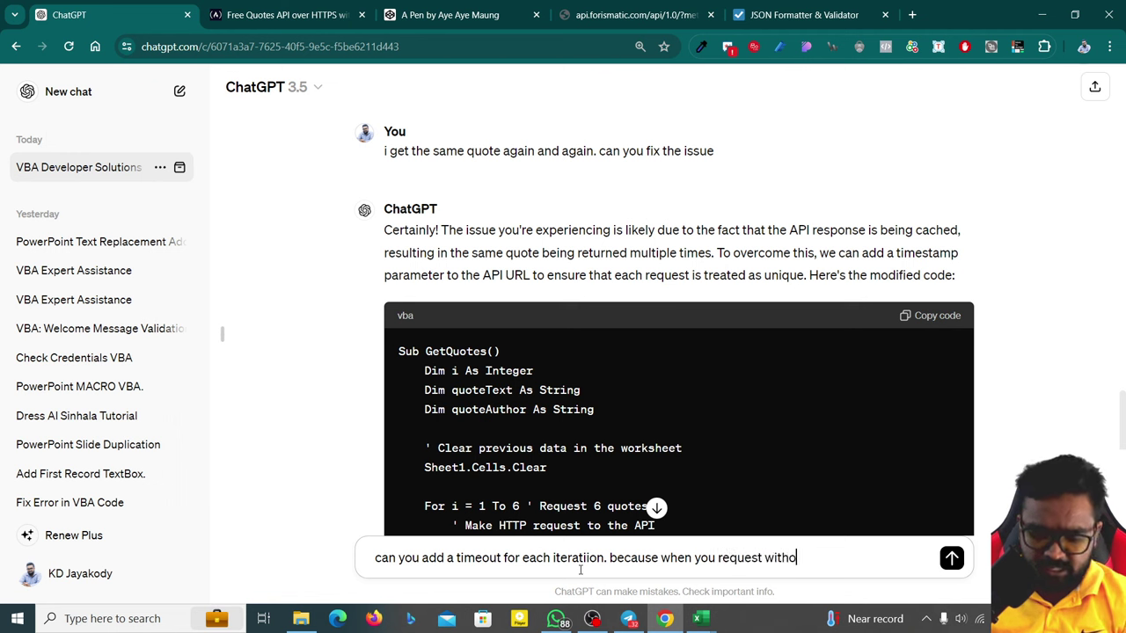
type("ut a timeout i")
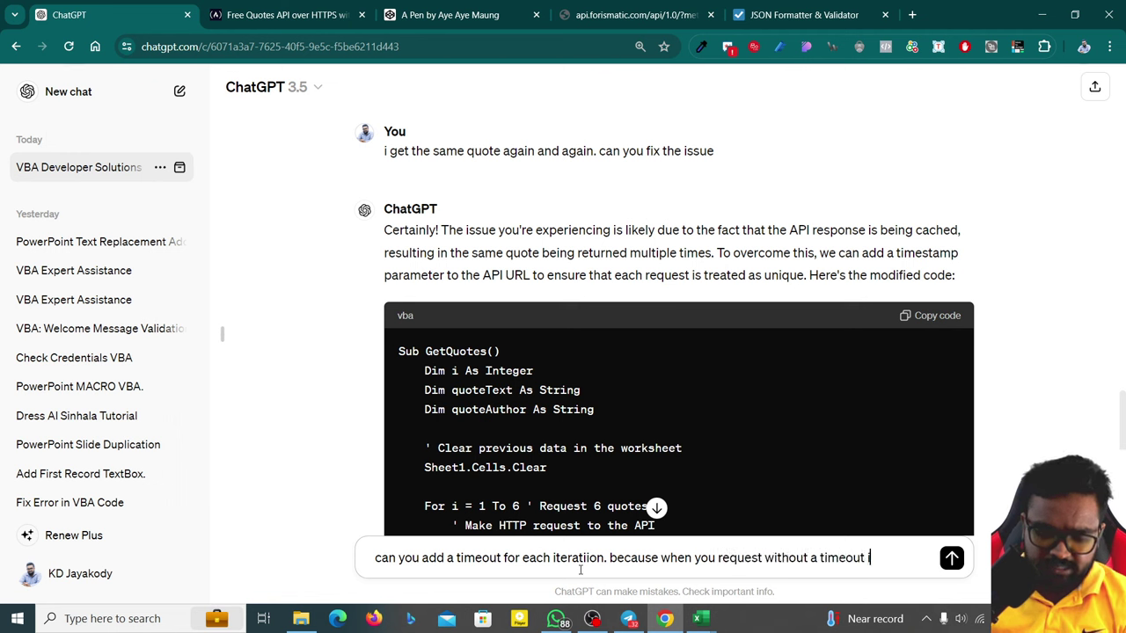
type("t generates the s")
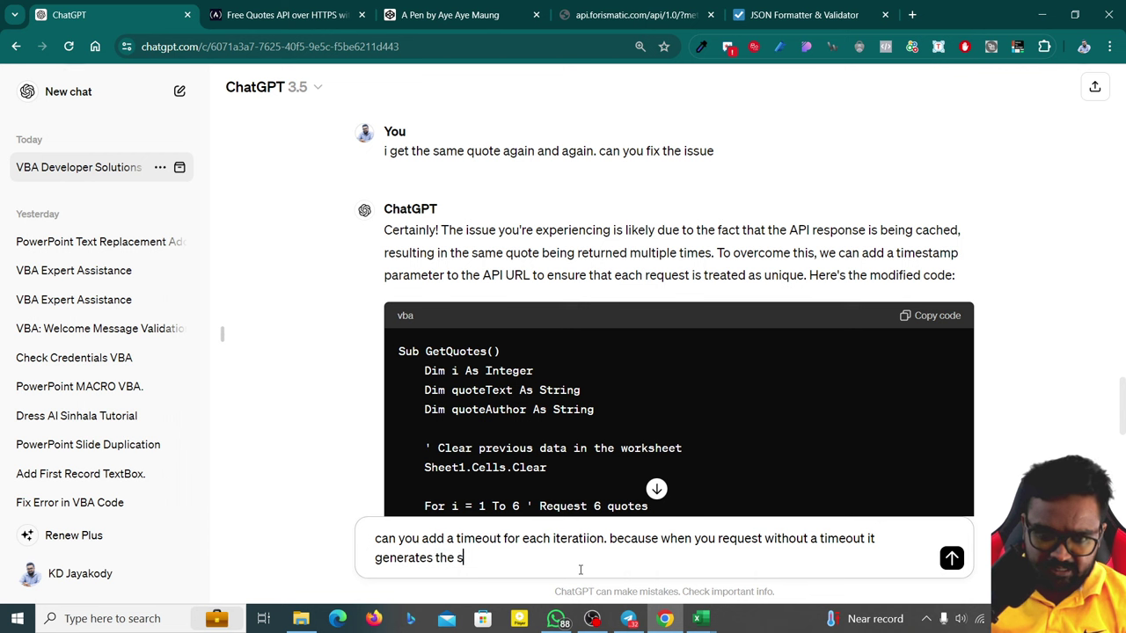
type("ame ")
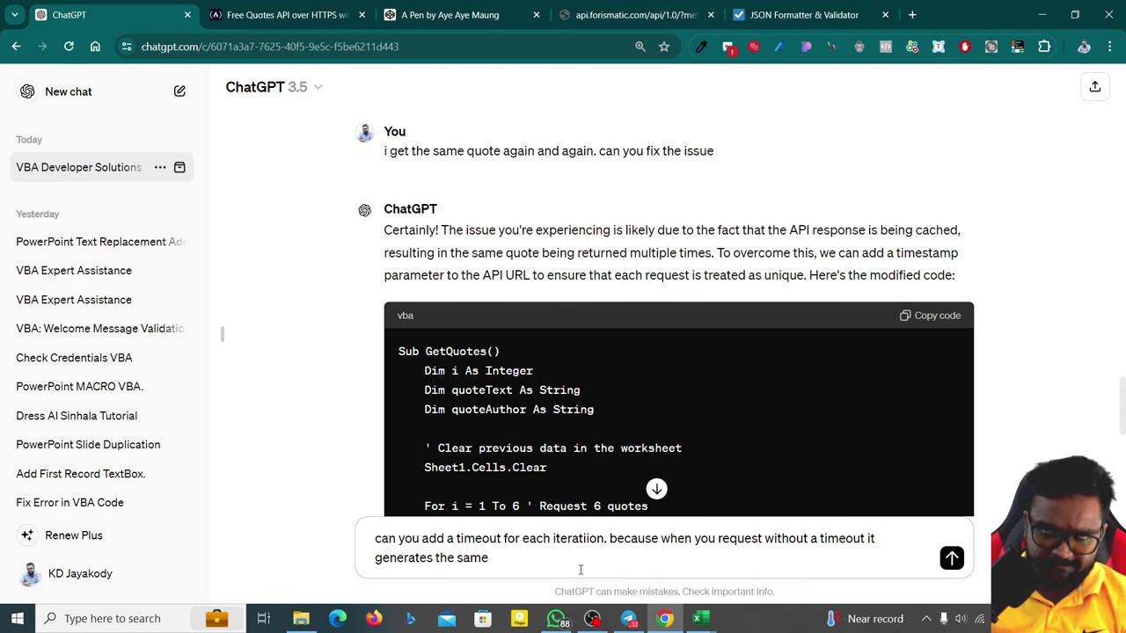
type("quote privo")
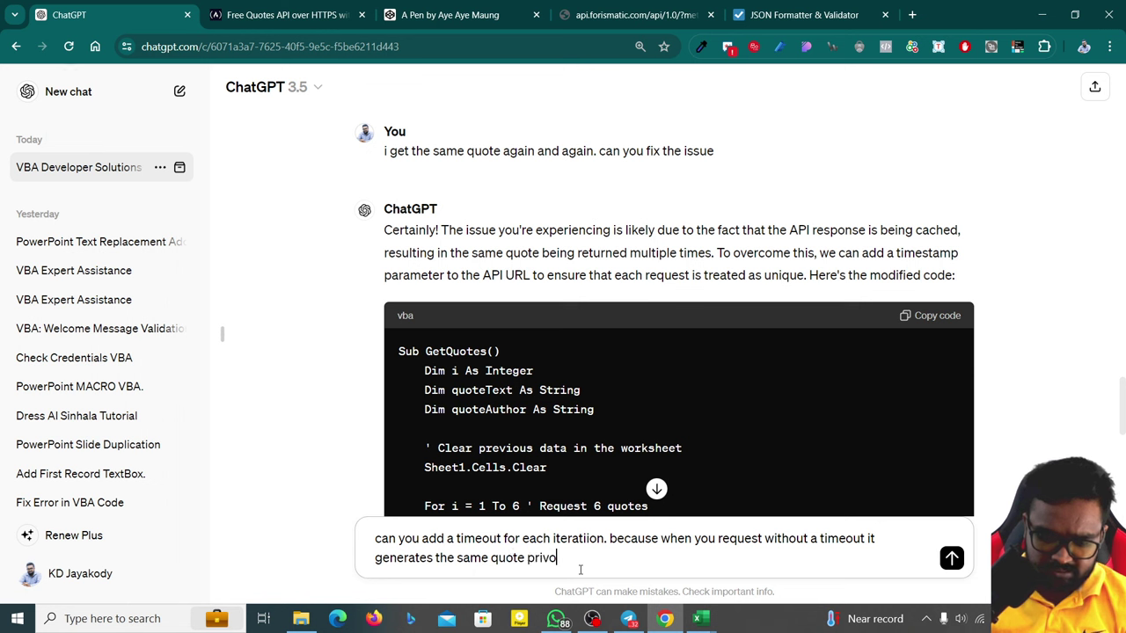
type("usly gene")
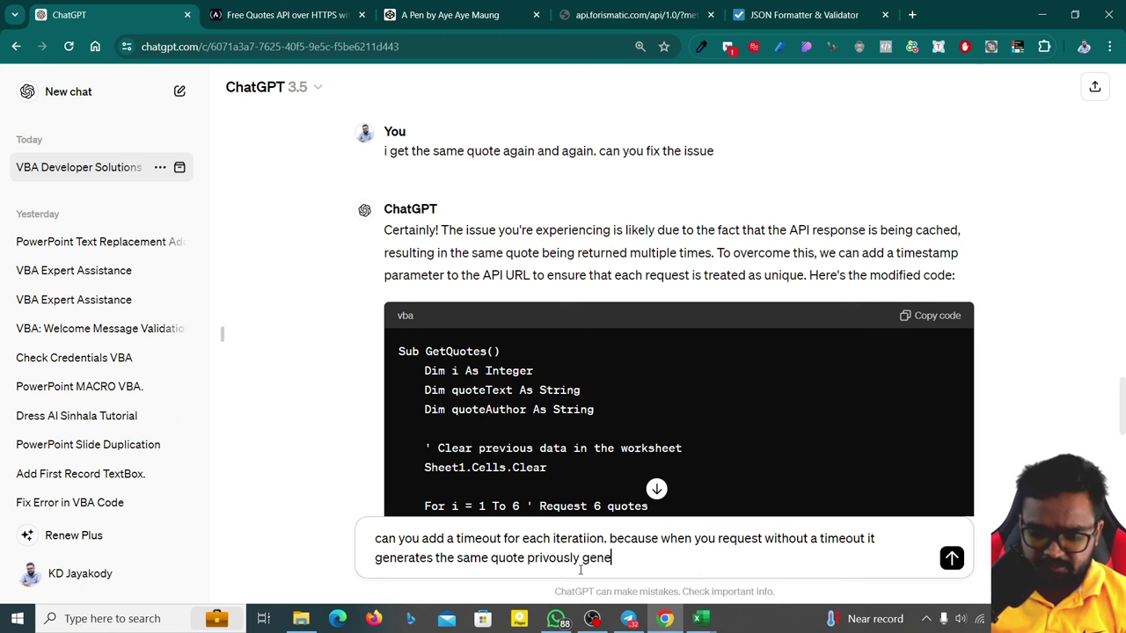
type("rated")
key("Return")
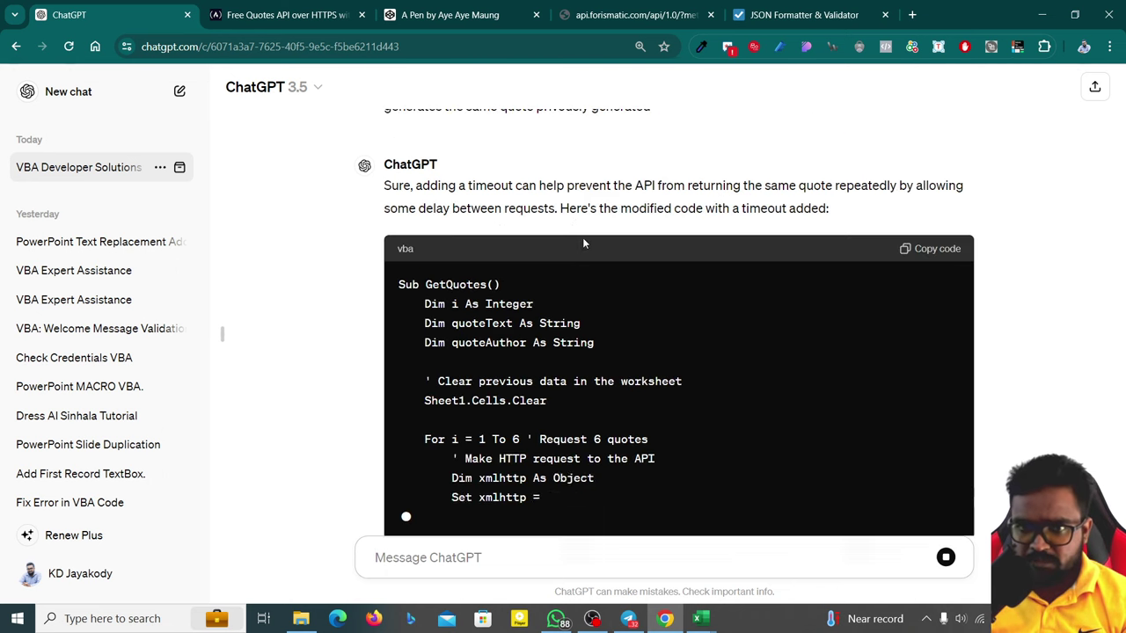
- Review the reply's setTimeouts 5000 version of GetQuotes and copy its code
scroll(911, 308, "up", 3)
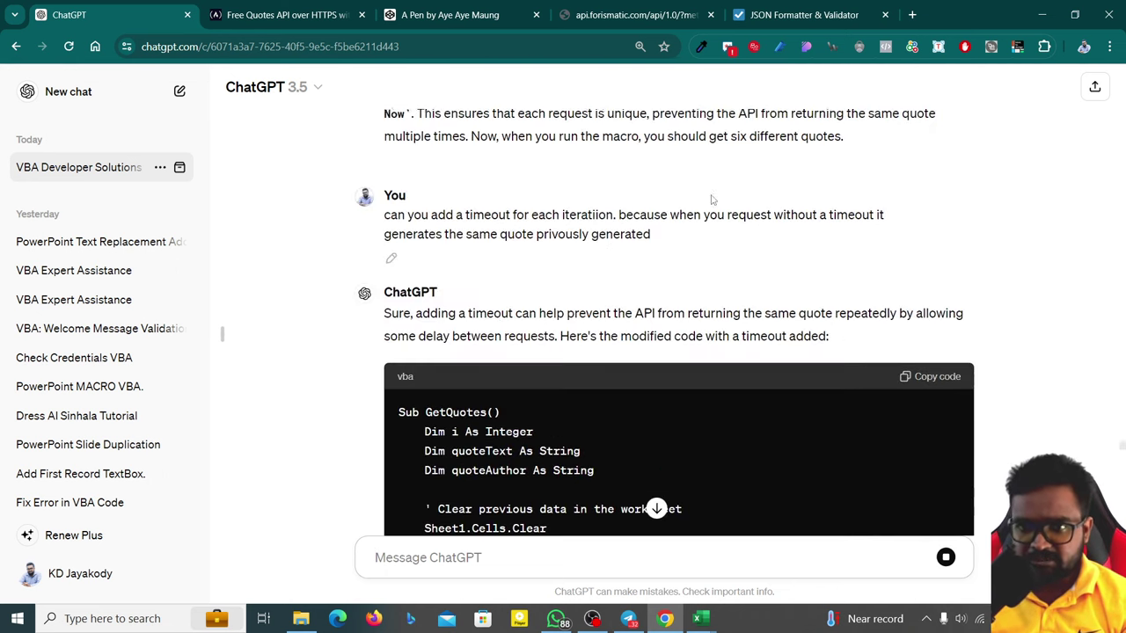
scroll(635, 361, "down", 1)
scroll(635, 361, "down", 1)
scroll(621, 261, "down", 3)
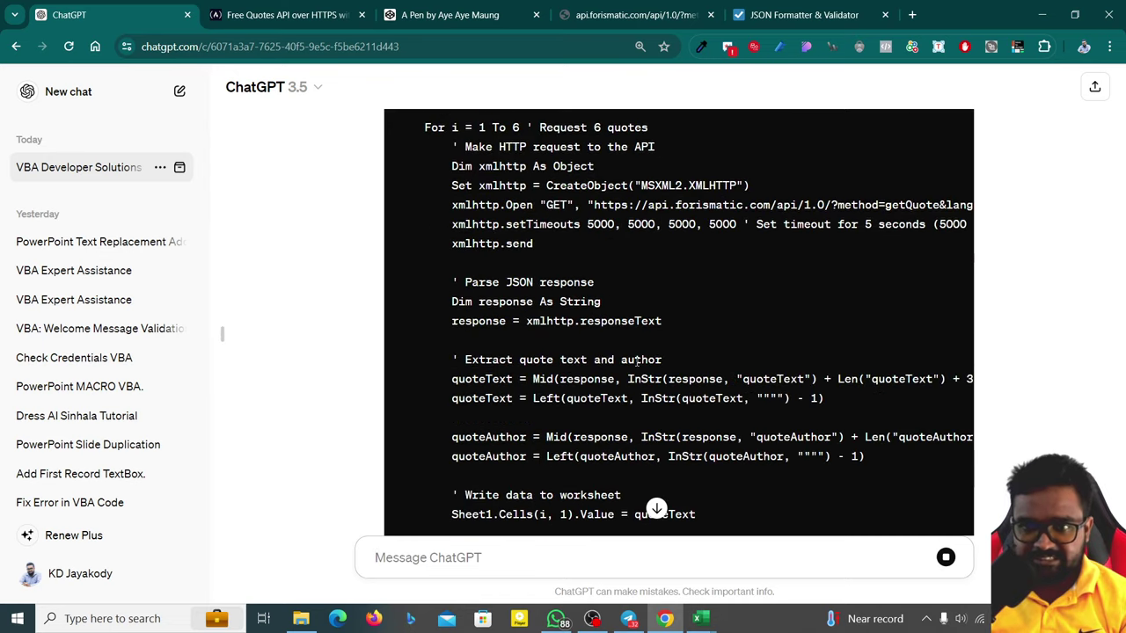
left_click_drag(546, 228, 621, 227)
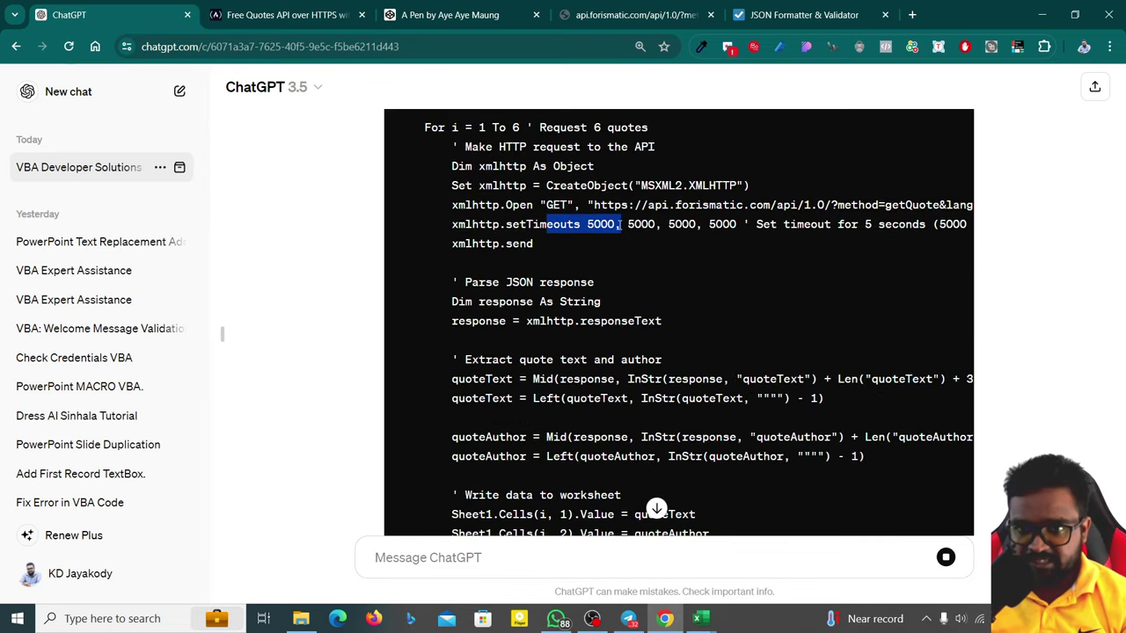
scroll(962, 213, "up", 4)
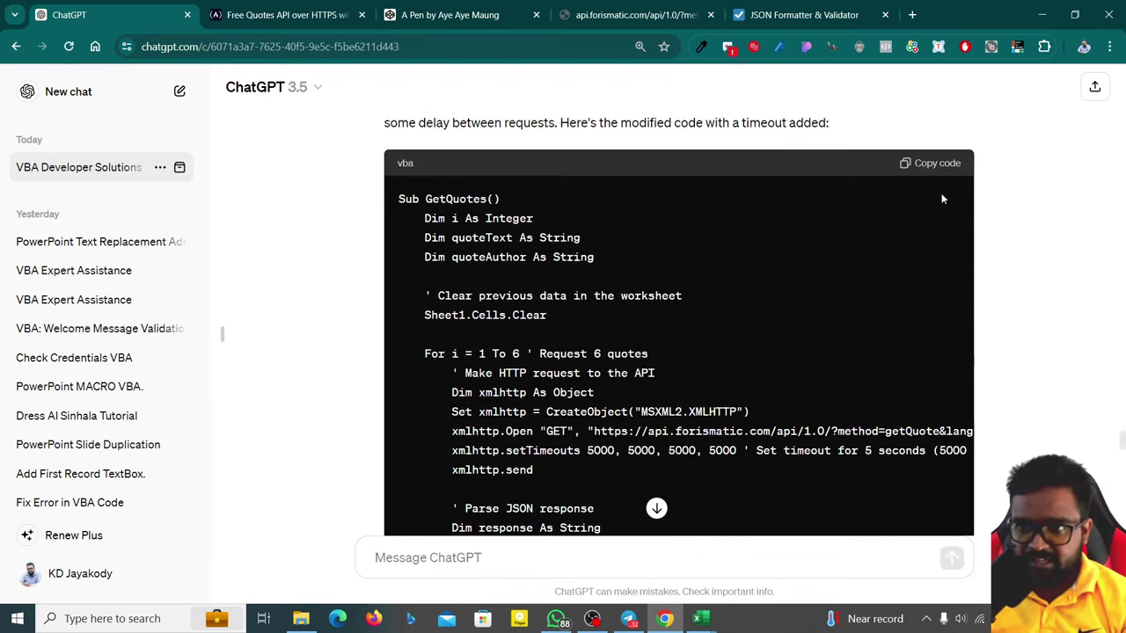
left_click(930, 230)
scroll(902, 335, "down", 4)
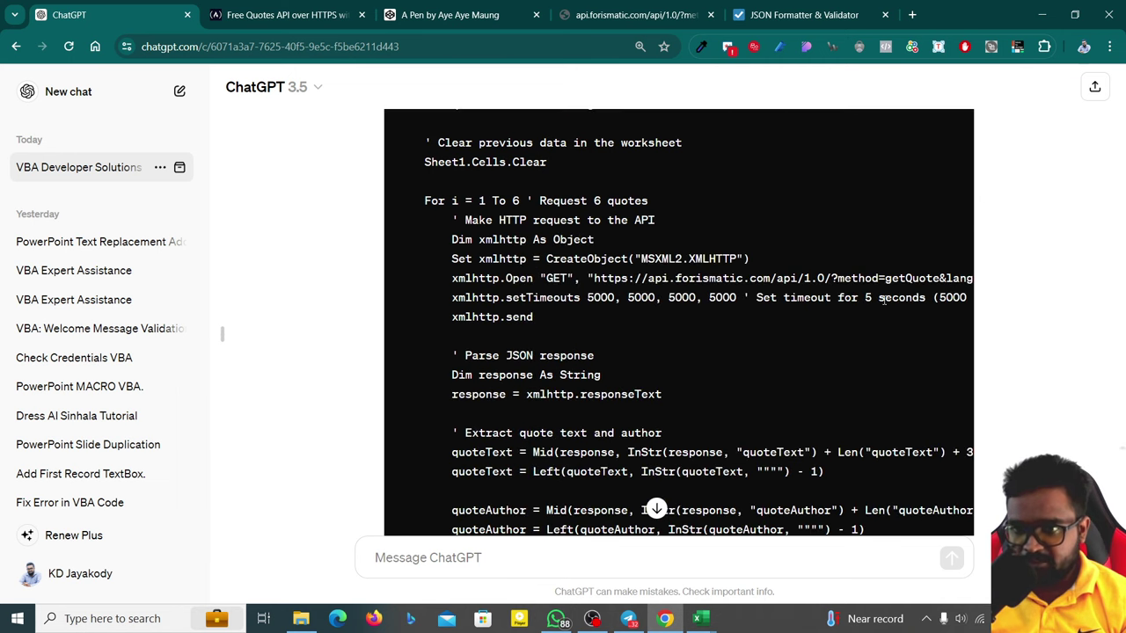
- Replace the macro code in the VBA editor with the timeout version
mouse_move(700, 618)
left_click(766, 563)
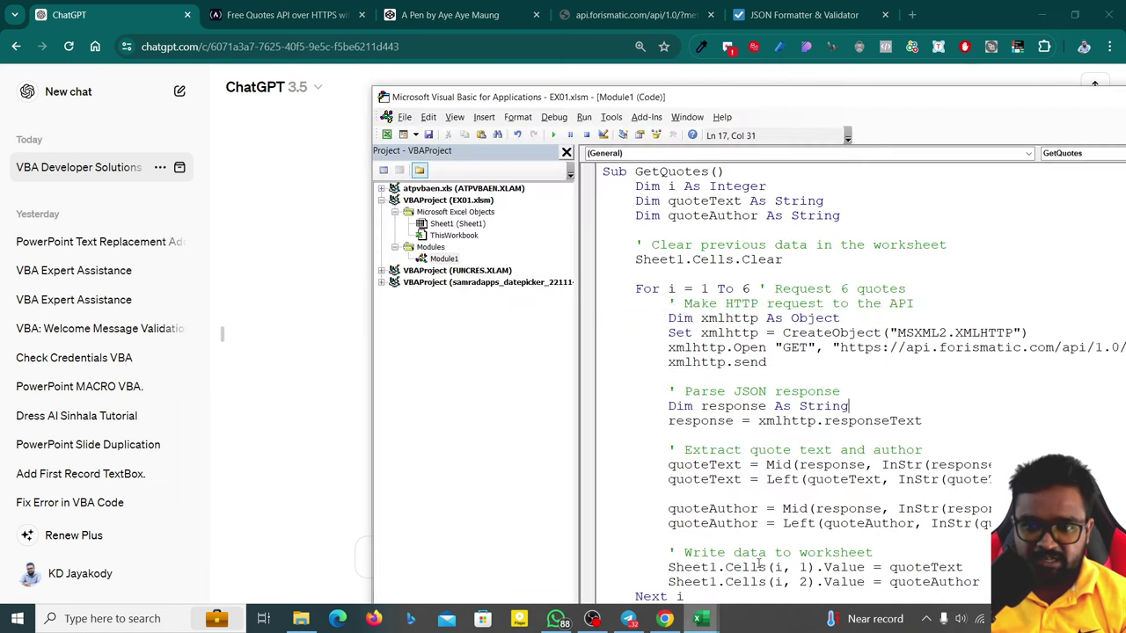
left_click(691, 283)
key("ctrl+a")
key("ctrl+v")
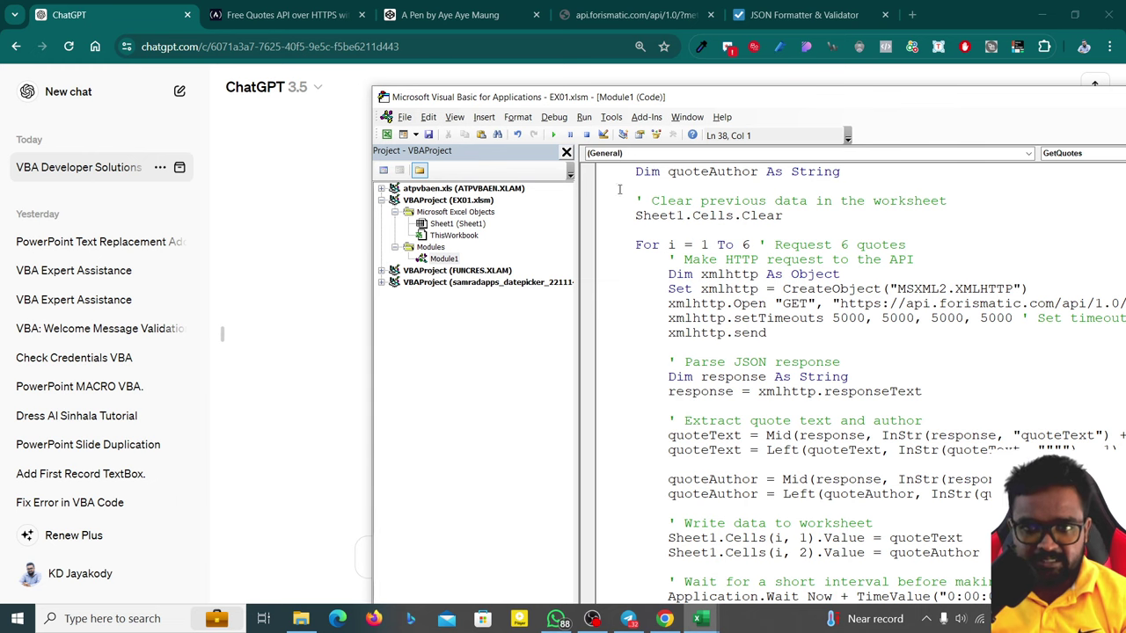
- Run GetQuotes, debug run-time error 438 at the setTimeouts line, and try continuing
mouse_move(700, 618)
left_click(635, 558)
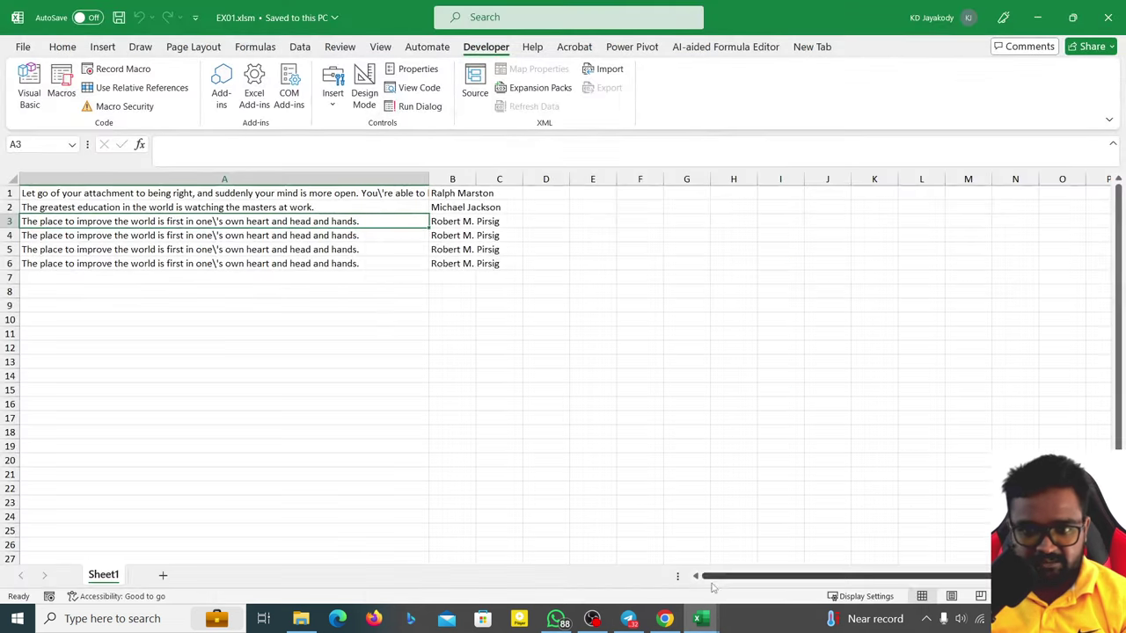
left_click(779, 554)
left_click(554, 135)
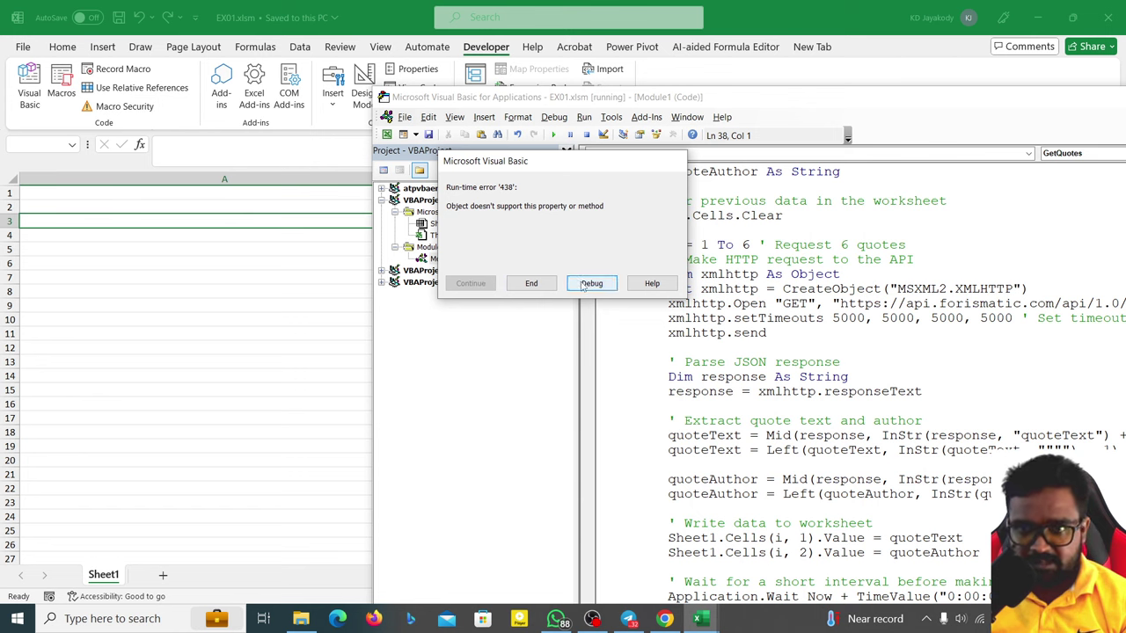
left_click(586, 283)
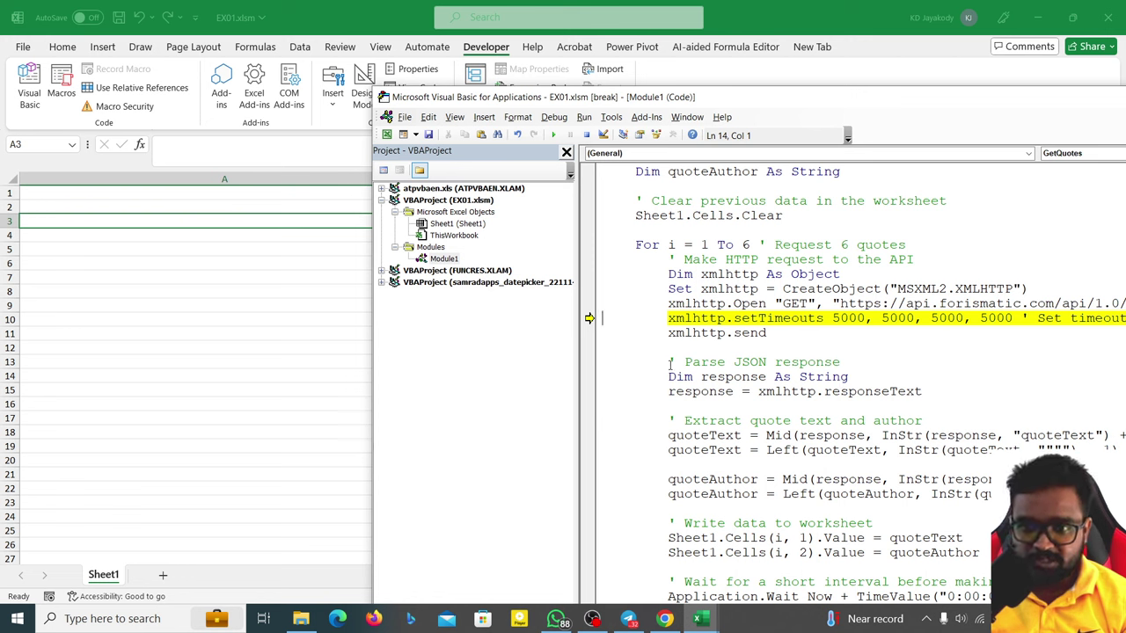
left_click(554, 135)
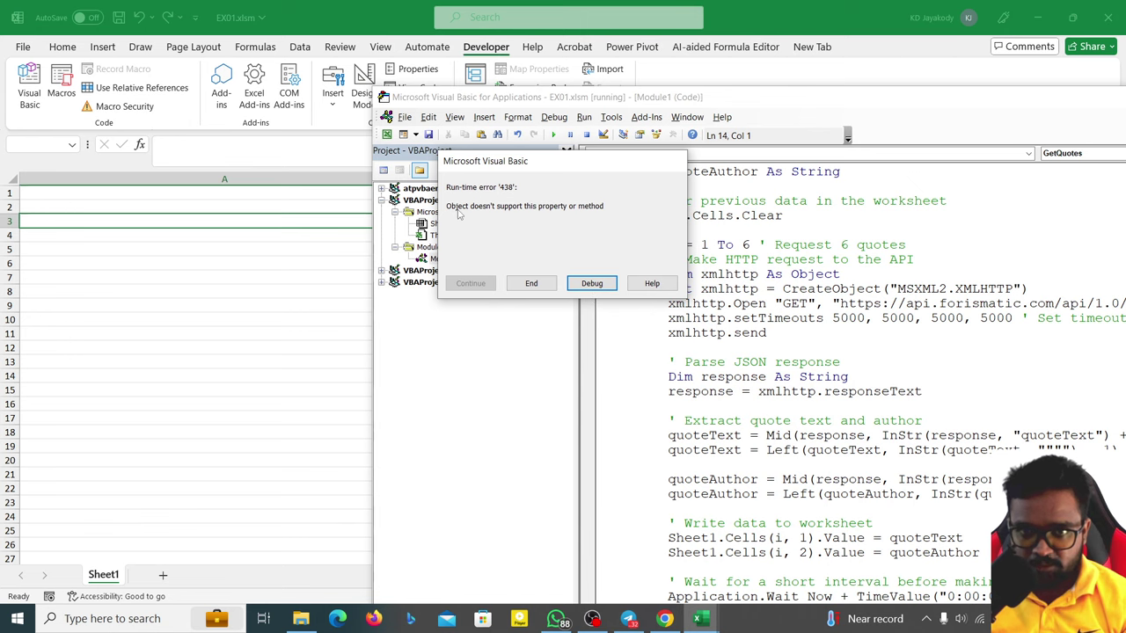
- Write a ChatGPT message reporting the error 'object doesn't support this property or method'
left_click(665, 618)
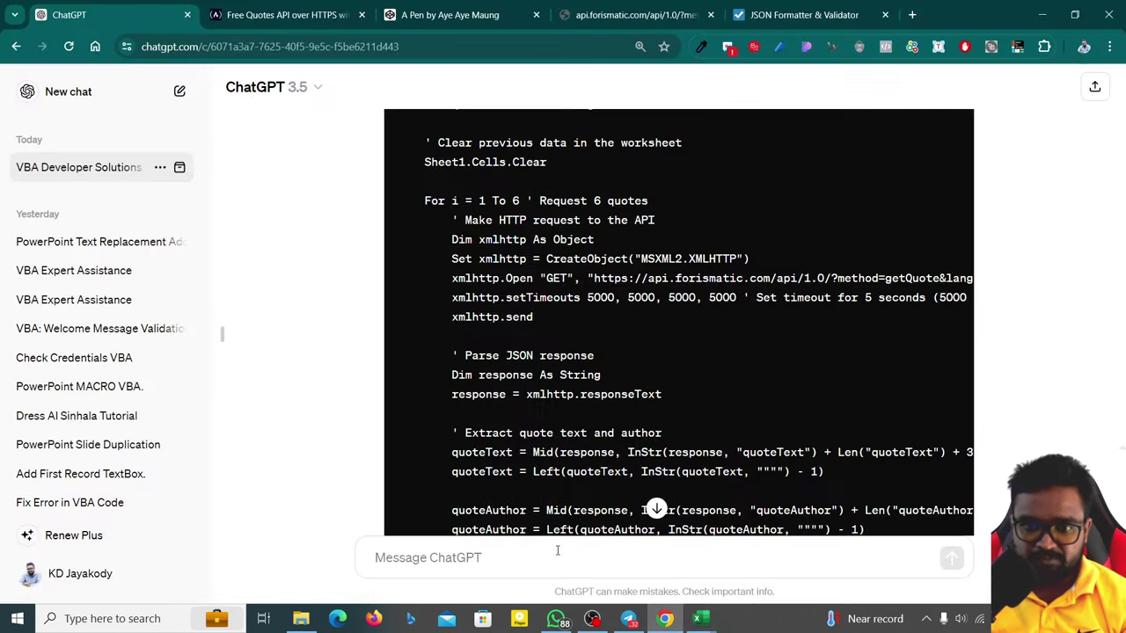
scroll(574, 422, "down", 5)
type("i go")
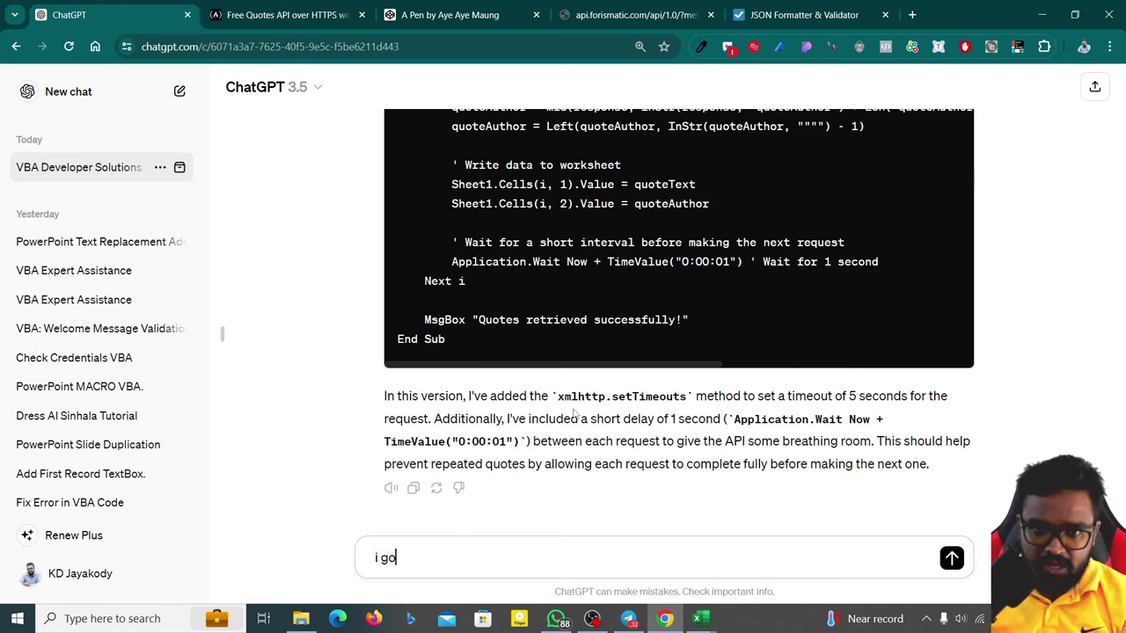
type("t an error o")
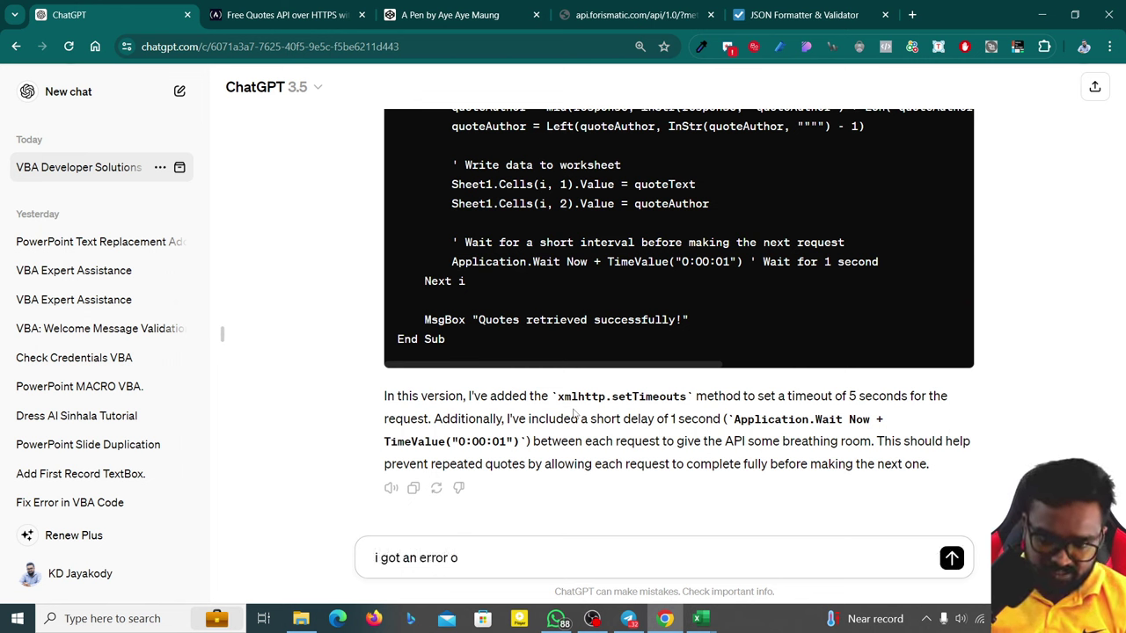
type("ibbvject")
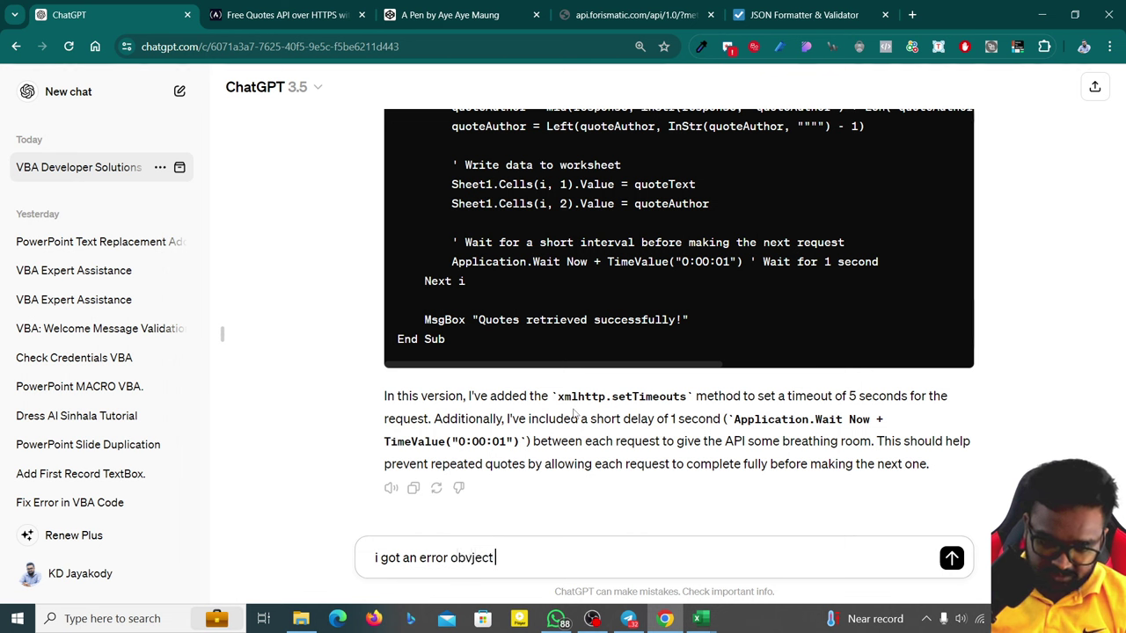
type(" doesn tsupp")
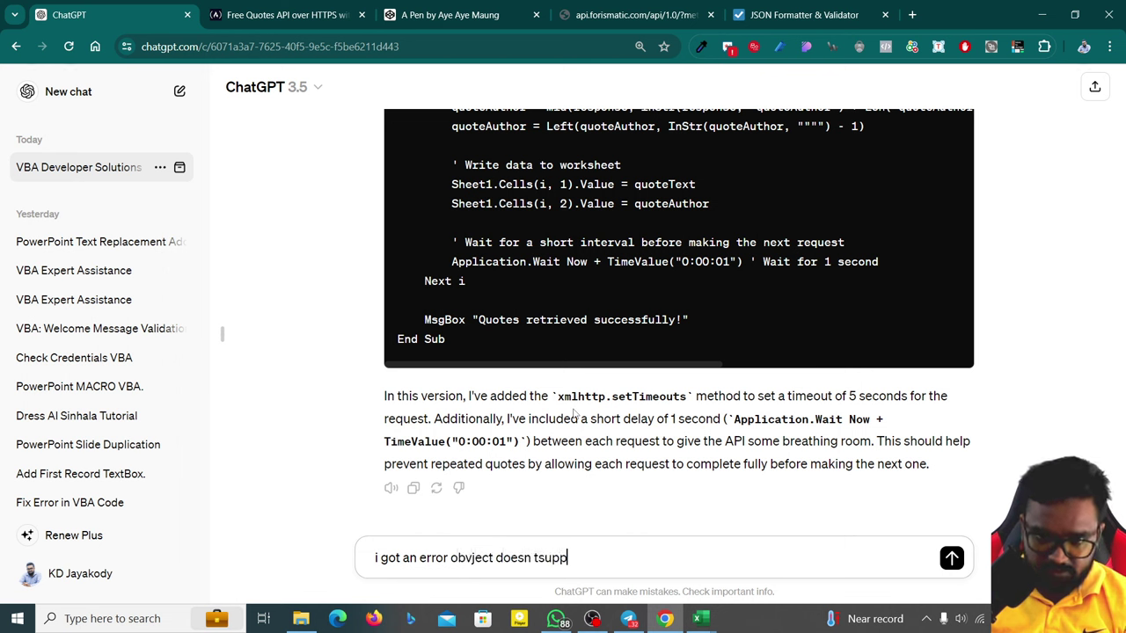
type("ort")
key("alt+Tab")
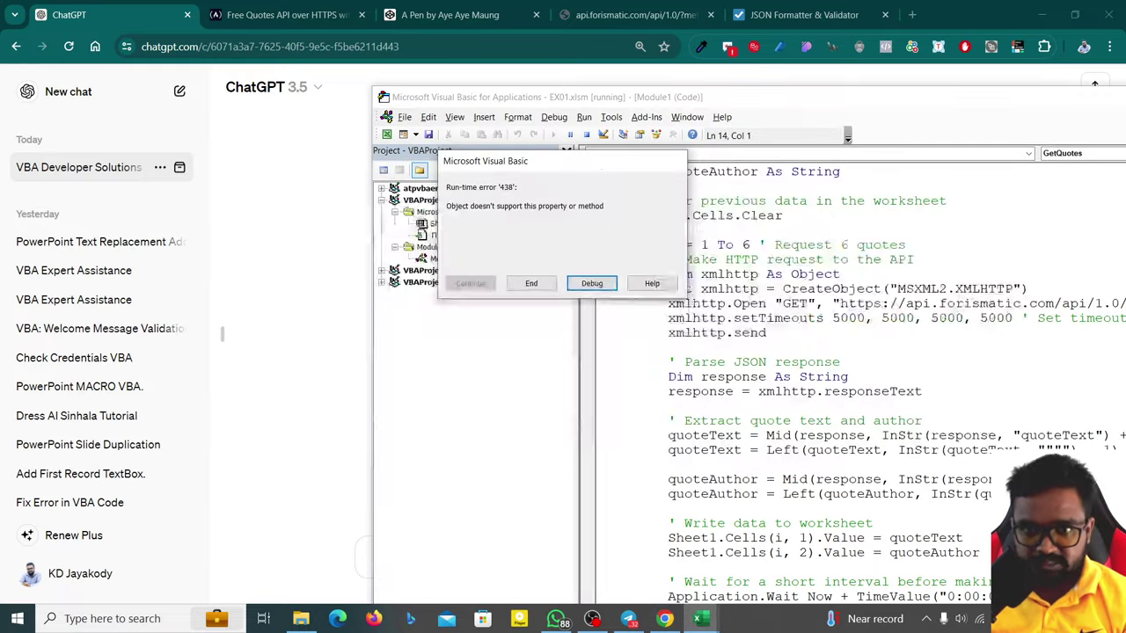
key("alt+Tab")
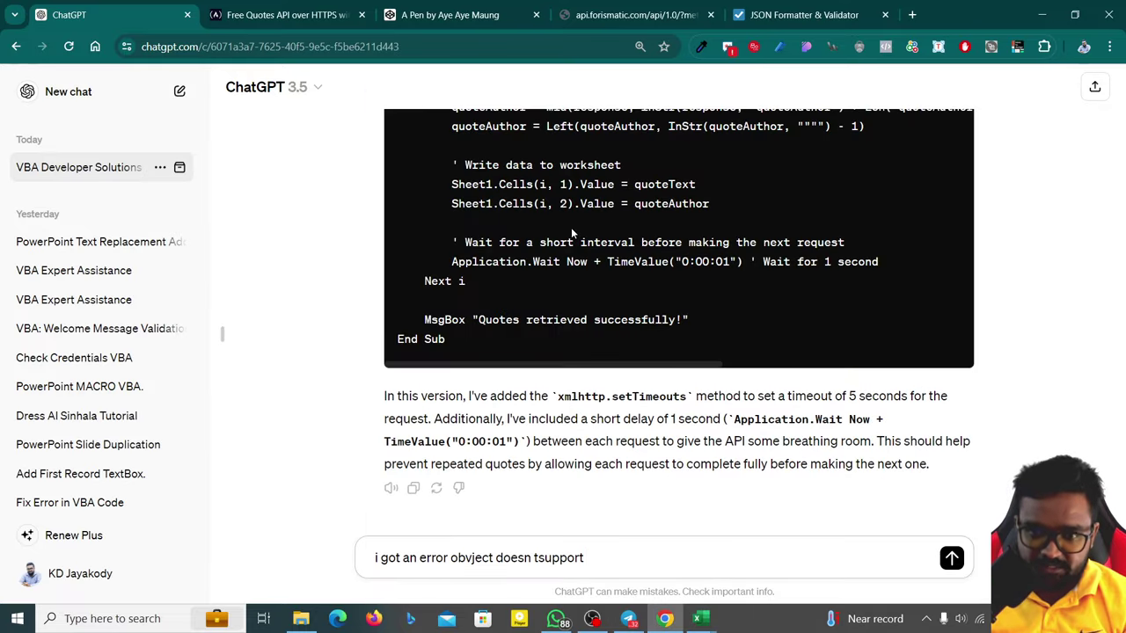
type("this prope")
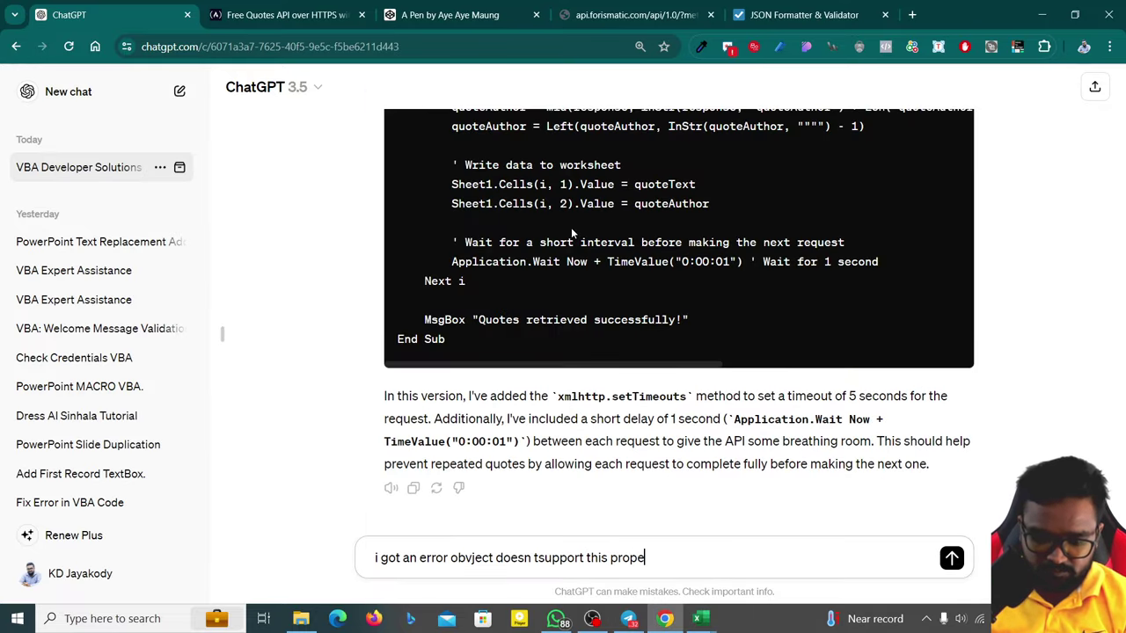
type("rty or mthod.")
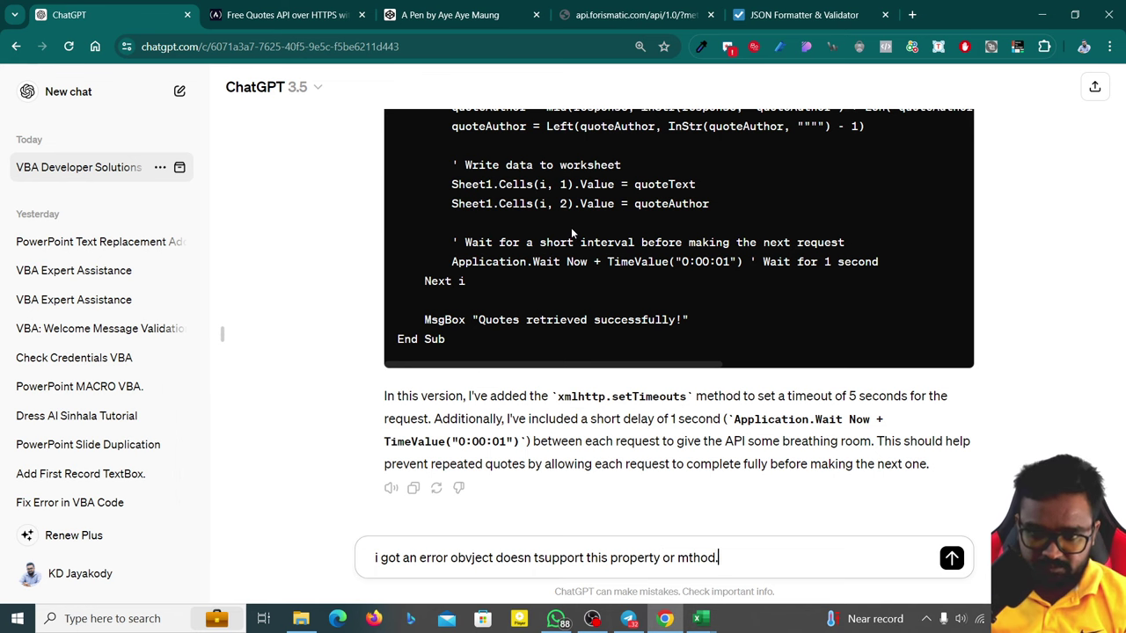
- Copy the failing setTimeouts line from the VBA editor into the message and send it
key("alt+Tab")
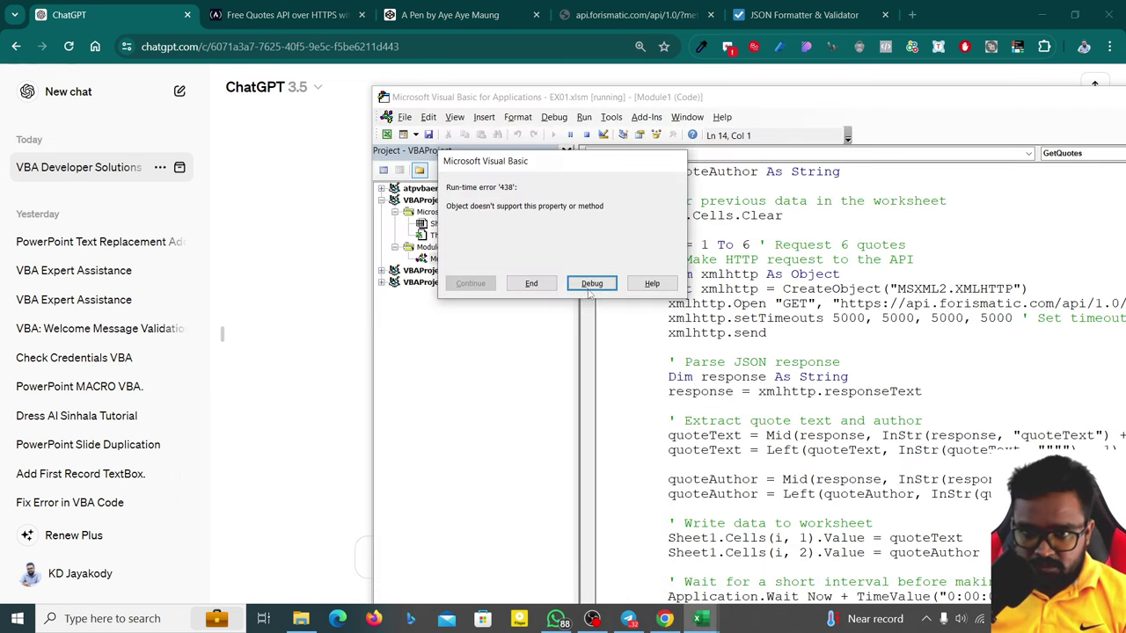
left_click(591, 284)
left_click_drag(668, 319, 1121, 318)
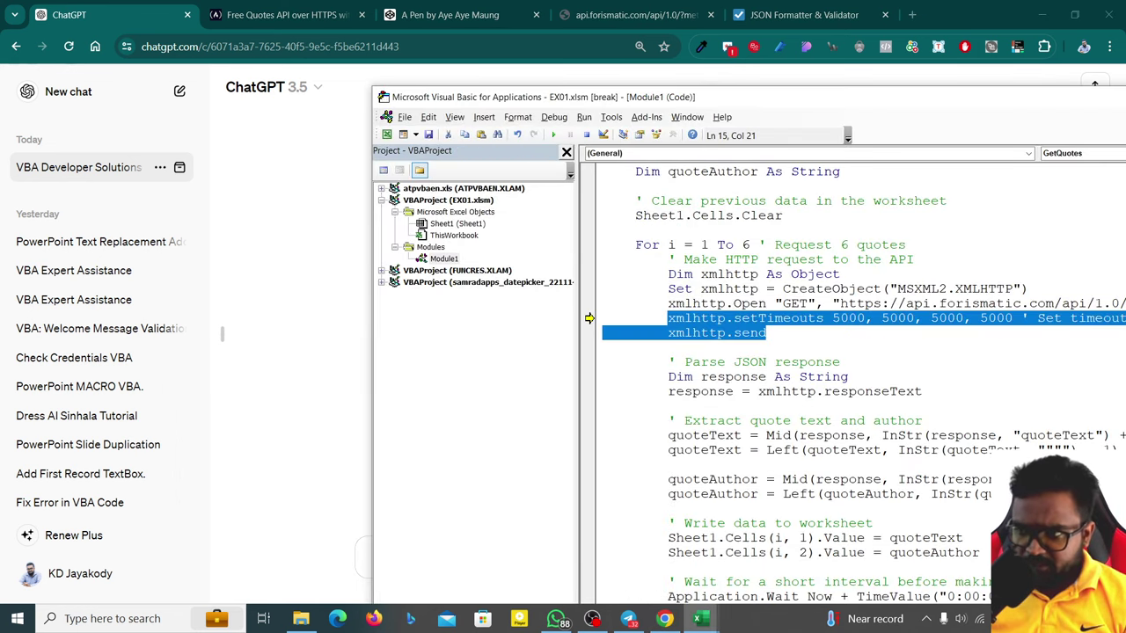
key("alt+Tab")
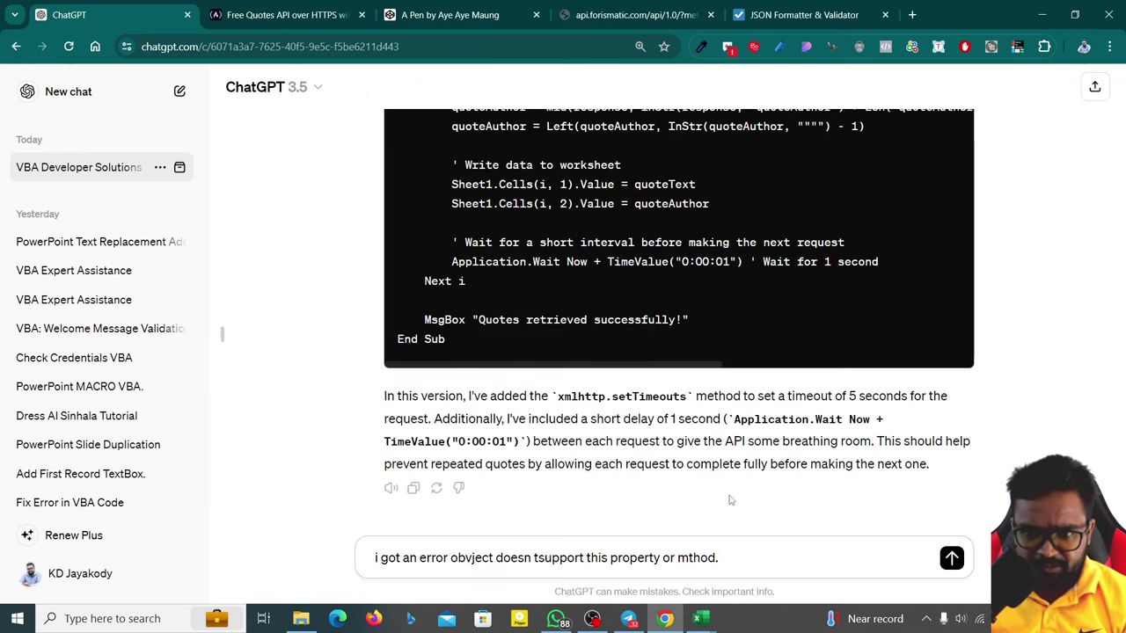
key("shift+Return")
type("xmlhttp.setTimeouts 5000, 5000, 5000, 5000 ' Set timeout for 5 seconds (5000 milliseconds)")
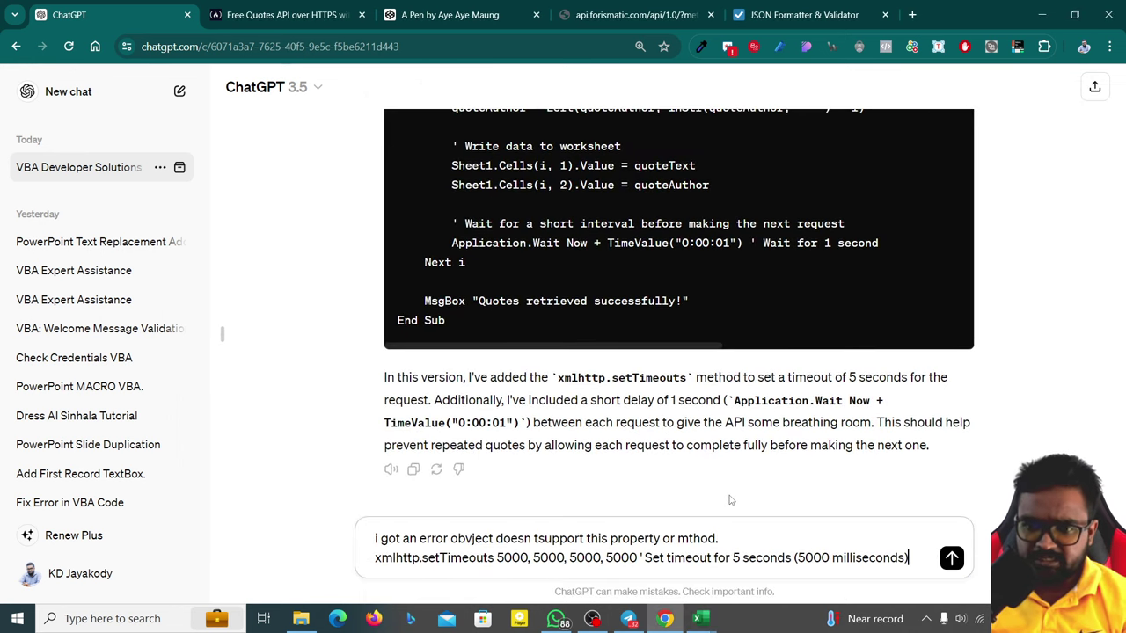
key("Return")
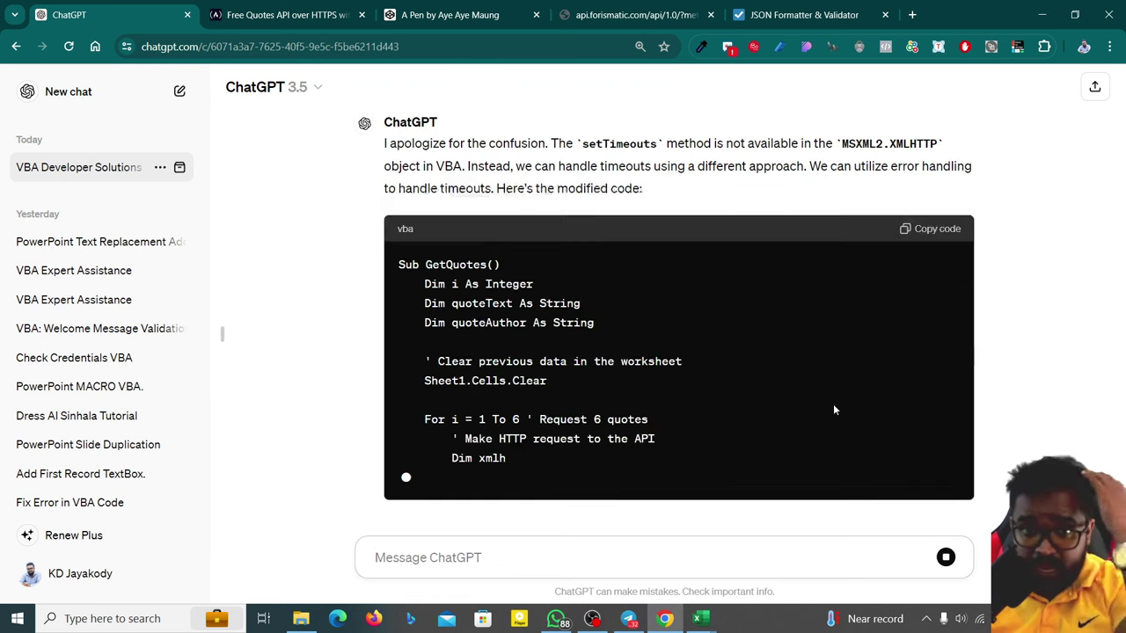
- Scroll through ChatGPT's error-handling GetQuotes reply as it completes
scroll(833, 410, "up", 2)
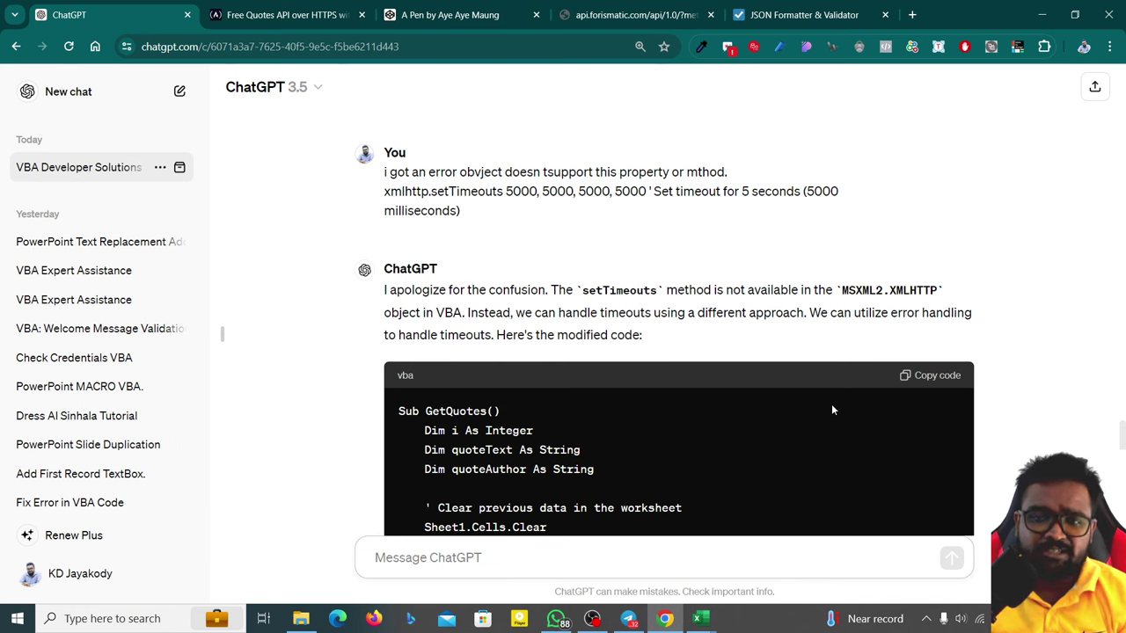
scroll(955, 291, "down", 10)
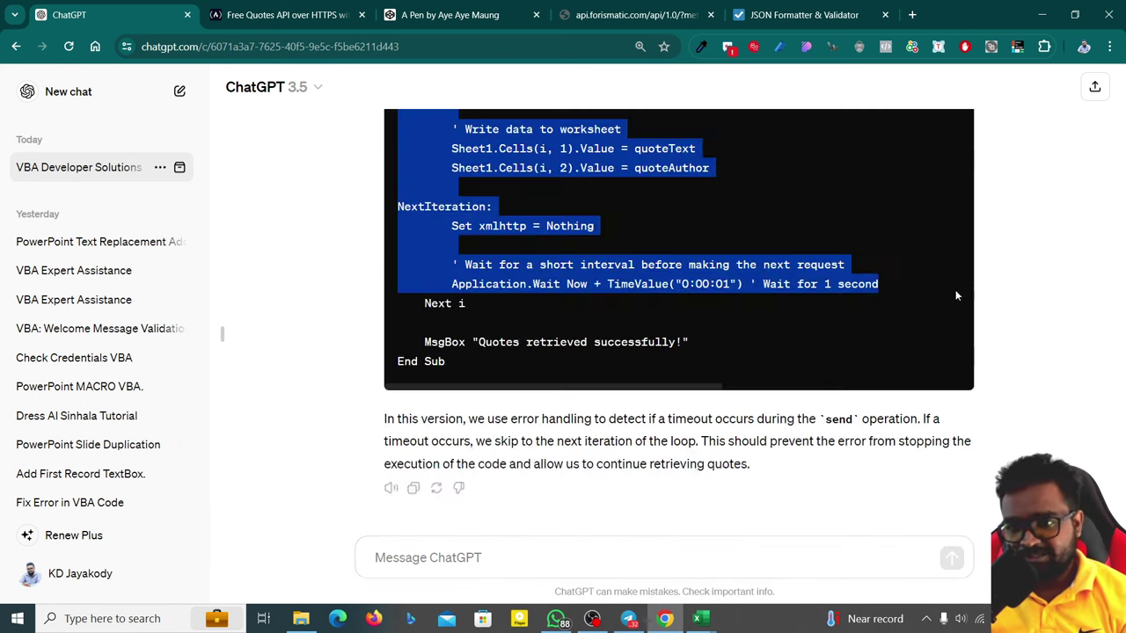
scroll(927, 284, "up", 5)
scroll(880, 334, "up", 6)
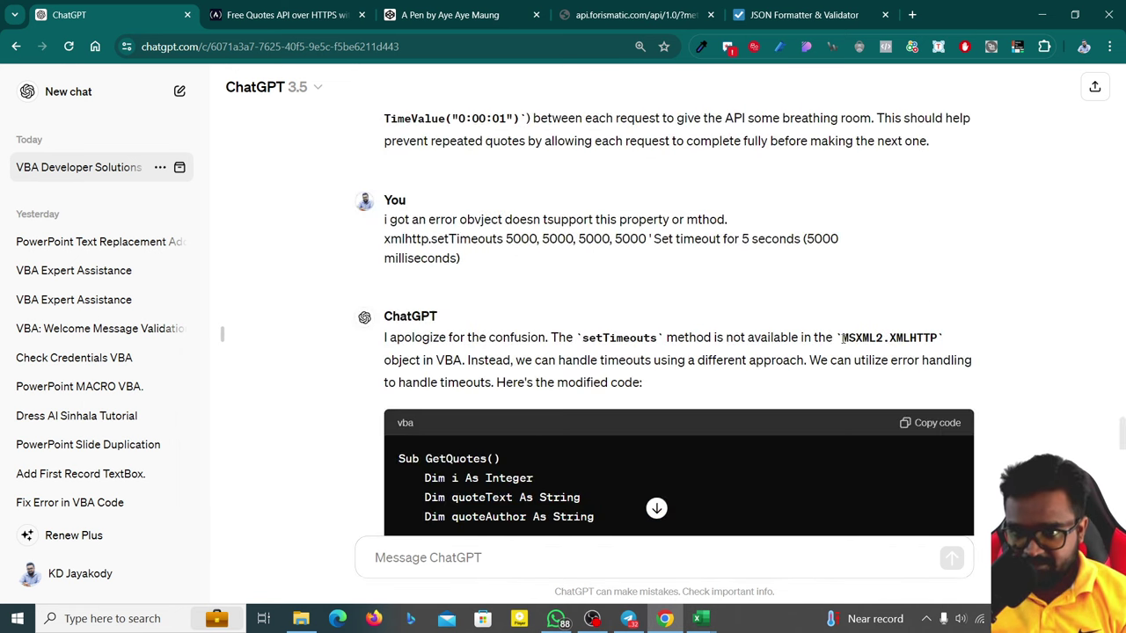
- Copy MSXML2.XMLHTTP from the reply and search Google for it in a new tab
left_click_drag(842, 337, 932, 334)
key("ctrl+c")
key("ctrl+t")
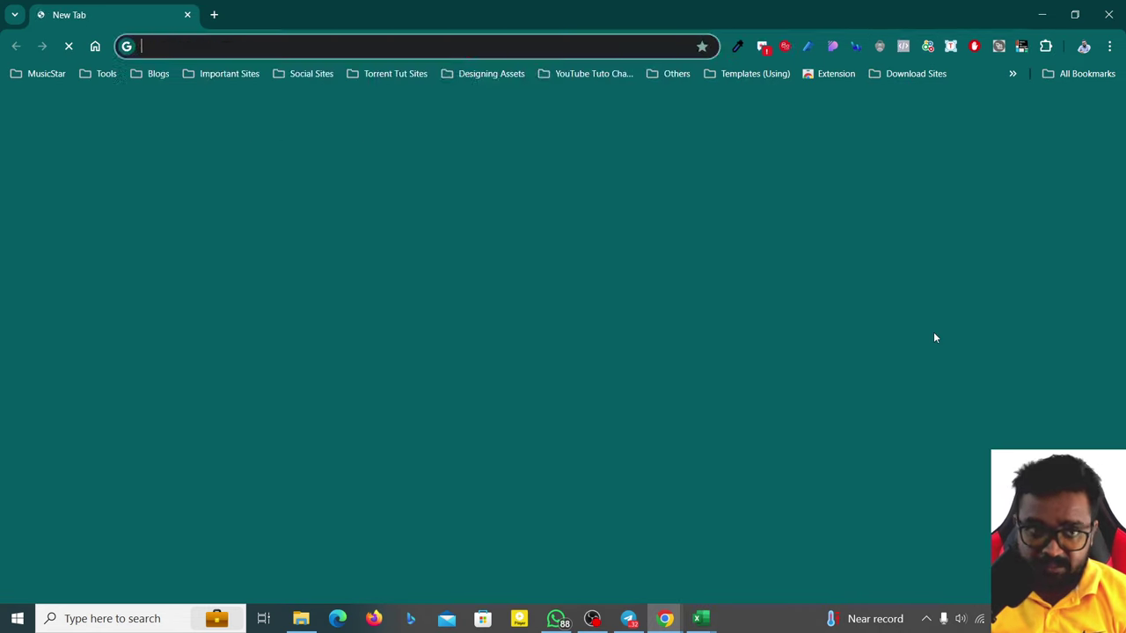
key("ctrl+v")
key("Return")
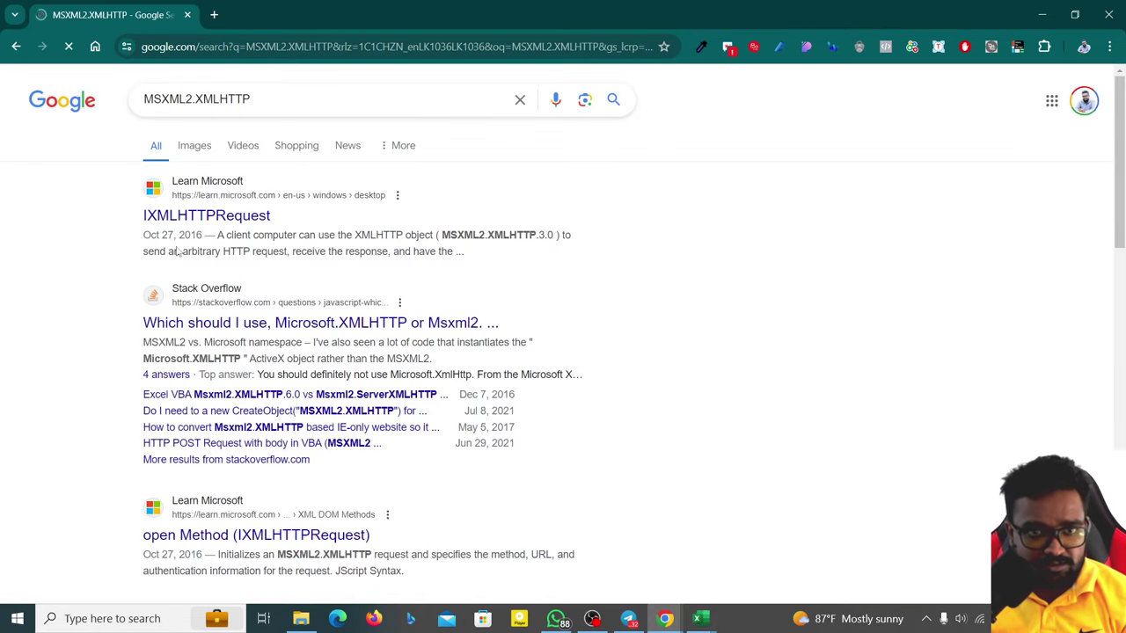
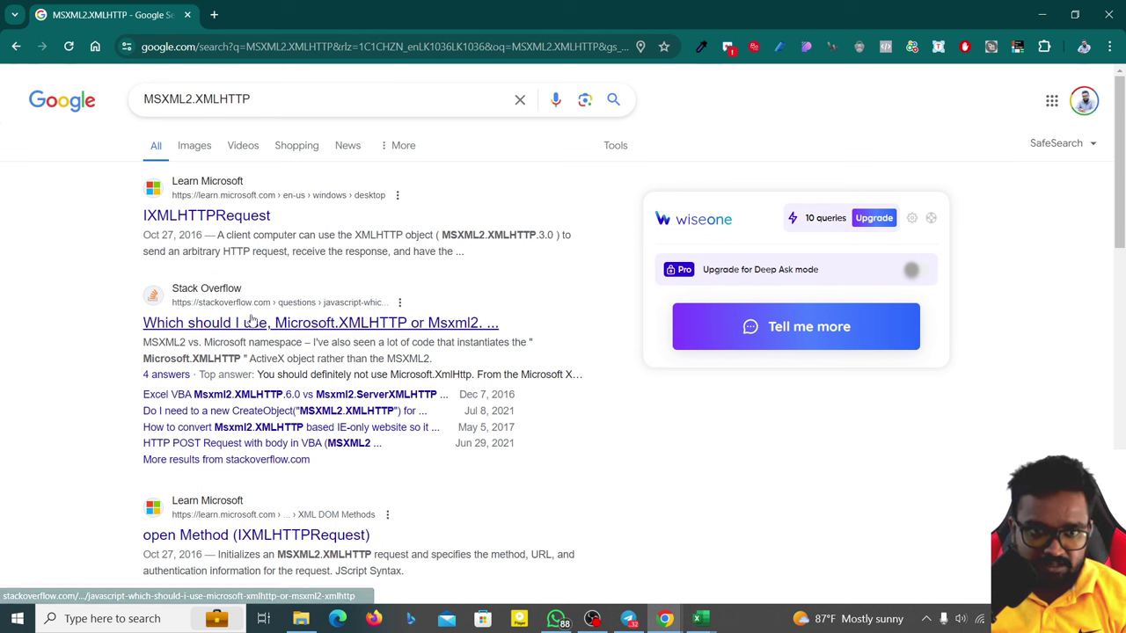
- Read the Stack Overflow question on XMLHTTP versions, then return to the Google results
left_click(221, 325)
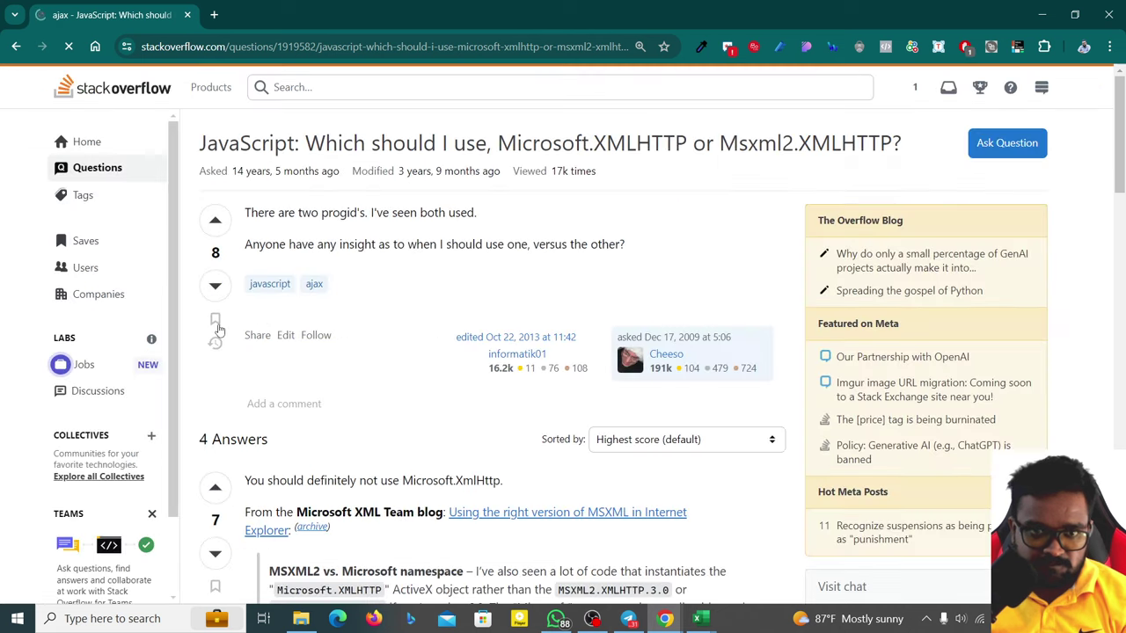
scroll(618, 381, "down", 3)
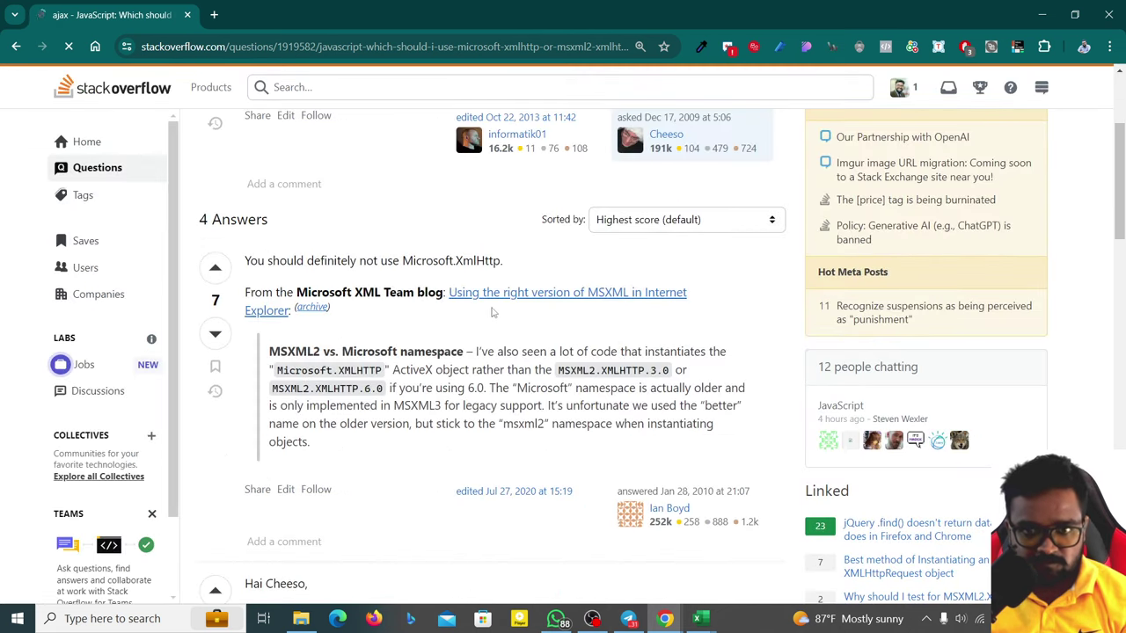
scroll(249, 342, "down", 1)
scroll(379, 196, "down", 1)
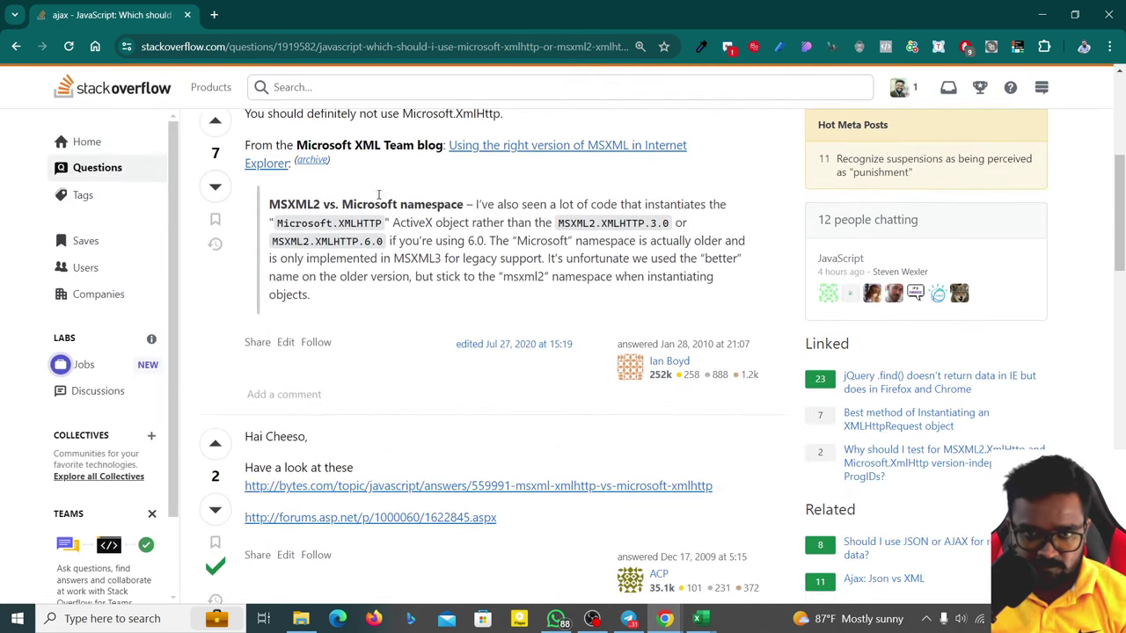
scroll(346, 351, "down", 5)
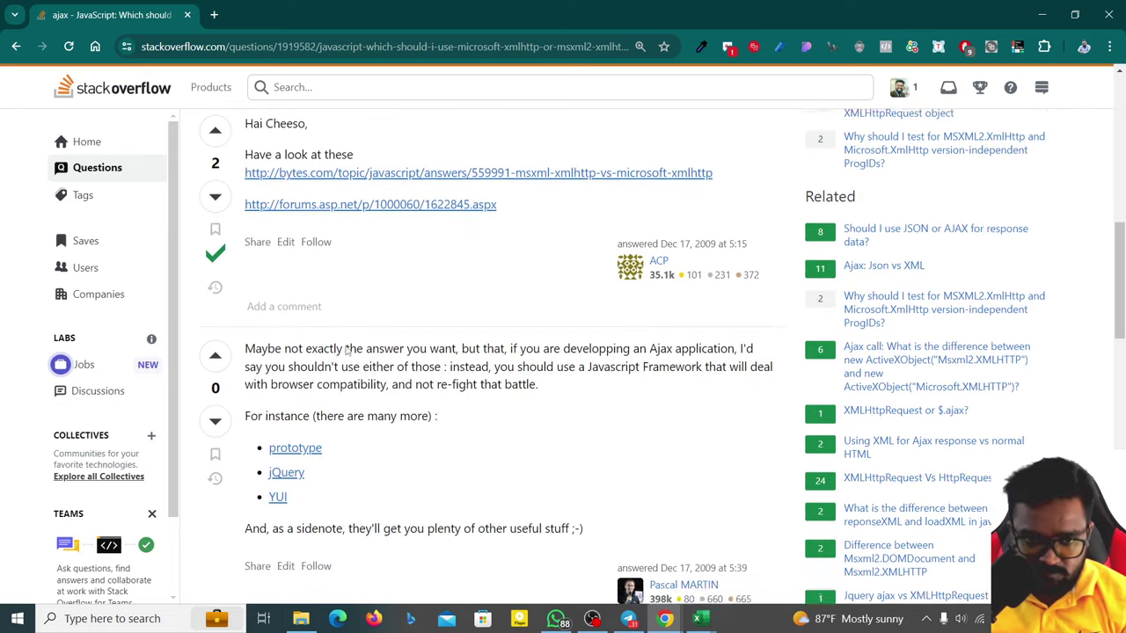
scroll(346, 350, "down", 3)
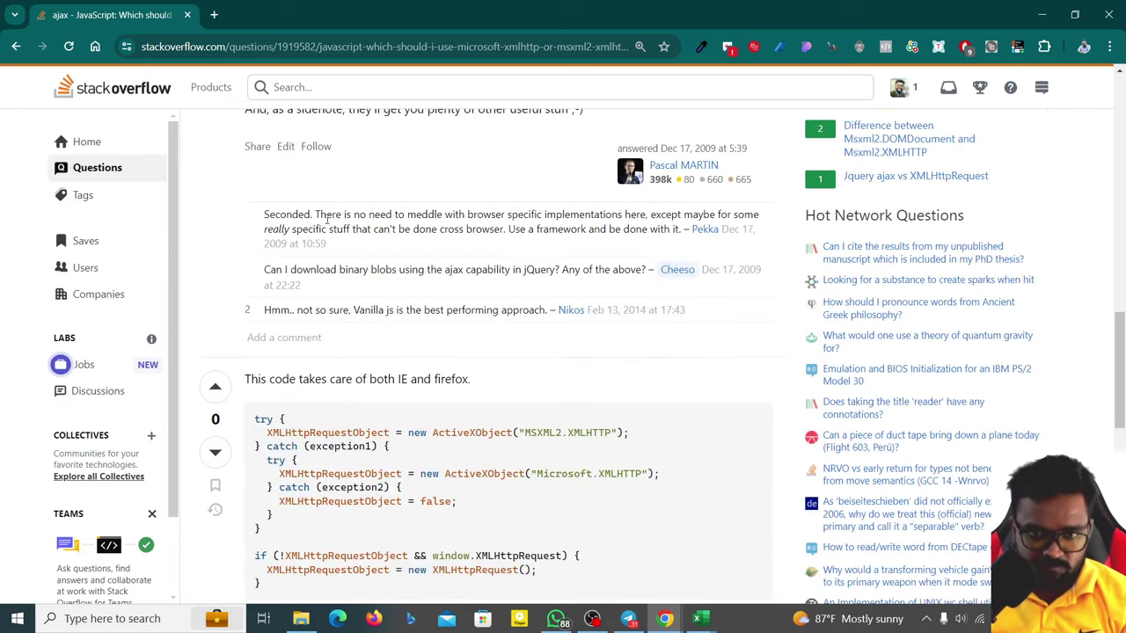
left_click(16, 45)
- Search Google for 'how to use' MSXML2.XMLHTTP and open the r/vba thread
left_click(279, 93)
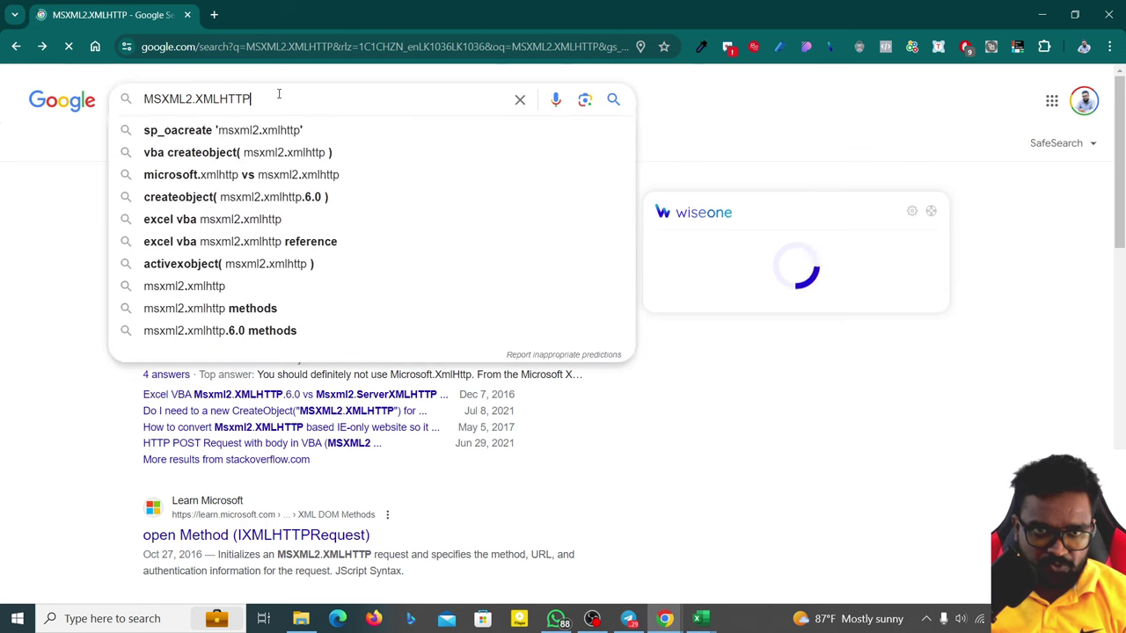
type("how to ")
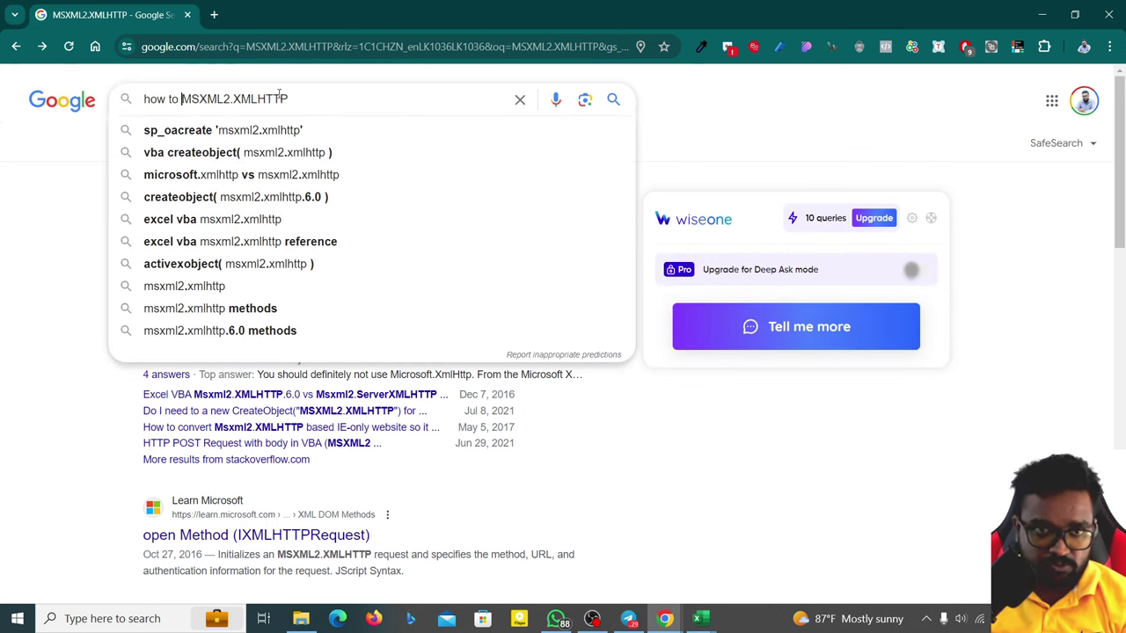
type("use")
key("Return")
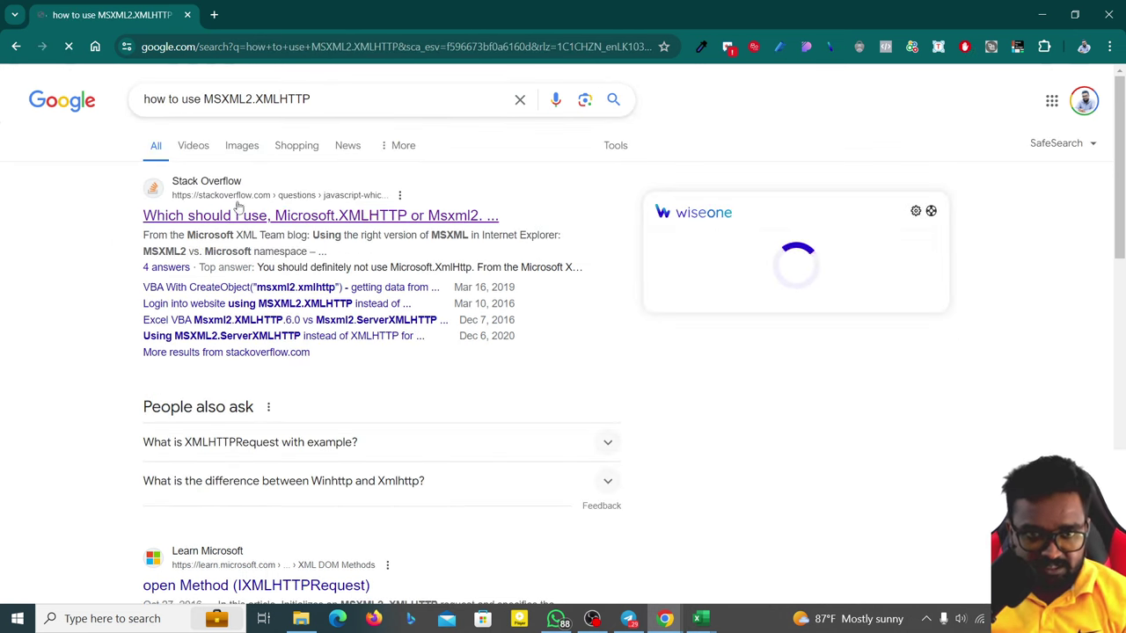
scroll(312, 502, "down", 2)
scroll(280, 504, "down", 2)
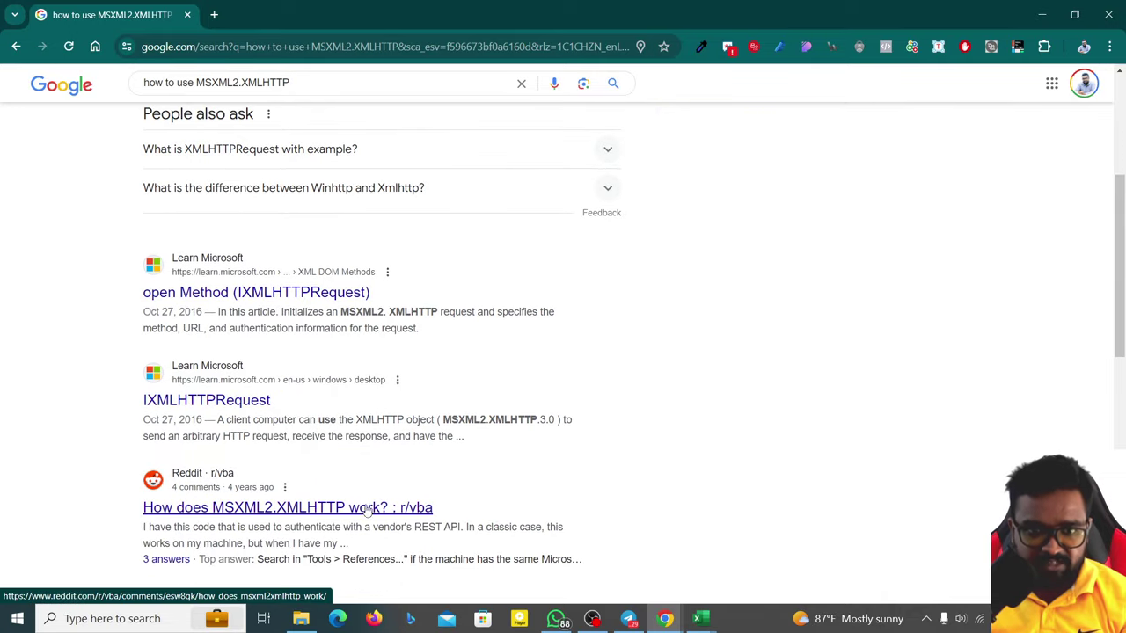
left_click(304, 510)
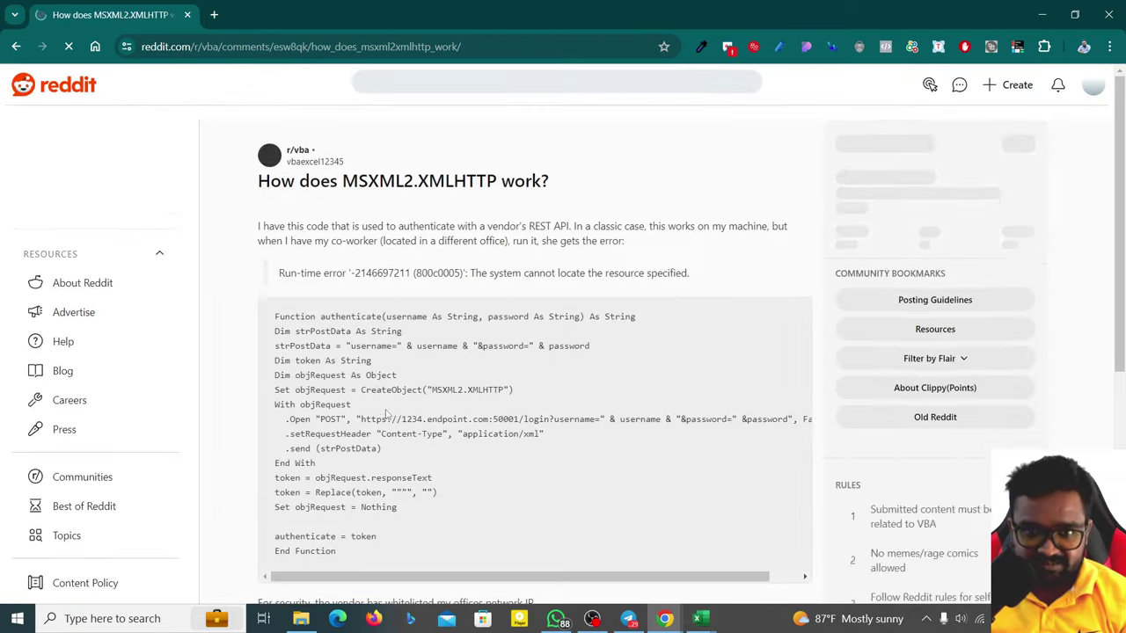
- Highlight the replies on matching Microsoft XML versions and instantiating the object, then return to VBA
scroll(422, 328, "down", 3)
scroll(422, 328, "down", 1)
scroll(417, 356, "down", 2)
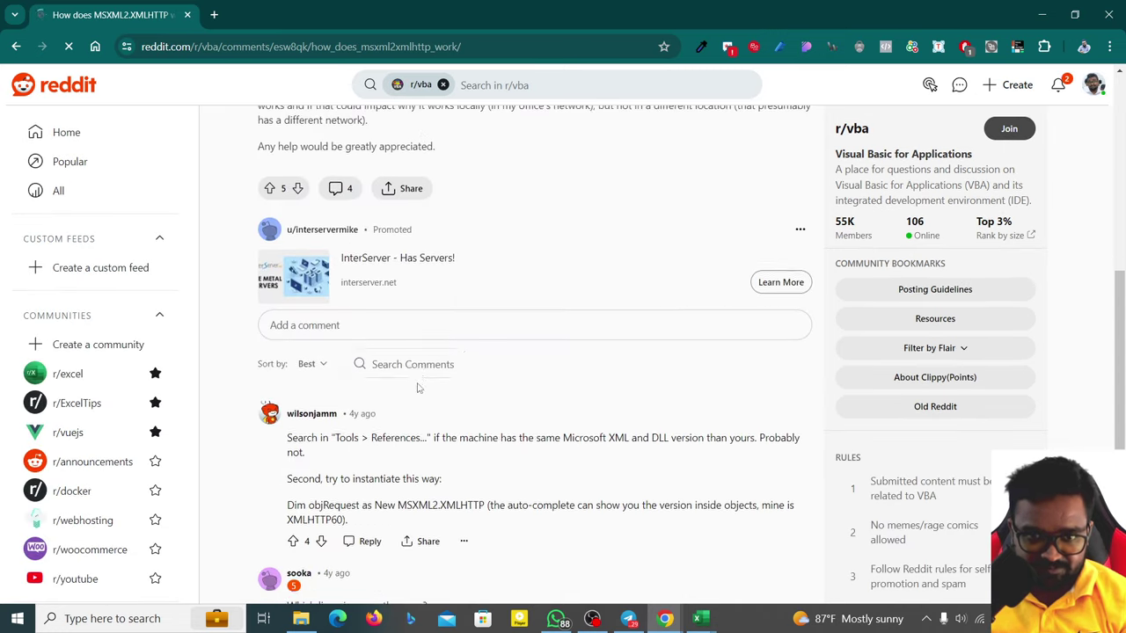
scroll(415, 290, "down", 2)
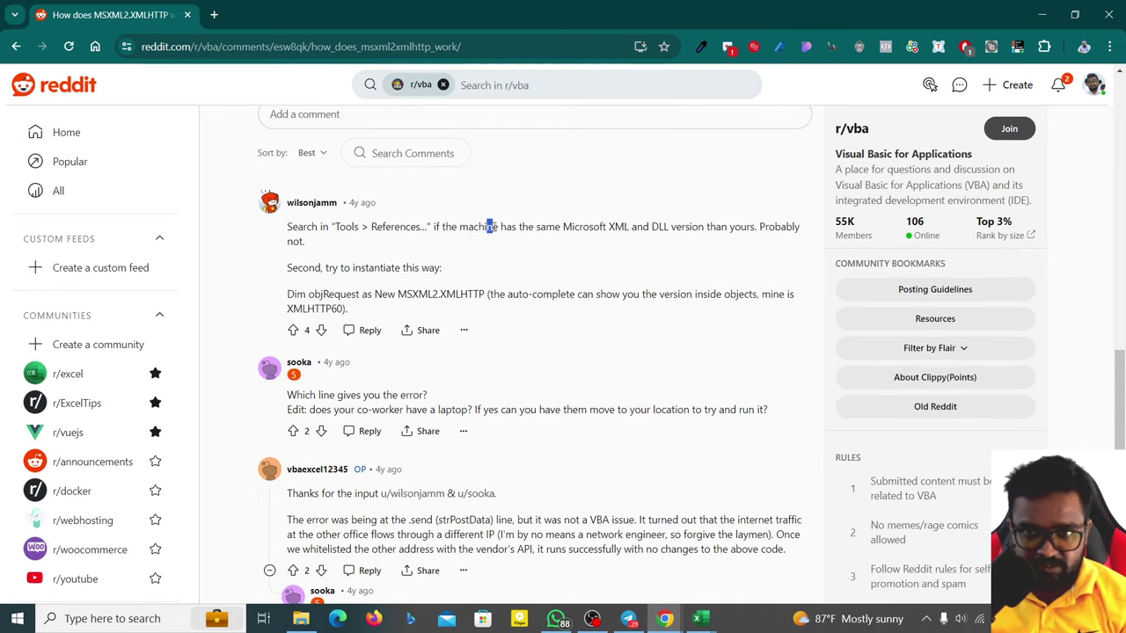
left_click_drag(490, 226, 637, 227)
left_click(545, 225)
left_click(675, 228)
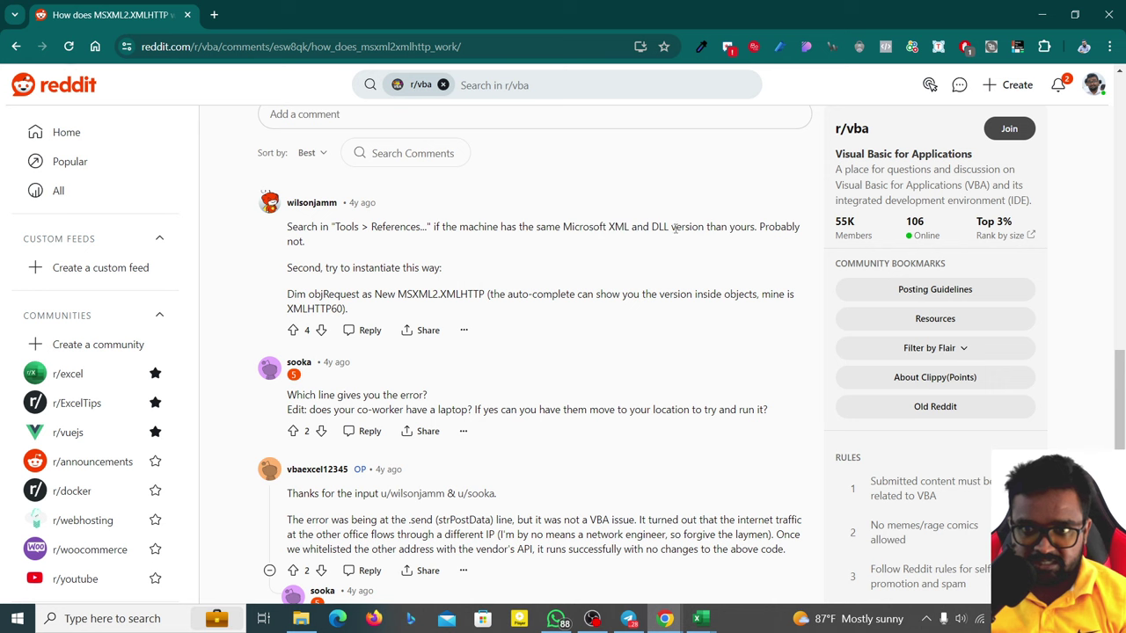
double_click(308, 266)
left_click(345, 291)
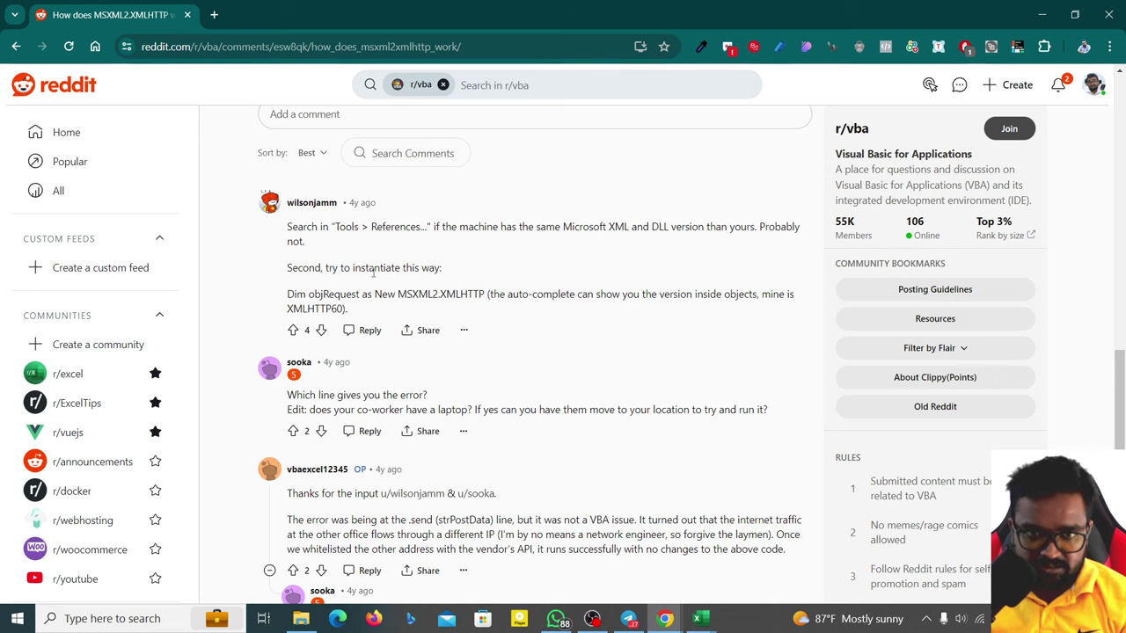
mouse_move(700, 618)
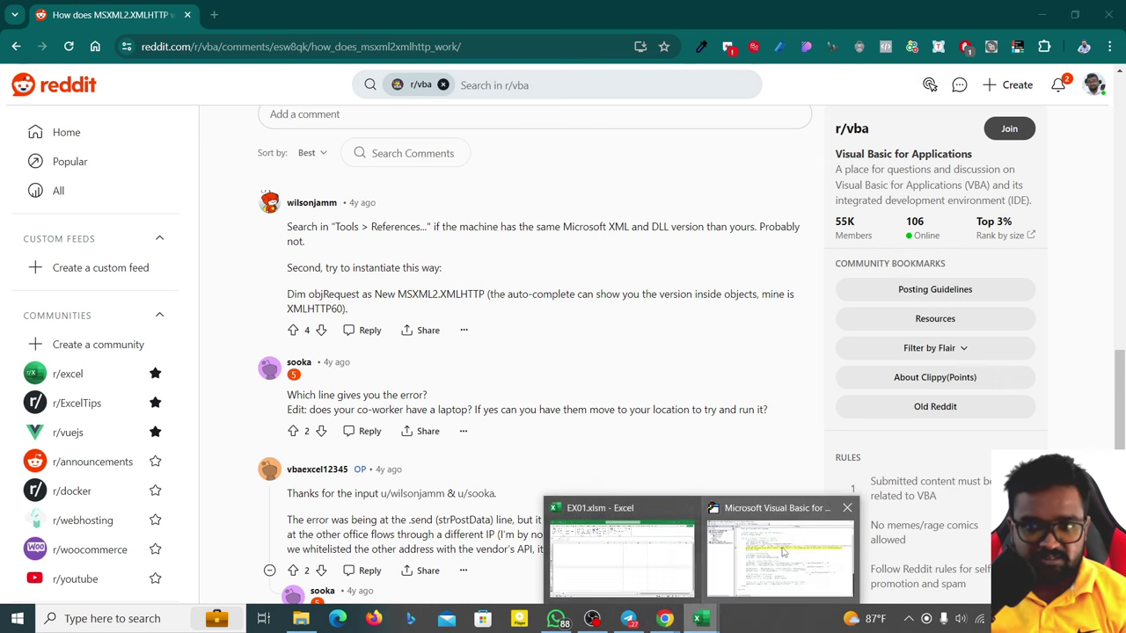
left_click(774, 554)
left_click(611, 117)
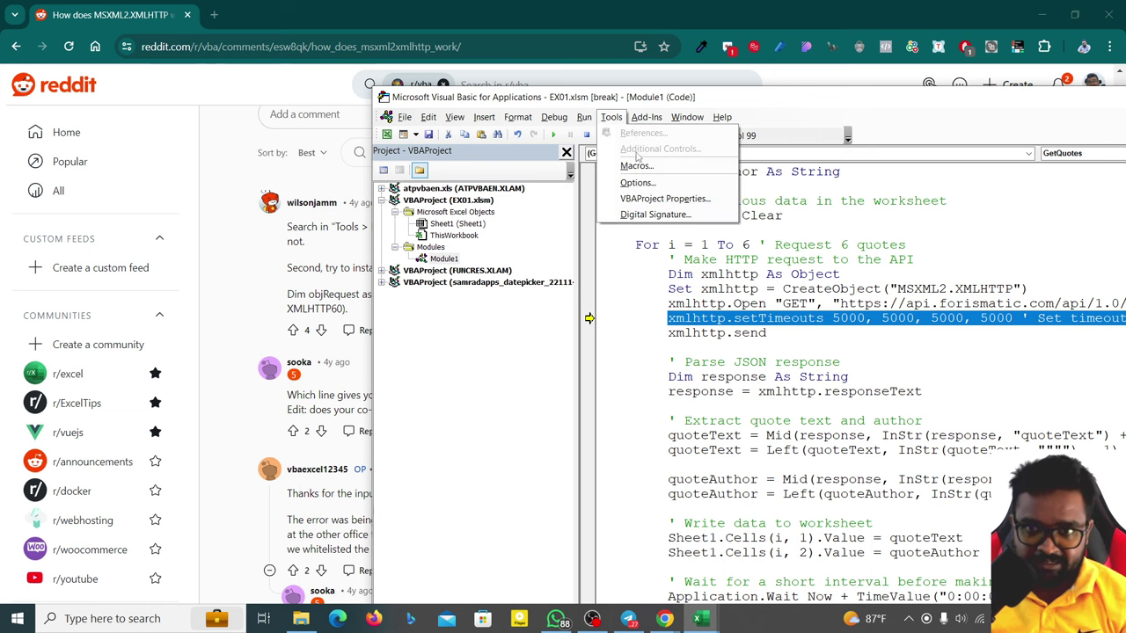
left_click(858, 259)
left_click(586, 135)
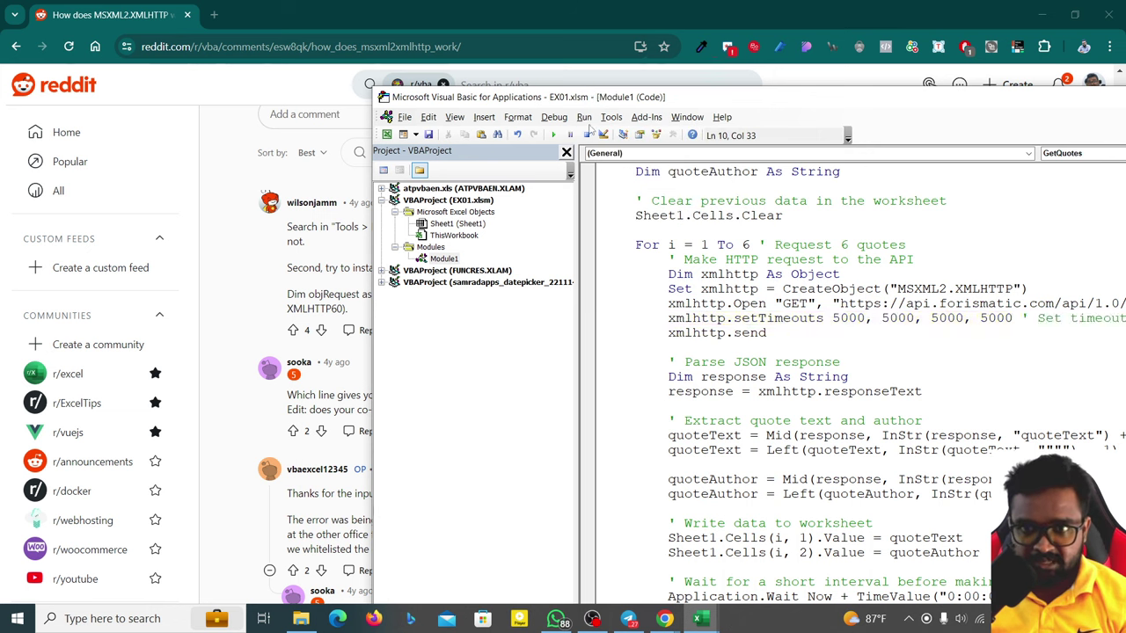
left_click(610, 117)
left_click(635, 138)
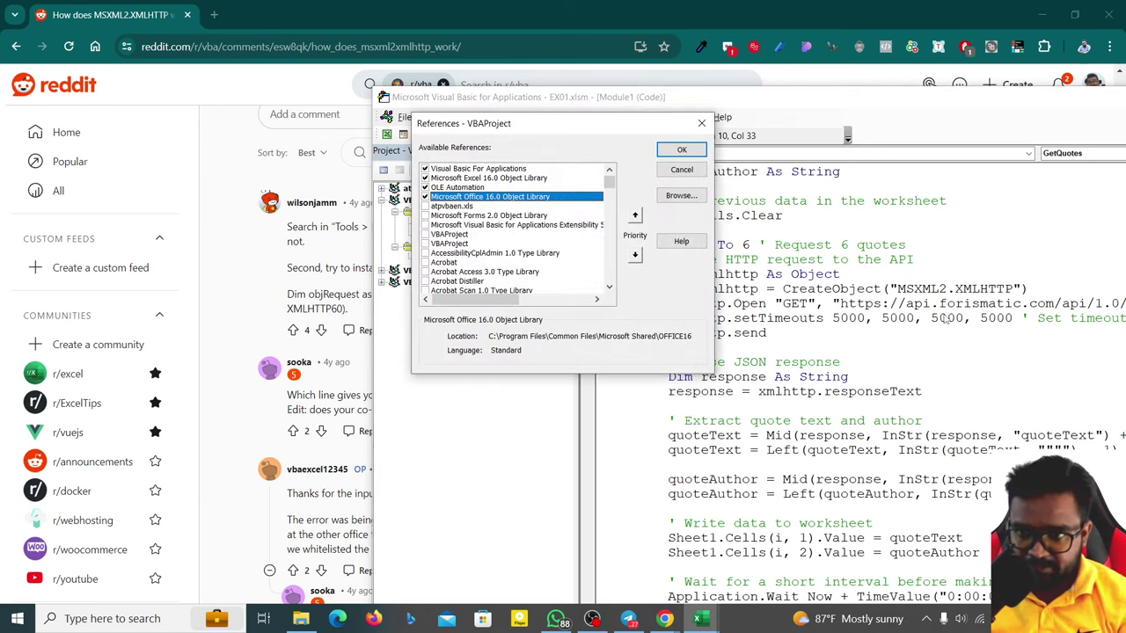
scroll(486, 257, "down", 3)
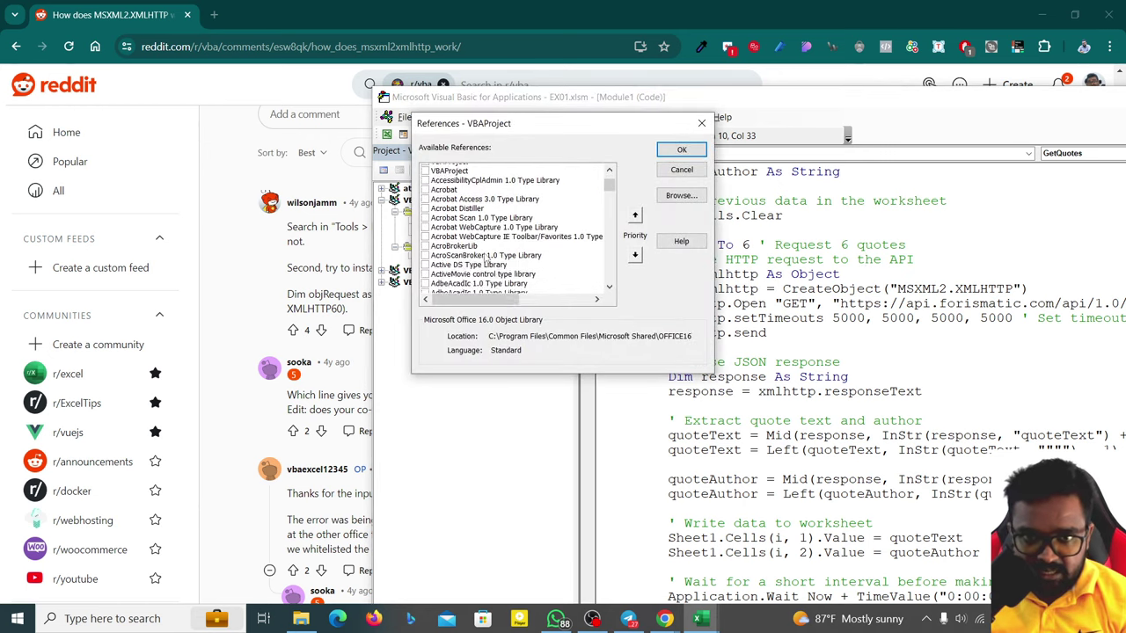
scroll(486, 256, "down", 10)
left_click(480, 263)
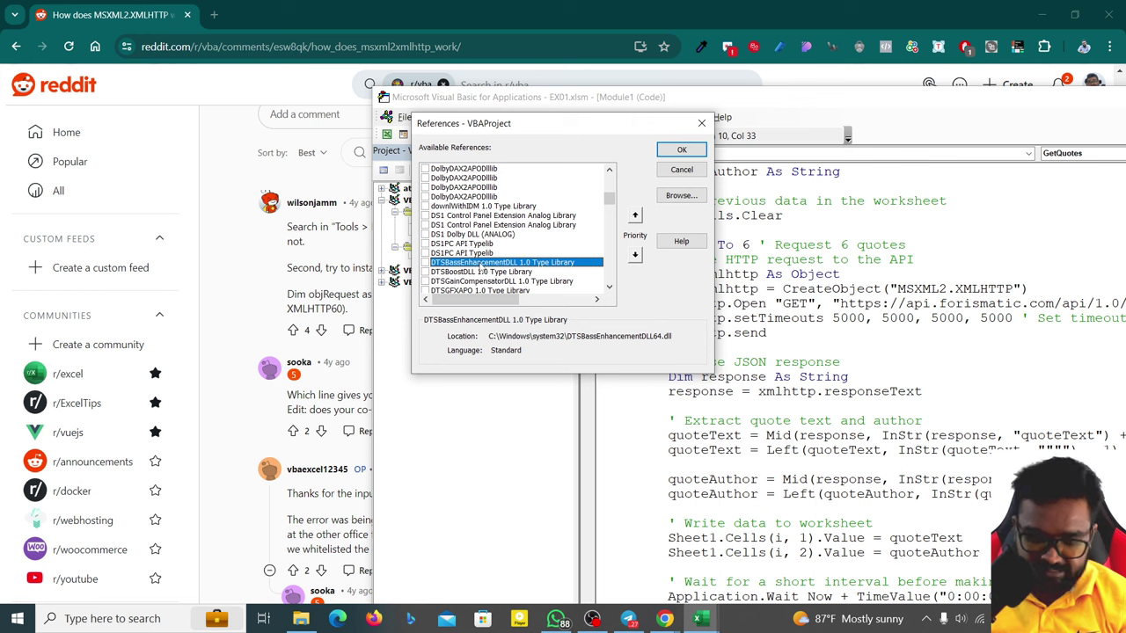
key("s")
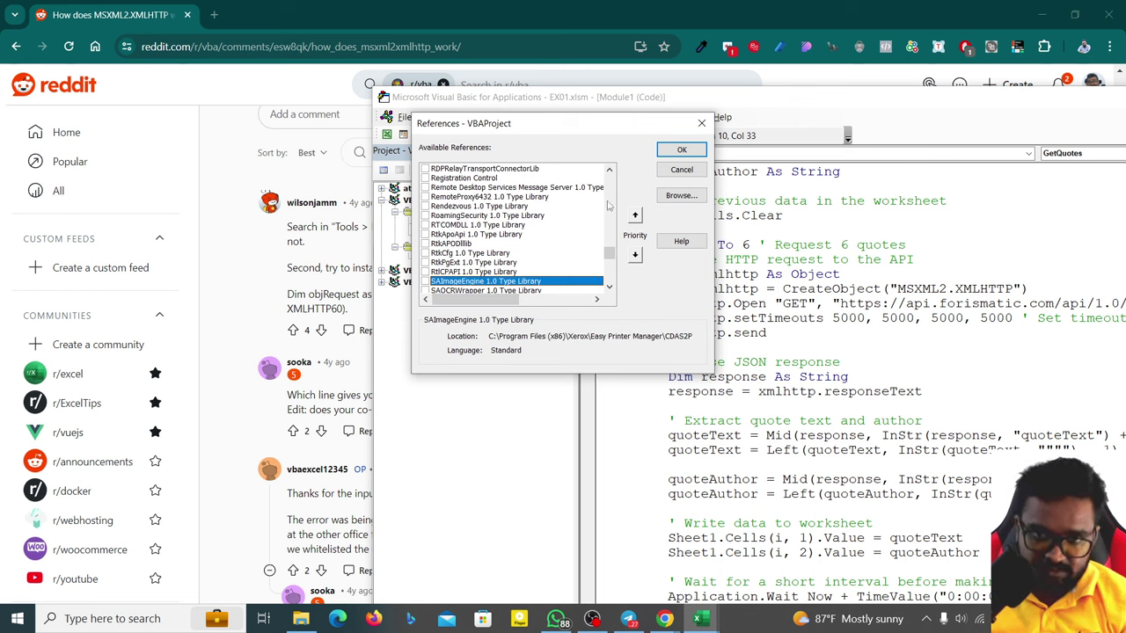
key("m")
key("m")
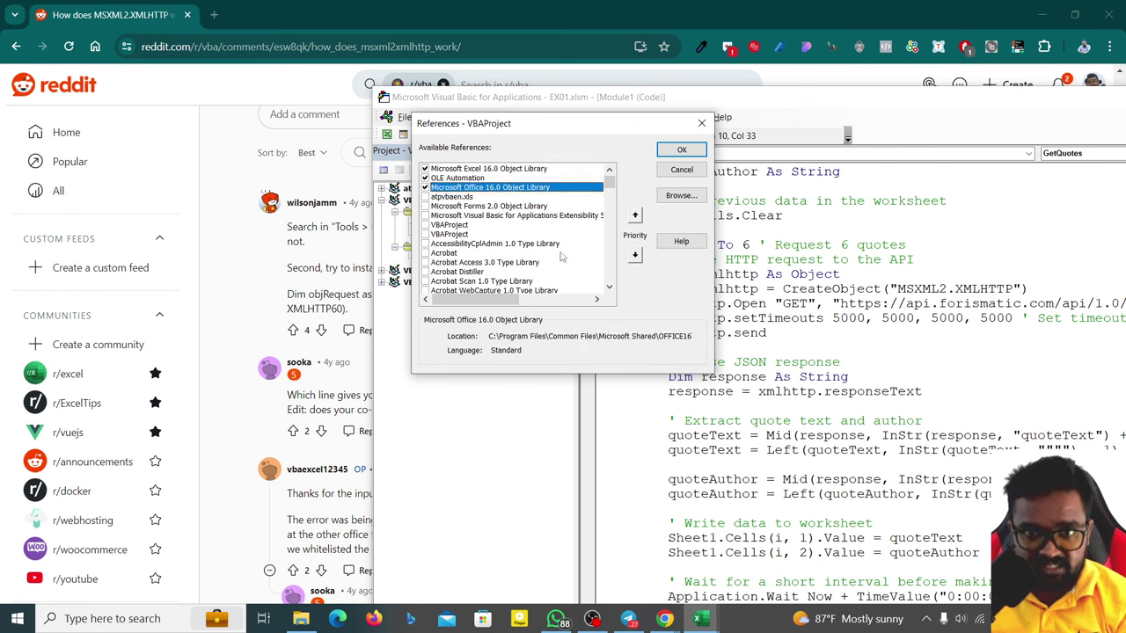
key("m")
key("m")
key("m")
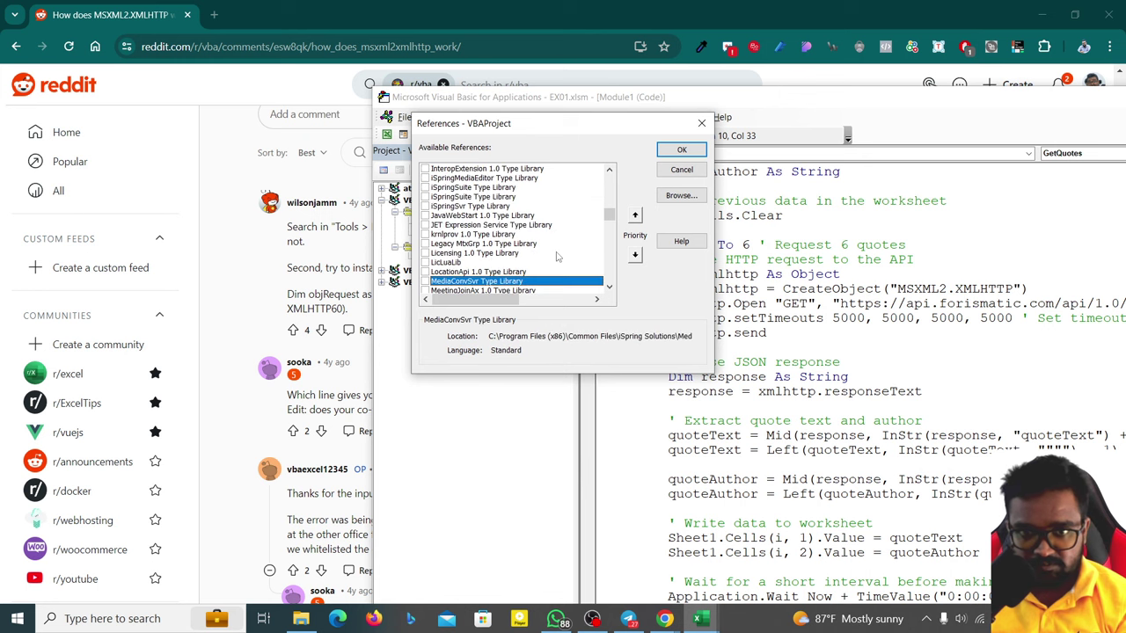
key("m")
key("m")
key("m")
key("m")
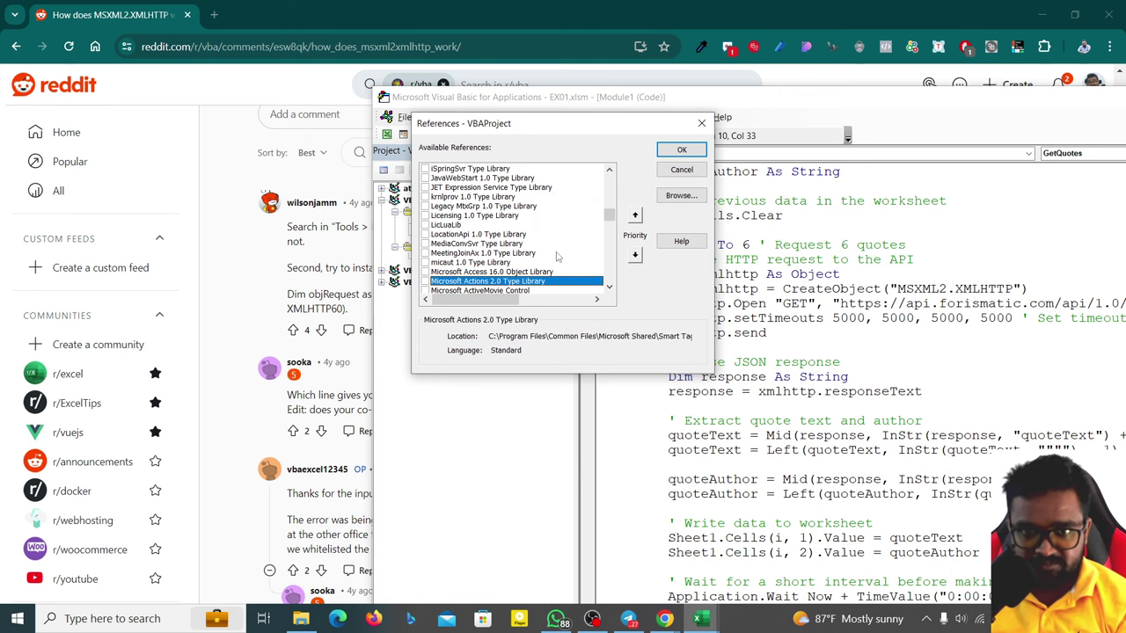
key("m")
key("m")
key("m")
key("m")
key("m")
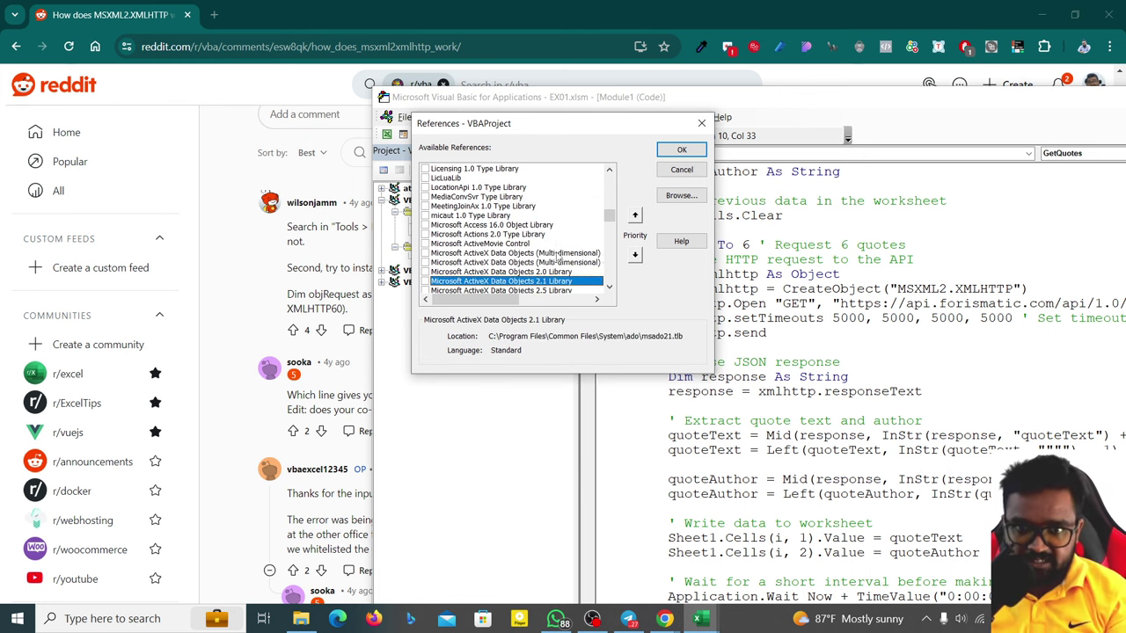
key("m")
key("m")
key("m")
key("m")
key("m")
key("m")
key("m")
key("m")
key("m")
key("m")
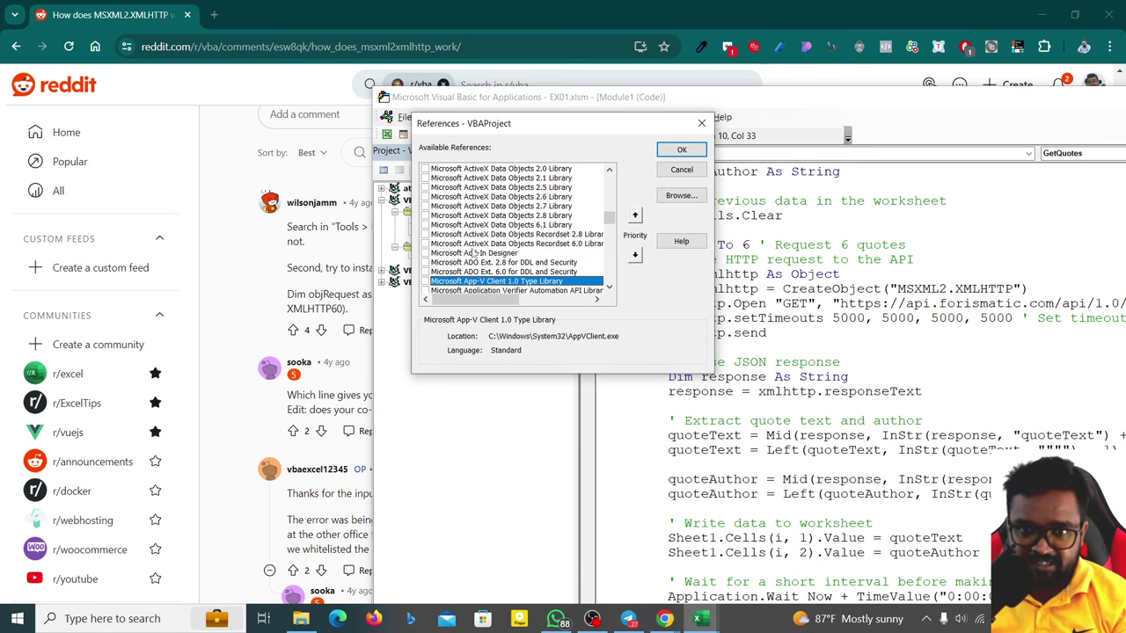
key("m")
key("m")
key("m")
key("m")
key("m")
key("m")
key("m")
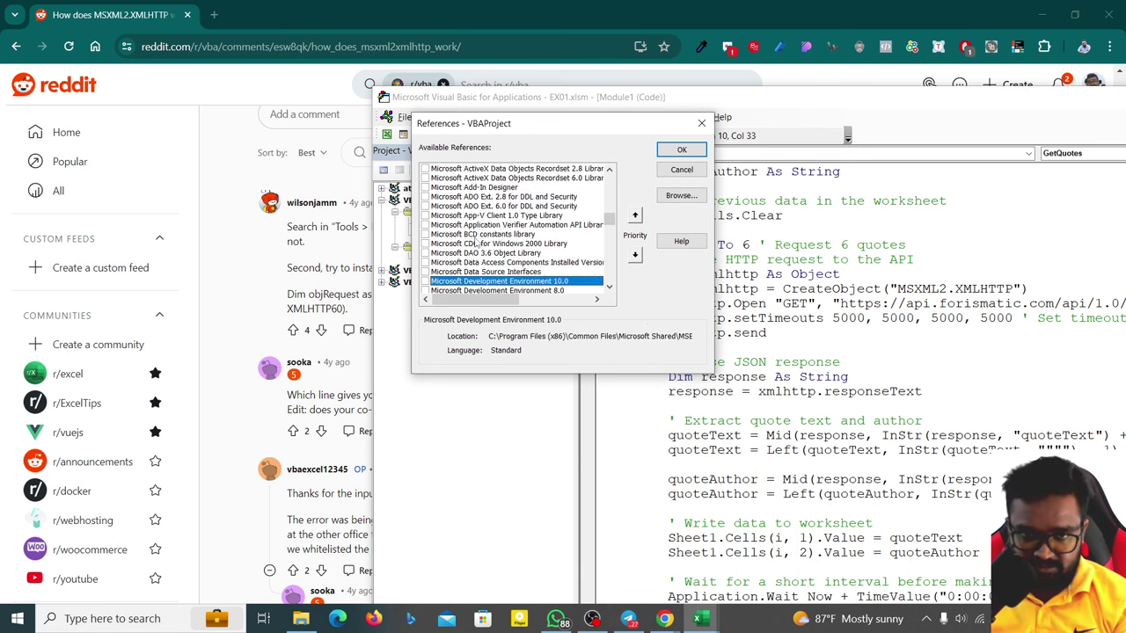
key("m")
key("m")
key("m")
key("m")
key("m")
key("m")
key("m")
key("m")
key("m")
key("m")
key("m")
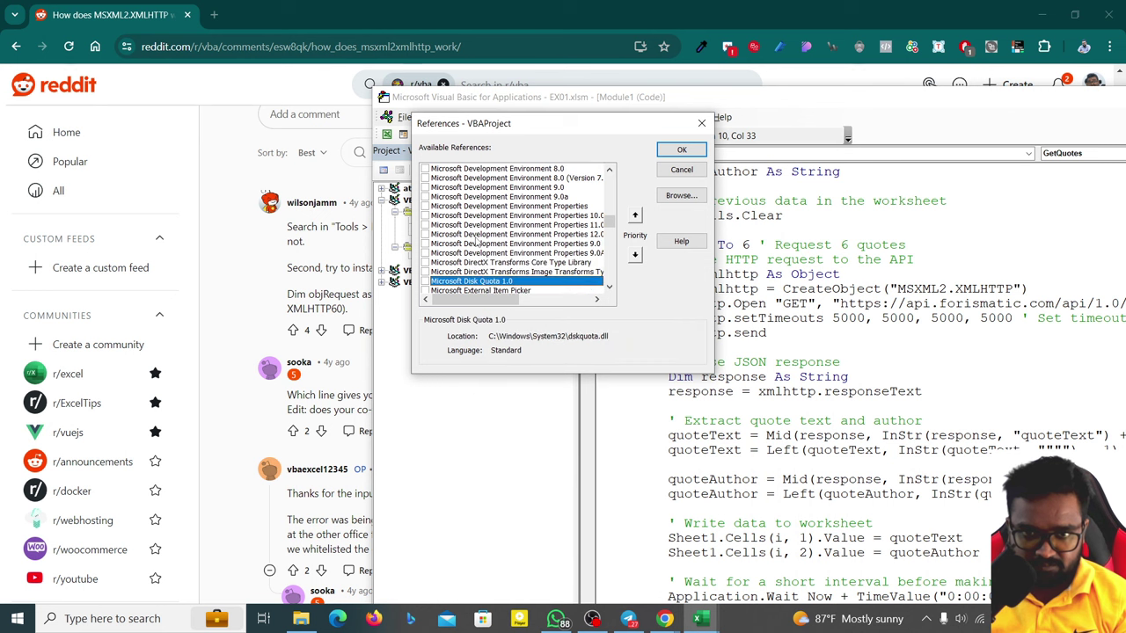
key("m")
key("m")
key("m")
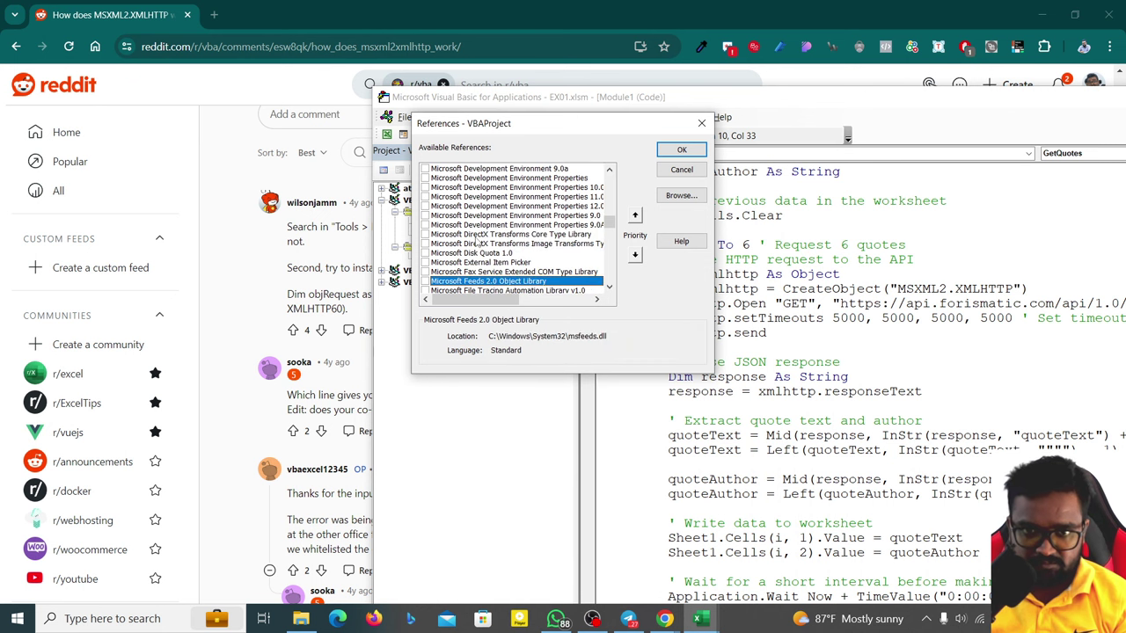
key("m")
key("m")
key("m")
key("m")
key("m")
key("m")
key("m")
key("m")
key("m")
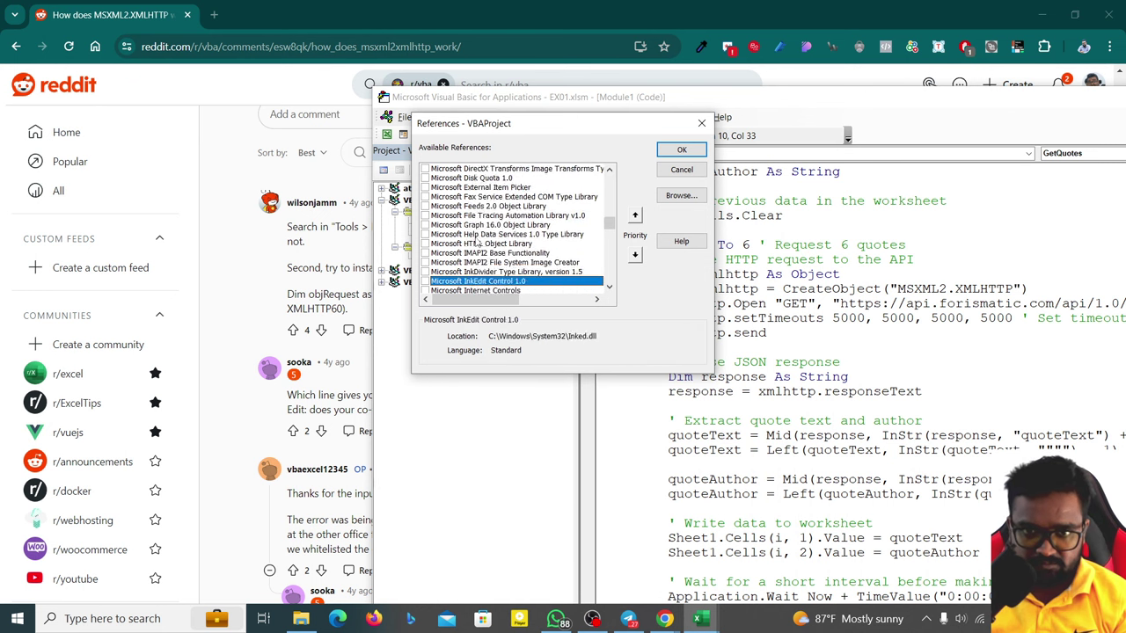
key("m")
key("m")
key("m")
key("m")
key("m")
key("m")
key("m")
key("m")
key("m")
key("m")
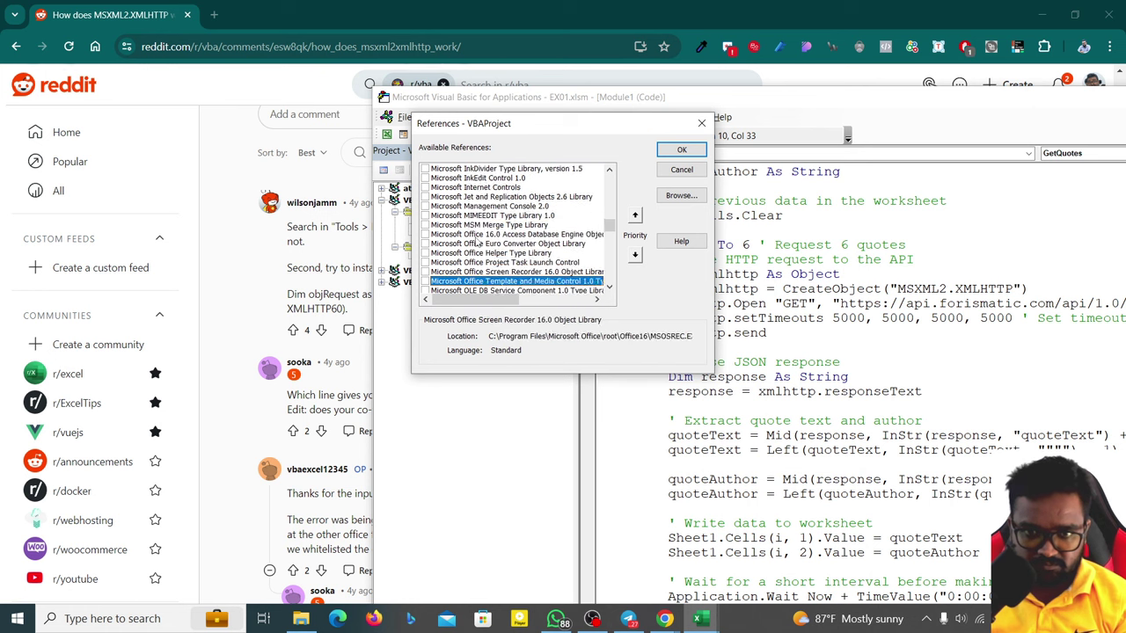
key("m")
key("m")
key("m")
key("m")
key("m")
key("m")
key("m")
key("m")
key("m")
key("m")
key("m")
key("m")
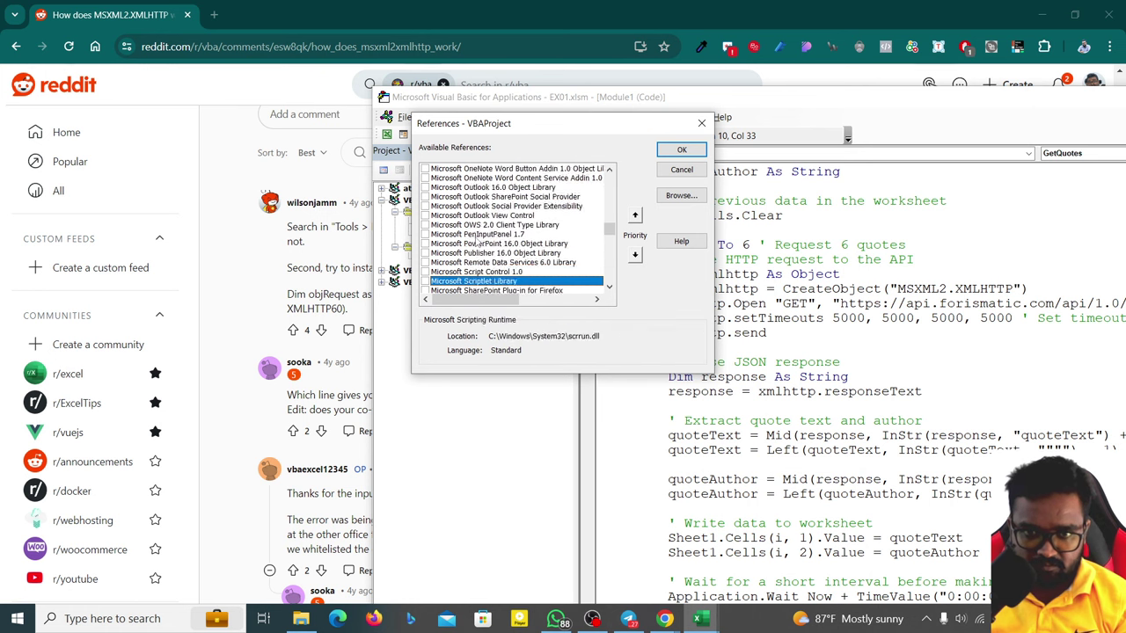
key("m")
key("m")
key("m")
key("m")
scroll(532, 270, "down", 12)
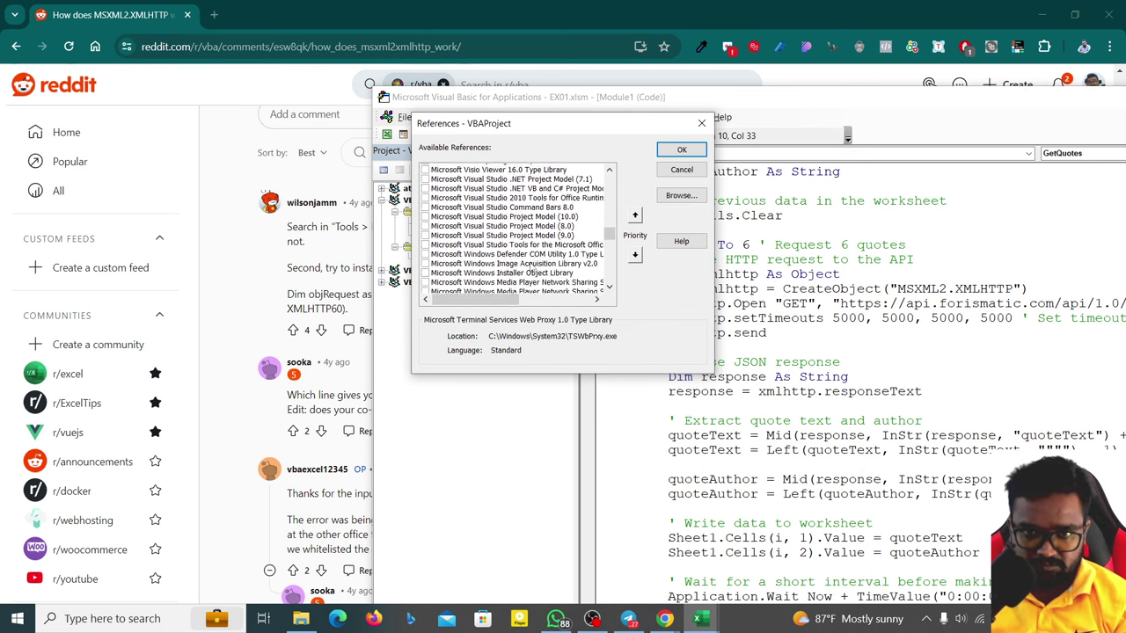
scroll(532, 267, "down", 3)
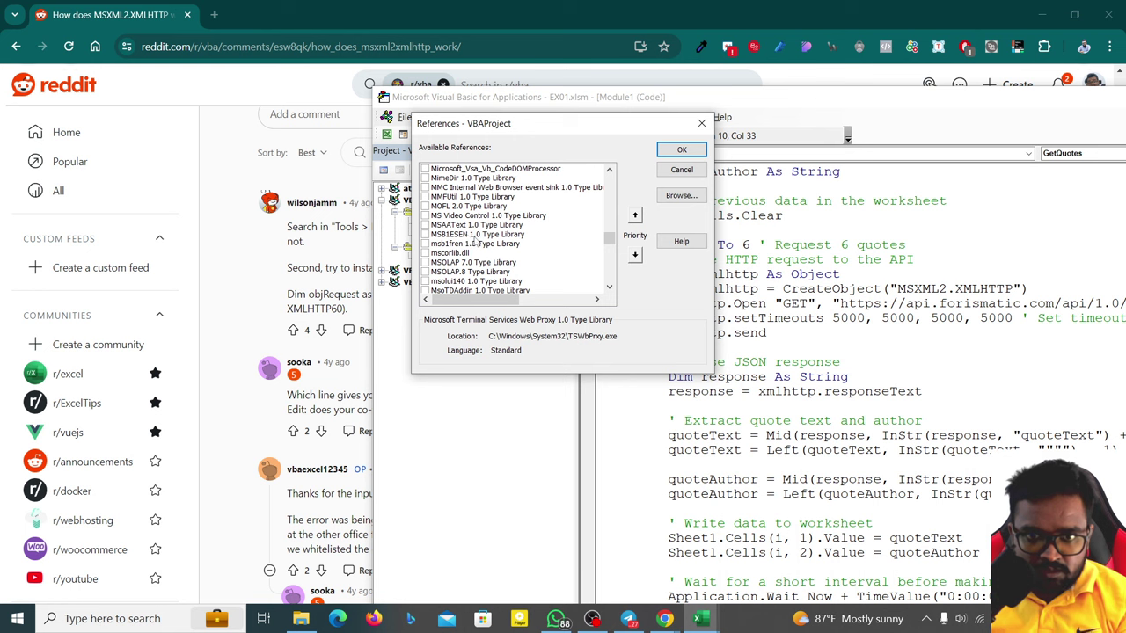
left_click(473, 237)
key("Up")
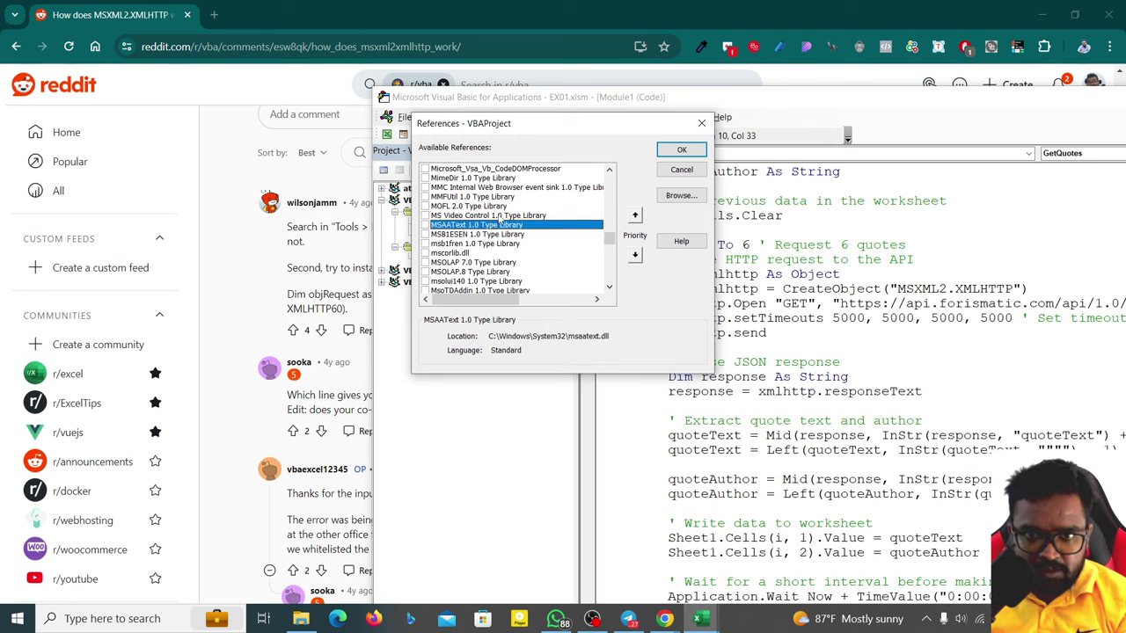
left_click(503, 216)
scroll(502, 215, "up", 1)
scroll(503, 214, "up", 1)
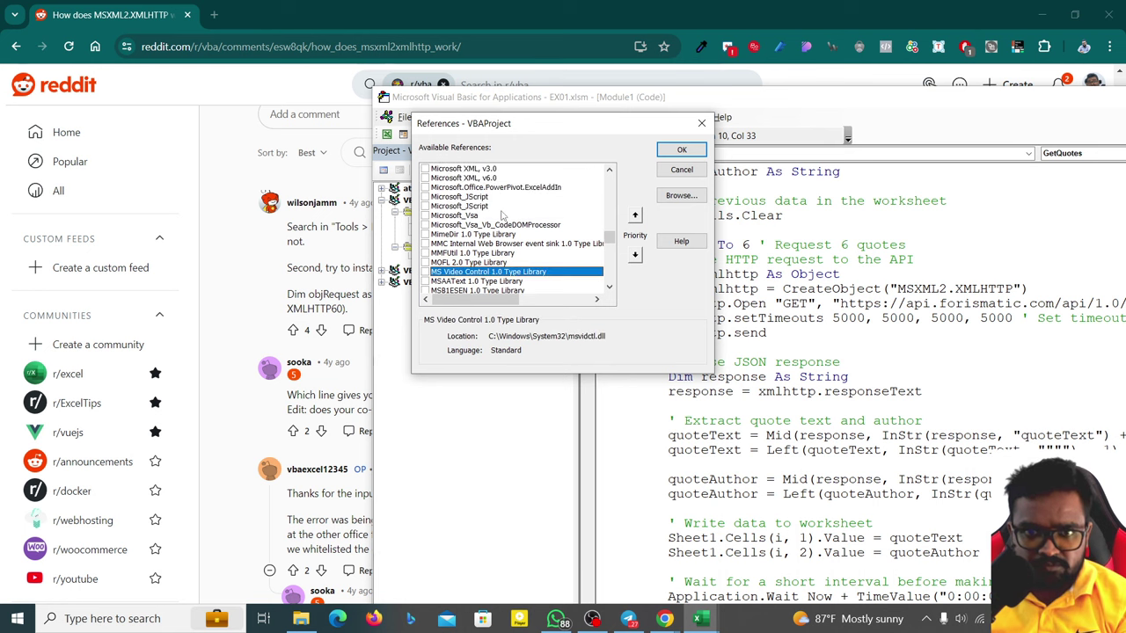
scroll(502, 216, "down", 2)
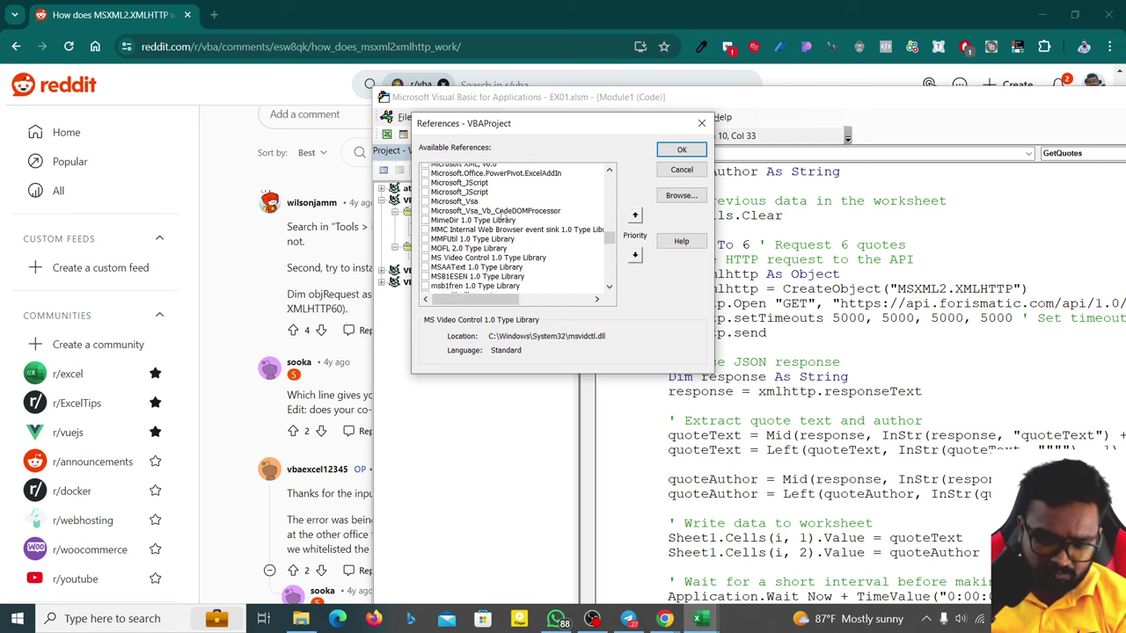
key("Down")
scroll(466, 237, "down", 3)
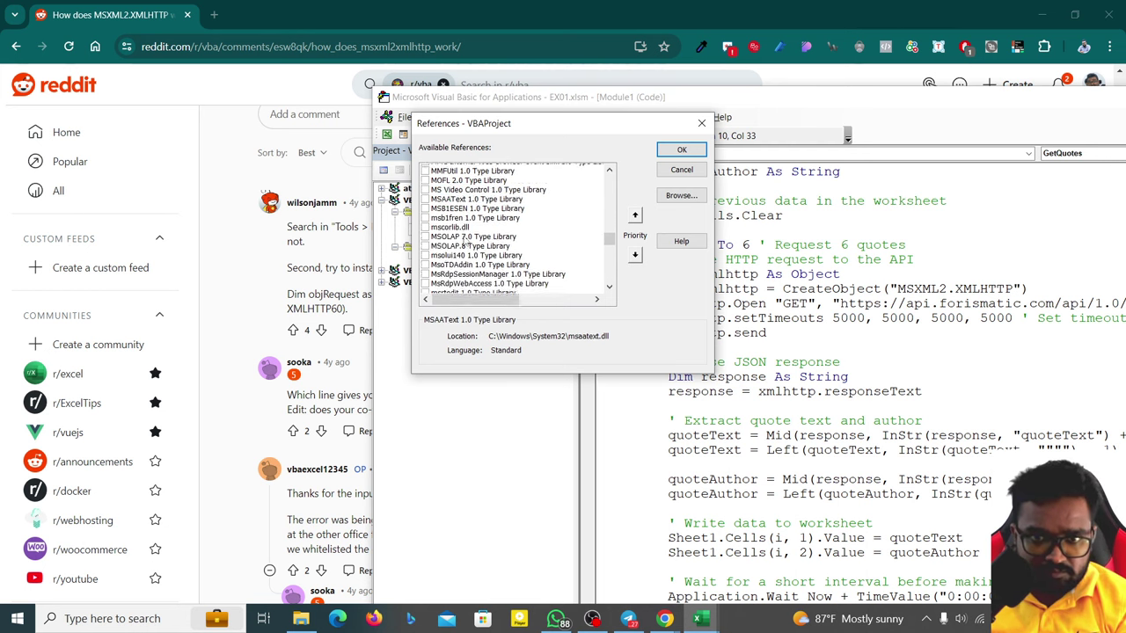
scroll(466, 238, "up", 2)
scroll(466, 239, "down", 1)
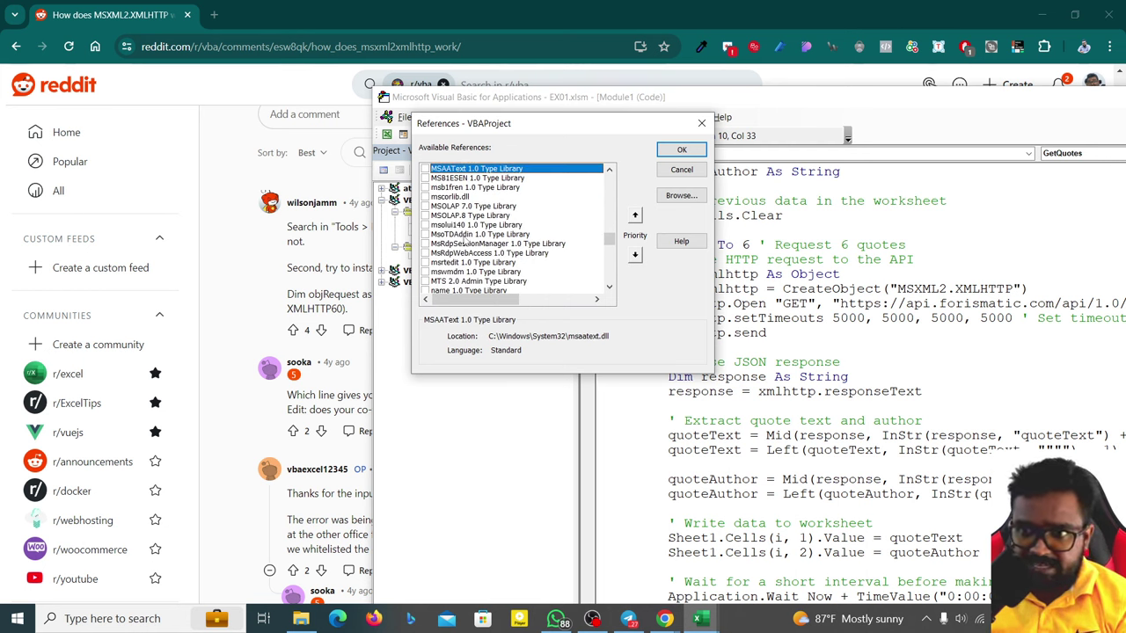
scroll(464, 278, "down", 1)
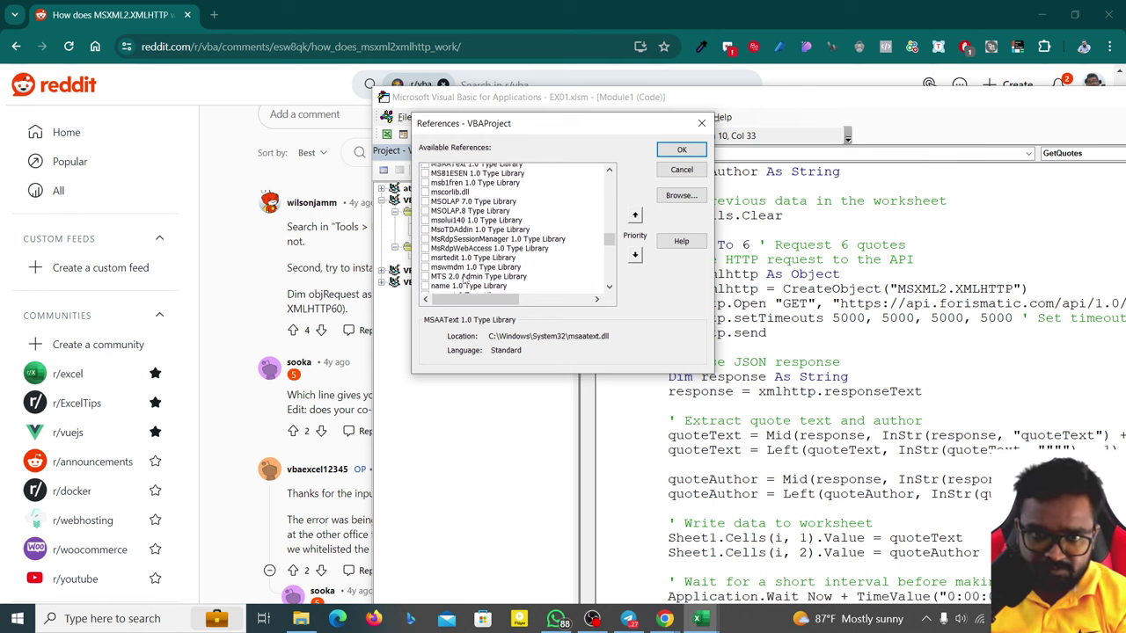
scroll(464, 278, "down", 1)
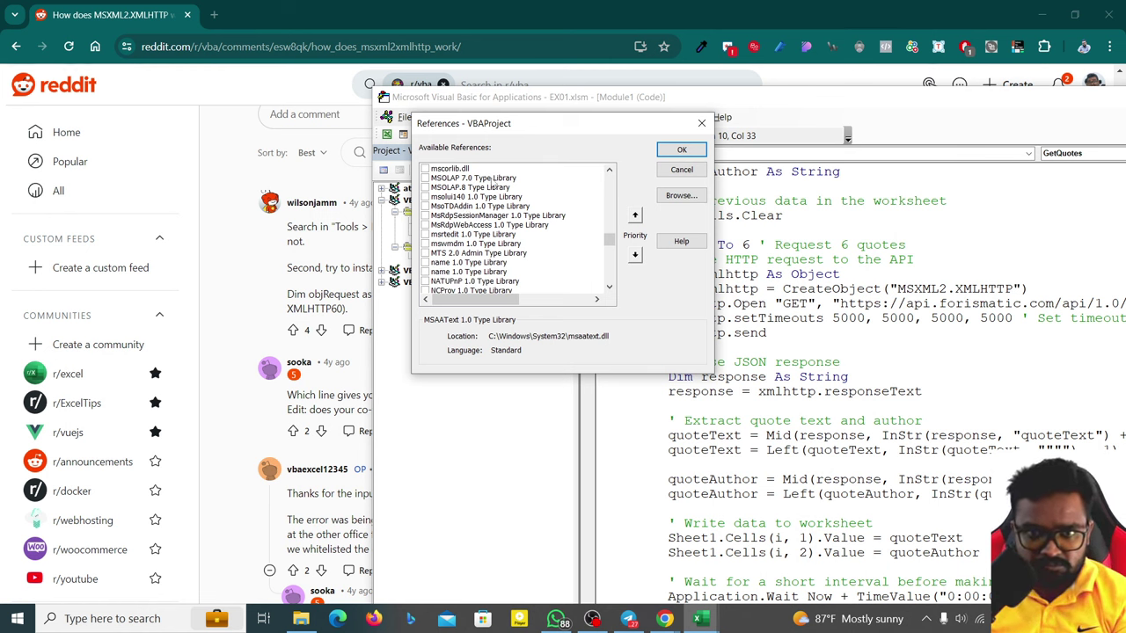
scroll(471, 243, "down", 1)
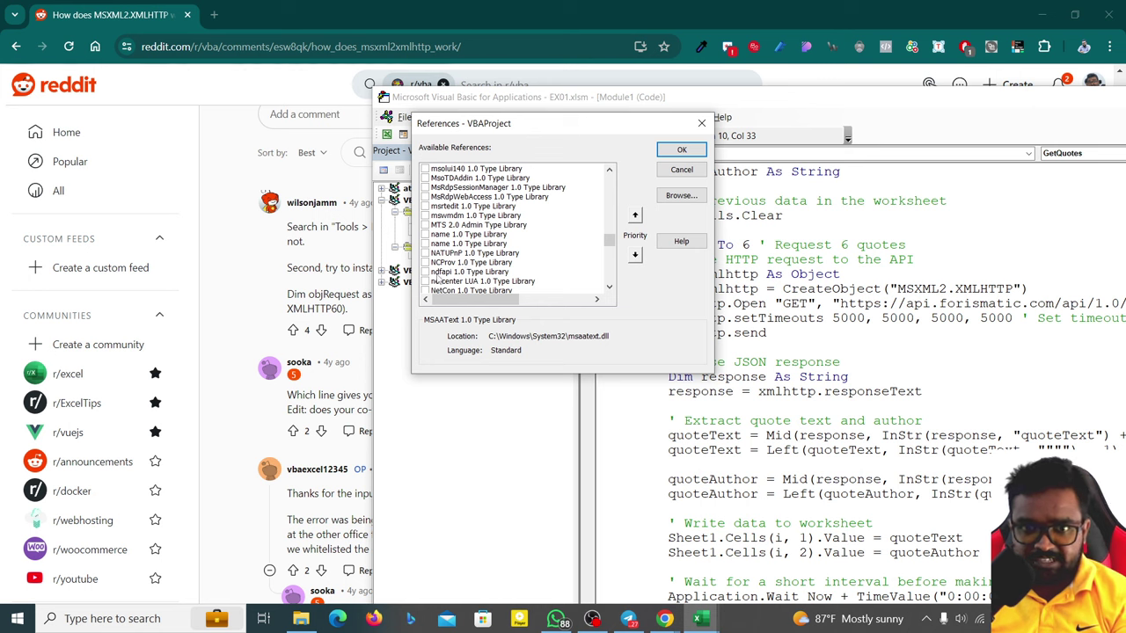
scroll(438, 278, "down", 1)
scroll(448, 275, "down", 2)
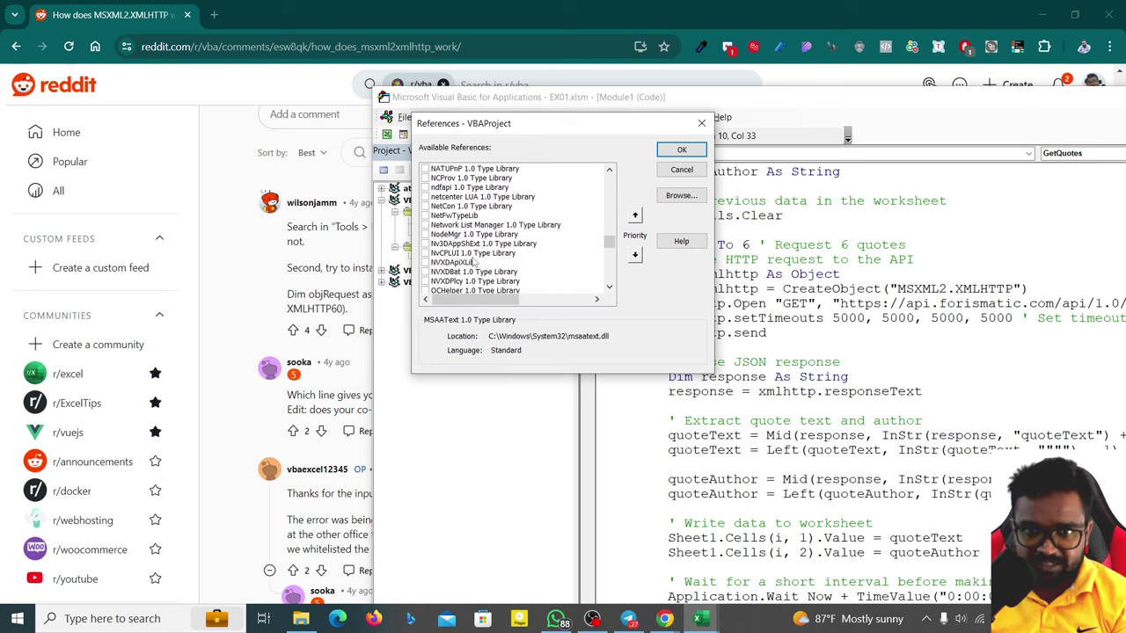
scroll(475, 262, "down", 1)
scroll(475, 262, "down", 1)
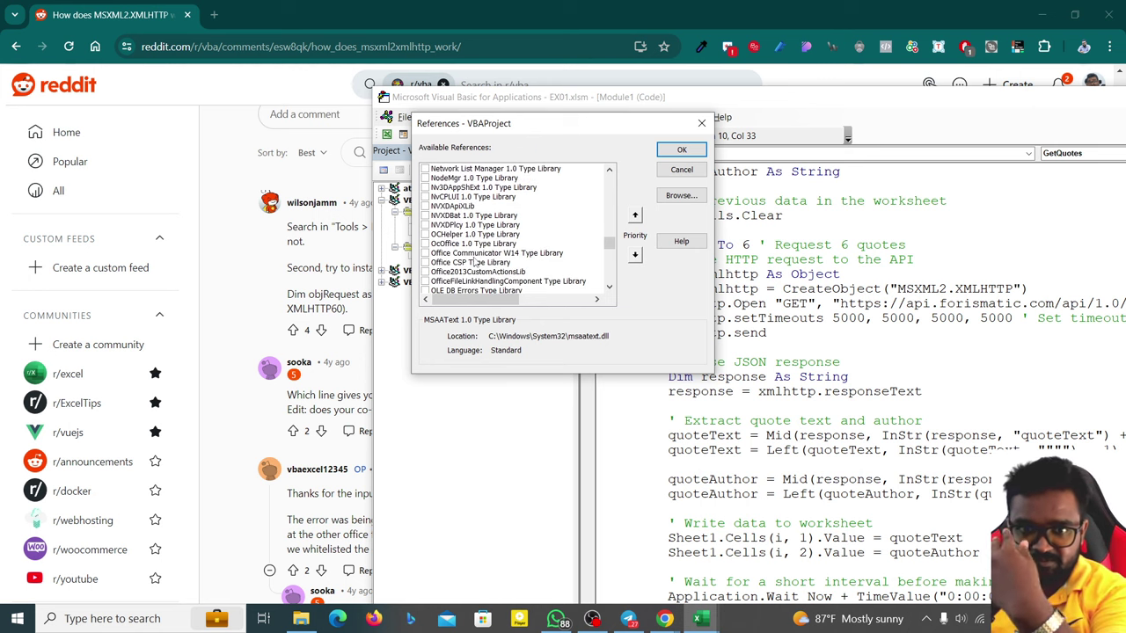
scroll(475, 260, "down", 1)
scroll(475, 262, "down", 2)
scroll(484, 257, "down", 1)
scroll(492, 253, "down", 1)
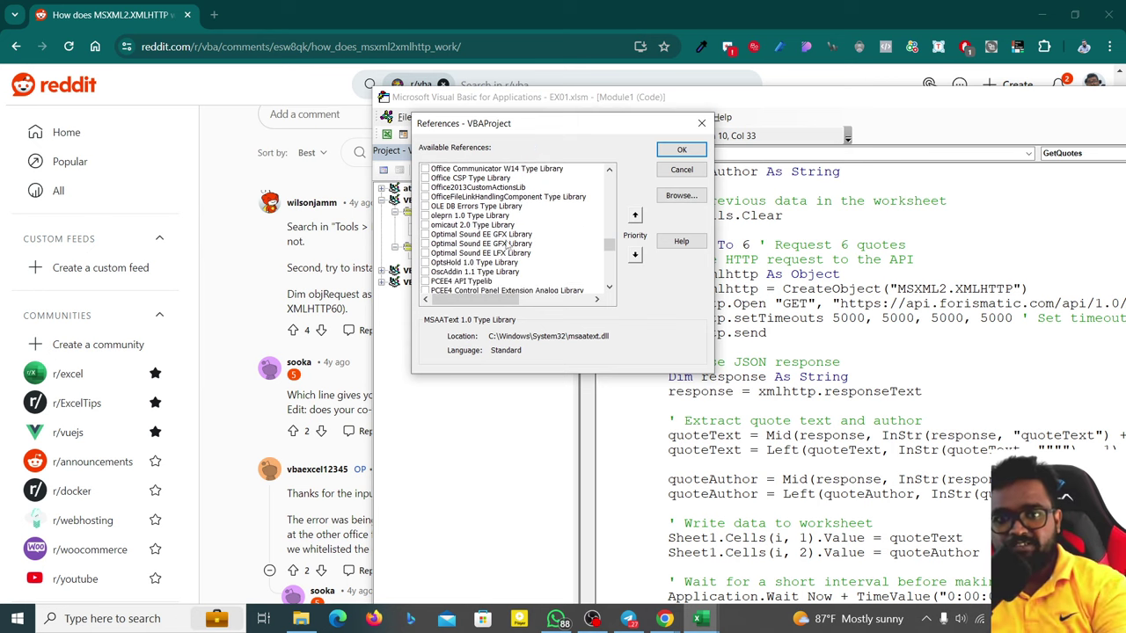
scroll(508, 245, "down", 2)
scroll(507, 247, "down", 2)
scroll(508, 247, "down", 3)
scroll(507, 247, "down", 3)
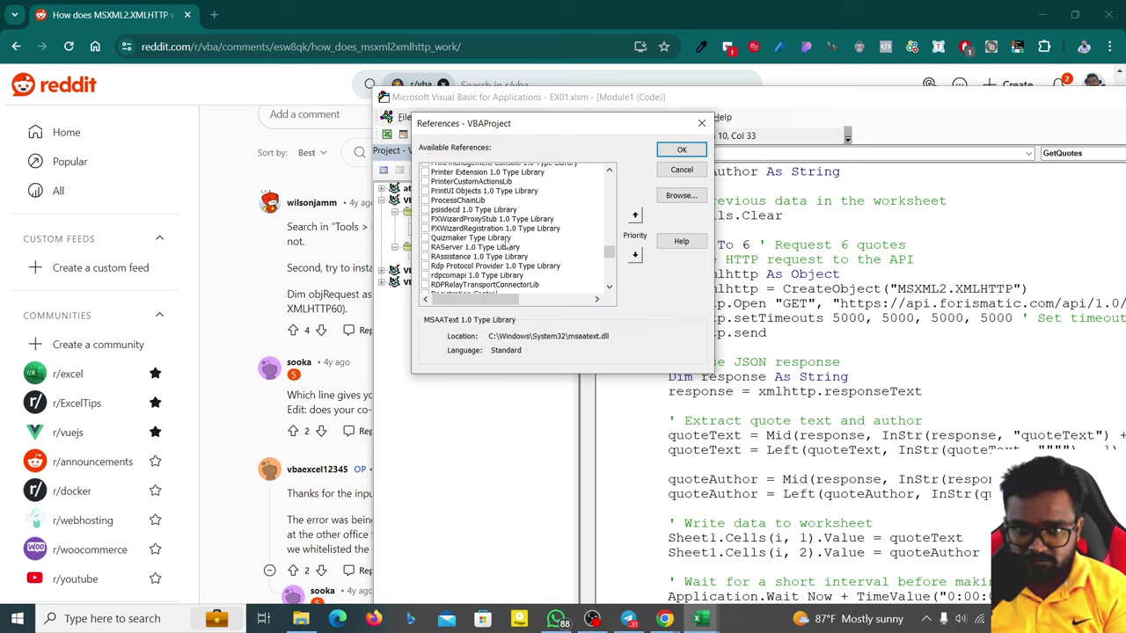
scroll(508, 246, "down", 3)
scroll(508, 247, "down", 3)
- Close the references list without adding any and bring up ChatGPT's revised macro
left_click(701, 123)
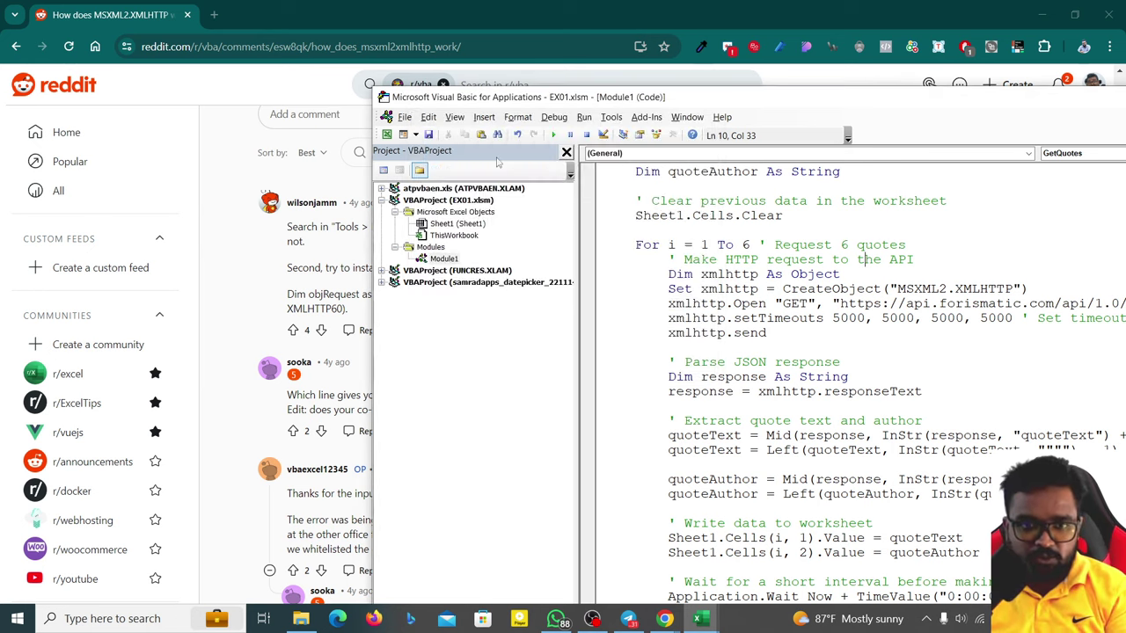
key("alt+Tab")
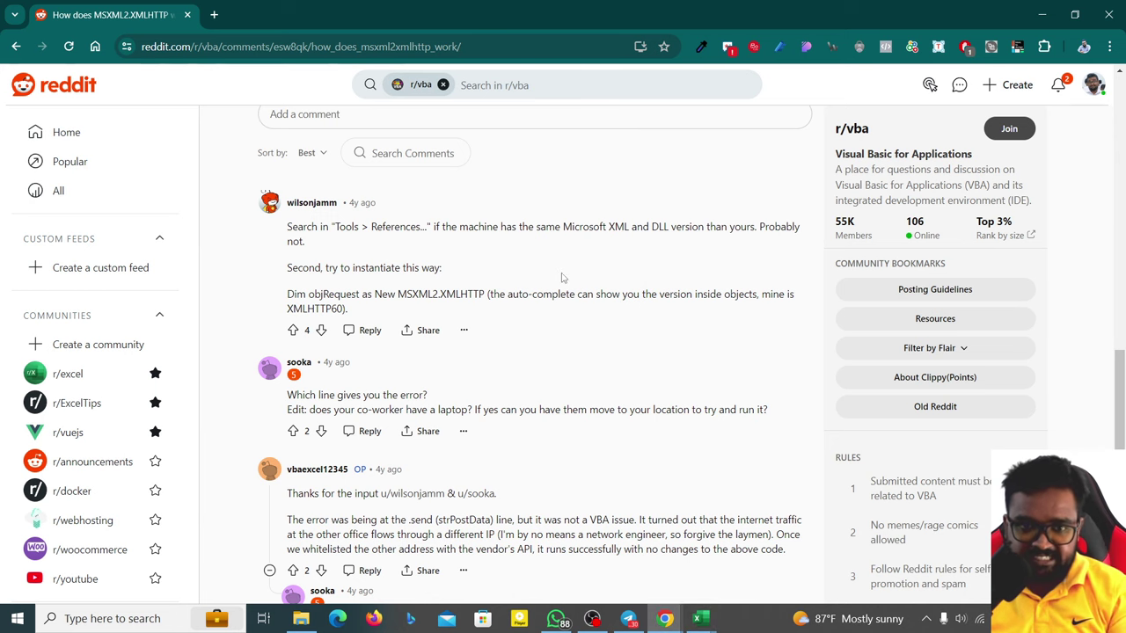
left_click(1042, 16)
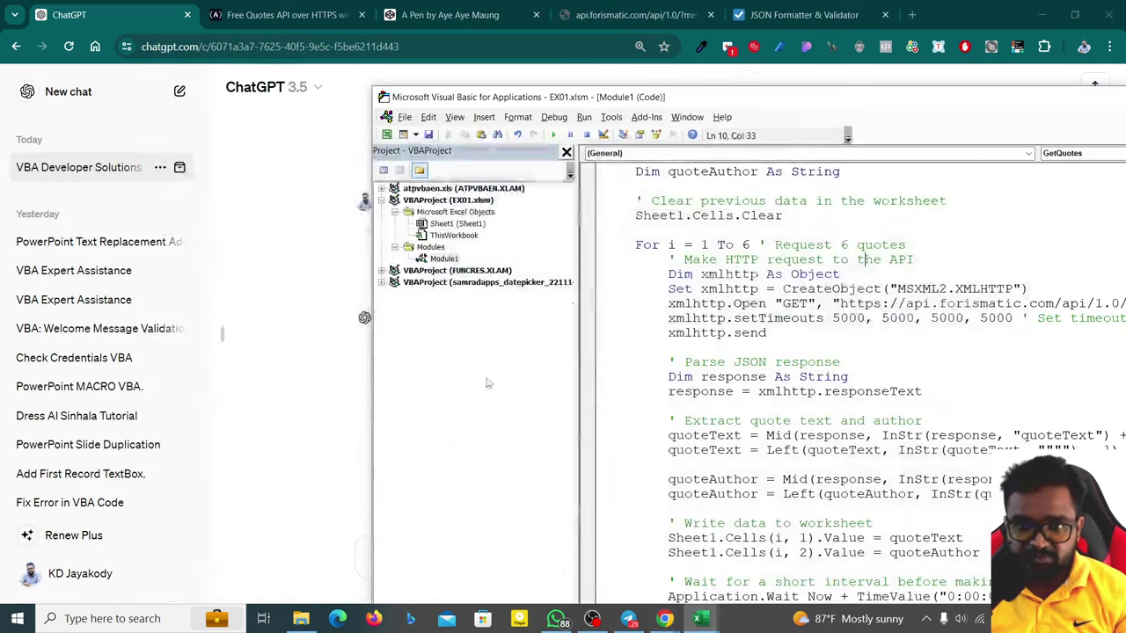
left_click(281, 14)
left_click(50, 14)
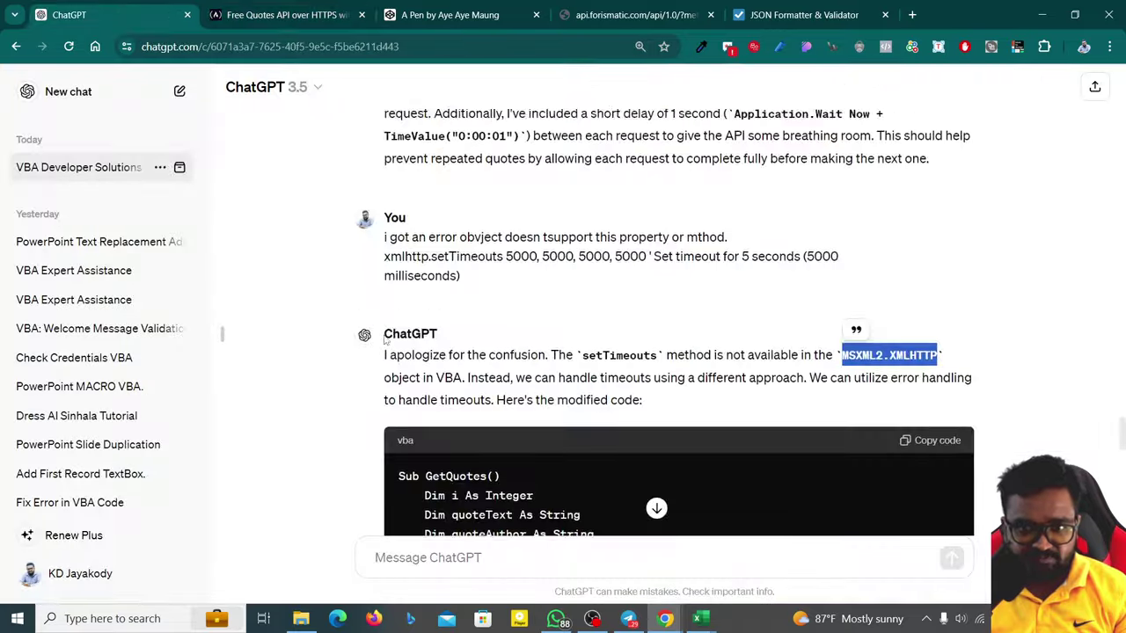
scroll(646, 409, "down", 5)
scroll(645, 409, "down", 6)
scroll(646, 409, "up", 5)
scroll(646, 404, "up", 2)
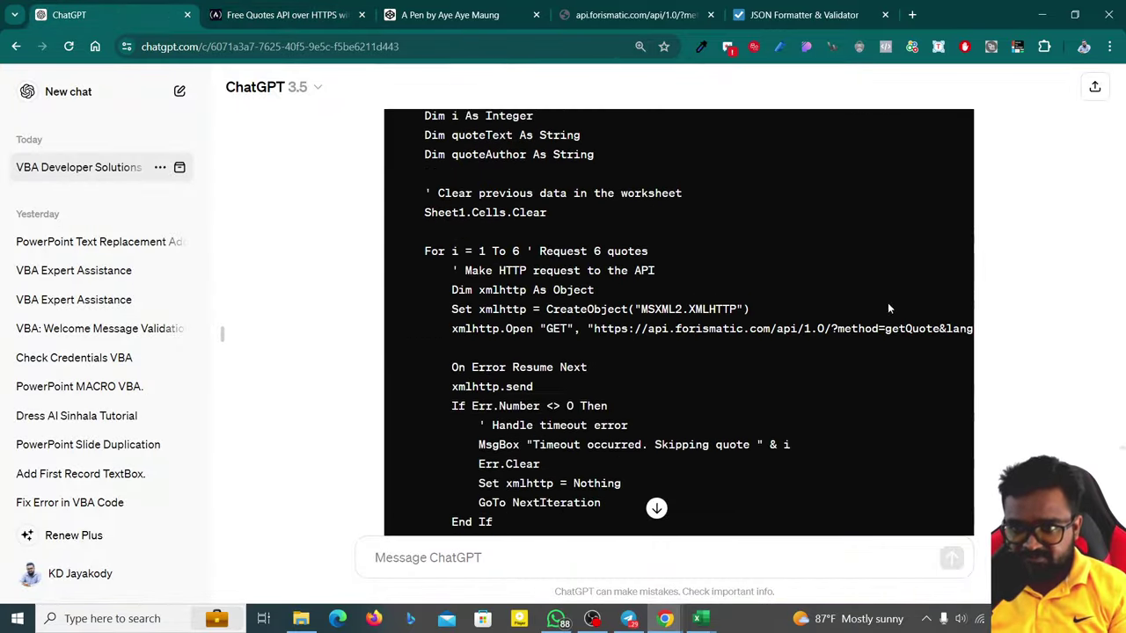
scroll(885, 307, "up", 2)
- Replace all Module1 code with ChatGPT's version that skips a quote on timeout
mouse_move(700, 618)
left_click(788, 551)
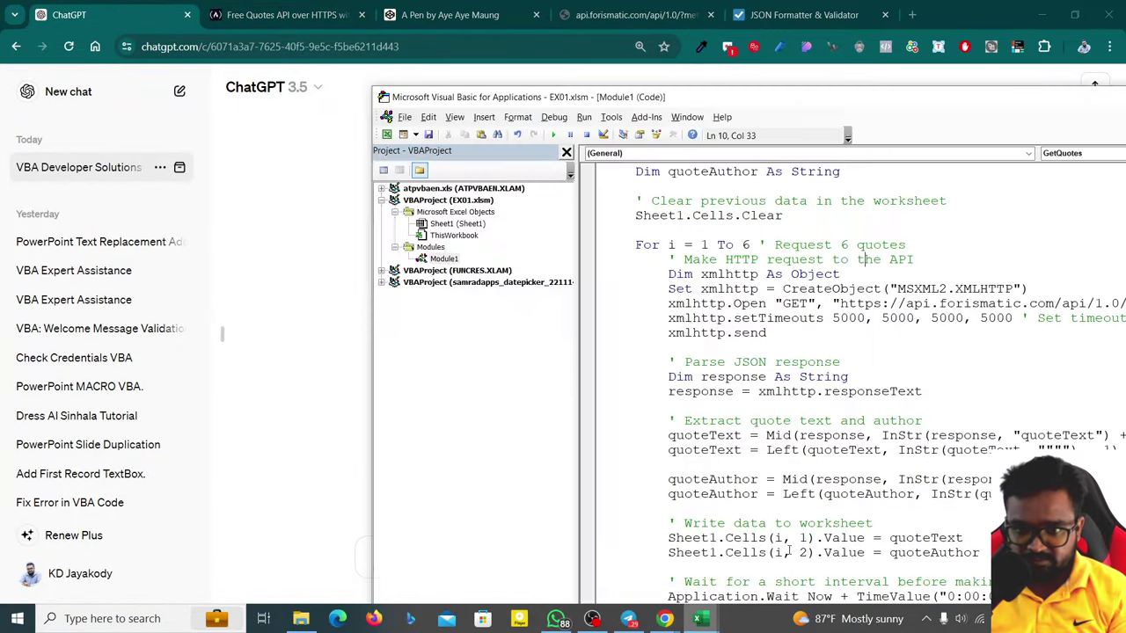
key("ctrl+a")
key("ctrl+v")
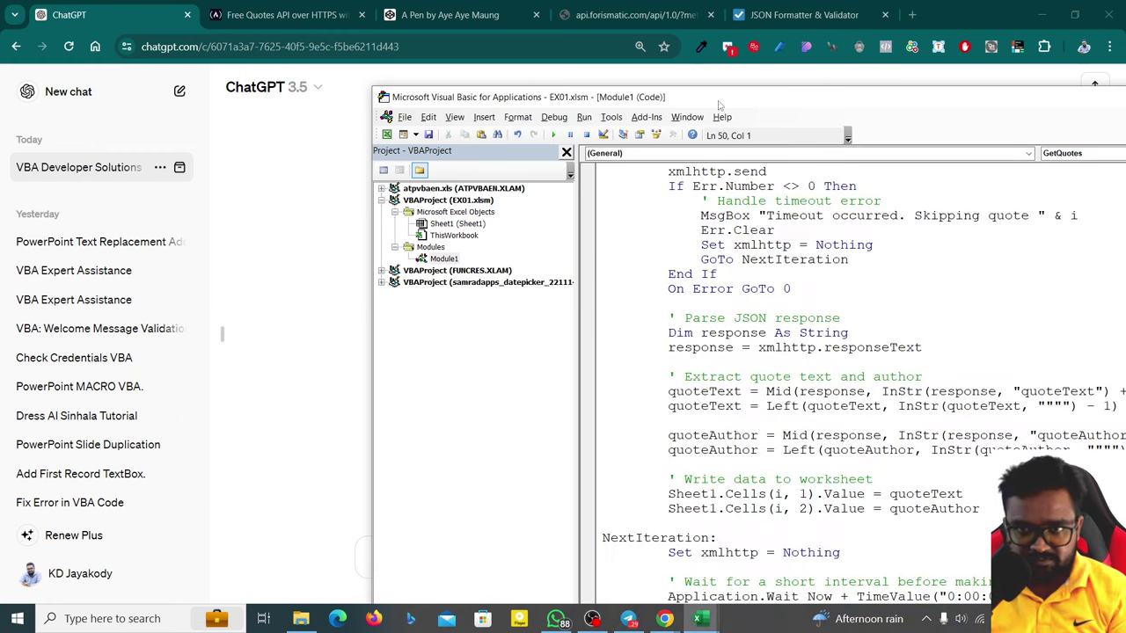
left_click_drag(717, 97, 634, 13)
- Run the macro from the VBA editor and dismiss the quotes-retrieved message
left_click(701, 618)
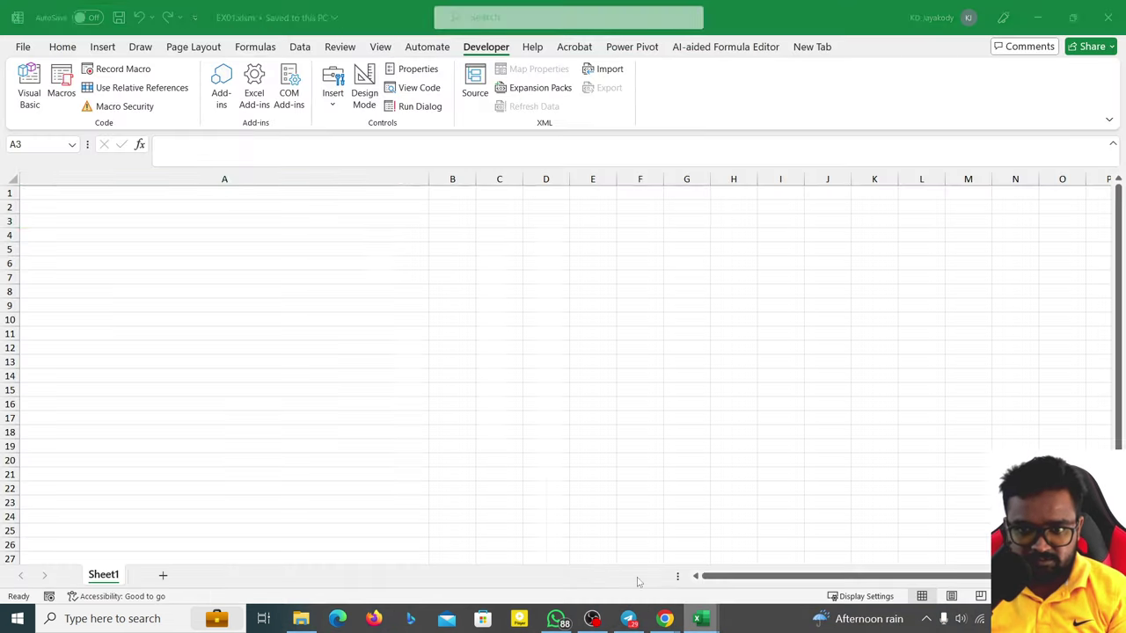
mouse_move(715, 621)
left_click(783, 551)
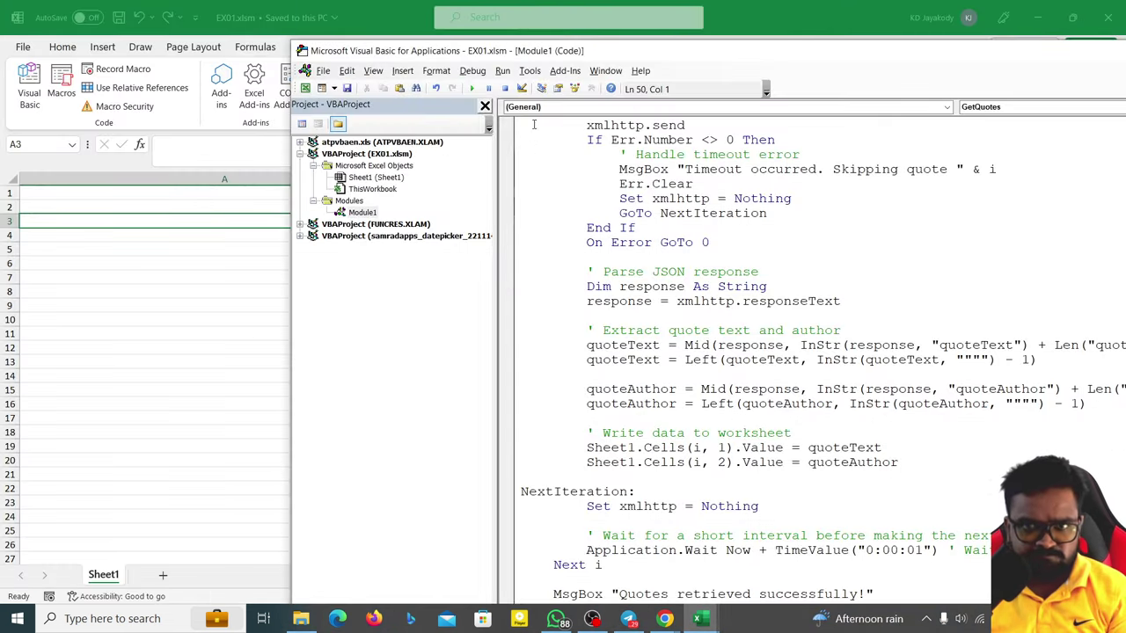
left_click(471, 89)
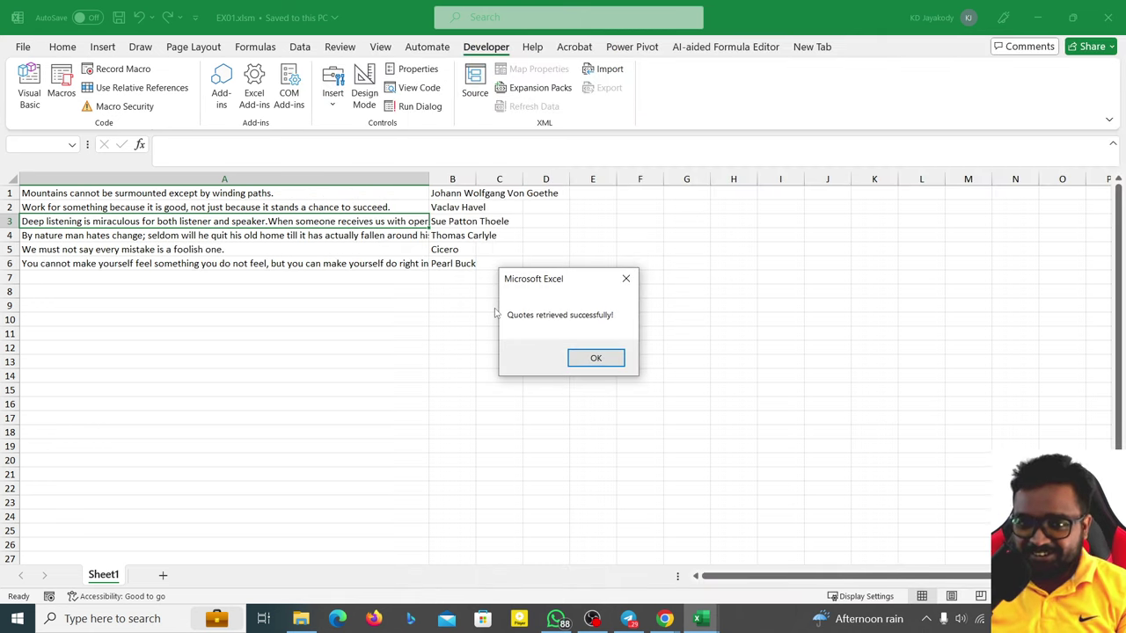
key("Return")
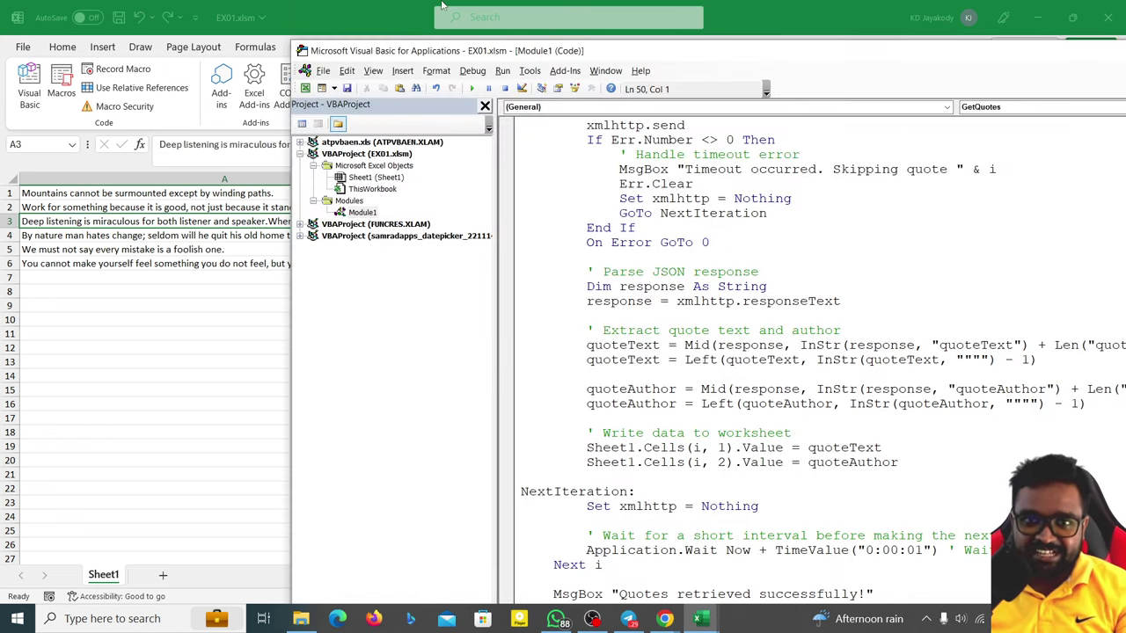
left_click(442, 5)
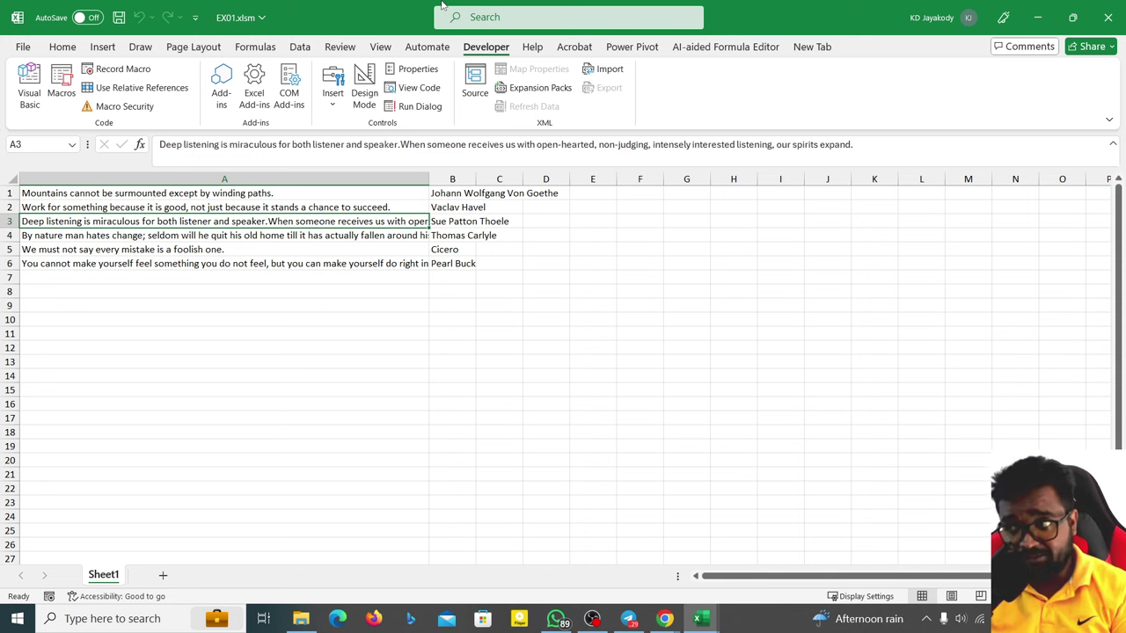
- Close the VBA code editor window
left_click(614, 274)
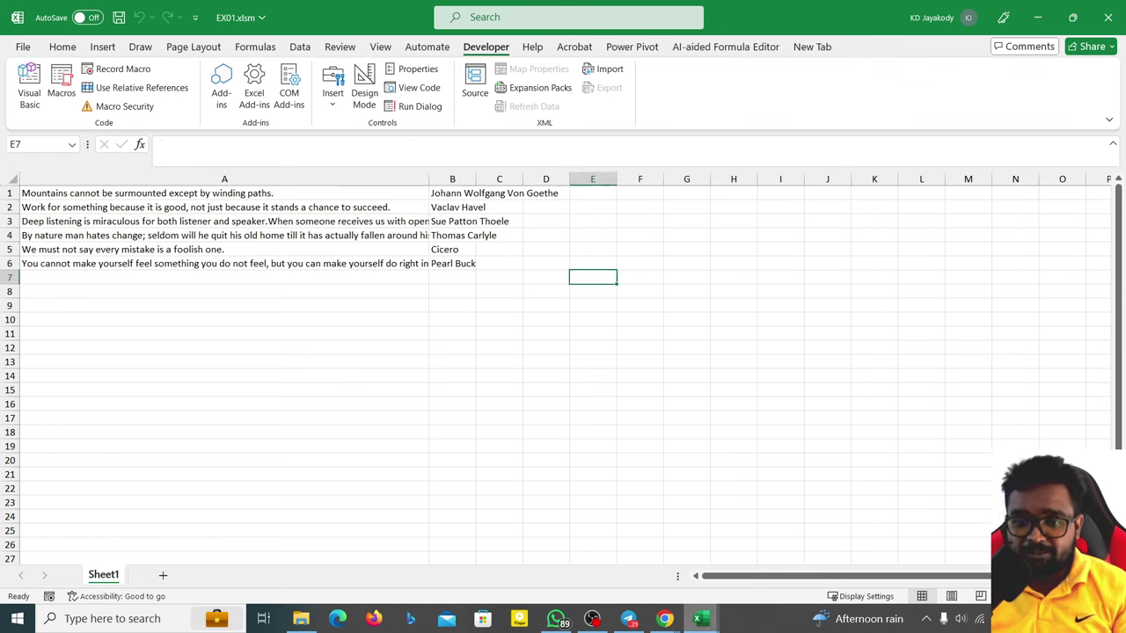
mouse_move(701, 619)
left_click(785, 550)
left_click_drag(988, 54, 699, 16)
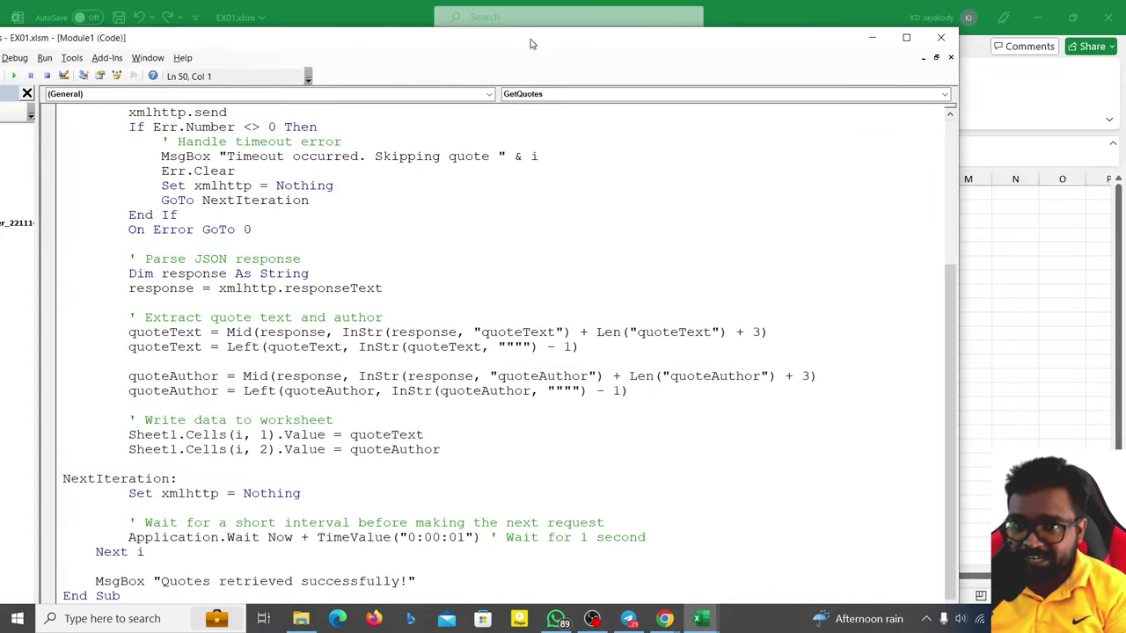
left_click(945, 37)
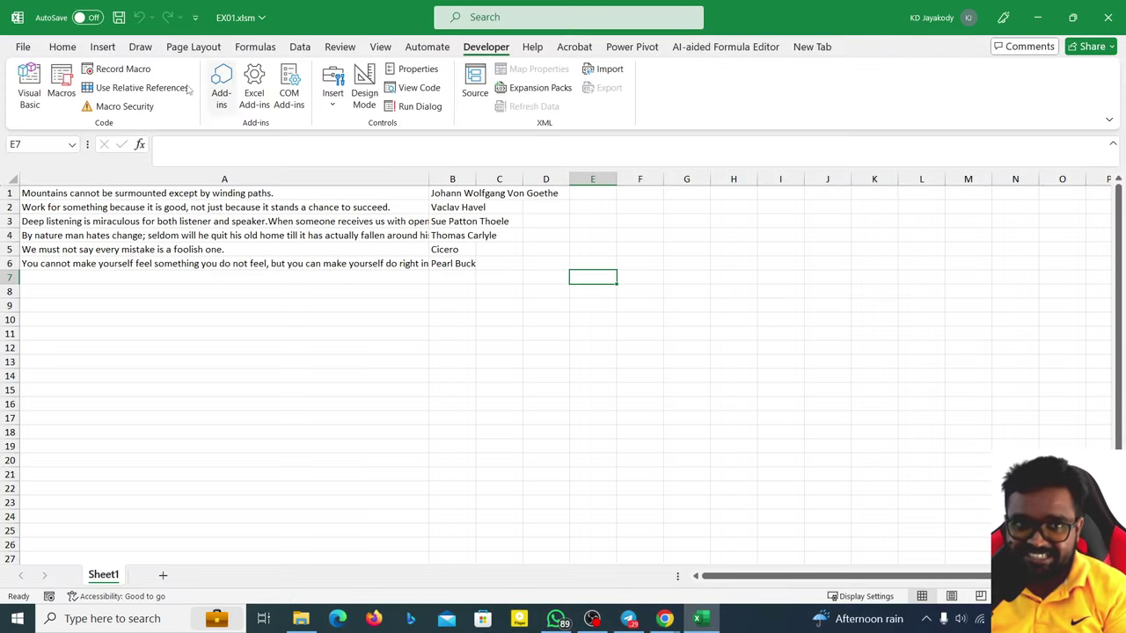
- Draw a rectangle shape around K7:M9 beside the quotes
left_click(102, 46)
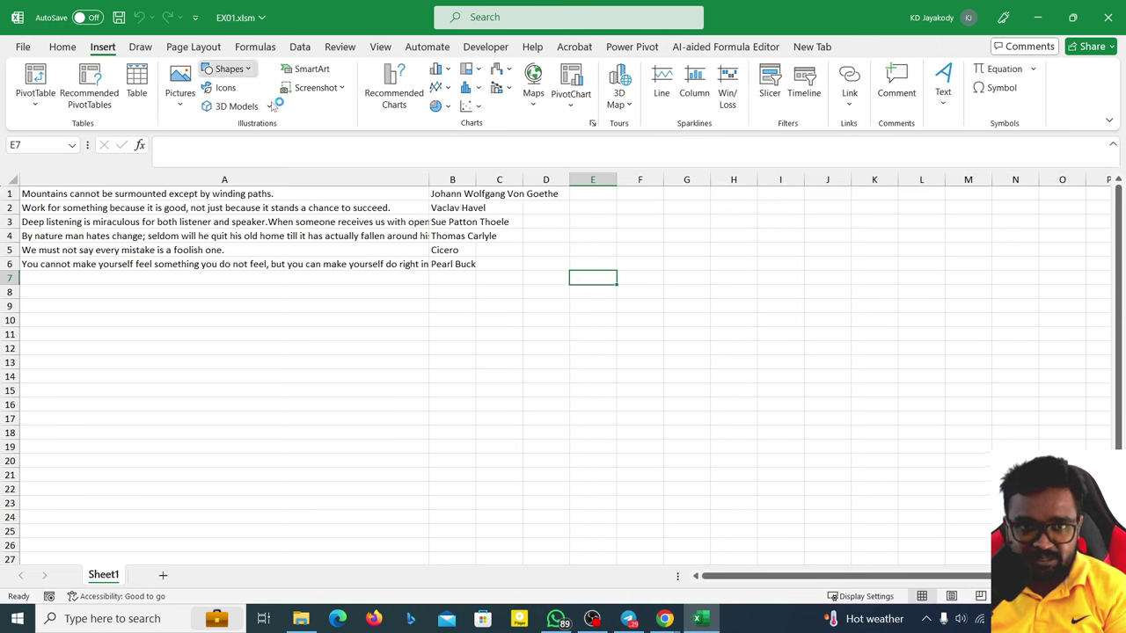
left_click(229, 68)
left_click(249, 107)
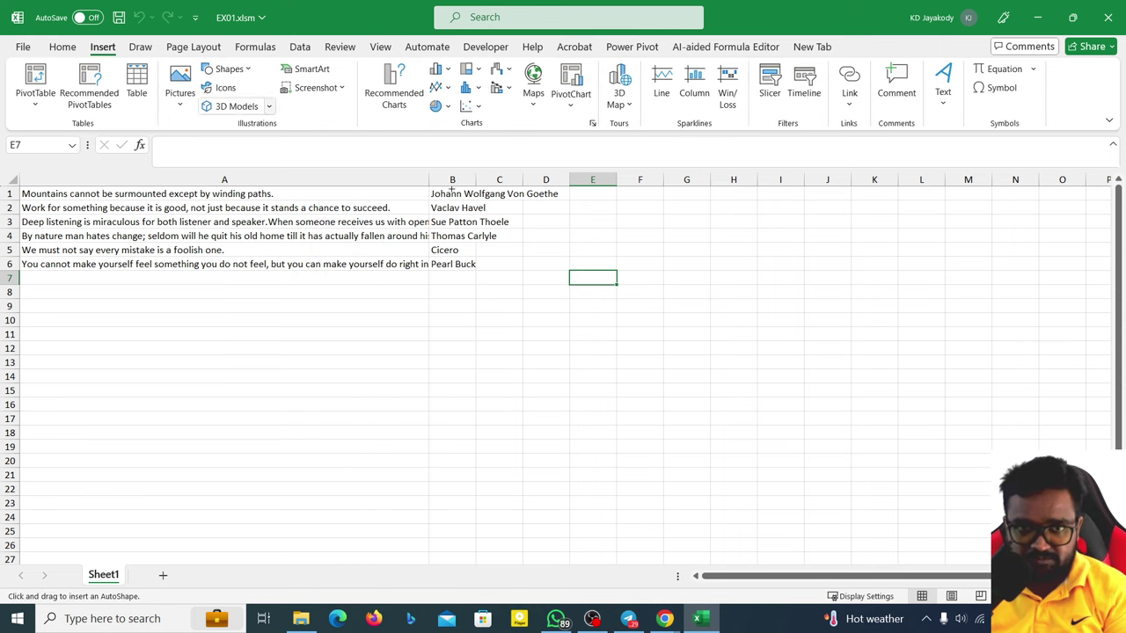
left_click_drag(768, 261, 956, 309)
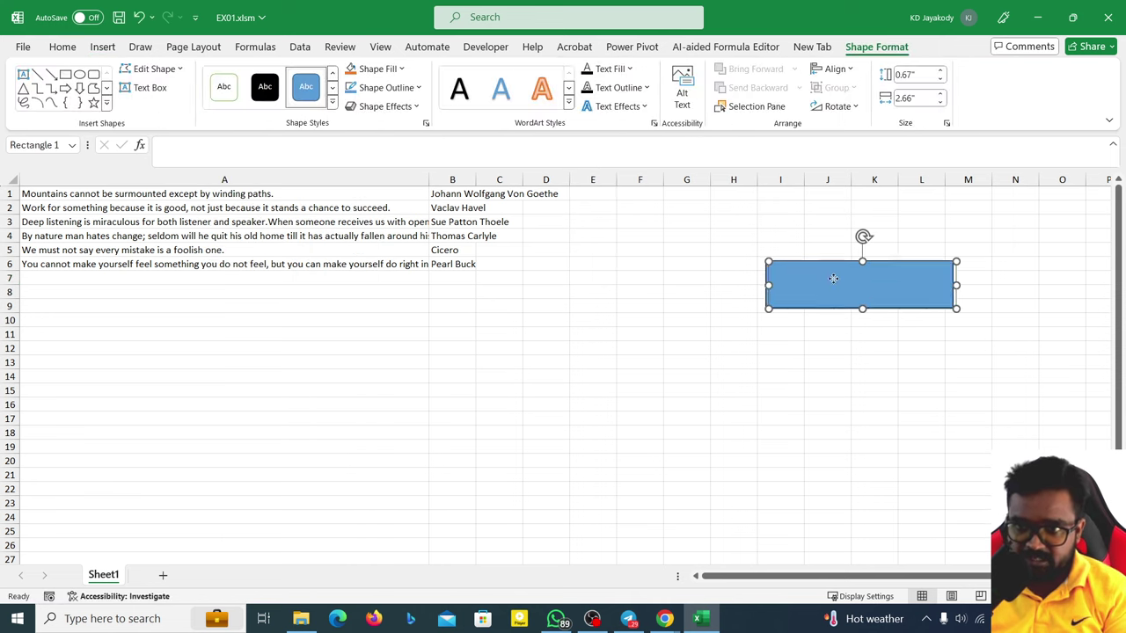
left_click_drag(827, 280, 778, 271)
- Label the rectangle 'Run Now'
right_click(774, 299)
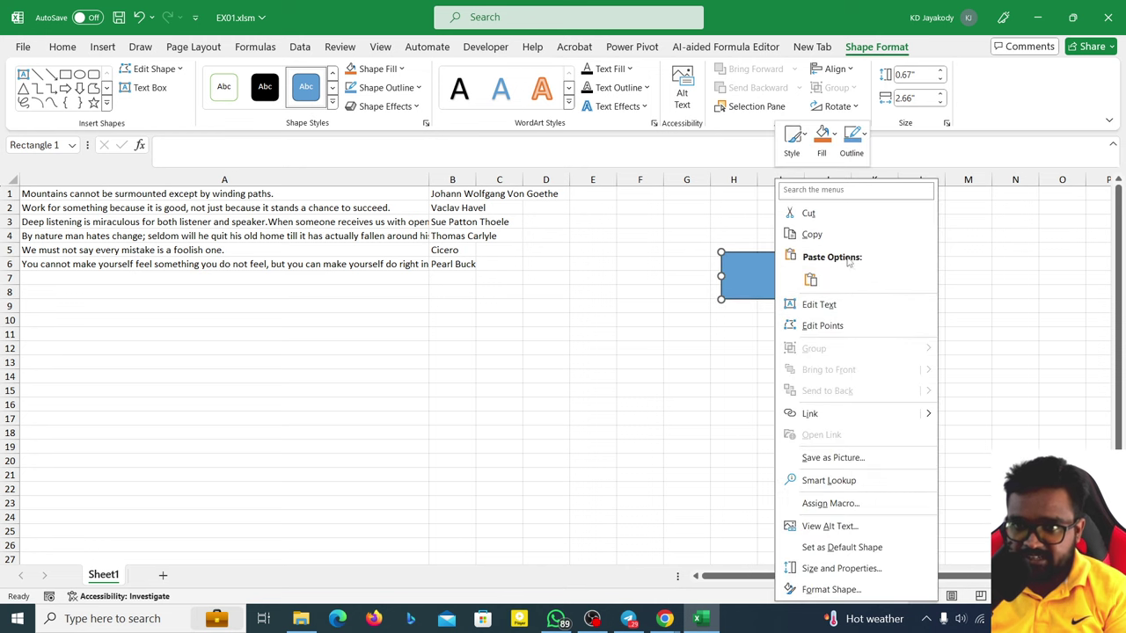
left_click(827, 305)
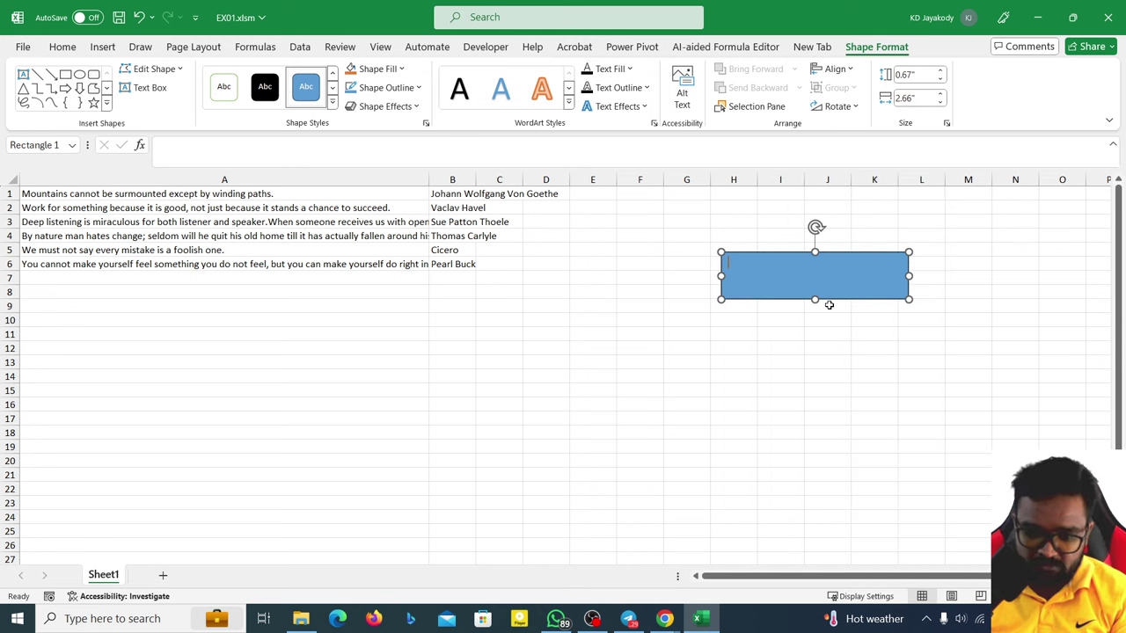
type("Run Now")
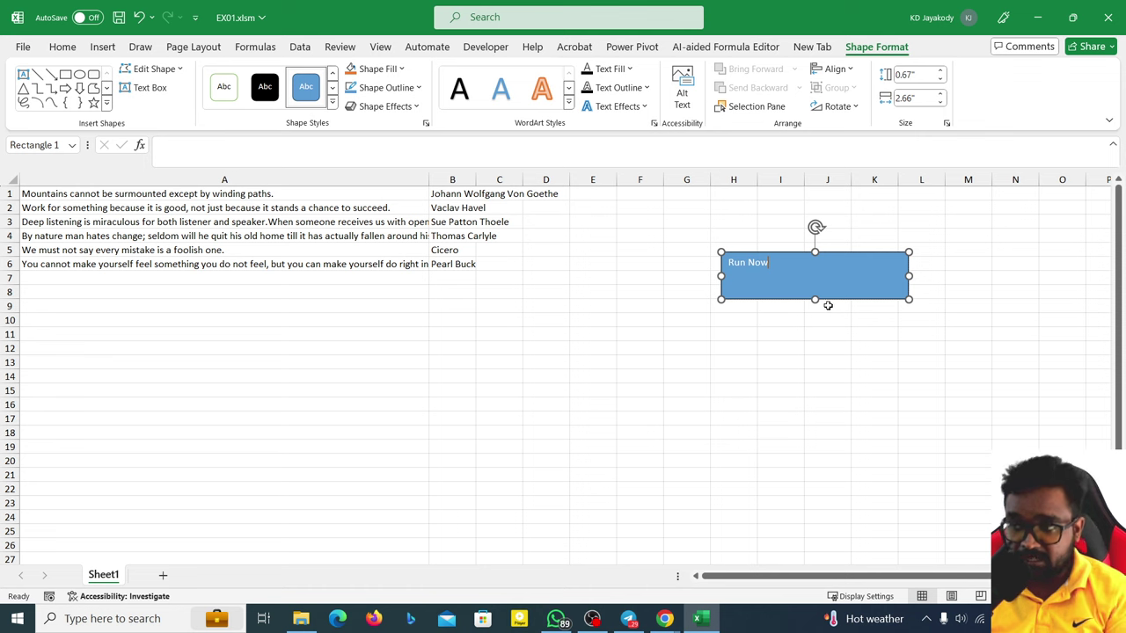
left_click(823, 326)
left_click(833, 288)
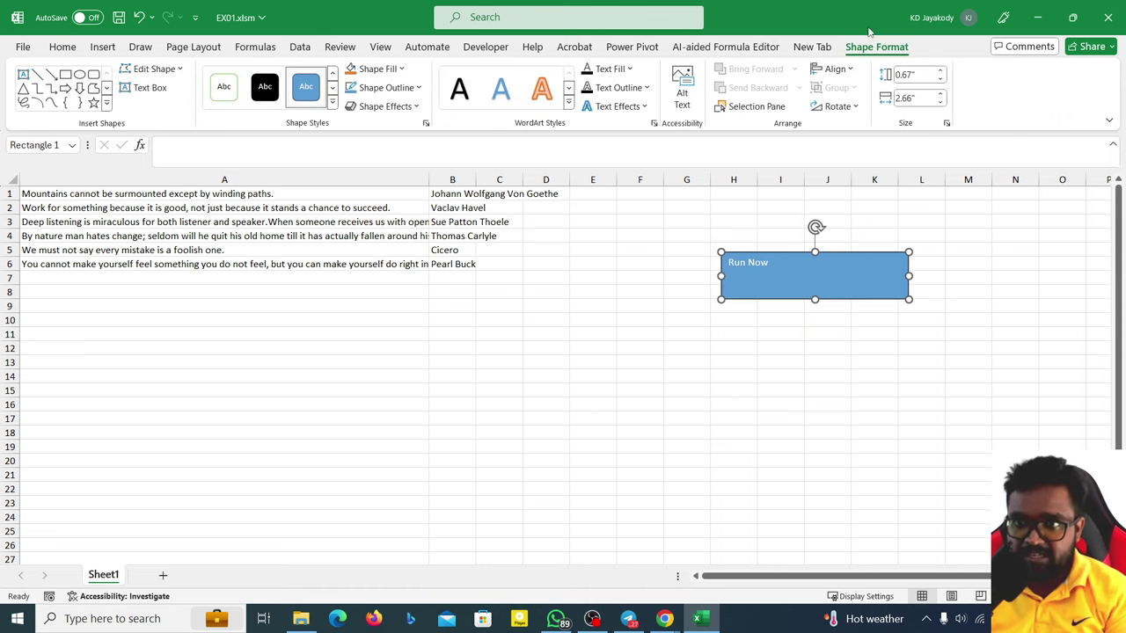
- Centre the label horizontally and vertically and set its font size to 18
left_click(66, 48)
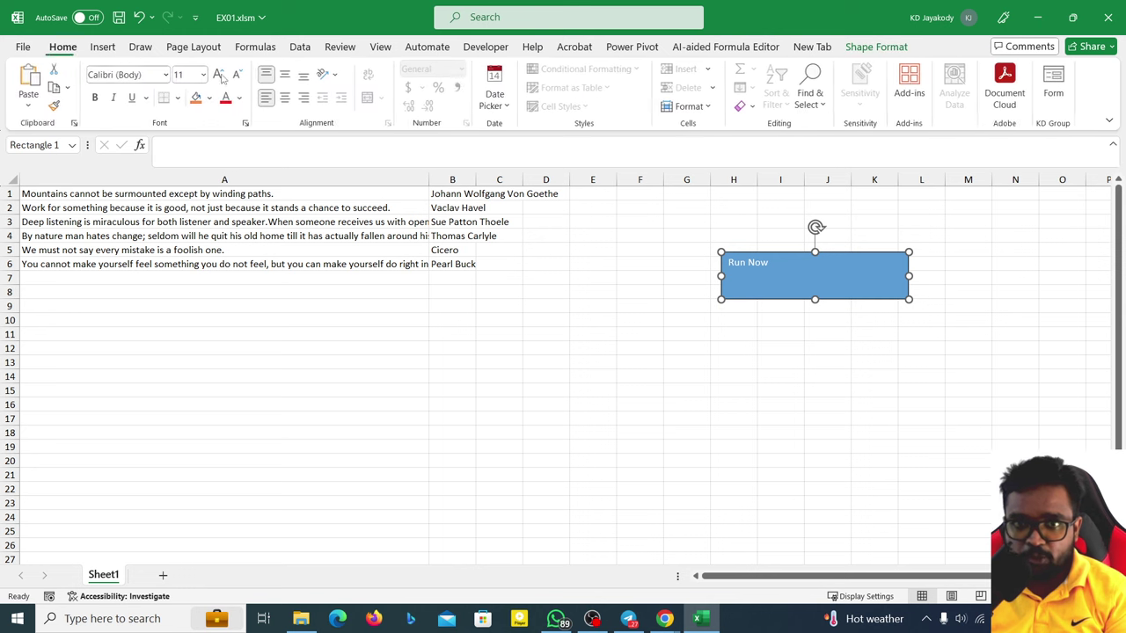
left_click(286, 98)
left_click(286, 75)
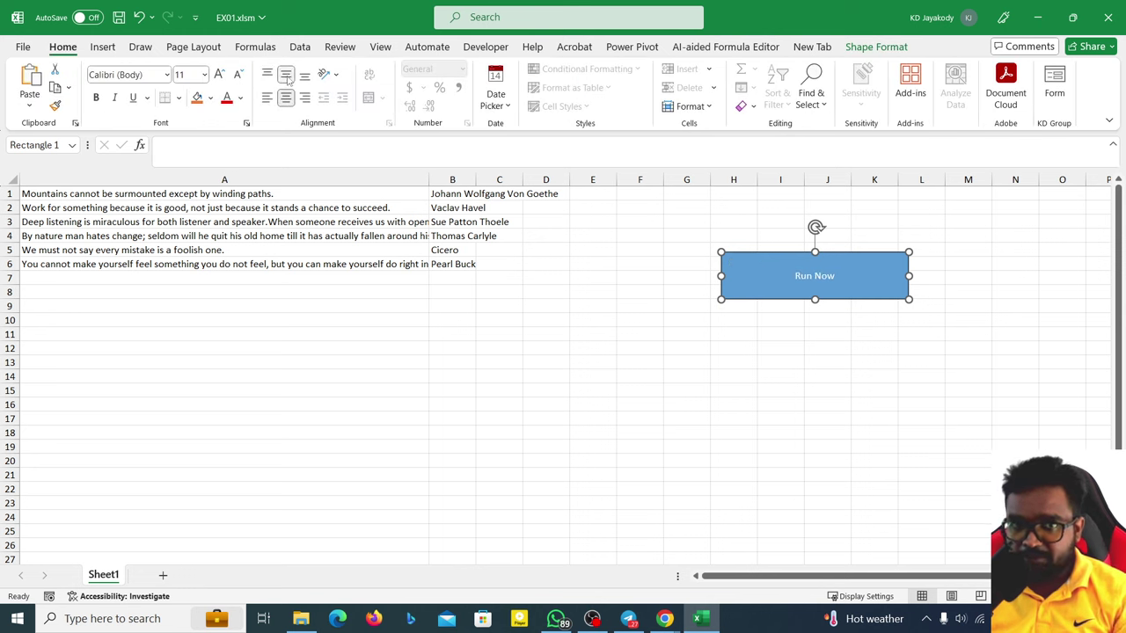
left_click(220, 76)
left_click(220, 76)
left_click(220, 75)
left_click(220, 75)
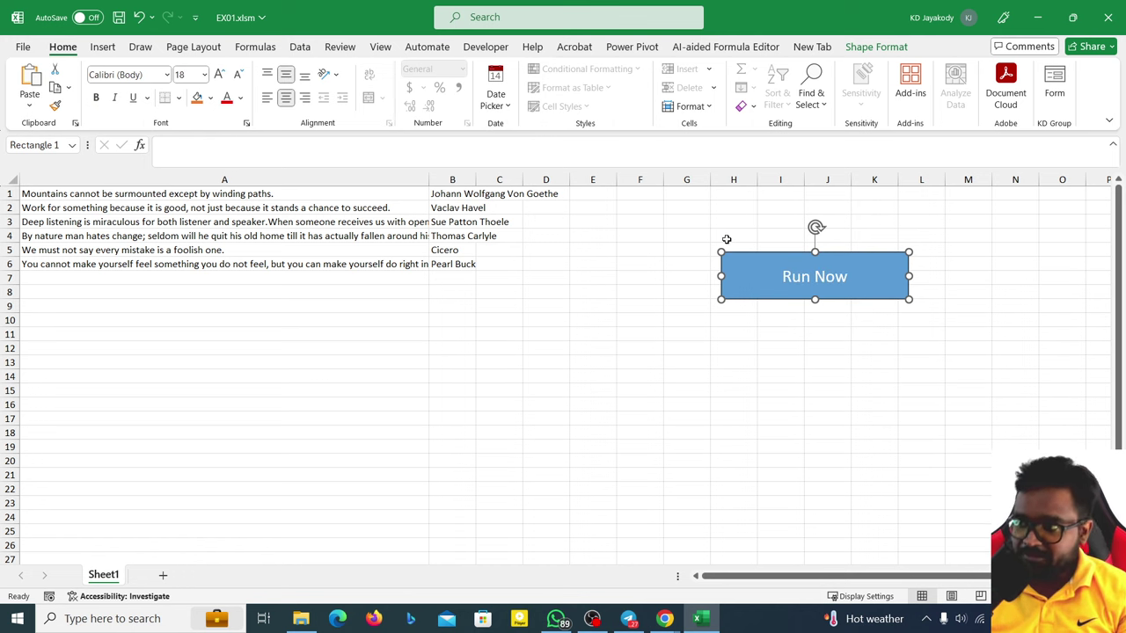
- Give the rectangle No Outline so it has no border
left_click(876, 46)
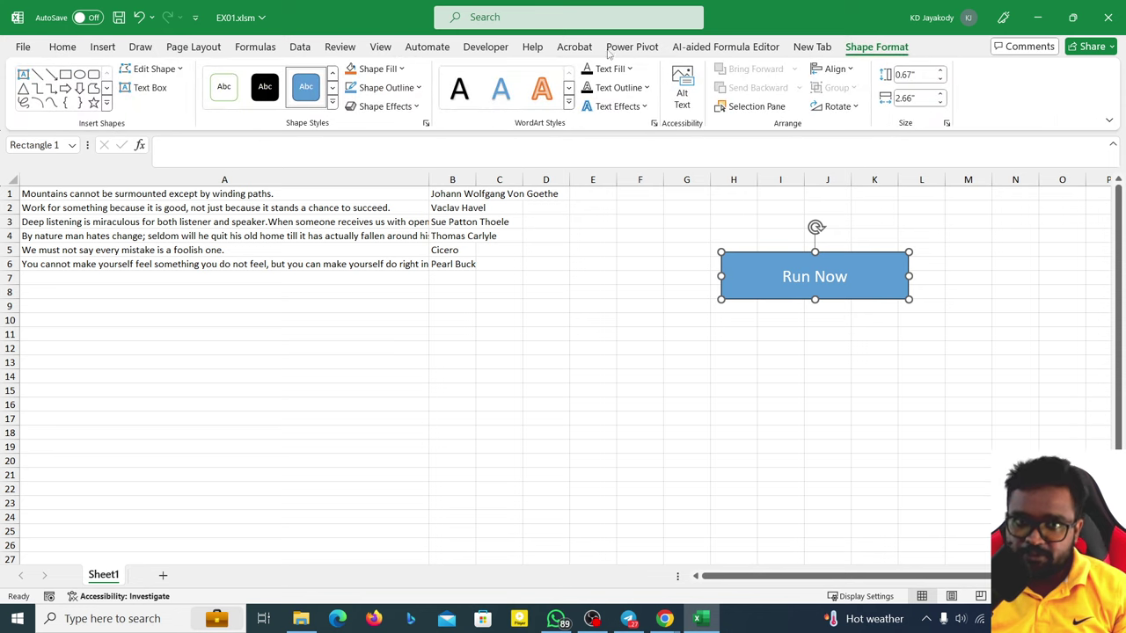
left_click(387, 88)
left_click(379, 266)
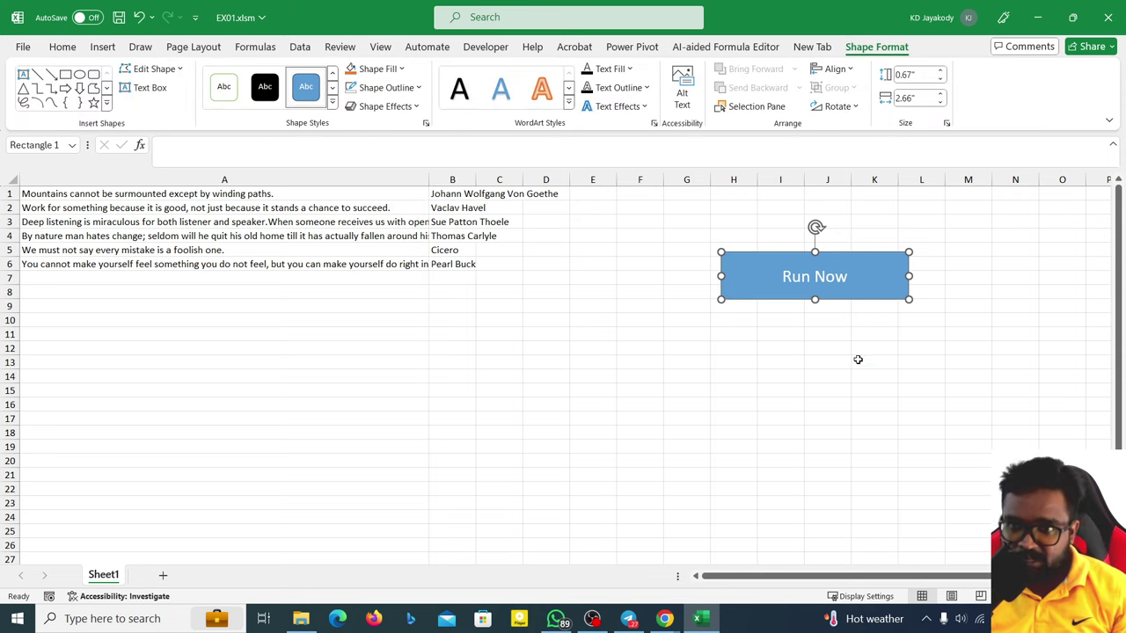
left_click(857, 358)
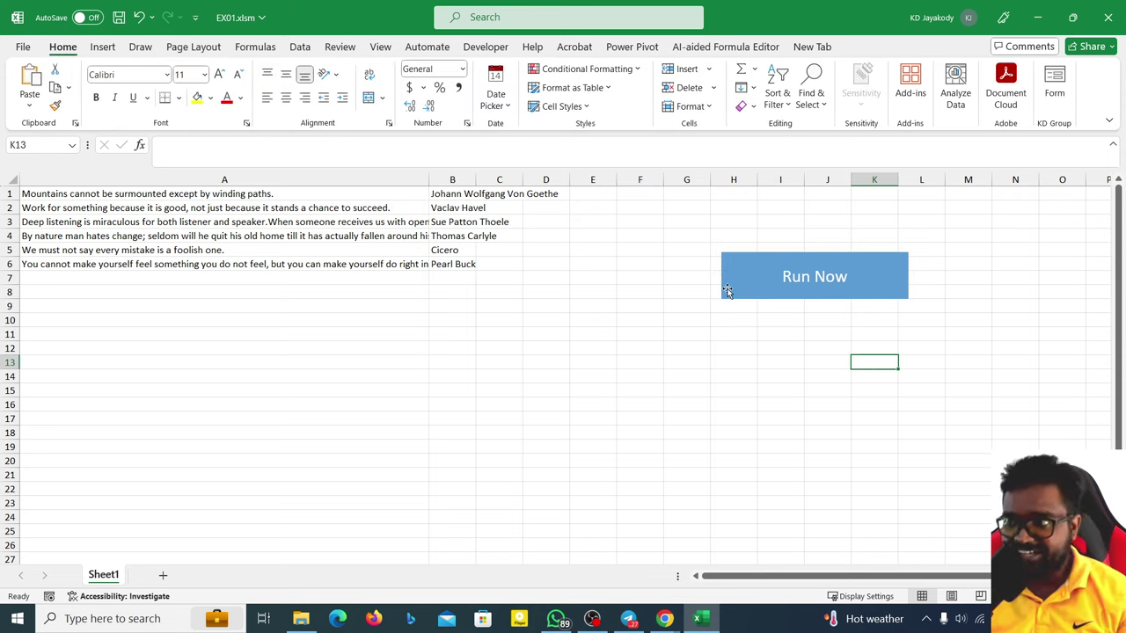
- Nudge the Run Now button slightly left and down
left_click(766, 279)
left_click_drag(766, 279, 733, 290)
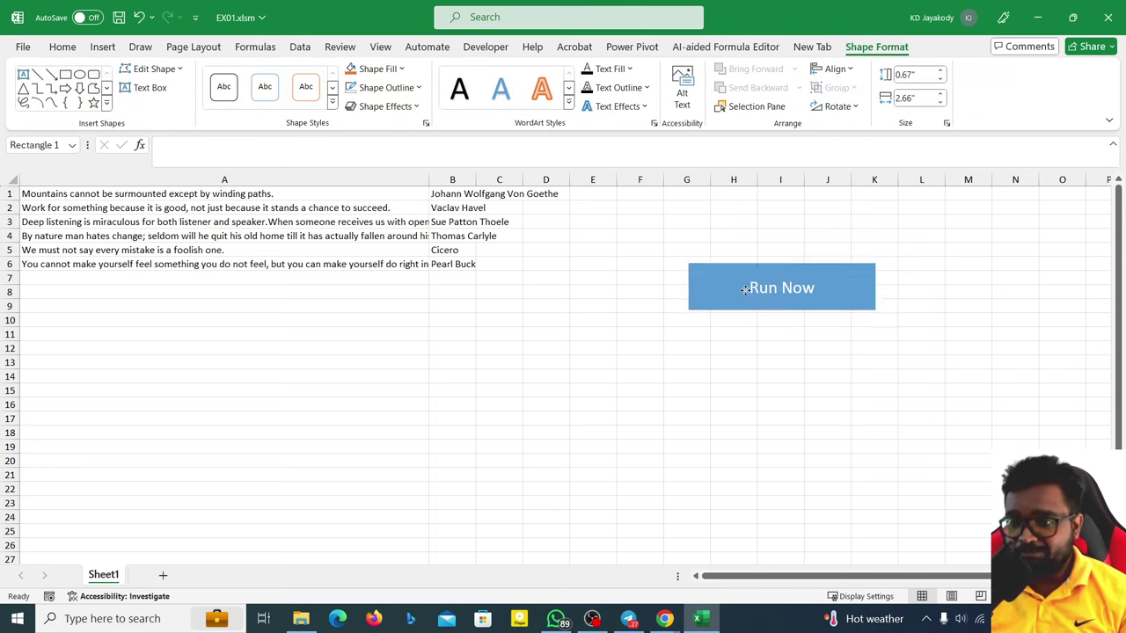
left_click(731, 361)
left_click(738, 306)
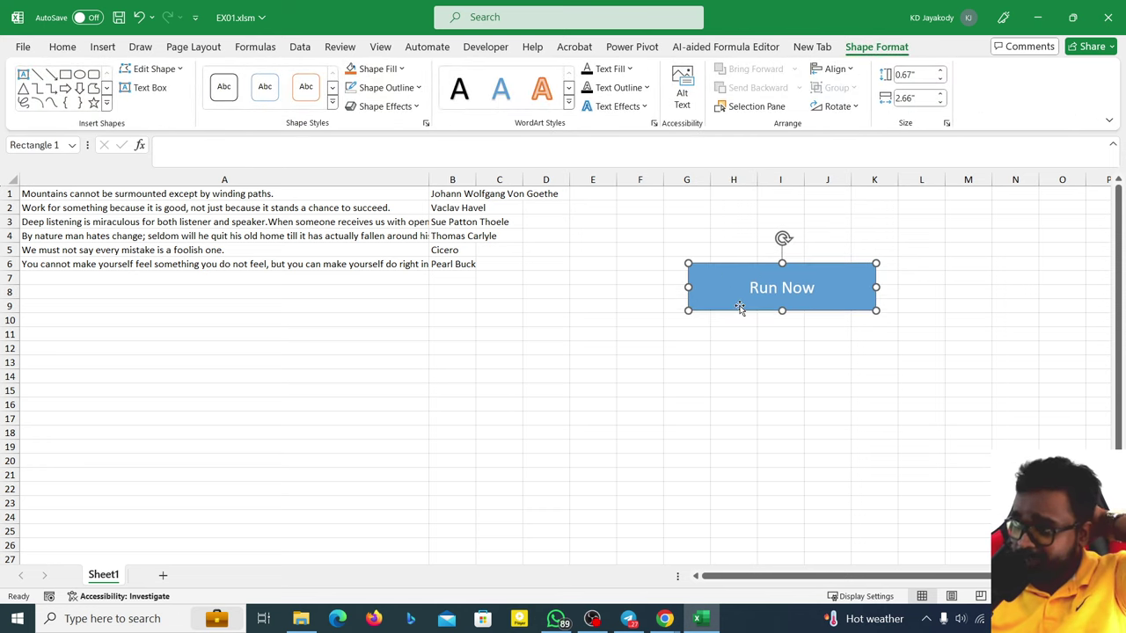
left_click(734, 360)
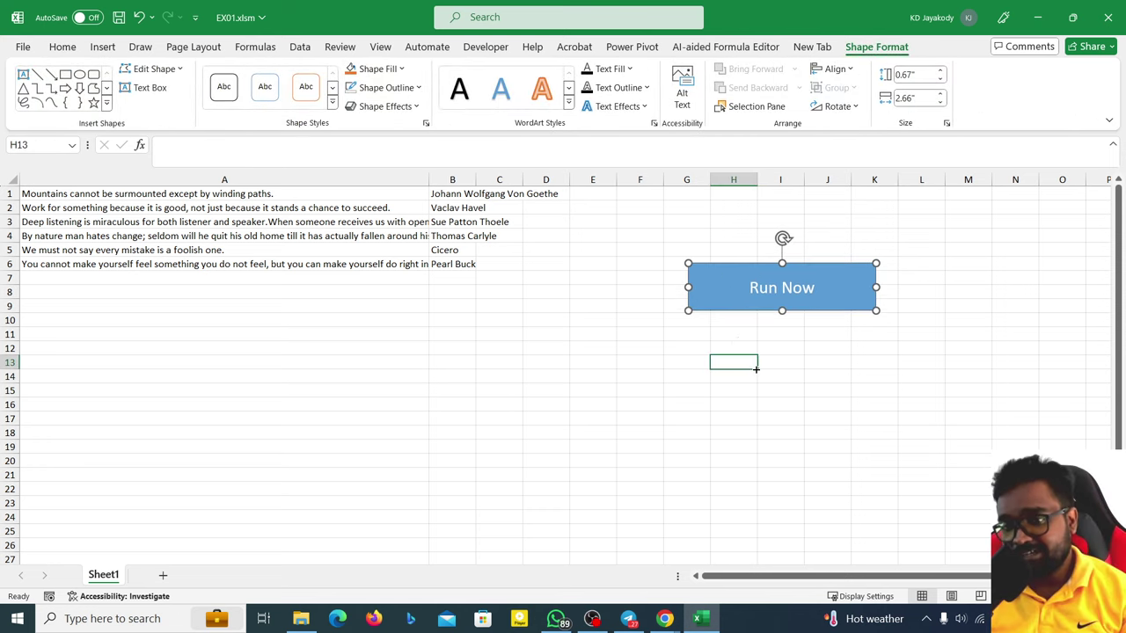
left_click(733, 296)
- Assign the GetQuotes macro to the Run Now shape
right_click(732, 293)
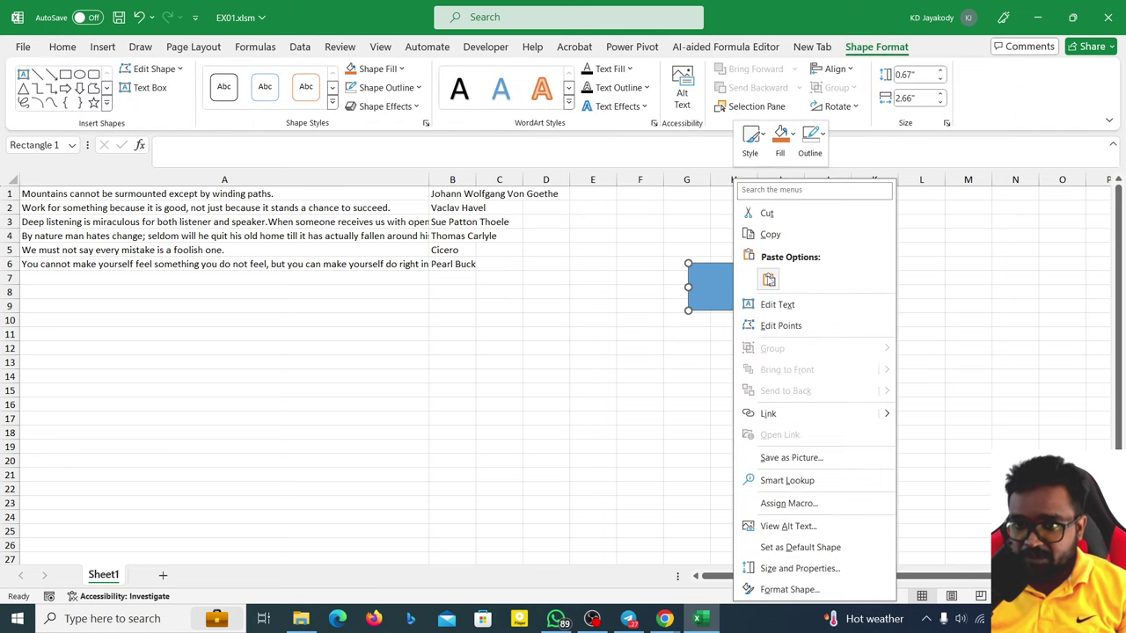
left_click(810, 505)
left_click(699, 388)
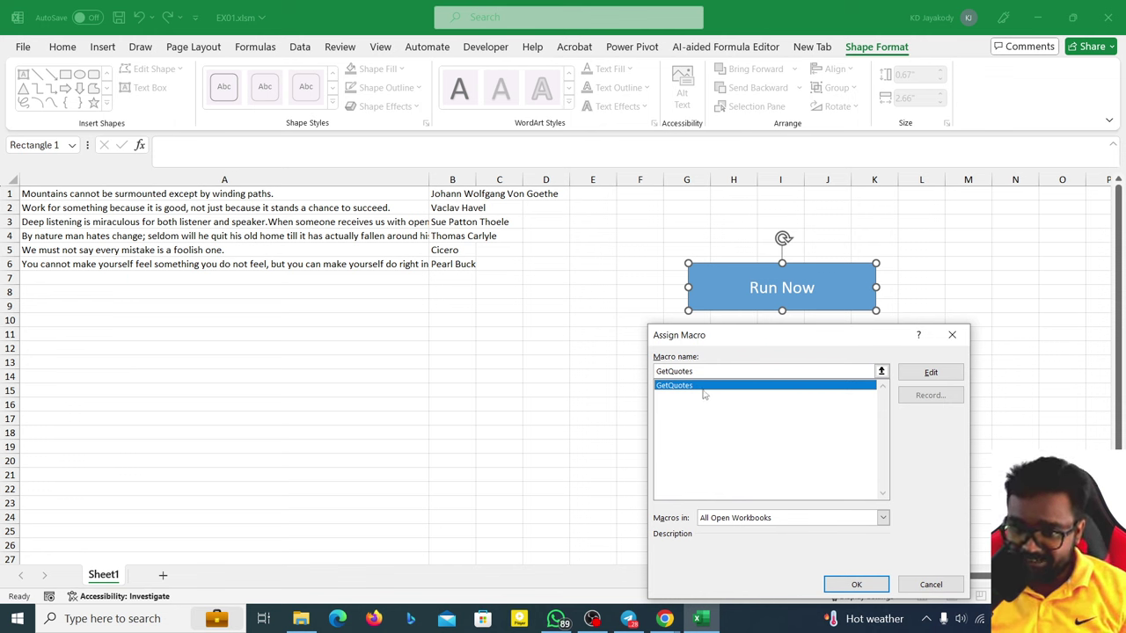
left_click(855, 584)
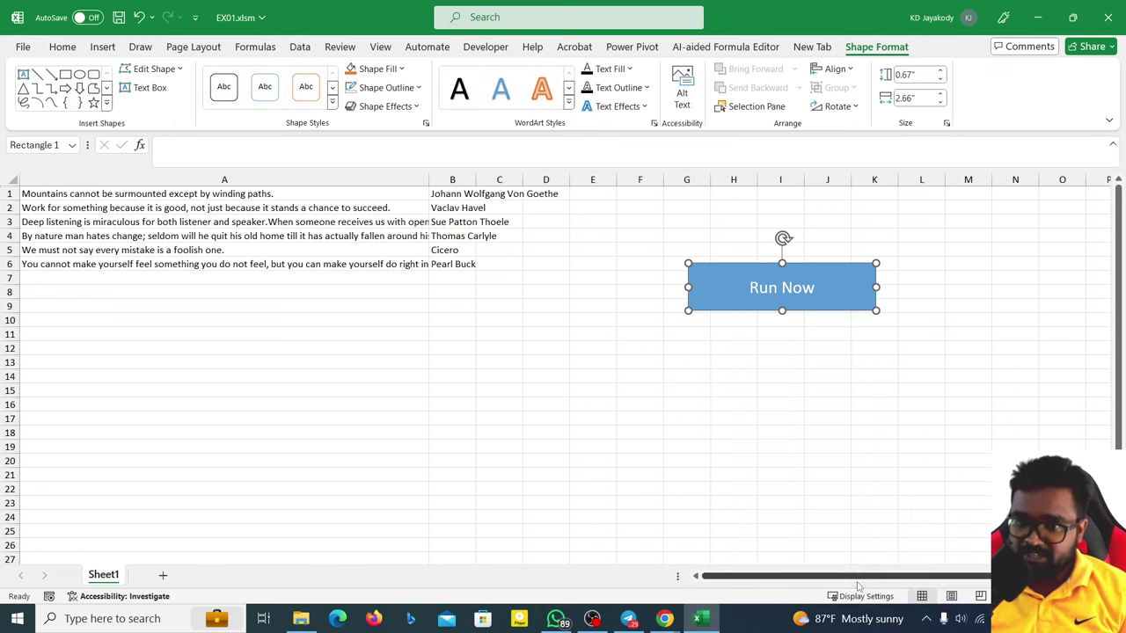
left_click(734, 446)
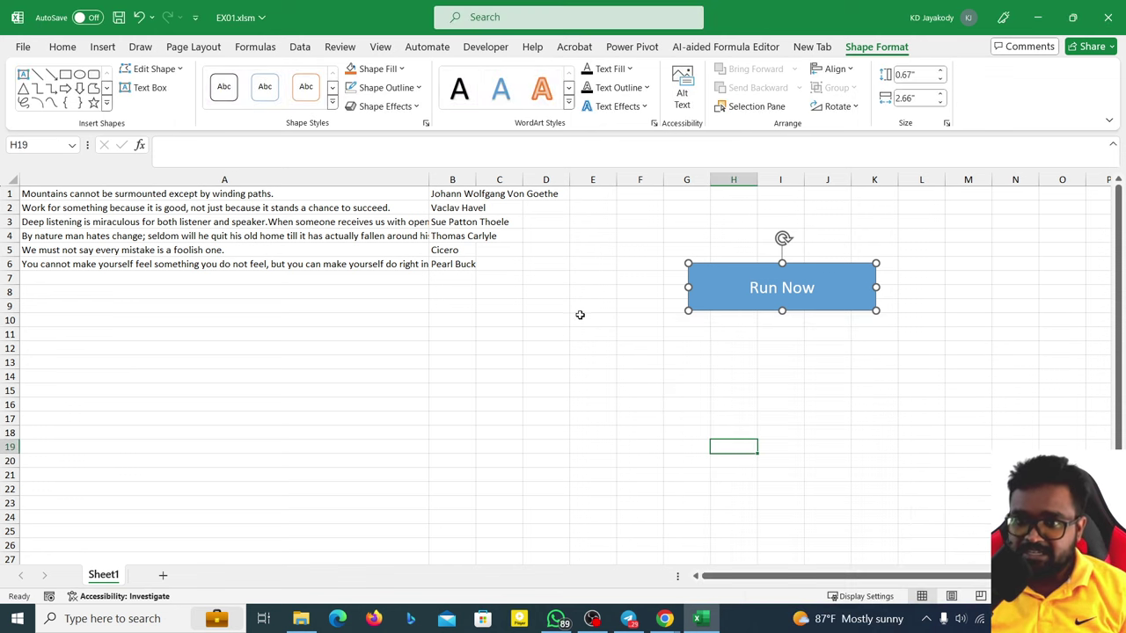
- Select the Run Now shape by right-click without running the macro, then deselect it
right_click(705, 285)
left_click(653, 322)
left_click(668, 343)
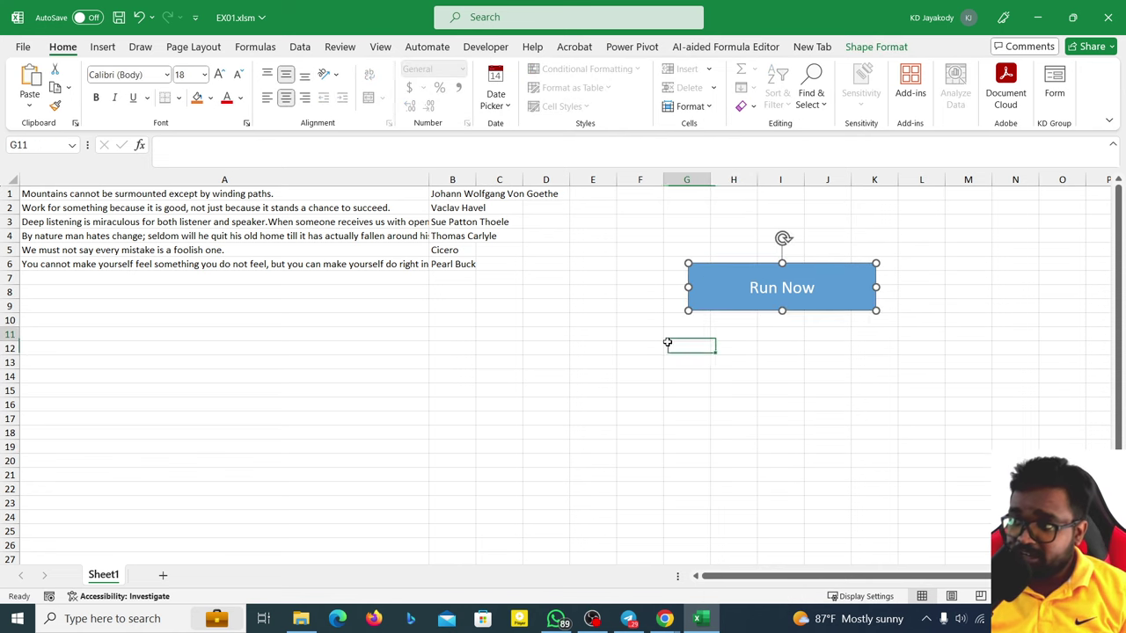
right_click(731, 291)
left_click(628, 357)
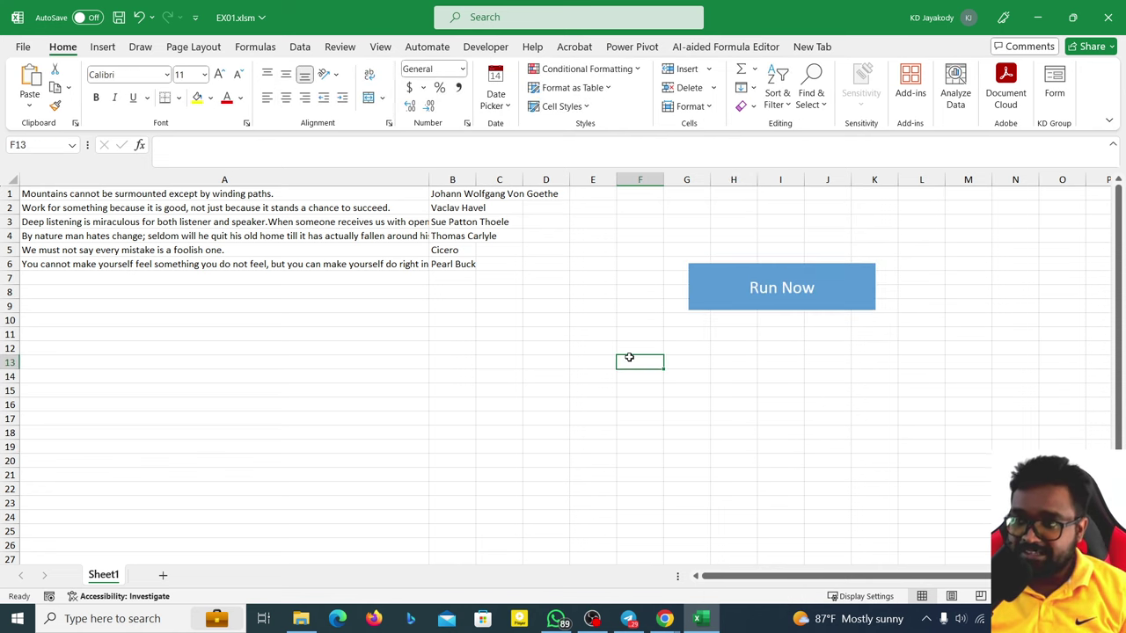
- Click Run Now and dismiss the 'Quotes retrieved successfully!' message
left_click(756, 301)
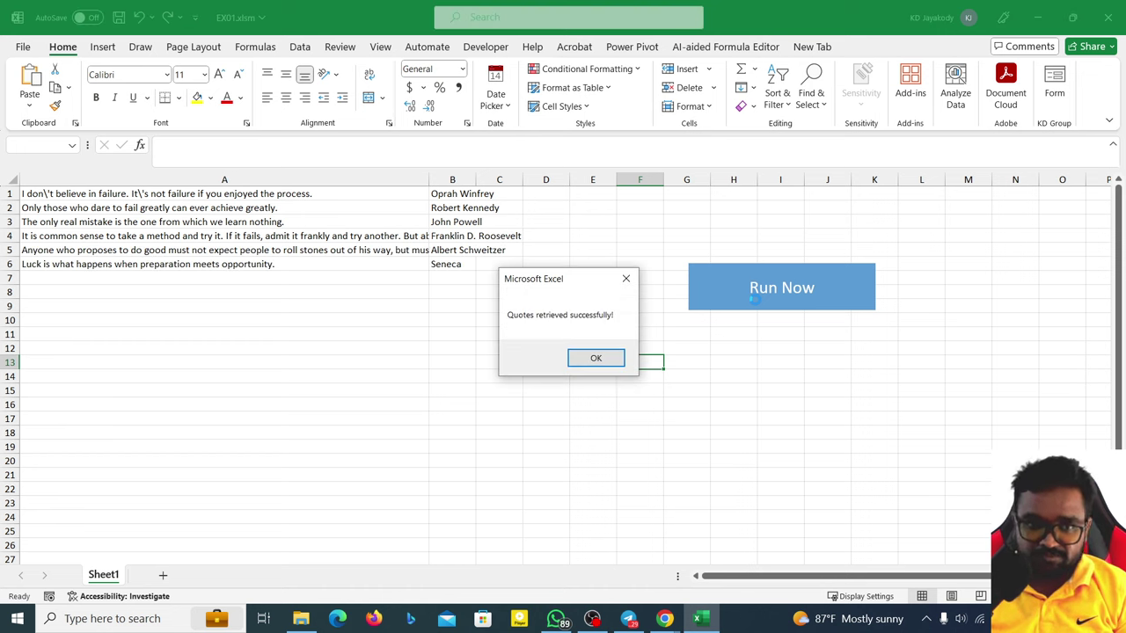
left_click(606, 358)
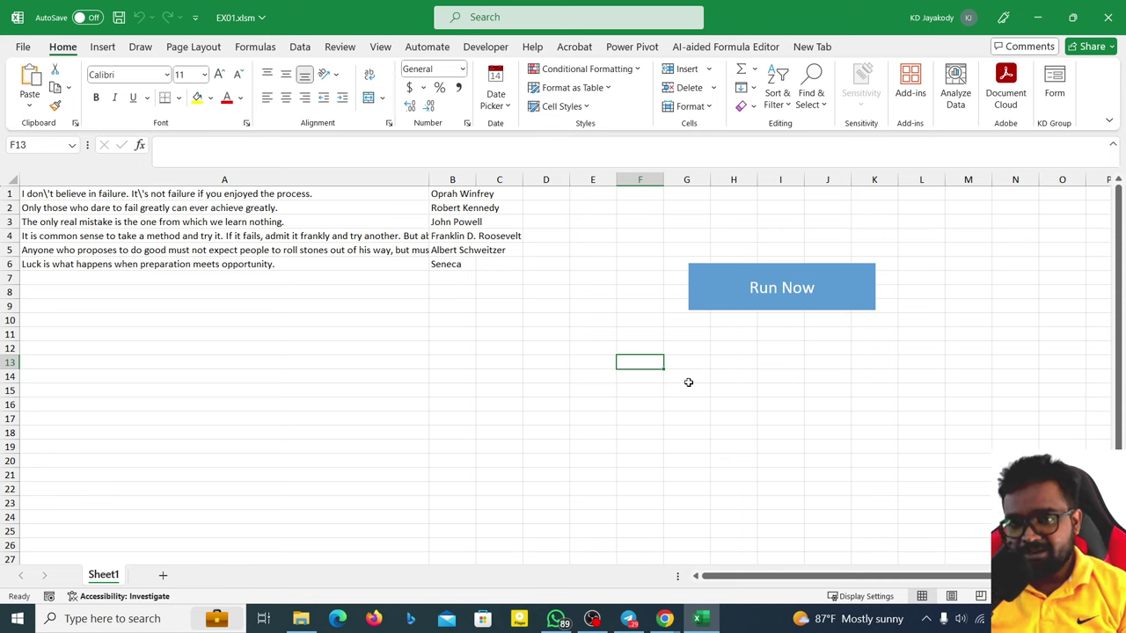
- Open the api.forismatic.com tab and select the raw JSONP quote response
mouse_move(666, 620)
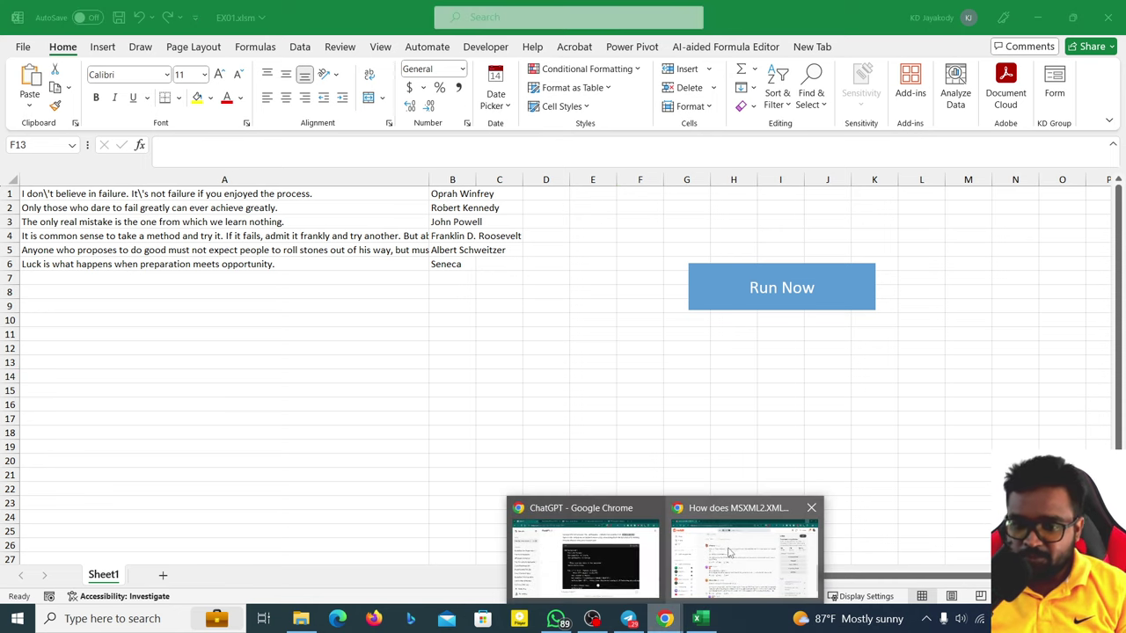
left_click(608, 556)
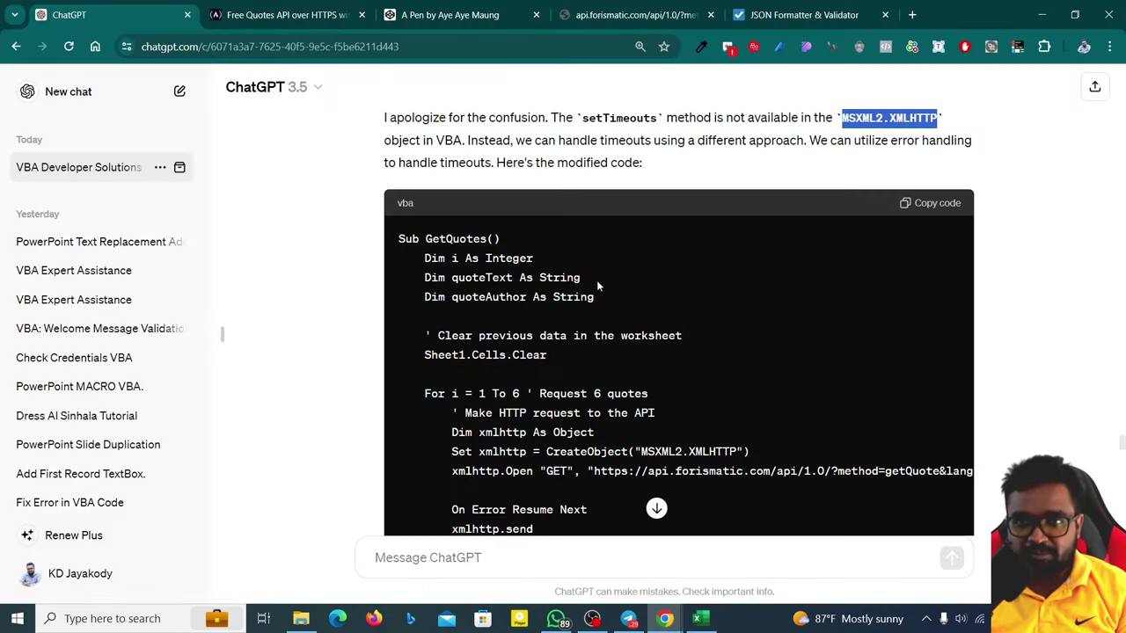
left_click(616, 15)
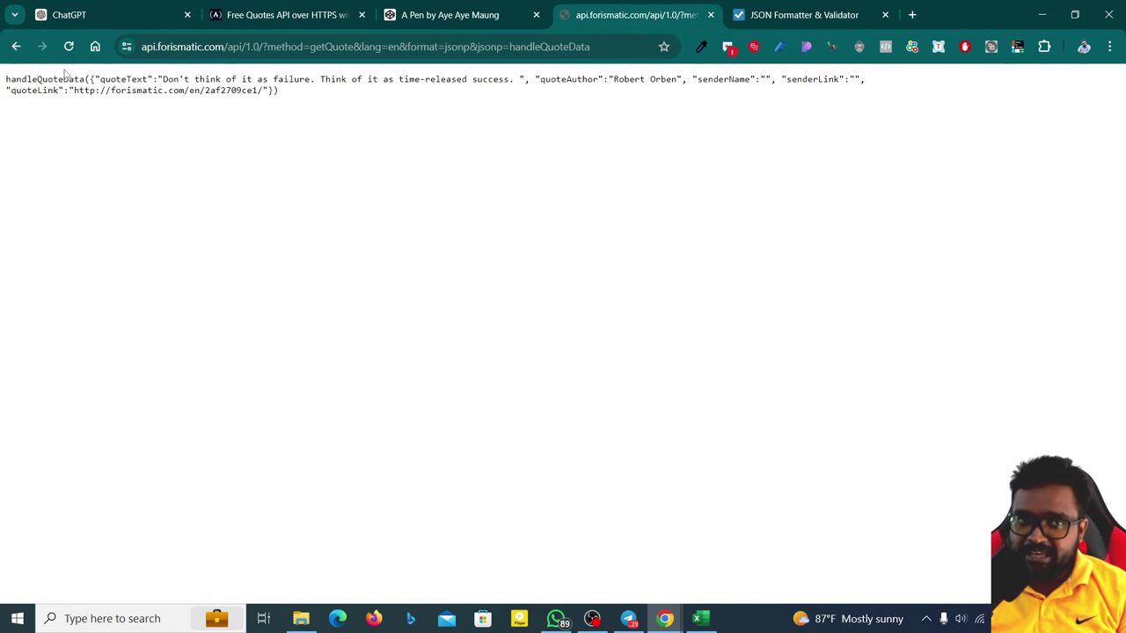
left_click_drag(3, 71, 772, 287)
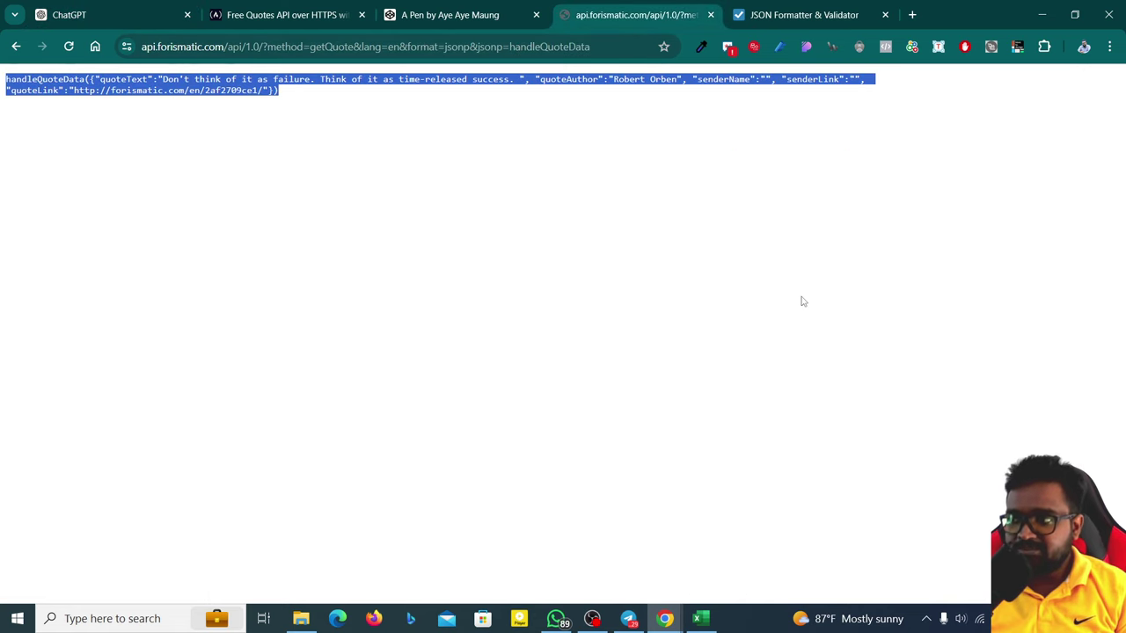
- Minimize Chrome and reopen the ChatGPT conversation window
left_click(1041, 15)
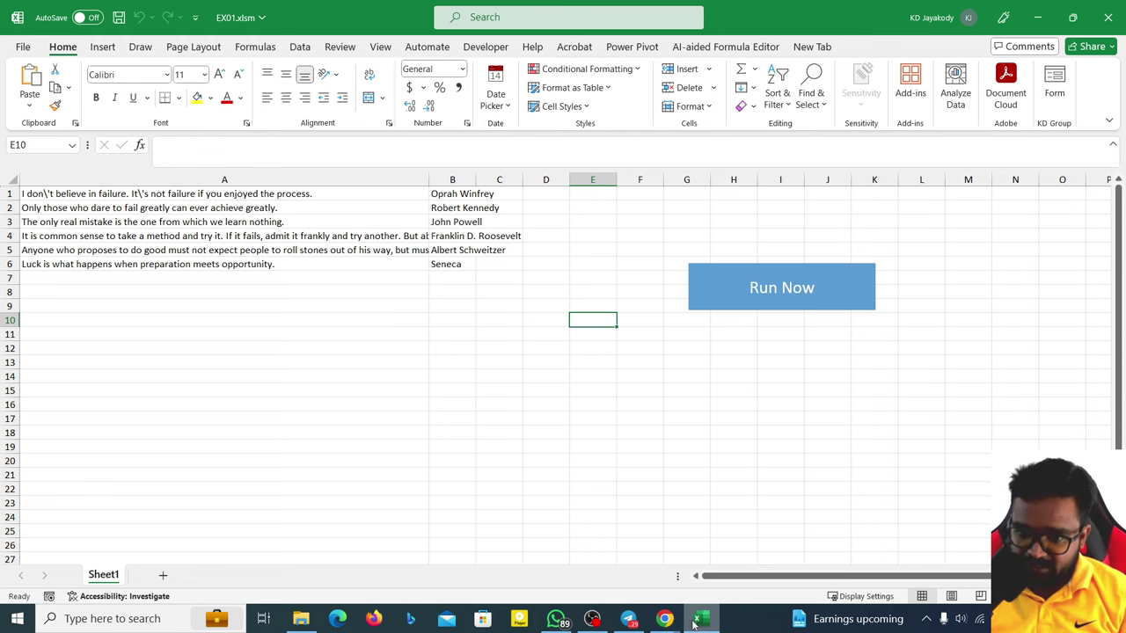
left_click(665, 619)
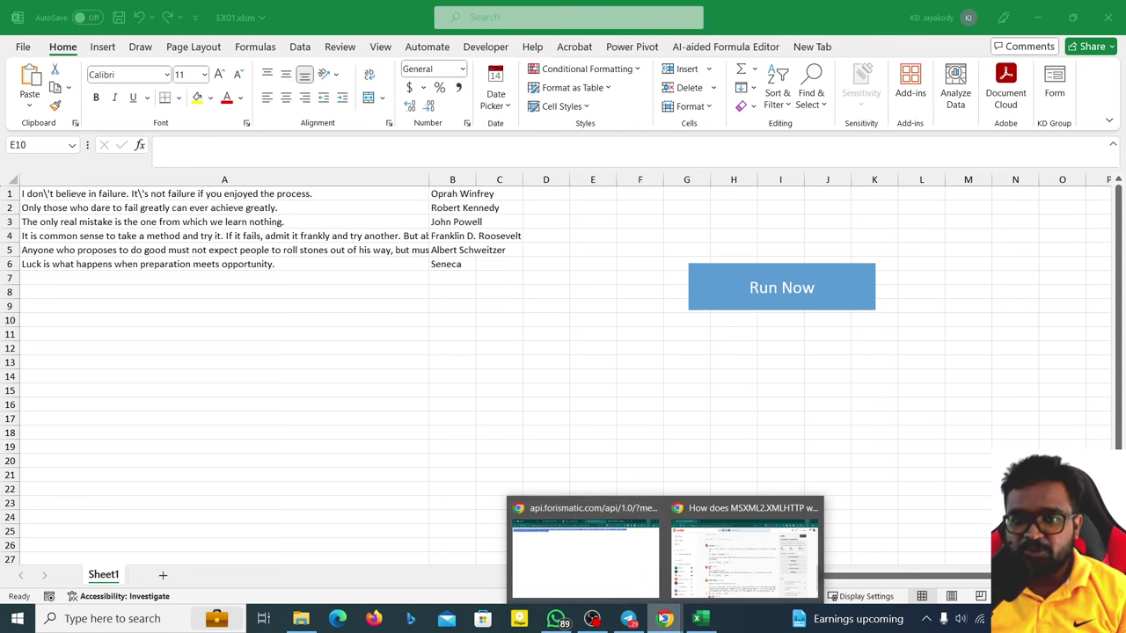
left_click(709, 563)
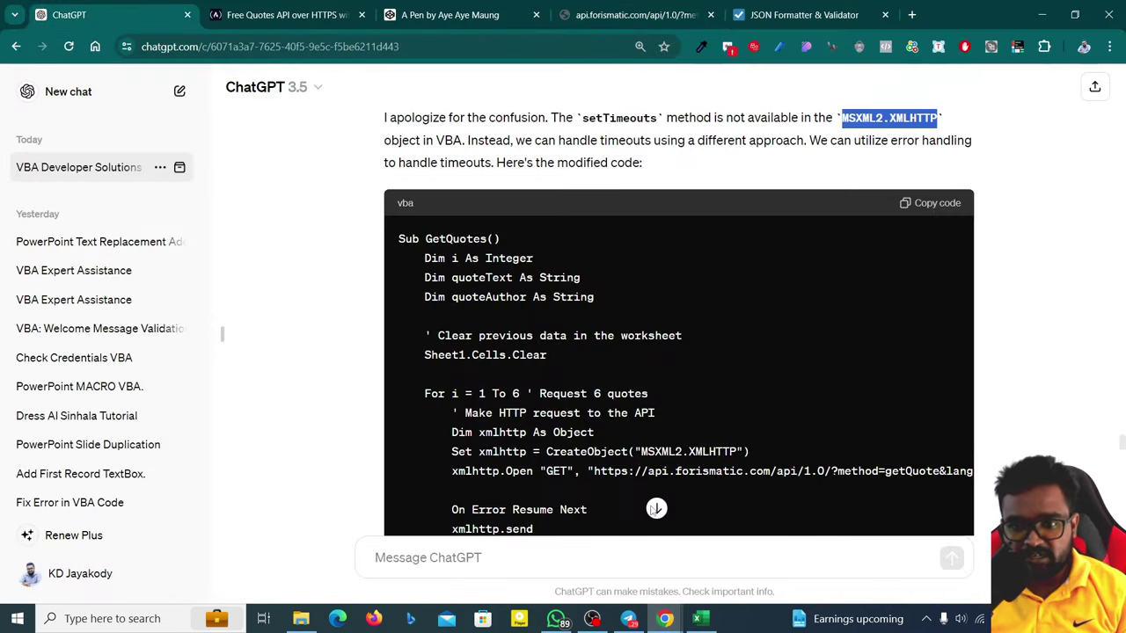
- Write the prompt: running the script again replaces existing data, can you append instead of replacing
left_click(656, 508)
left_click(588, 551)
type("Now ehn")
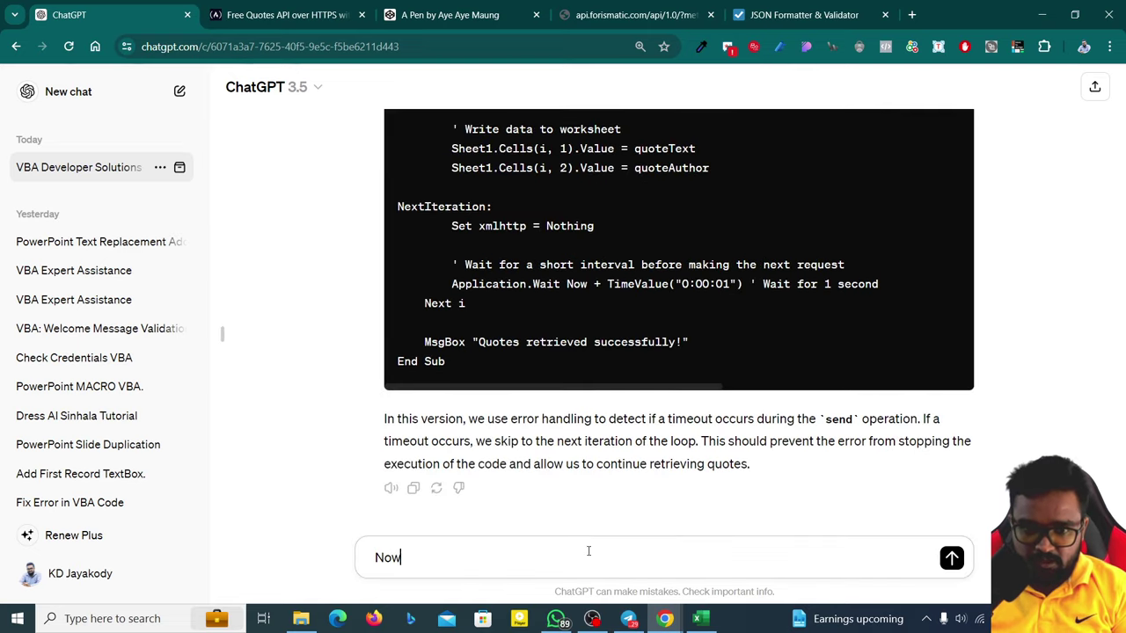
key("BackSpace")
key("BackSpace")
key("BackSpace")
type("when")
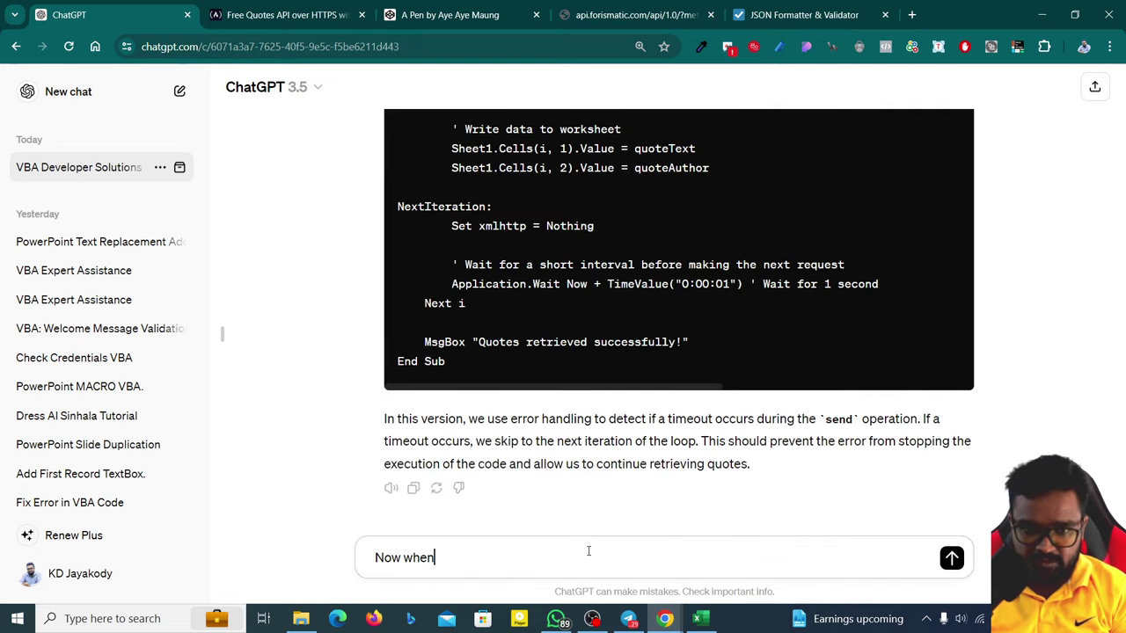
type(" i ran t")
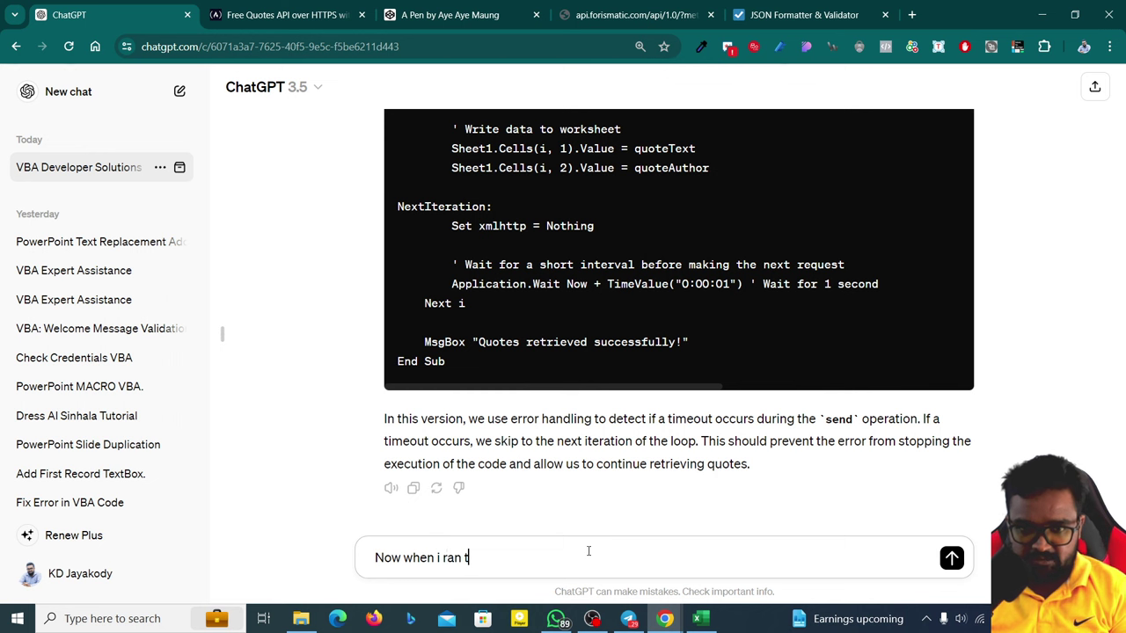
type("he vba sc")
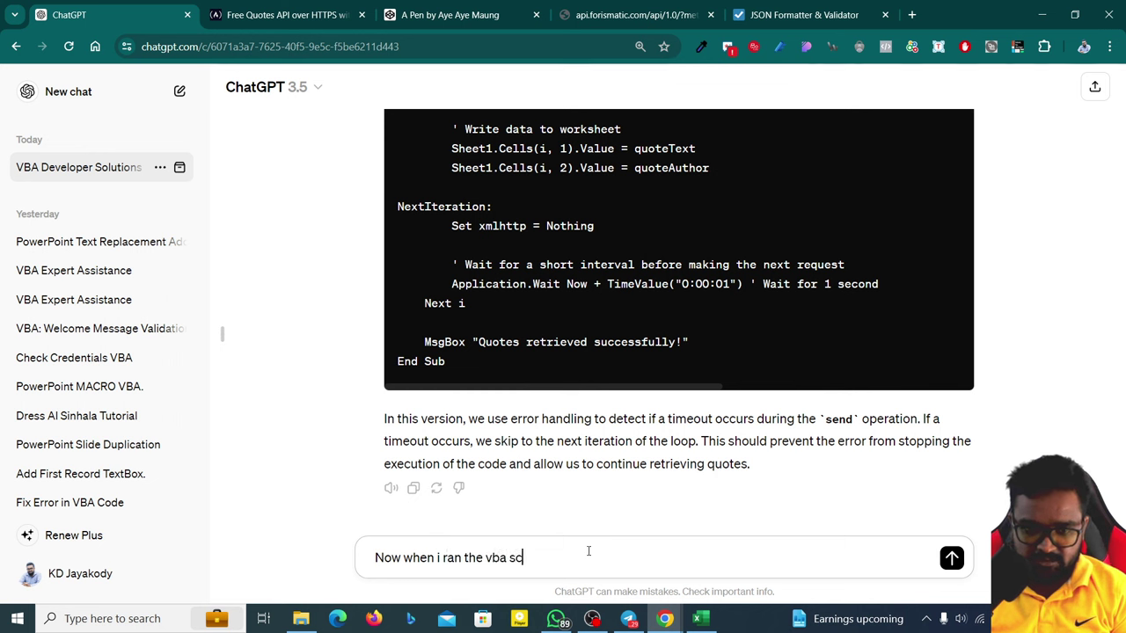
type("ript")
key("BackSpace")
key("BackSpace")
key("BackSpace")
key("BackSpace")
key("BackSpace")
key("BackSpace")
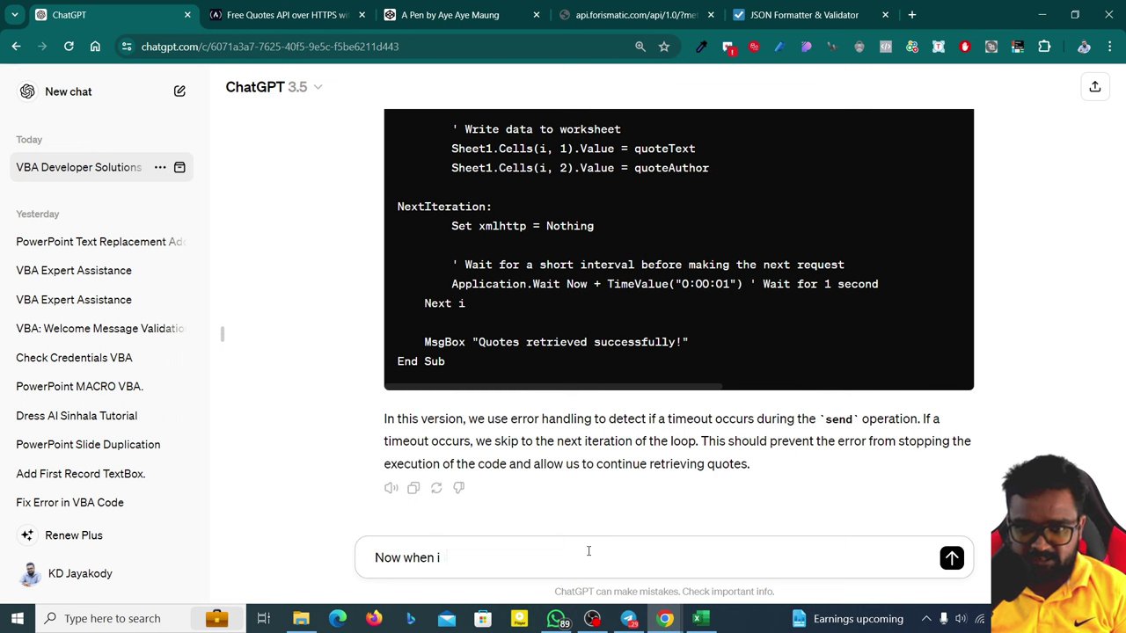
type("executed t")
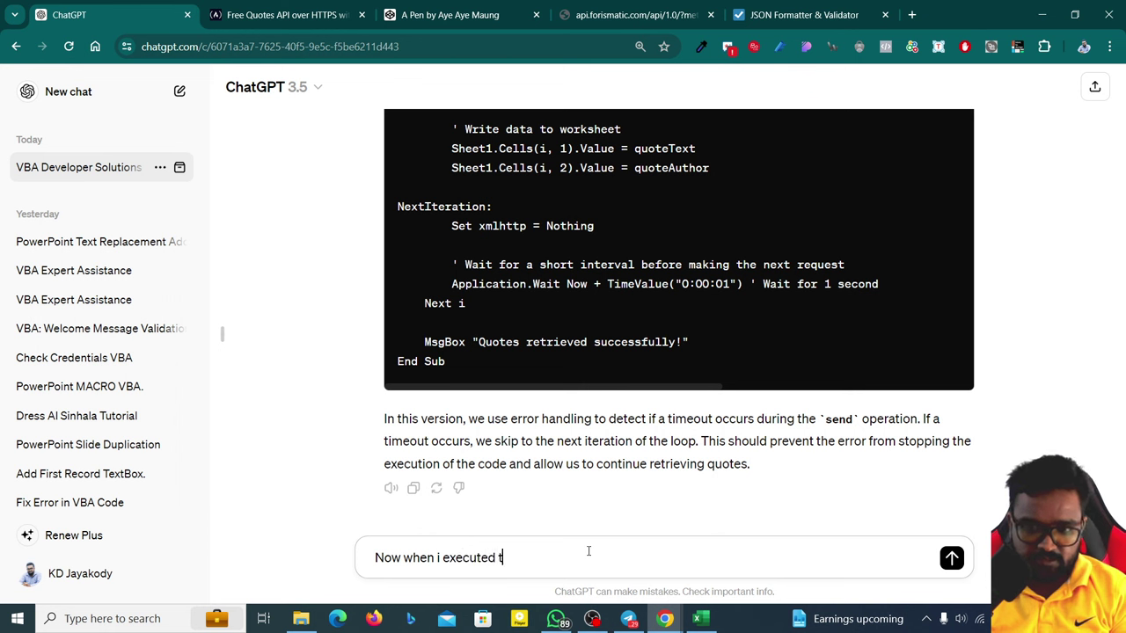
type("he vba script")
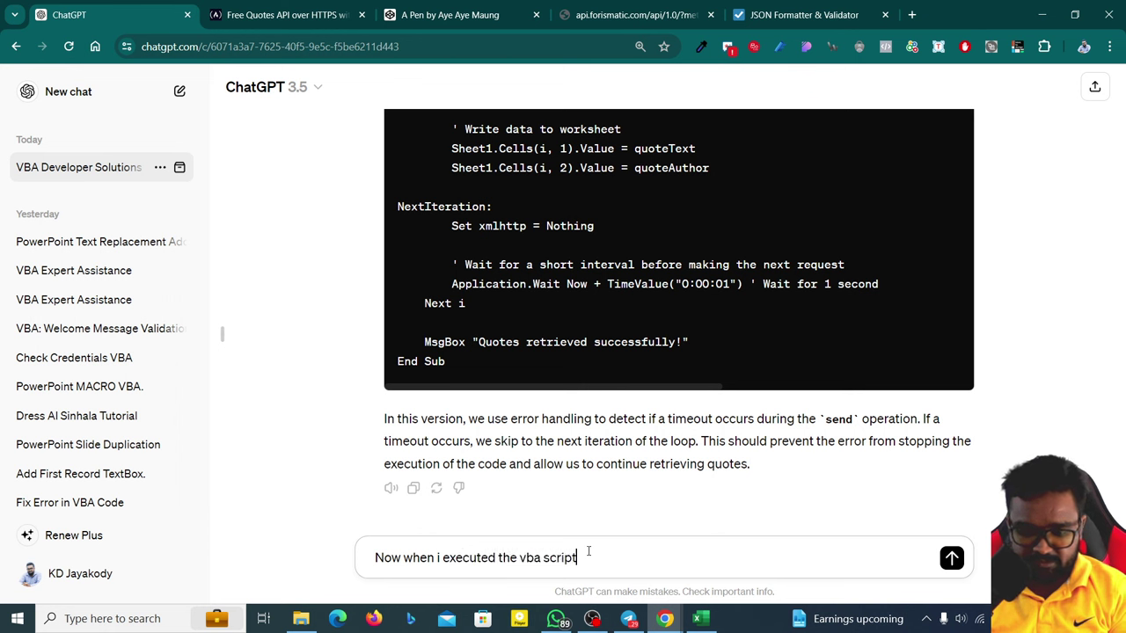
type(" again and agin")
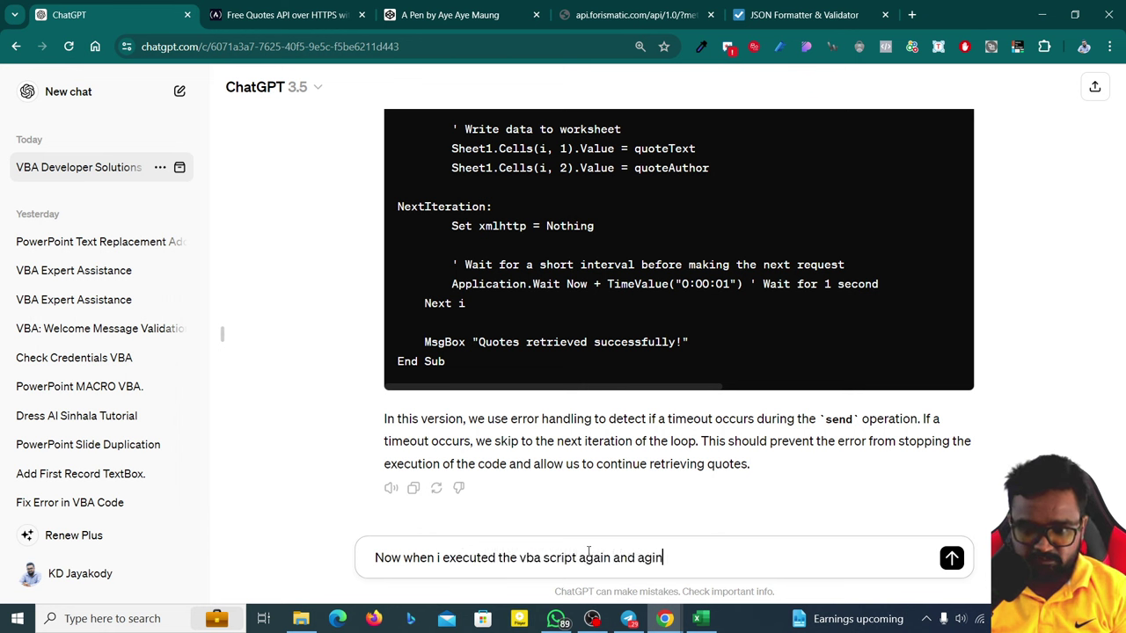
key("BackSpace")
key("BackSpace")
key("BackSpace")
type("again ")
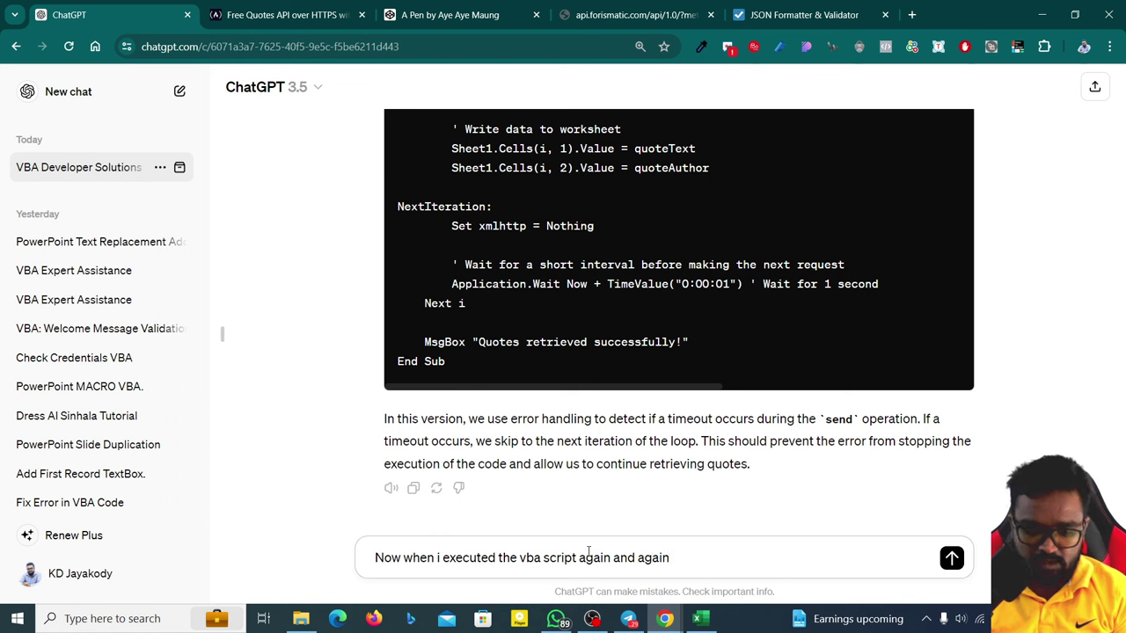
type("it r")
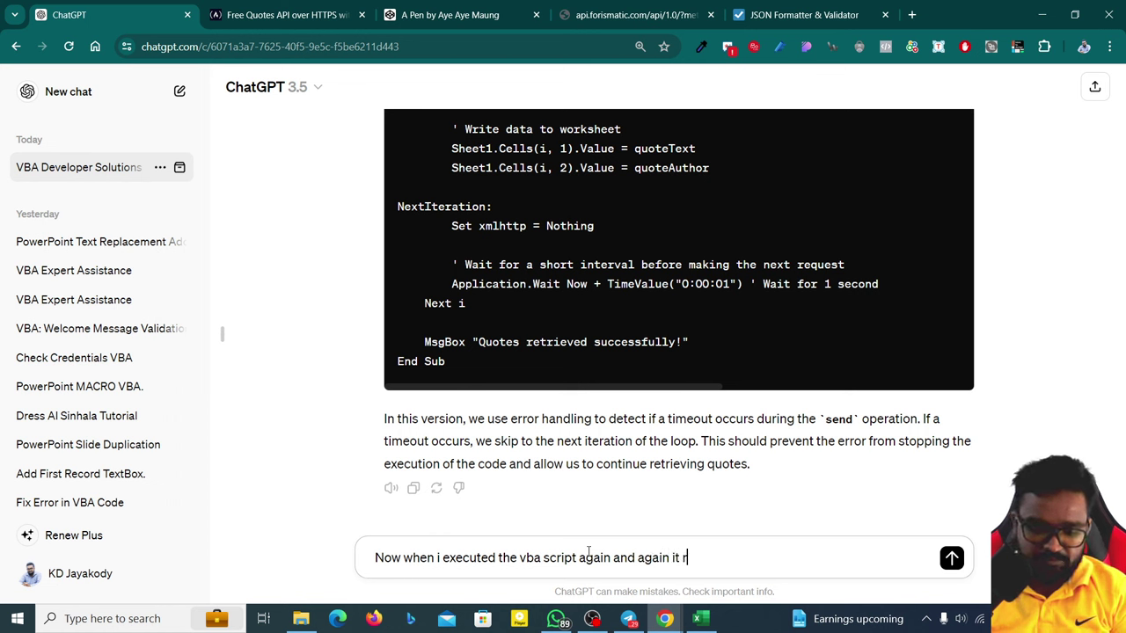
type("eplaces t")
type("he se")
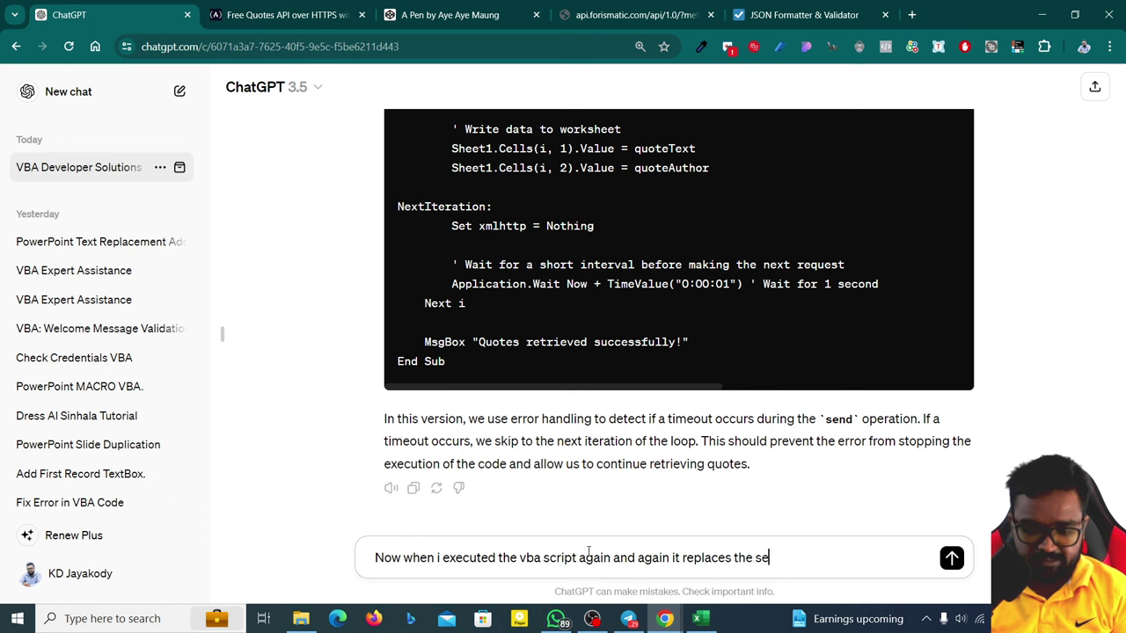
key("BackSpace")
key("BackSpace")
type("existing ")
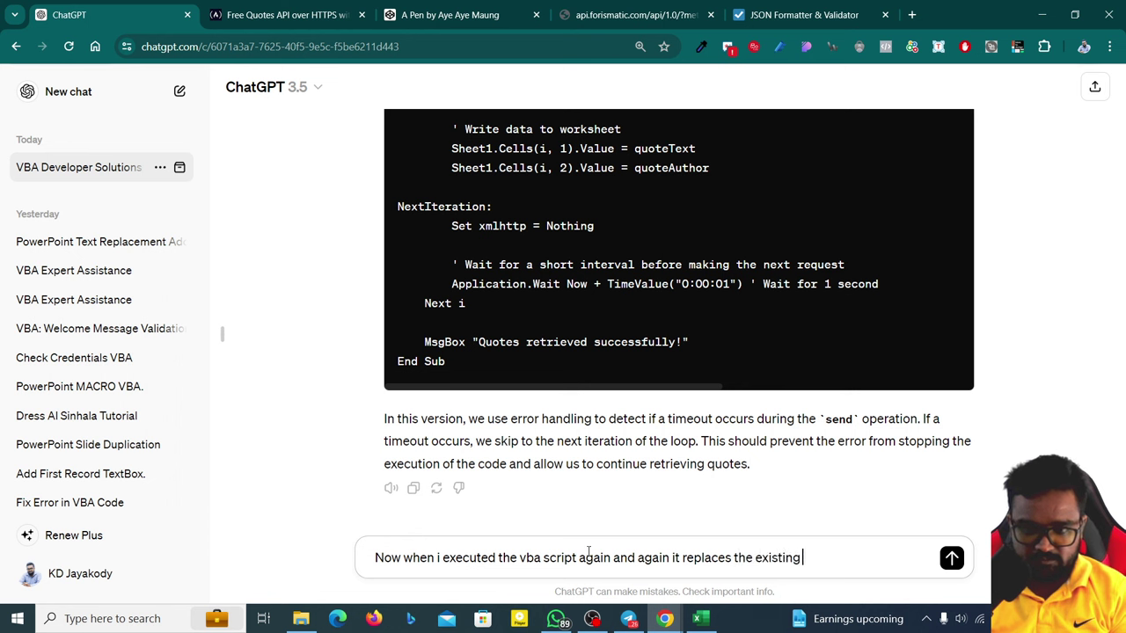
type("data.")
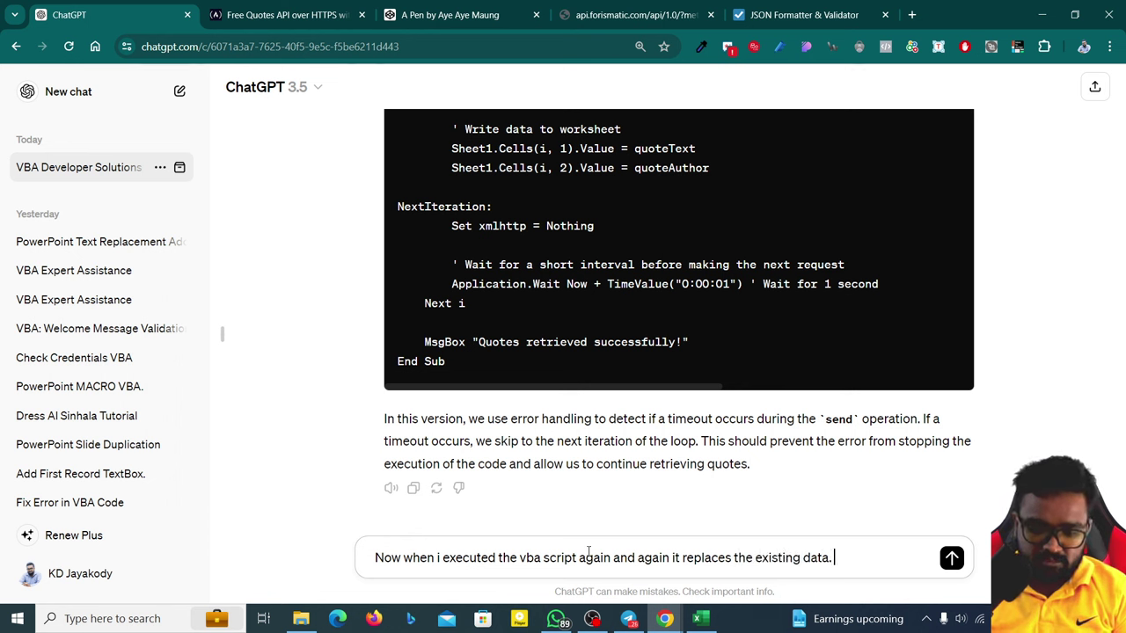
type(" can you appe")
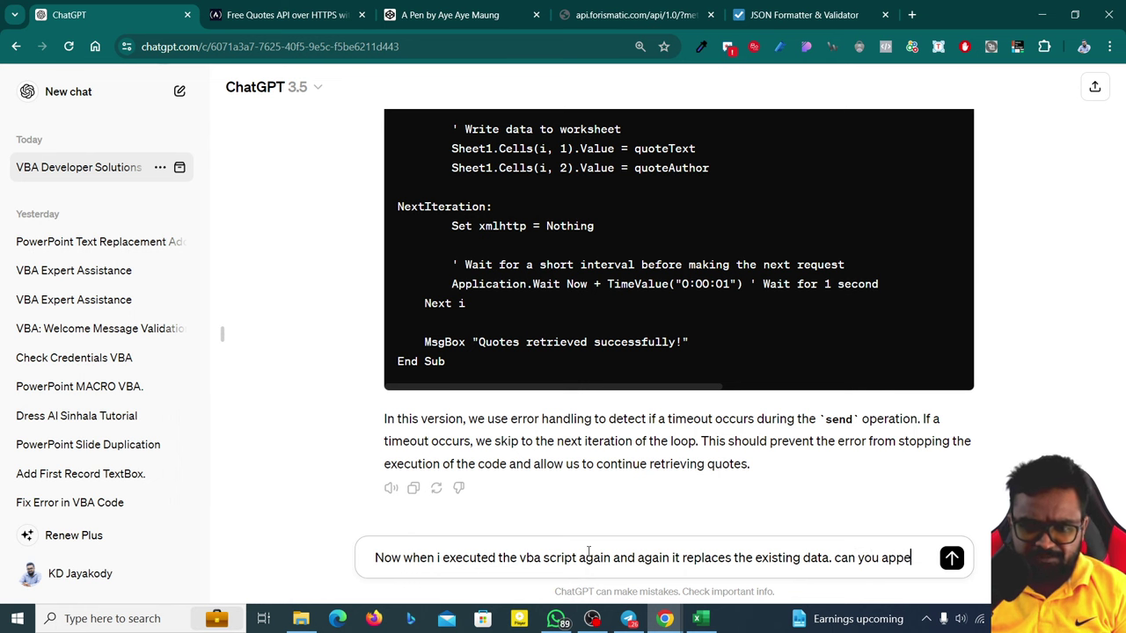
type("ne")
key("BackSpace")
type("d")
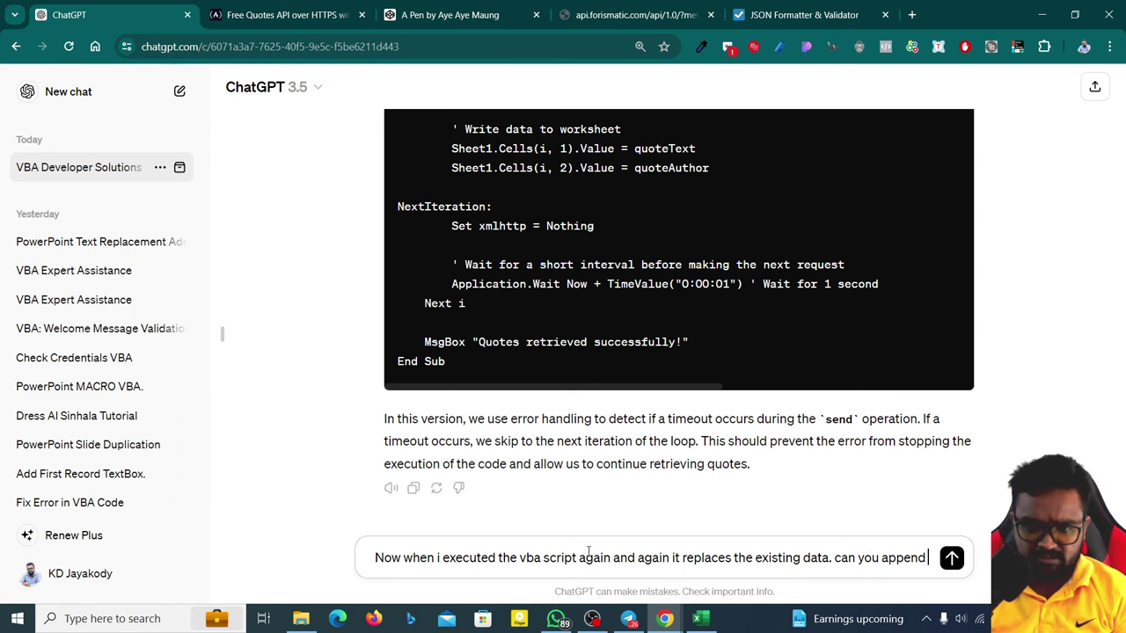
type(" instead of r")
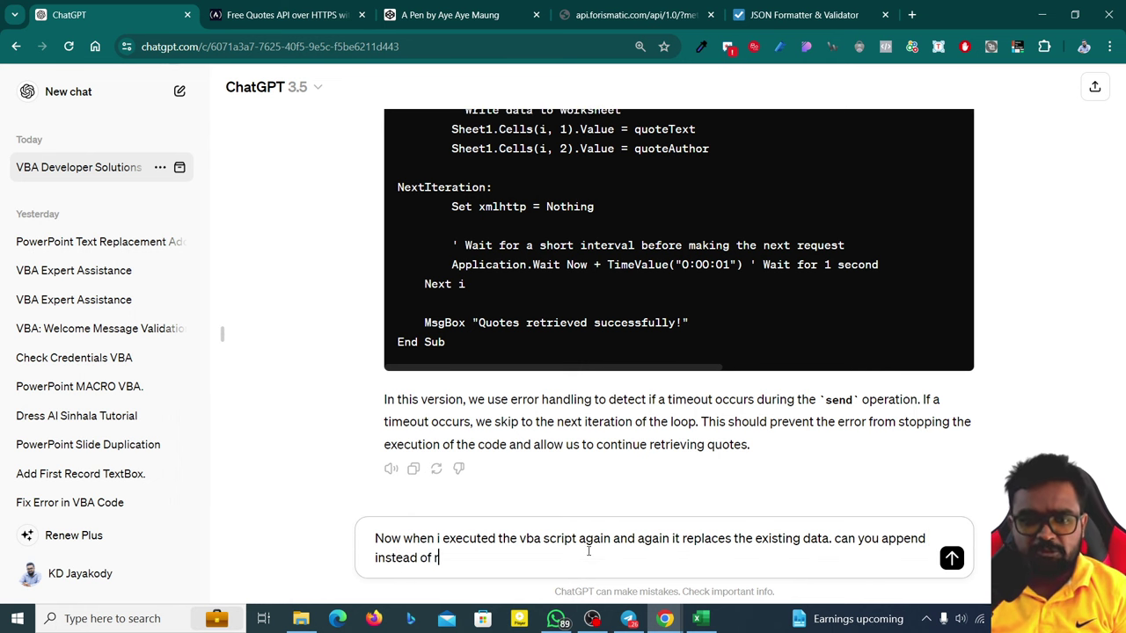
type("eplace")
key("BackSpace")
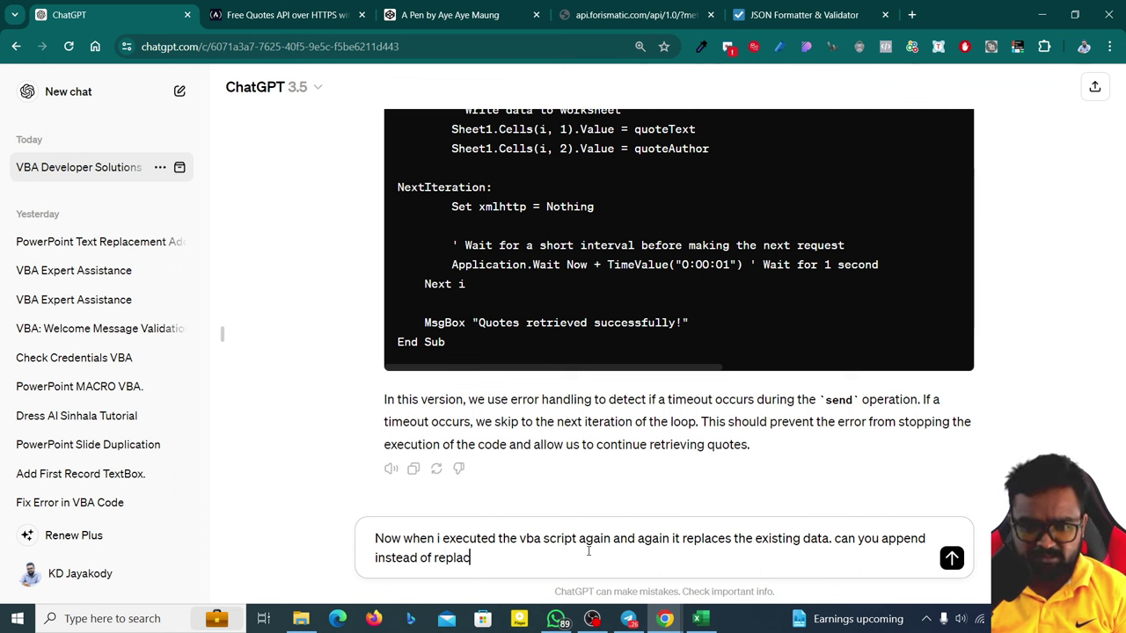
type("ing.")
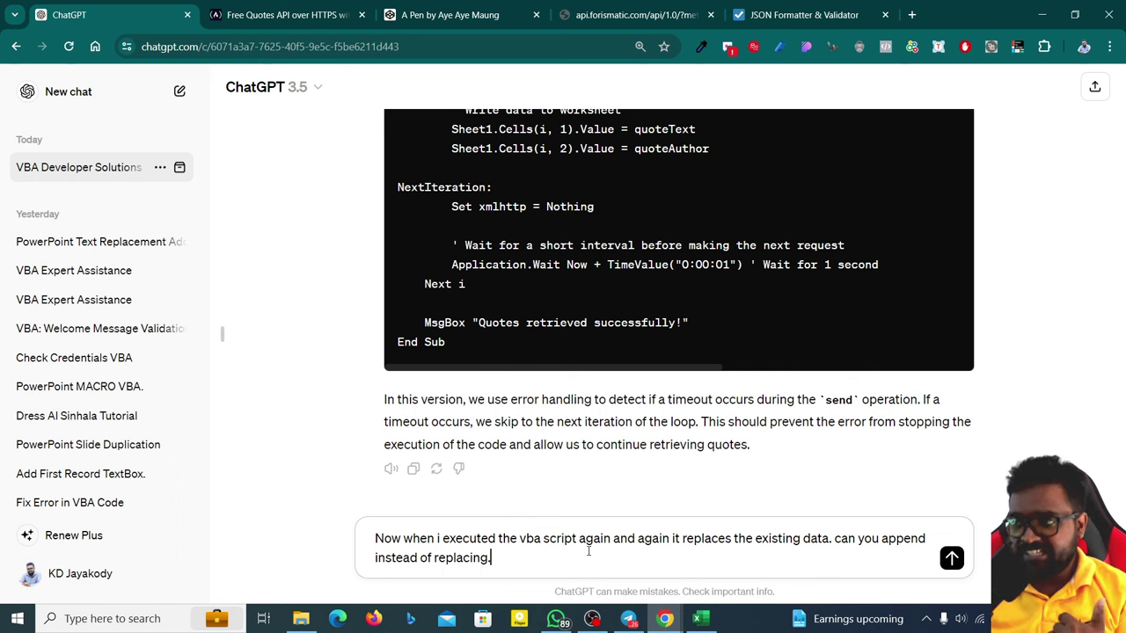
- Send the append request and scroll through ChatGPT's modified GetQuotes code
key("Return")
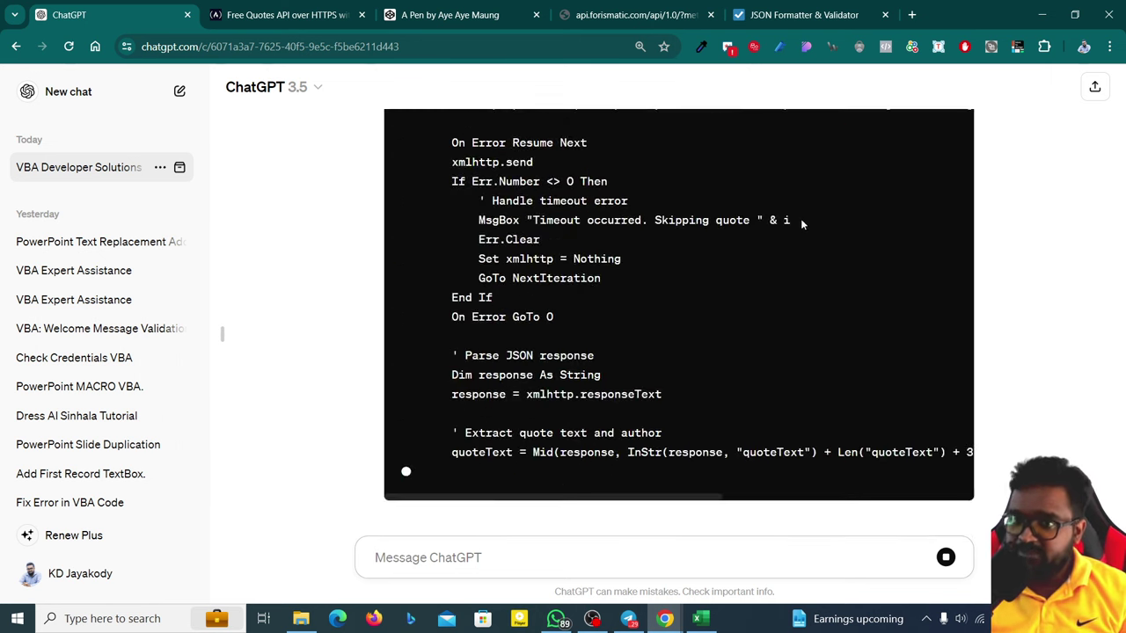
scroll(796, 241, "up", 5)
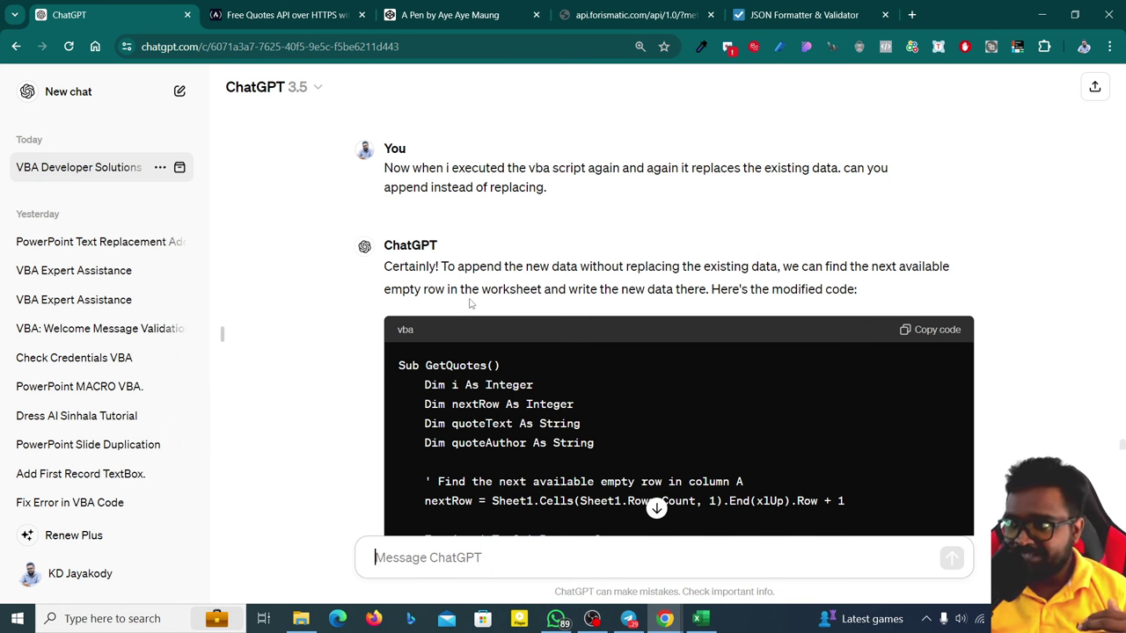
scroll(471, 304, "up", 4)
scroll(471, 304, "up", 4)
scroll(471, 303, "down", 6)
scroll(470, 304, "down", 2)
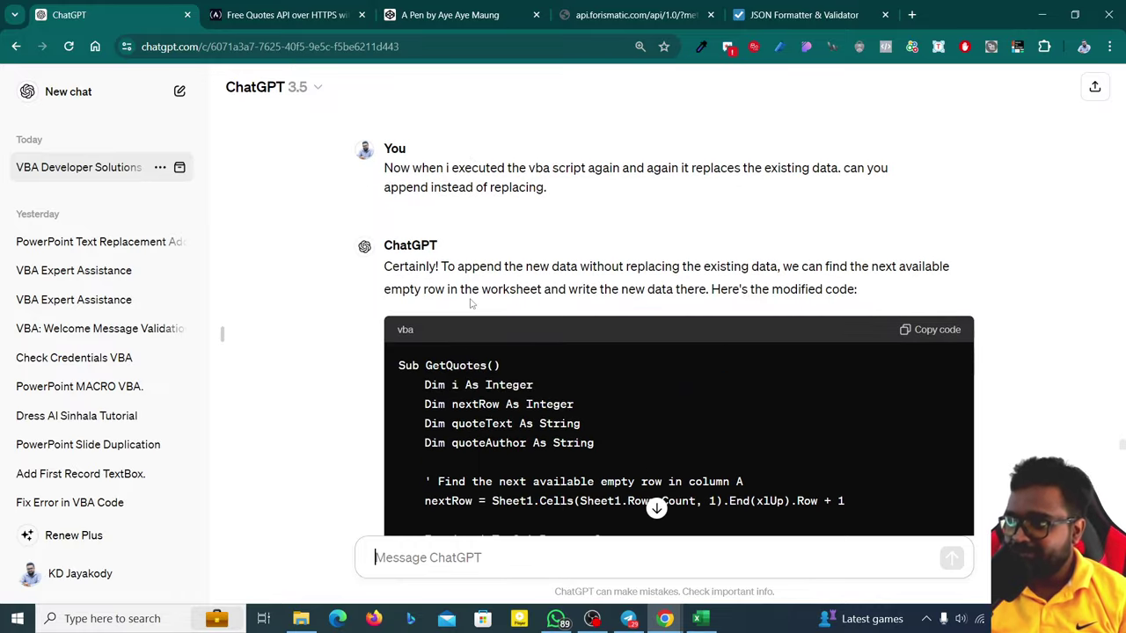
scroll(470, 303, "up", 1)
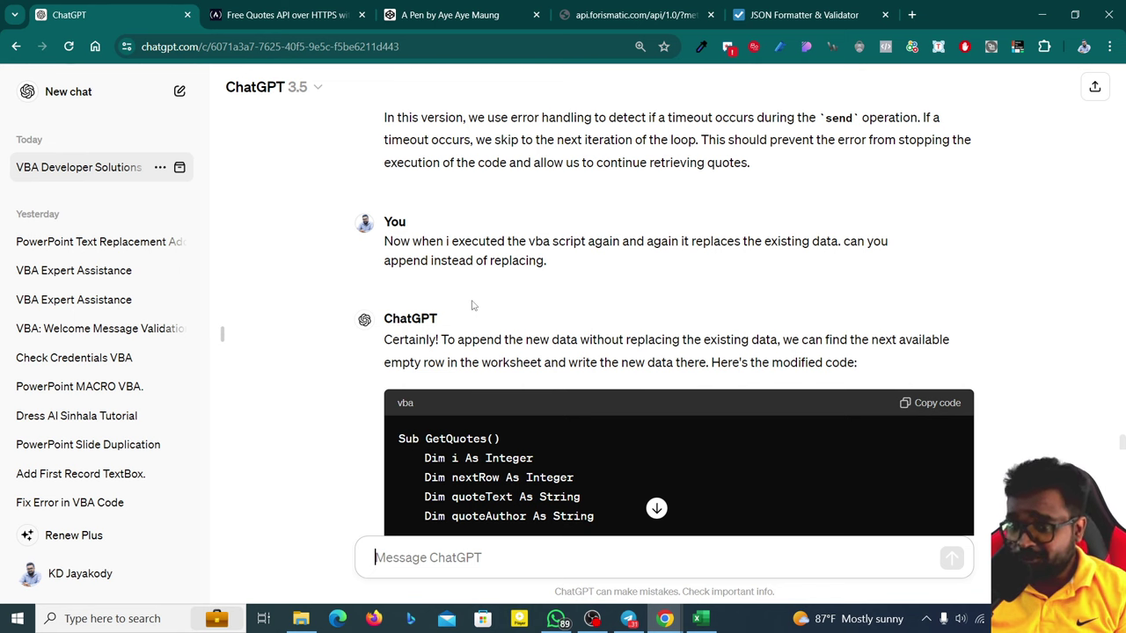
- Copy ChatGPT's appending code, paste it over Module1 with Alt+F11, and save
left_click(935, 403)
scroll(887, 380, "down", 3)
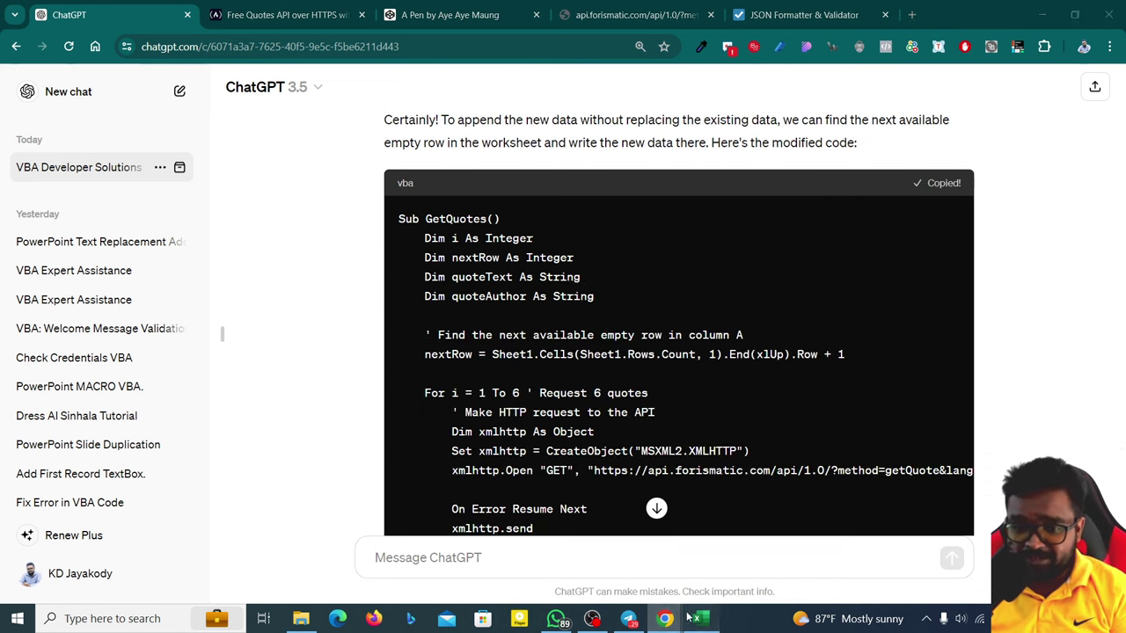
left_click(699, 618)
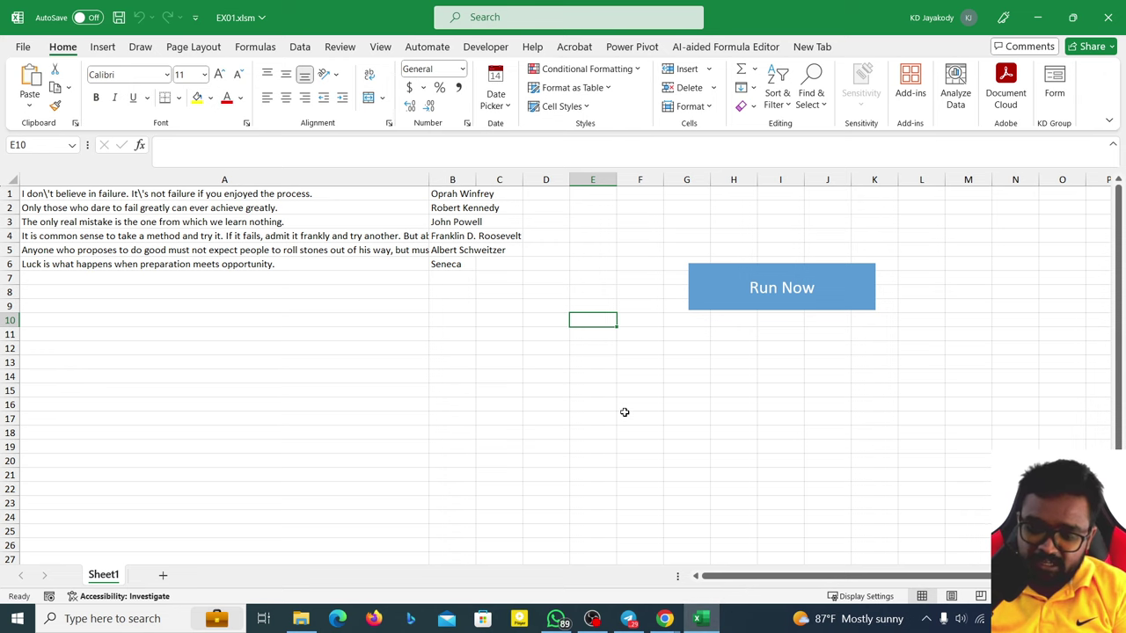
key("alt+F11")
key("ctrl+a")
key("ctrl+v")
key("ctrl+s")
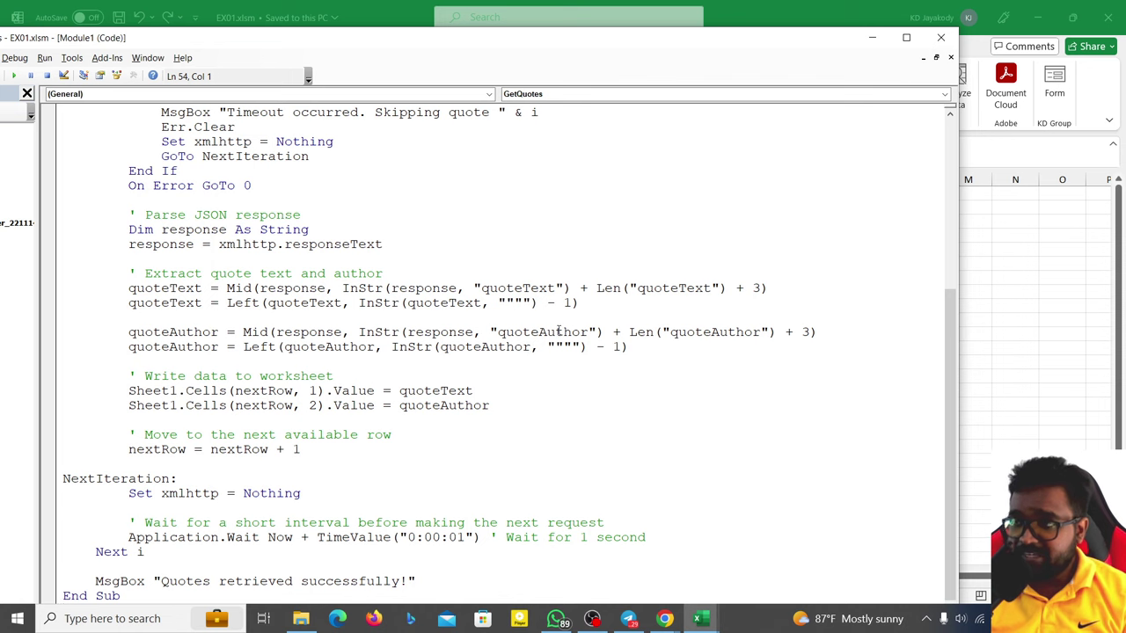
- Review the pasted code that finds the next empty row in column A
scroll(186, 404, "up", 4)
scroll(242, 356, "up", 3)
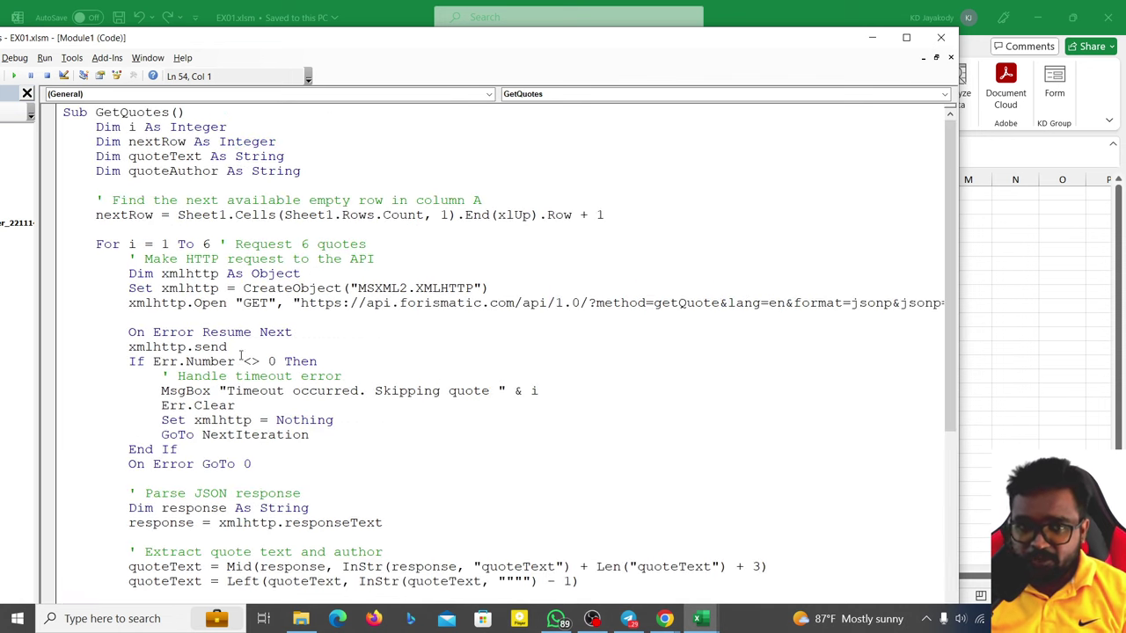
scroll(267, 255, "down", 4)
scroll(309, 311, "up", 3)
scroll(400, 277, "down", 3)
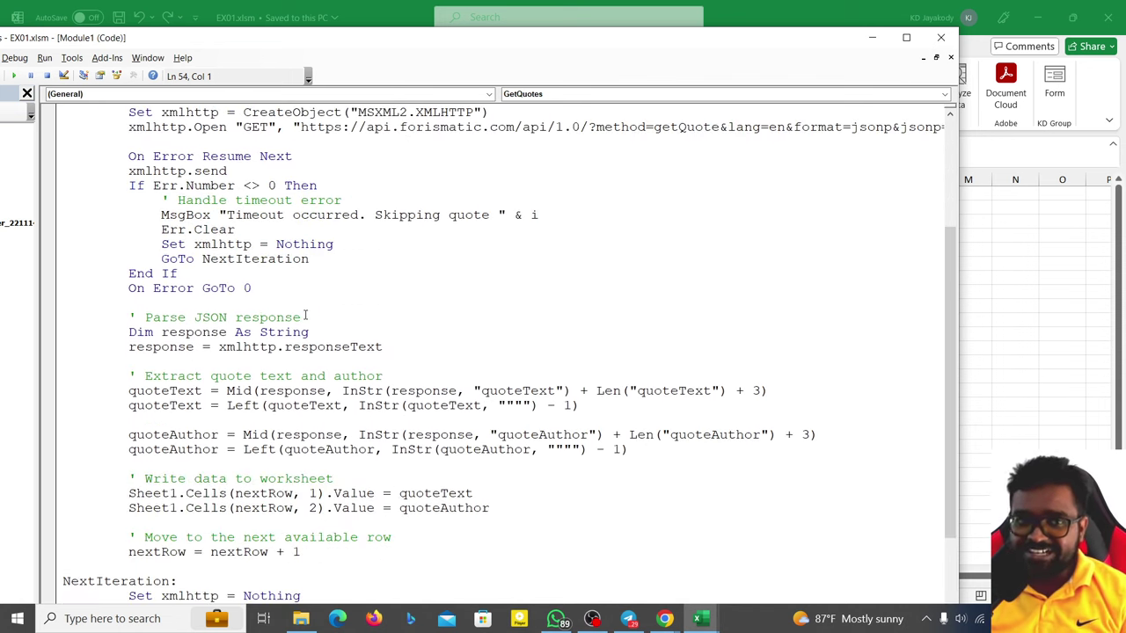
scroll(306, 314, "up", 4)
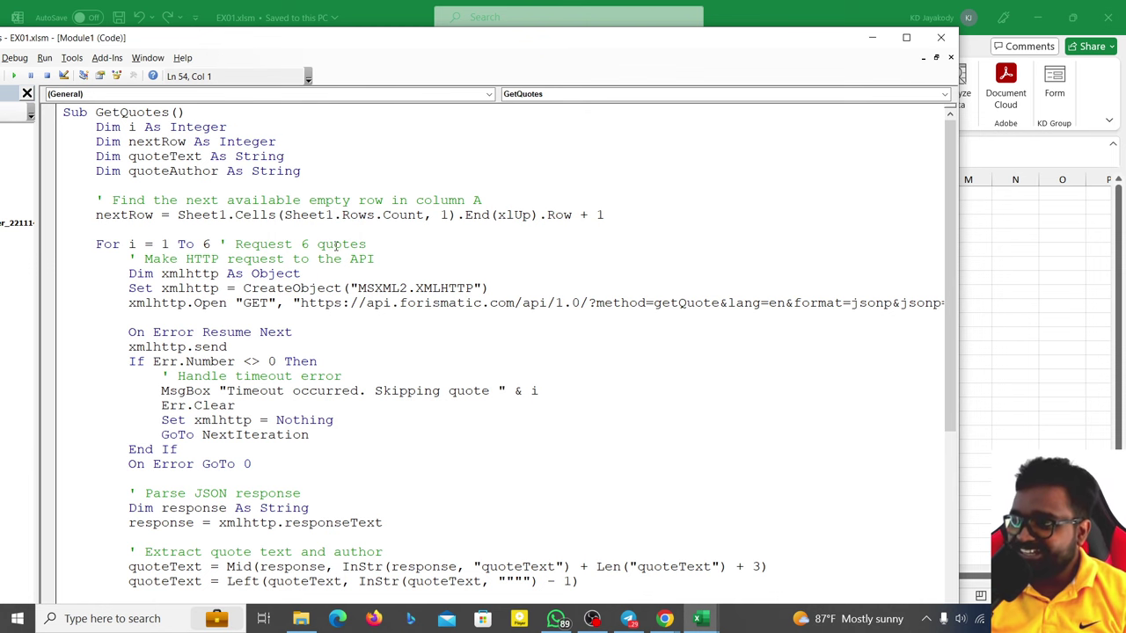
scroll(314, 290, "down", 2)
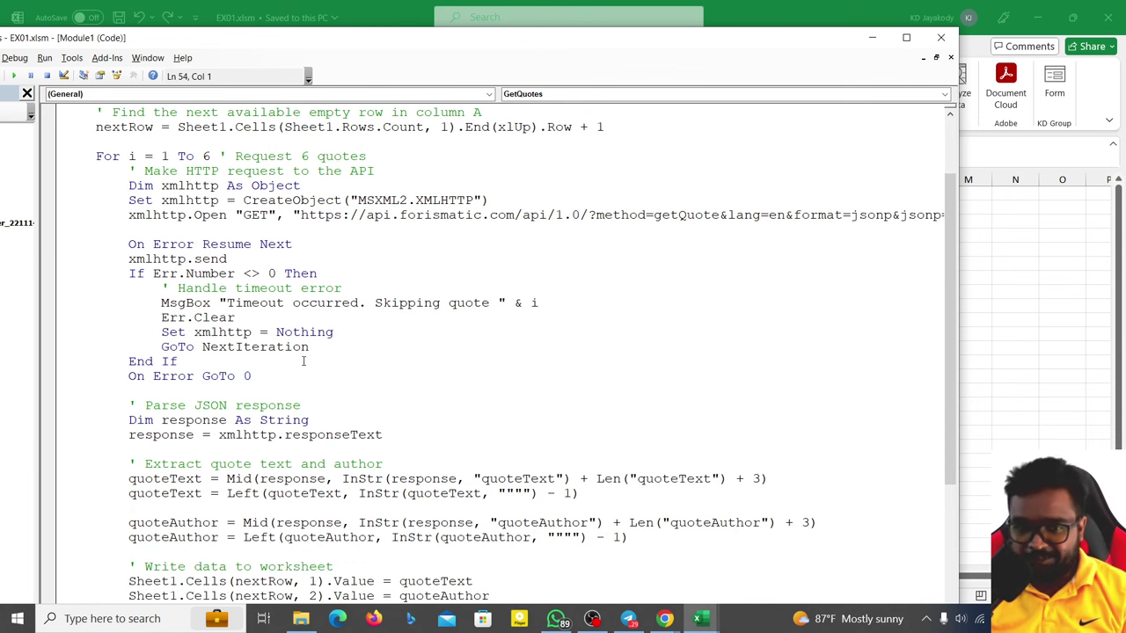
scroll(306, 356, "up", 2)
left_click_drag(120, 260, 245, 287)
left_click(298, 274)
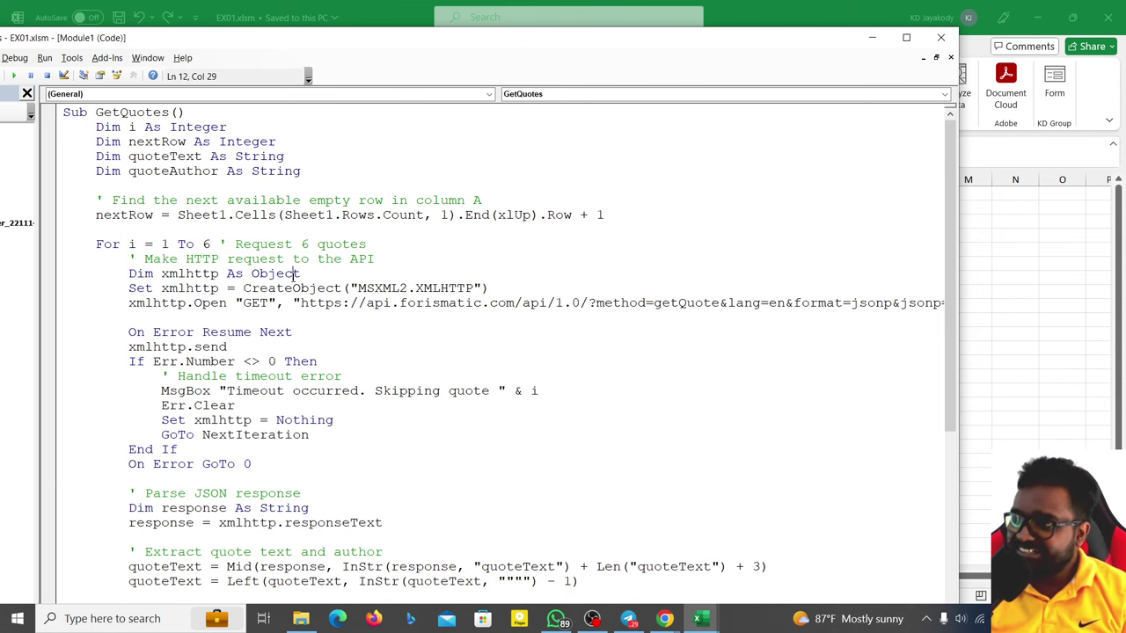
scroll(300, 402, "down", 3)
scroll(299, 402, "up", 3)
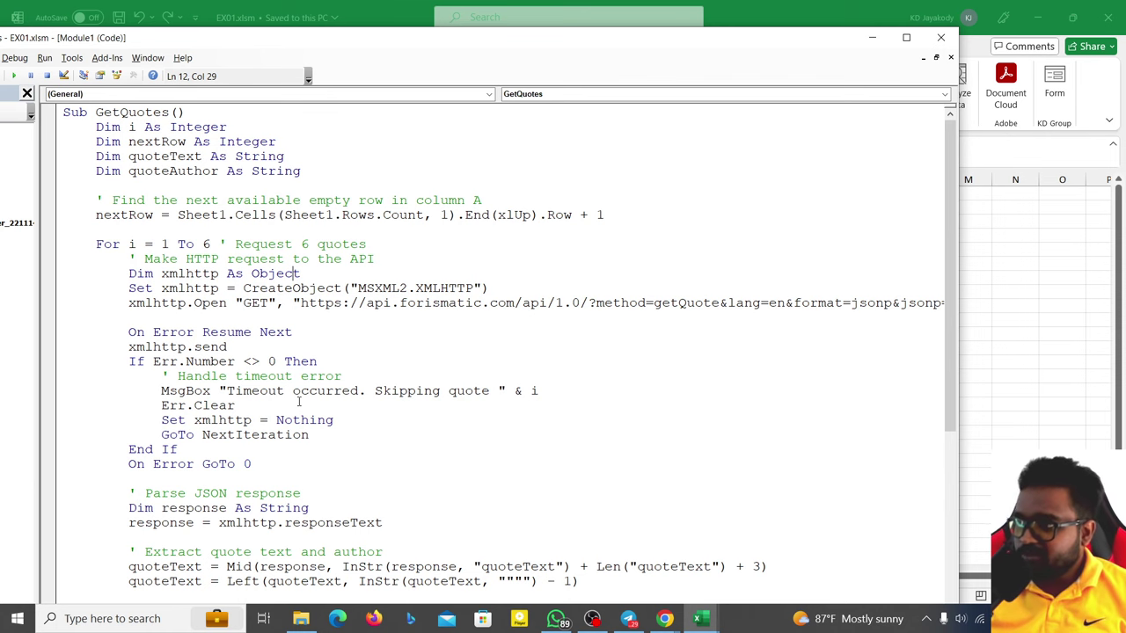
- Back on Sheet1, use the Run Now button twice to append twelve quotes with authors through row 18
left_click(940, 37)
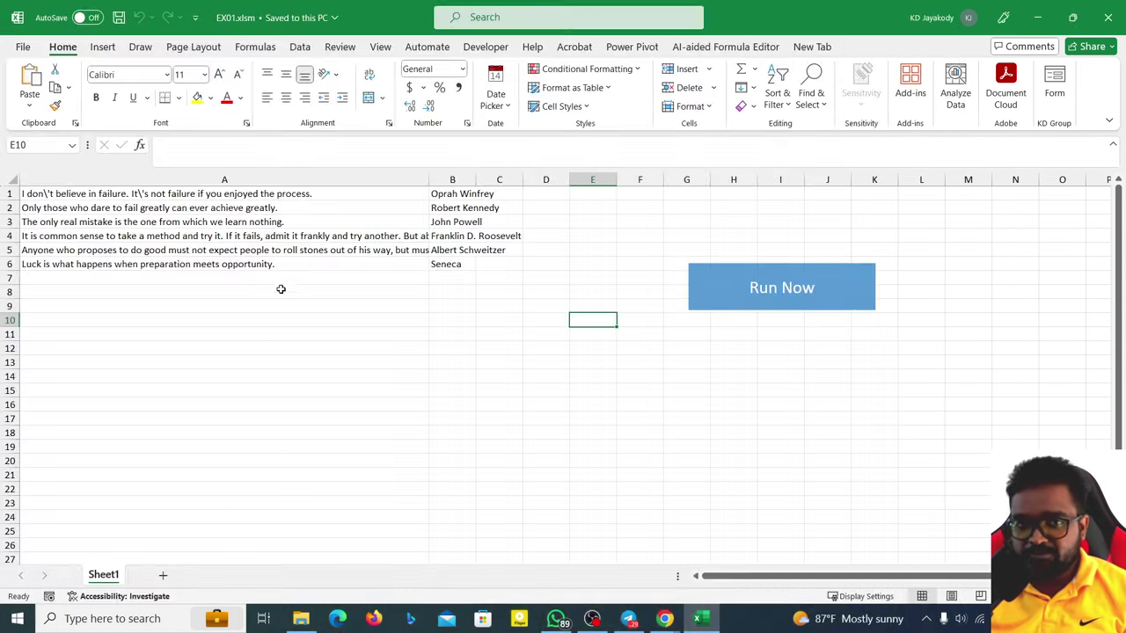
left_click(245, 252)
left_click(797, 293)
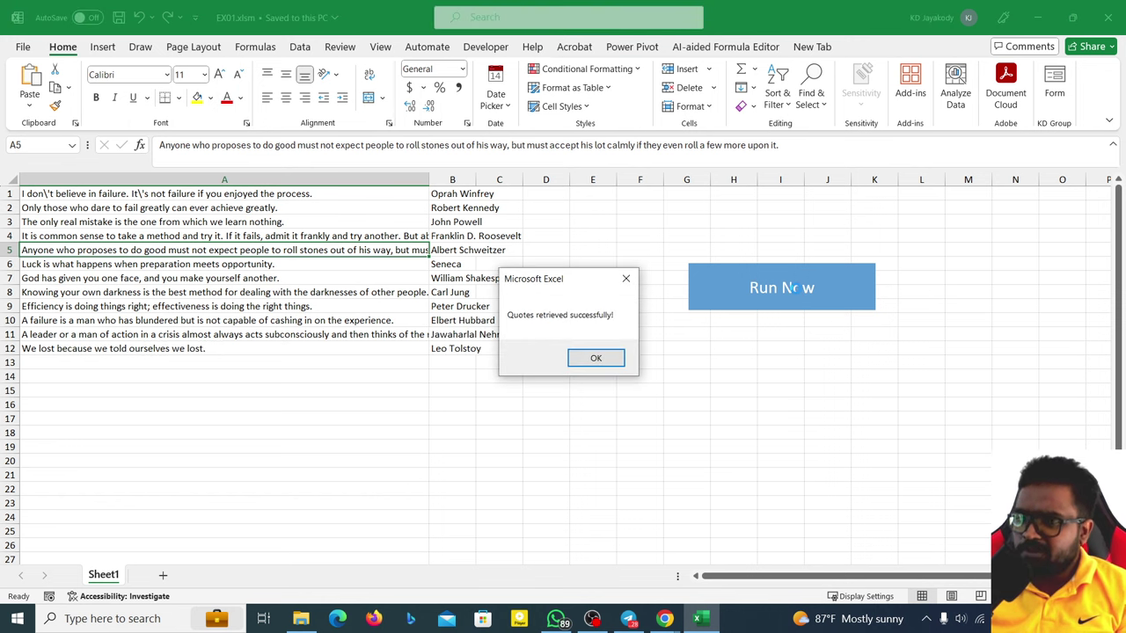
key("Return")
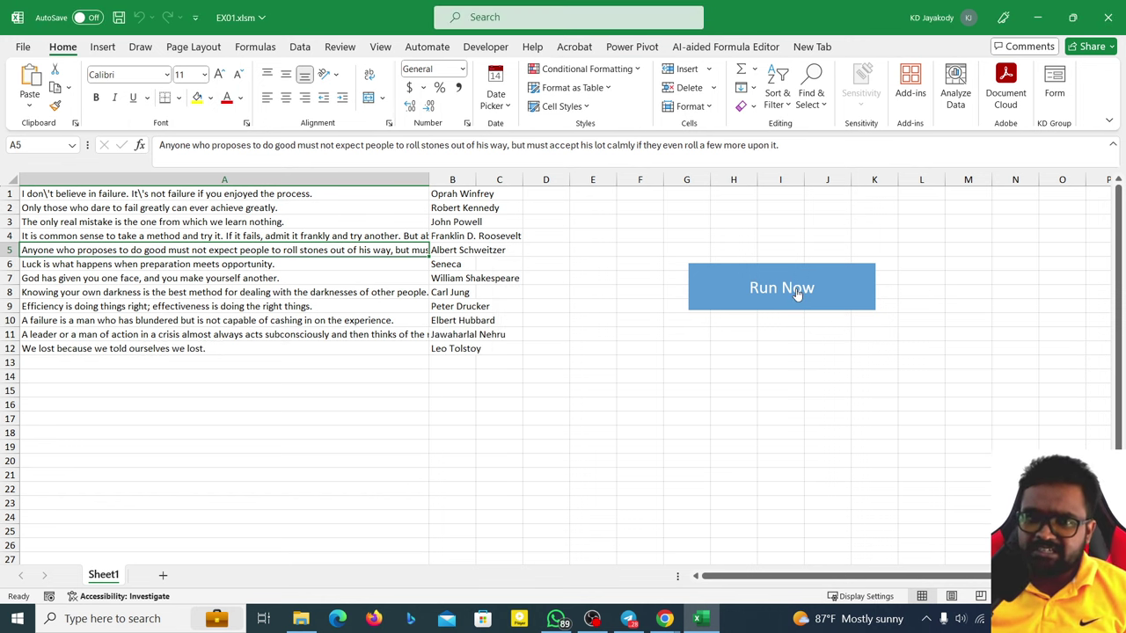
left_click(797, 293)
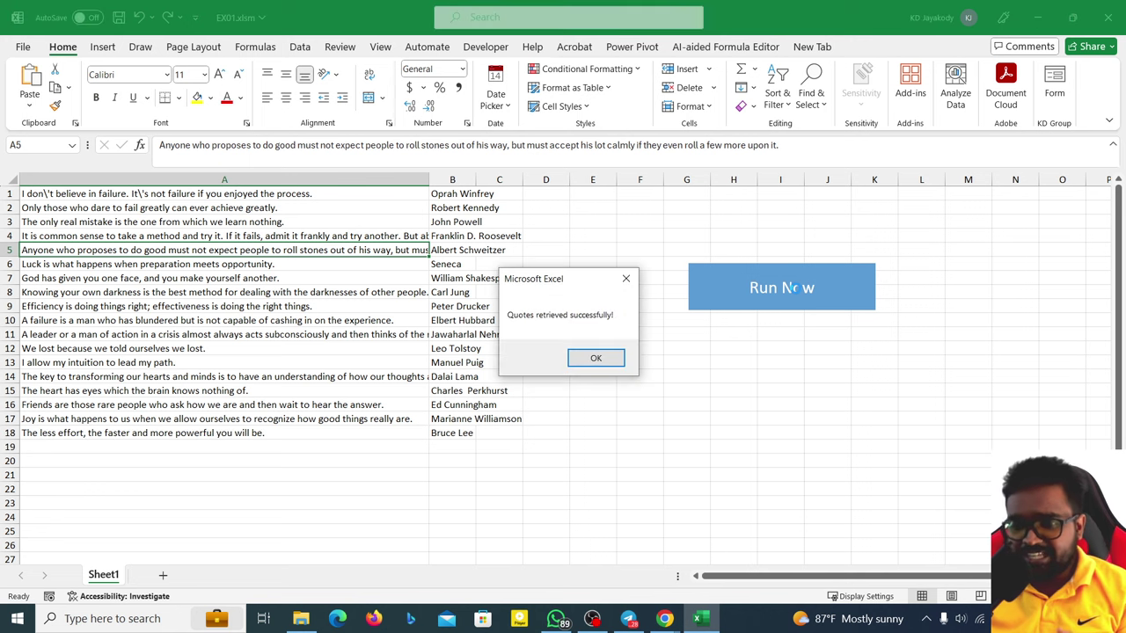
key("Return")
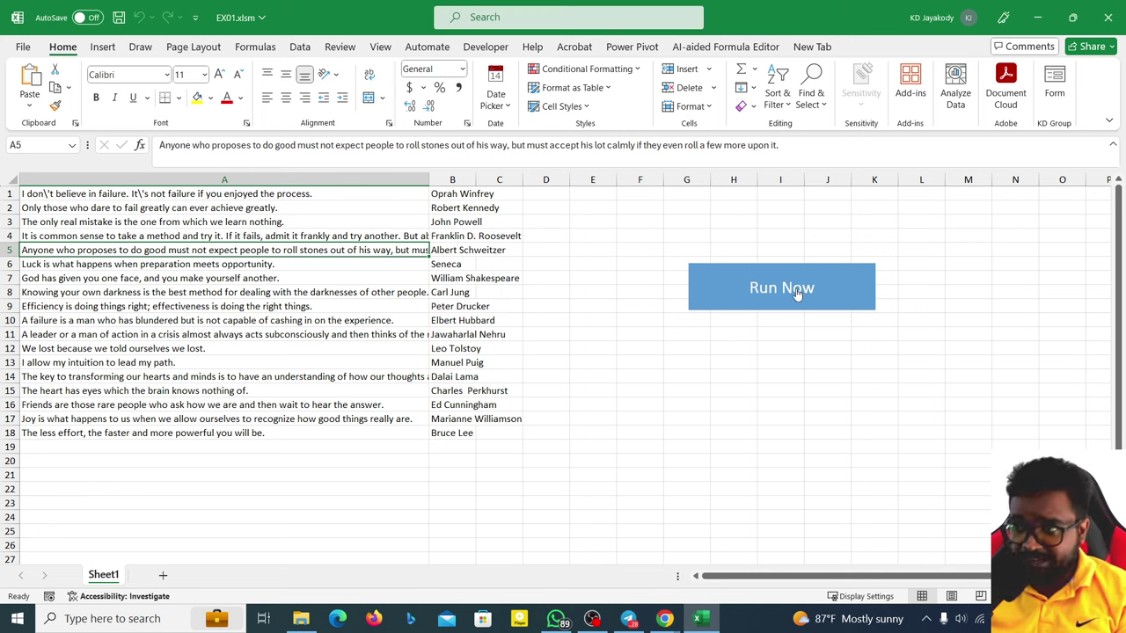